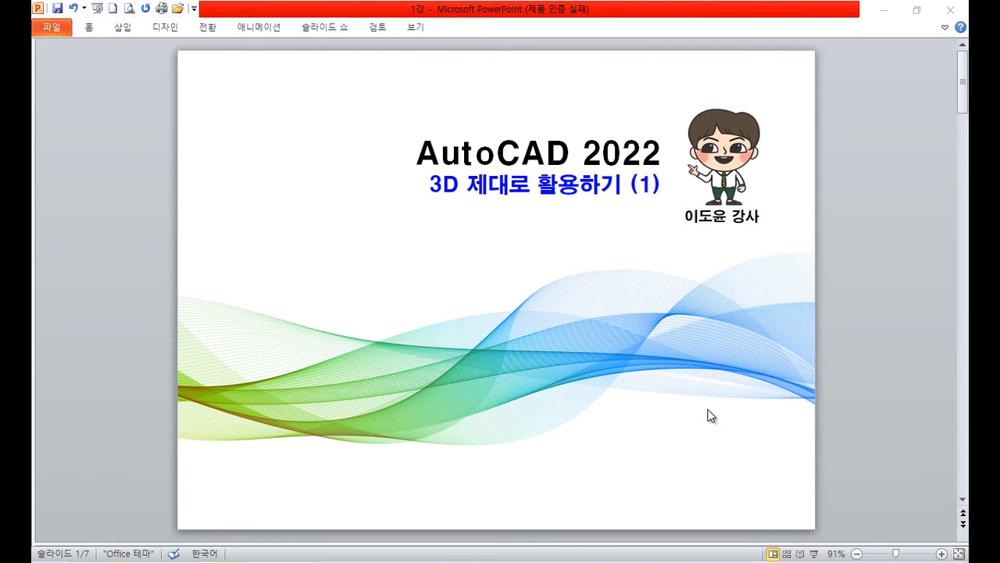
# Step: Bring up the bracket drawing slide and restore the PowerPoint window to sit beside AutoCAD
pyautogui.scroll(-1, 821, 310)
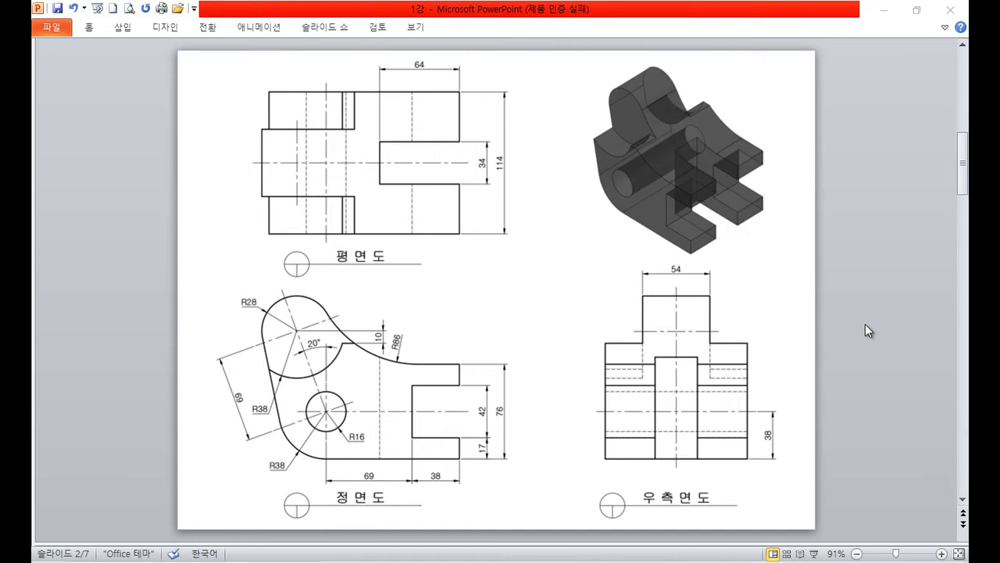
pyautogui.click(924, 17)
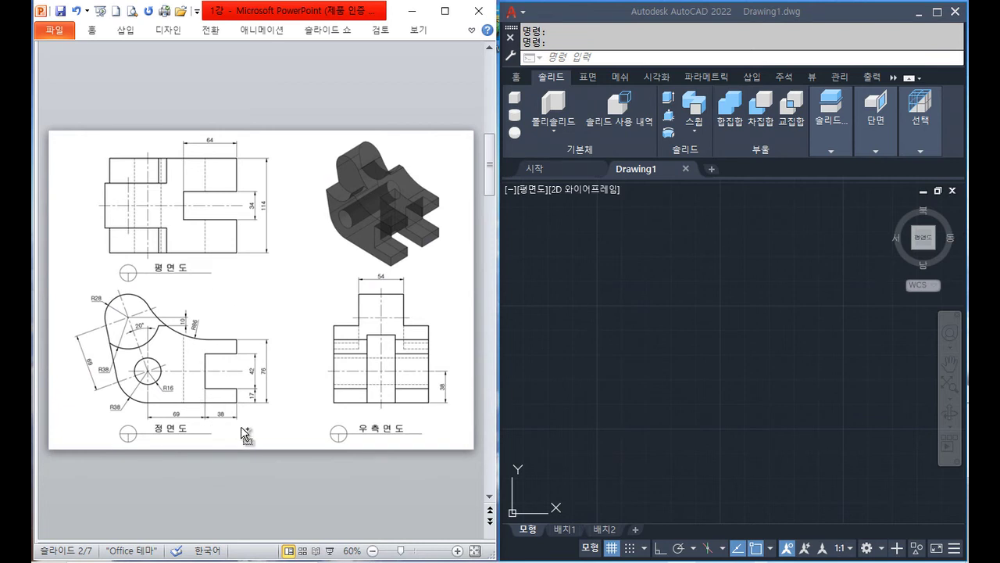
pyautogui.moveTo(247, 407); pyautogui.dragTo(200, 428)
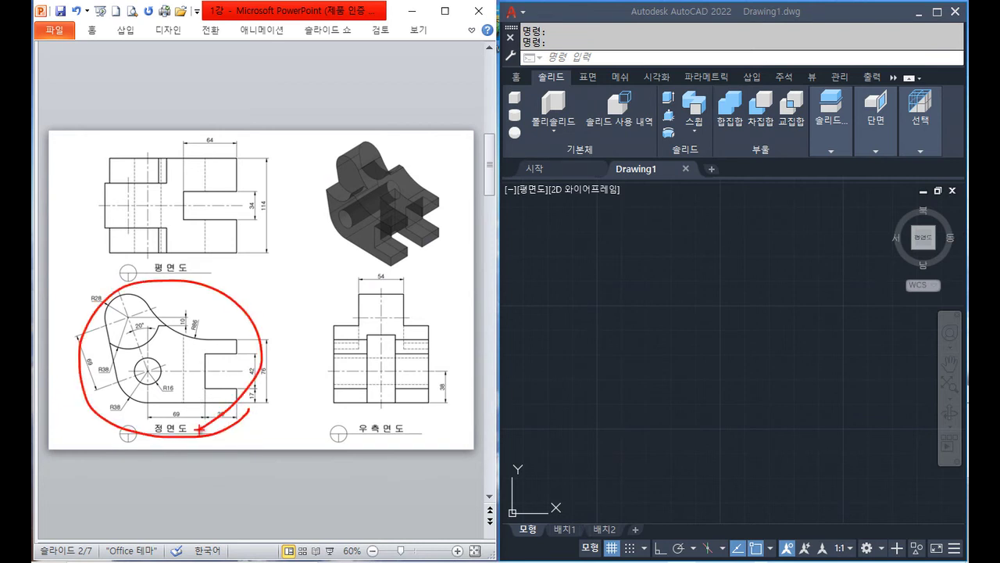
pyautogui.press('Escape')
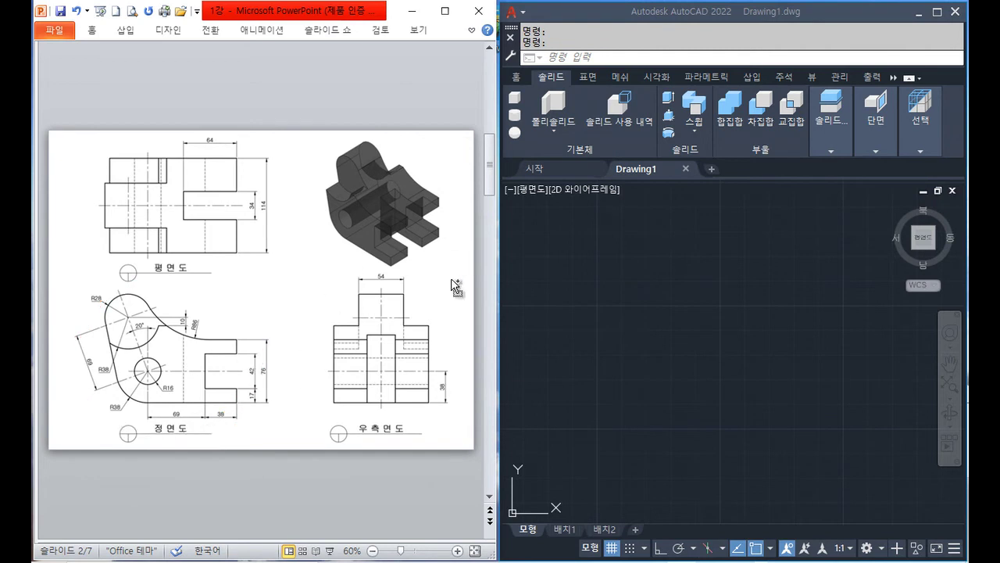
pyautogui.moveTo(432, 266); pyautogui.dragTo(444, 258)
pyautogui.press('Escape')
pyautogui.hotkey('ctrl', 'p')
pyautogui.moveTo(244, 339)
pyautogui.mouseDown()
pyautogui.moveTo(250, 389)
pyautogui.moveTo(239, 344)
pyautogui.mouseUp()
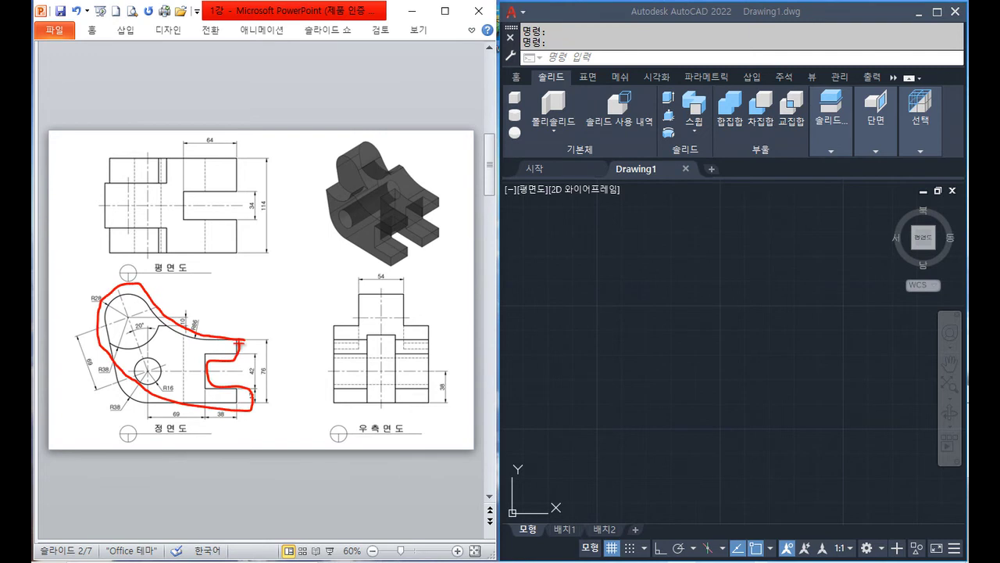
pyautogui.press('Escape')
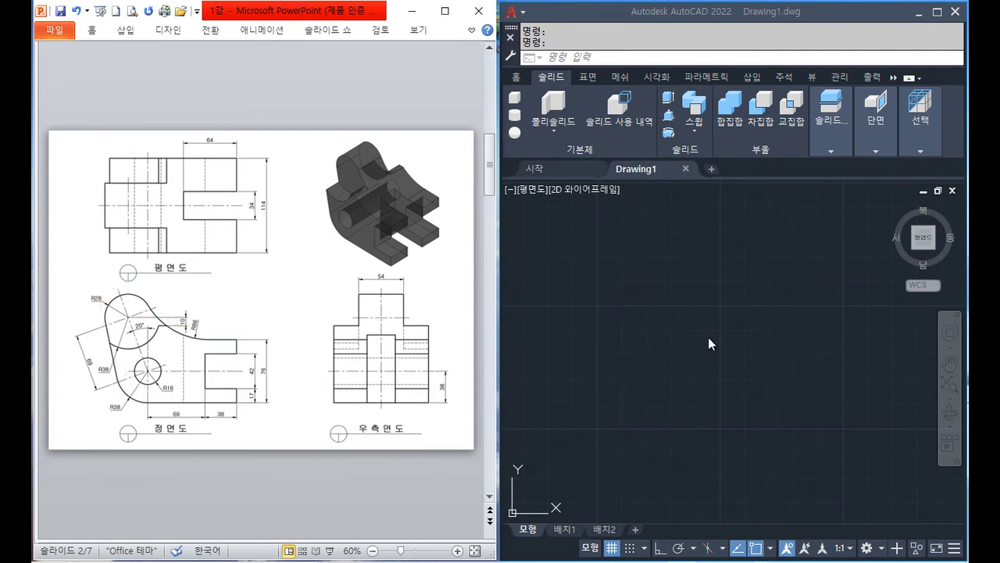
# Step: In AutoCAD, zoom to show the whole drawing area with Zoom All
pyautogui.click(682, 339)
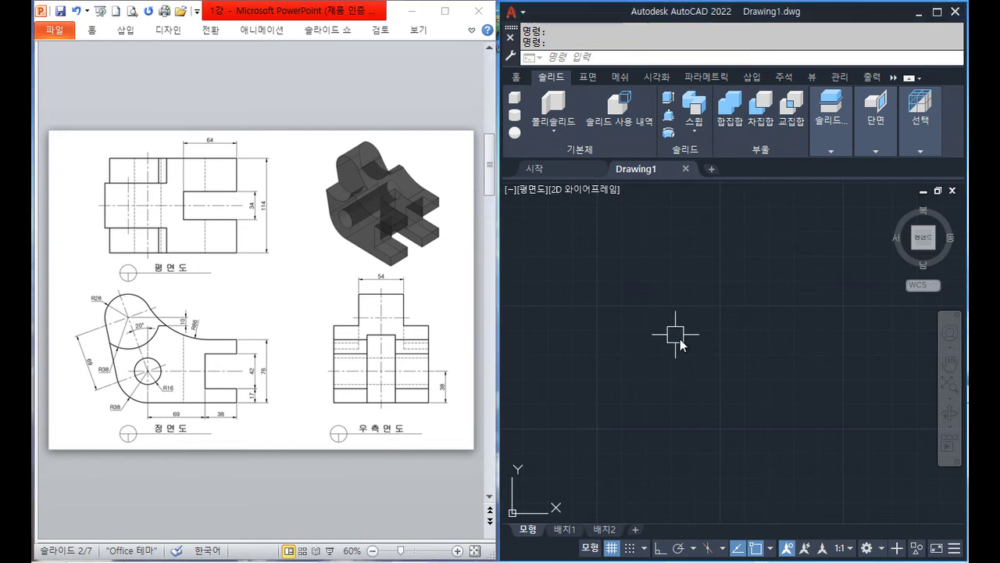
pyautogui.write('Z')
pyautogui.press('Return')
pyautogui.write('A')
pyautogui.press('Return')
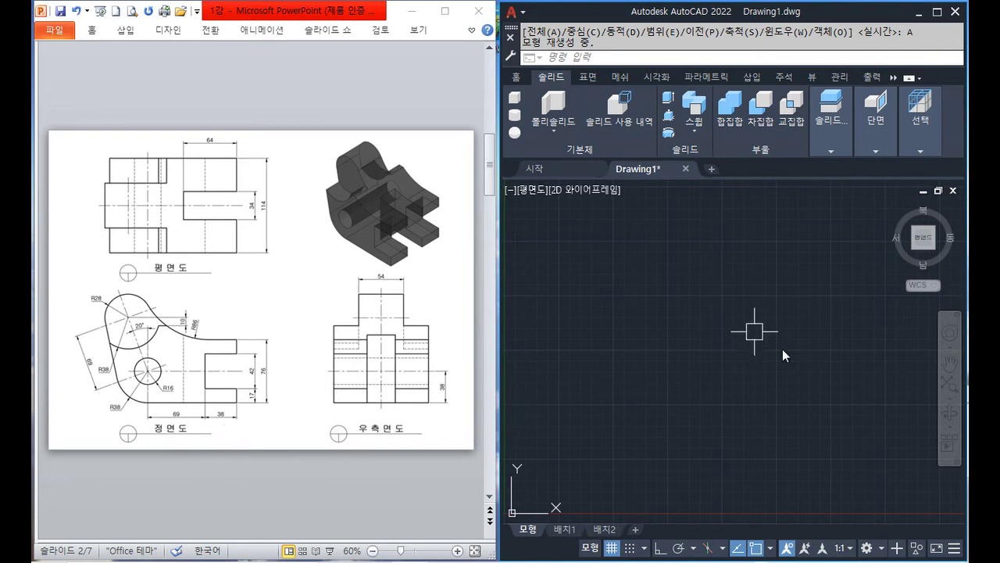
# Step: Switch the viewport to the saved front view 정면도 from the View Manager
pyautogui.write('V')
pyautogui.press('Return')
pyautogui.click(151, 195)
pyautogui.click(297, 289)
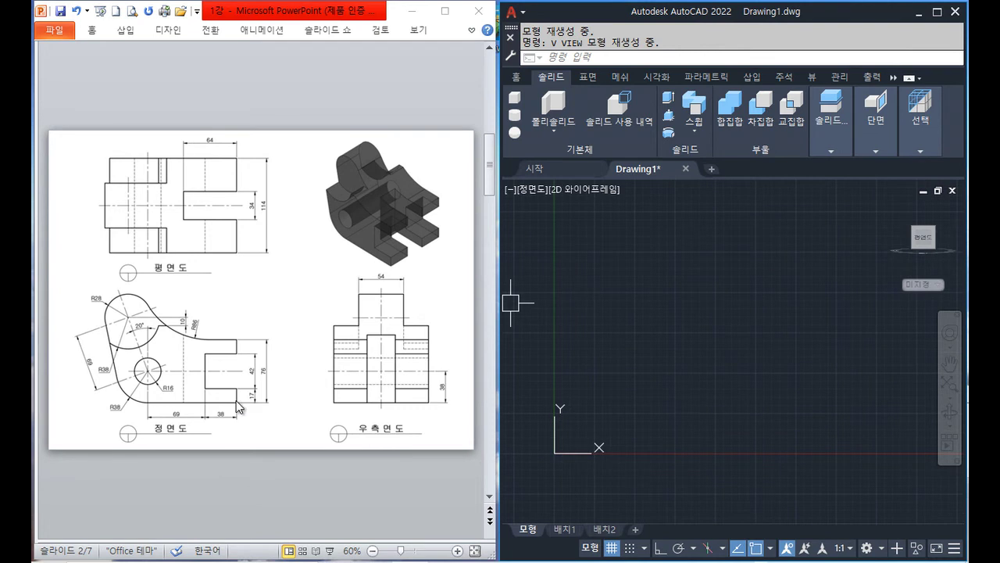
pyautogui.keyDown('ctrl'); pyautogui.scroll(3, 164, 391); pyautogui.keyUp('ctrl')
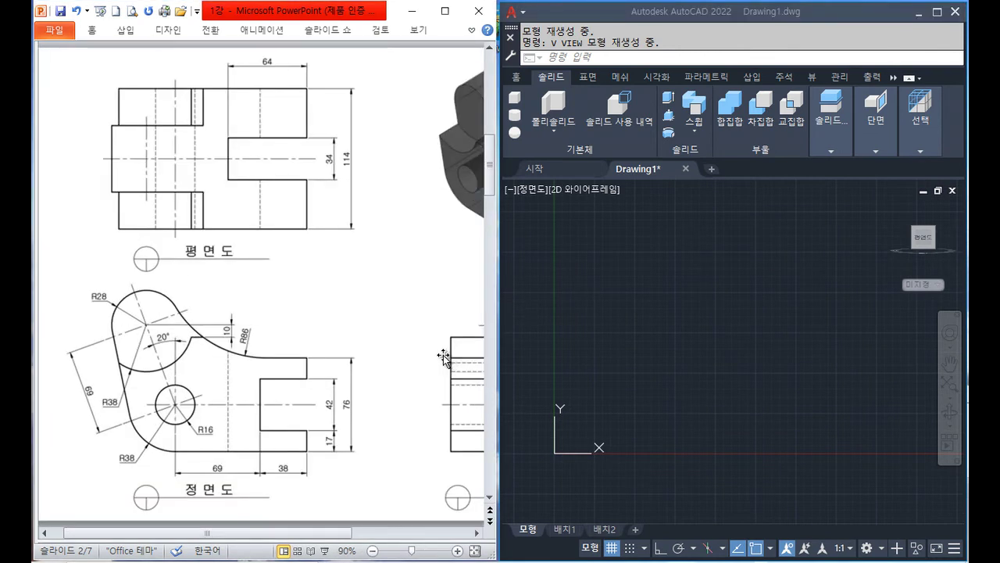
pyautogui.click(717, 343)
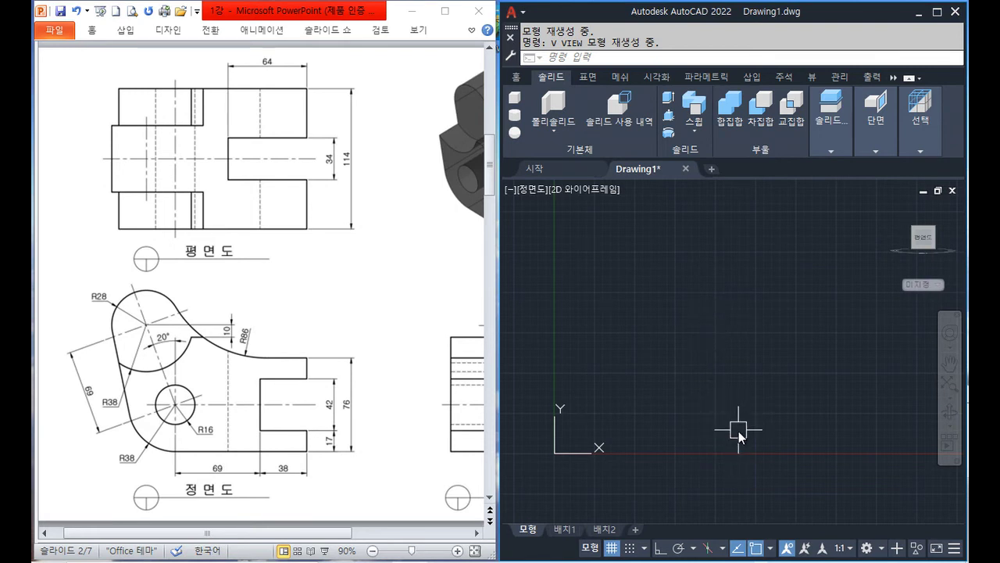
# Step: Draw a radius-38 circle at a picked centre point, marking R38 on the slide
pyautogui.write('c')
pyautogui.press('Return')
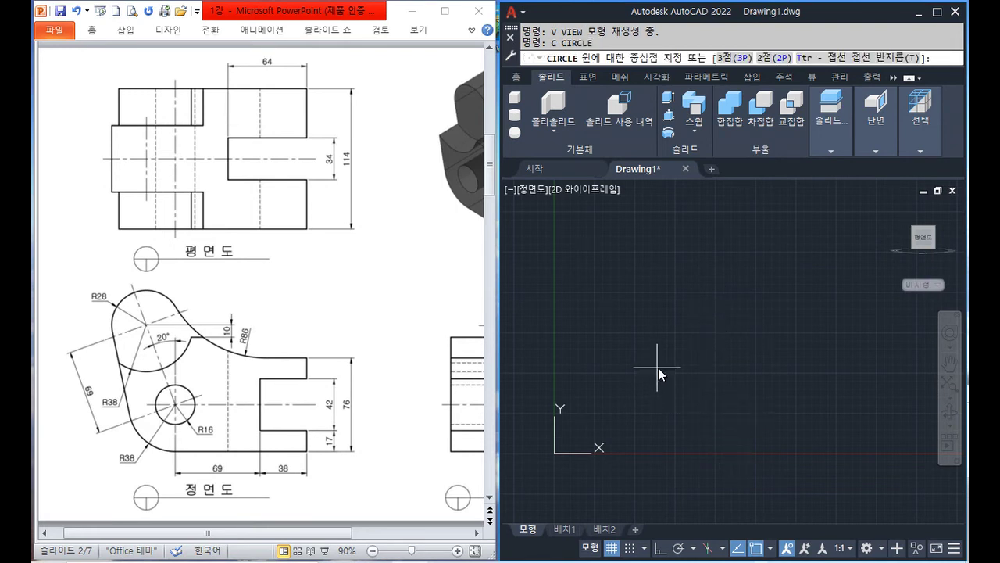
pyautogui.click(659, 368)
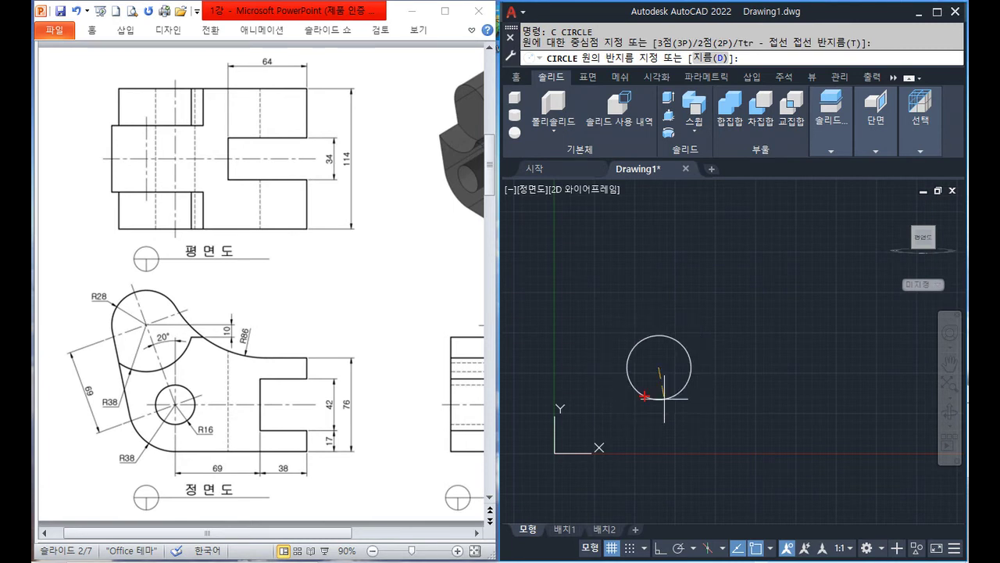
pyautogui.moveTo(164, 435); pyautogui.dragTo(142, 477)
pyautogui.press('Escape')
pyautogui.write('3')
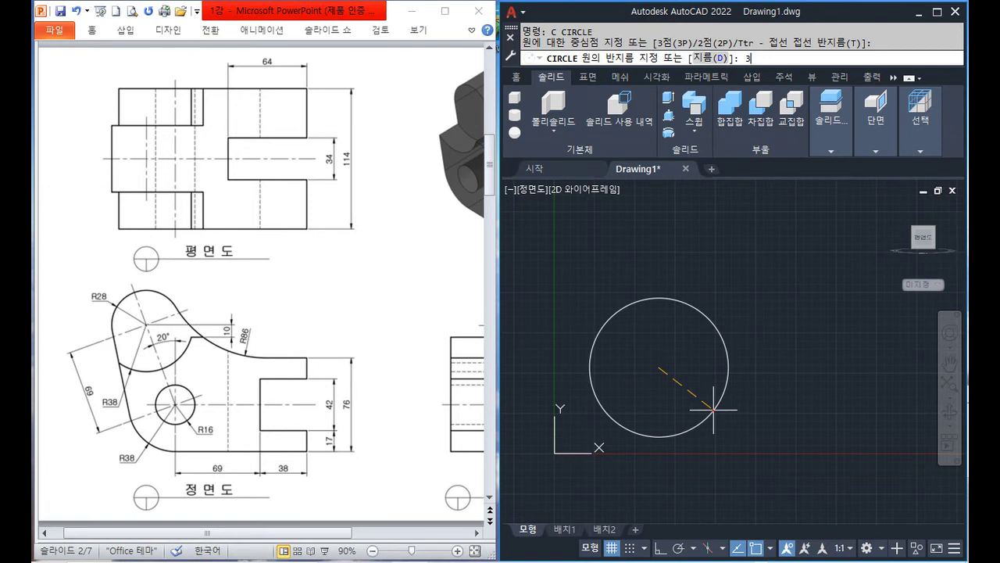
pyautogui.write('8')
pyautogui.press('Return')
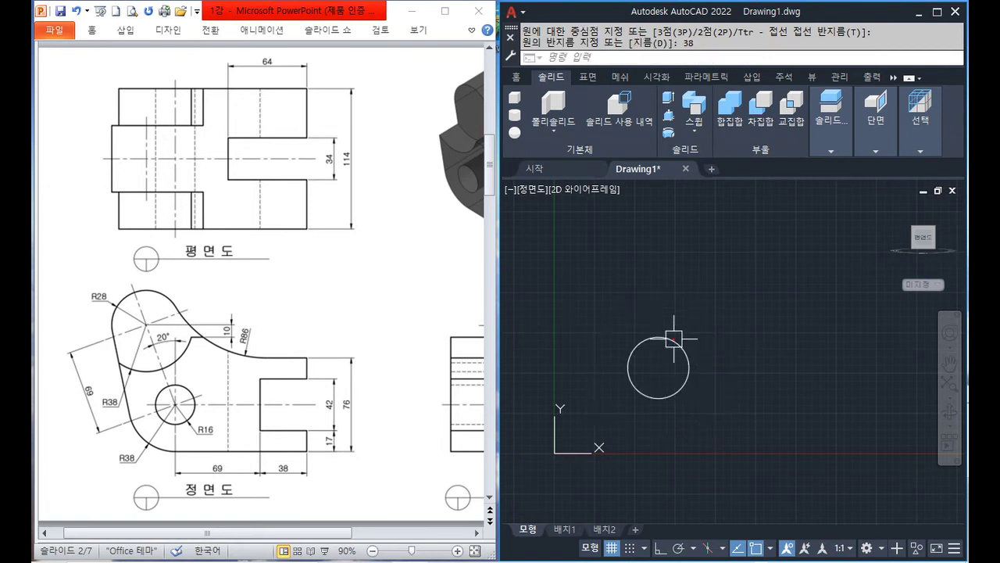
# Step: Recentre the circle and mark the 69 dimension and 20° angle on the reference slide
pyautogui.scroll(2, 674, 338)
pyautogui.moveTo(687, 379); pyautogui.dragTo(719, 397, button='middle')
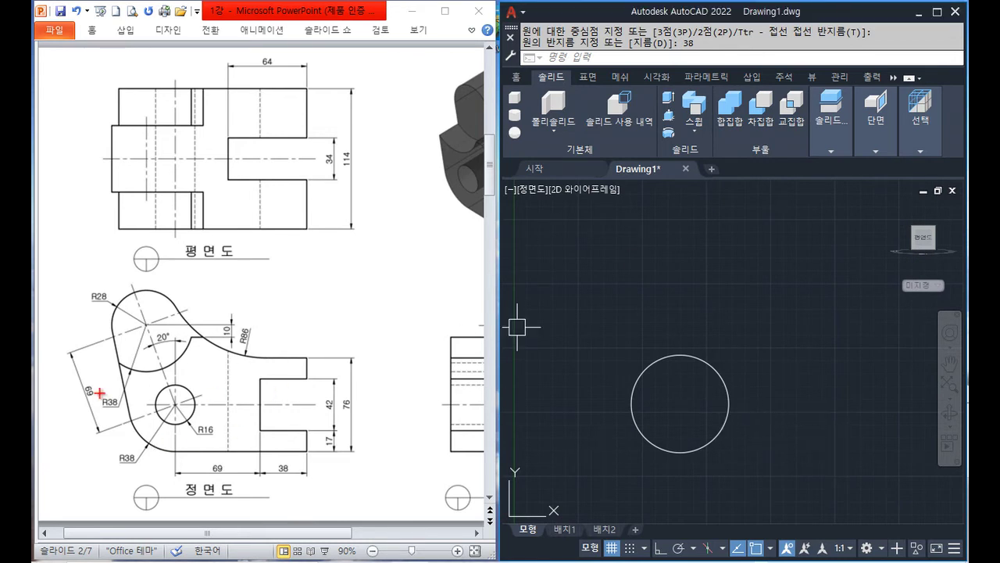
pyautogui.moveTo(102, 402); pyautogui.dragTo(83, 410)
pyautogui.moveTo(178, 341); pyautogui.dragTo(147, 349)
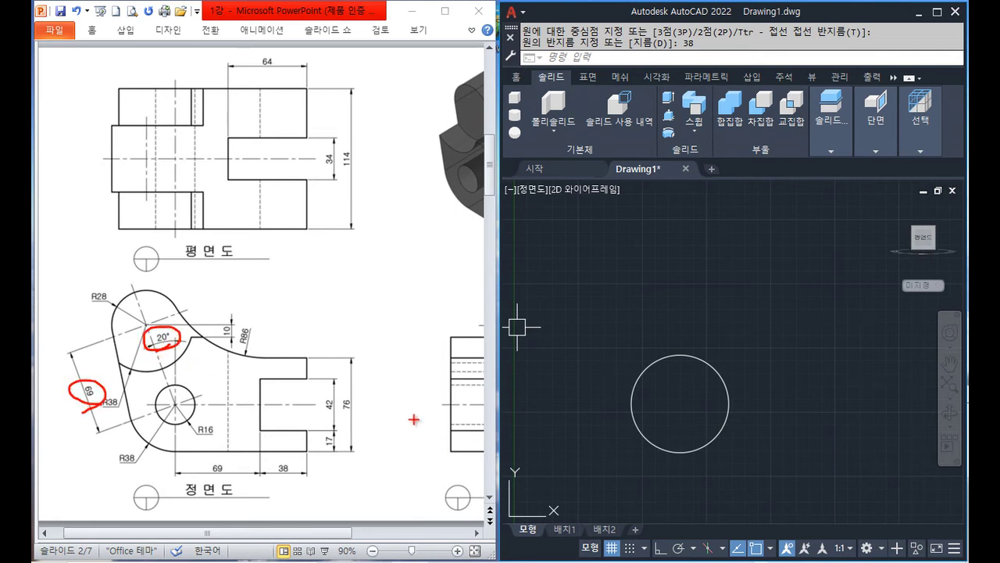
pyautogui.press('Escape')
# Step: Draw a 69-long line at 110° from the R38 circle's centre
pyautogui.write('ㄴ')
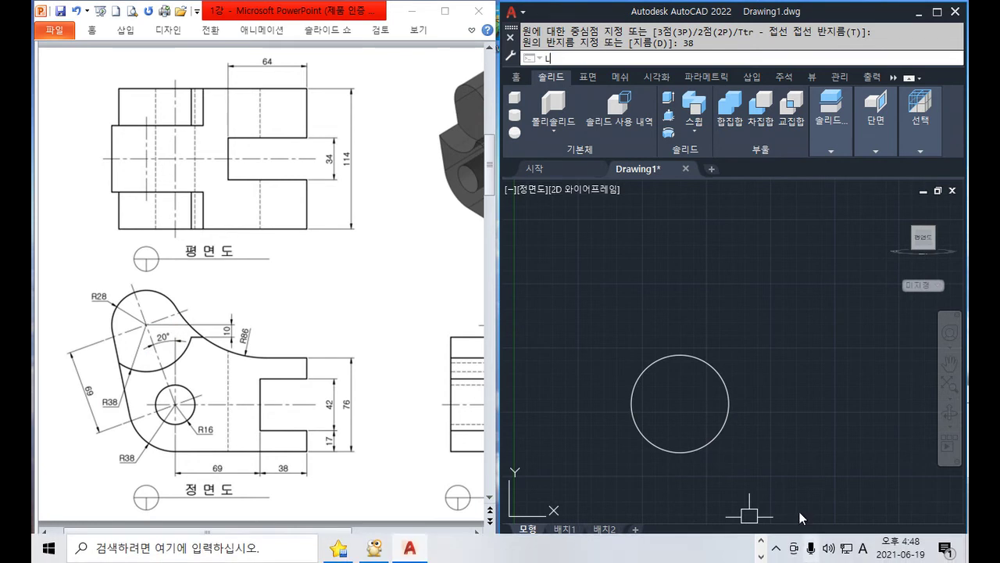
pyautogui.press('Return')
pyautogui.click(681, 403)
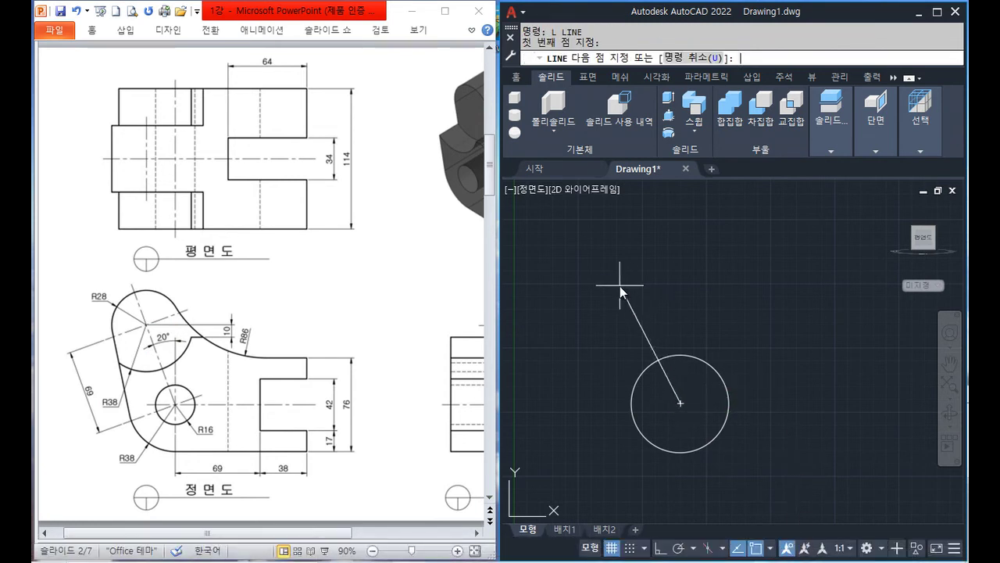
pyautogui.write('@')
pyautogui.write('69<')
pyautogui.write('110')
pyautogui.press('Return')
# Step: Add a radius-28 circle centred on the line's upper endpoint
pyautogui.press('Return')
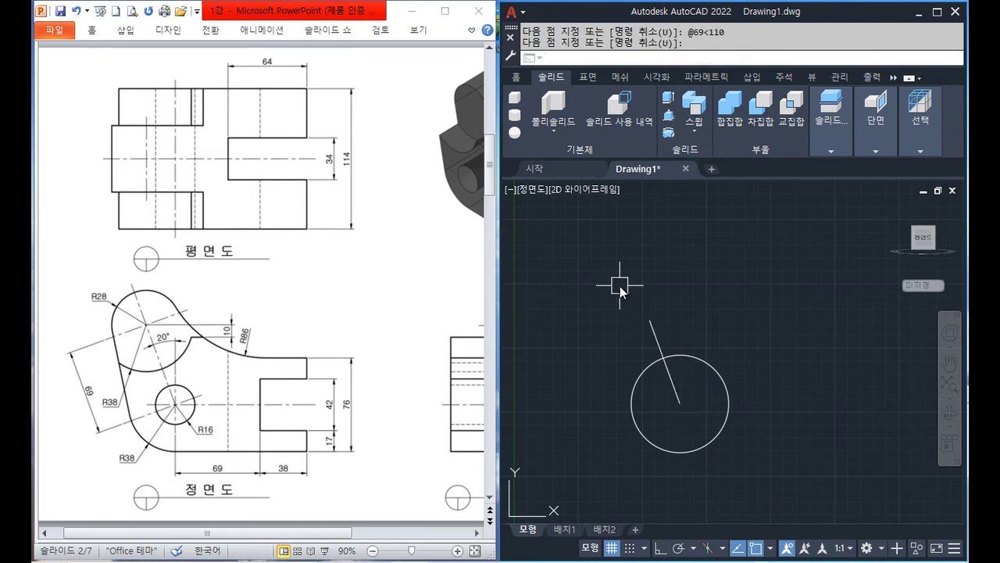
pyautogui.write('c')
pyautogui.press('Return')
pyautogui.click(650, 319)
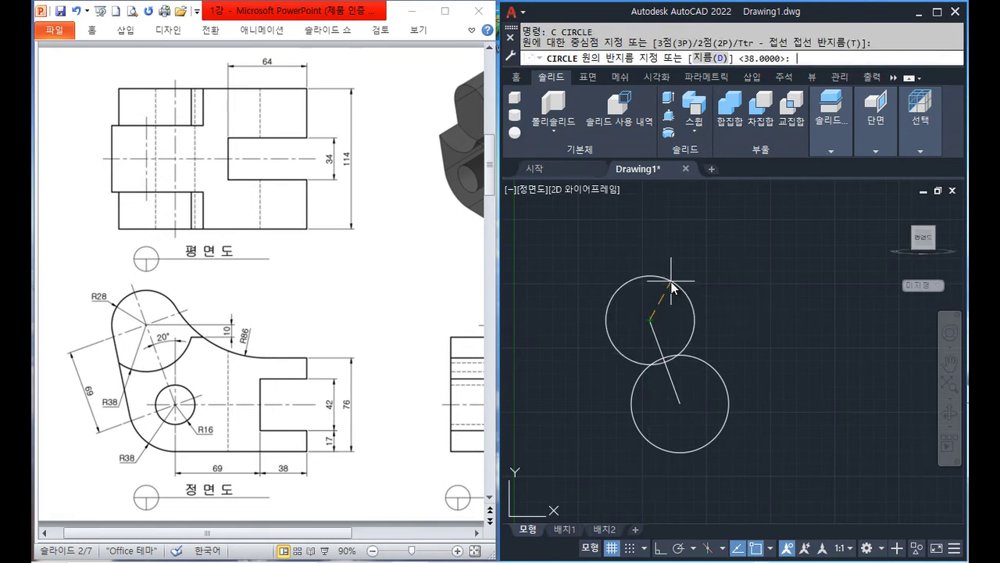
pyautogui.write('28')
pyautogui.press('Return')
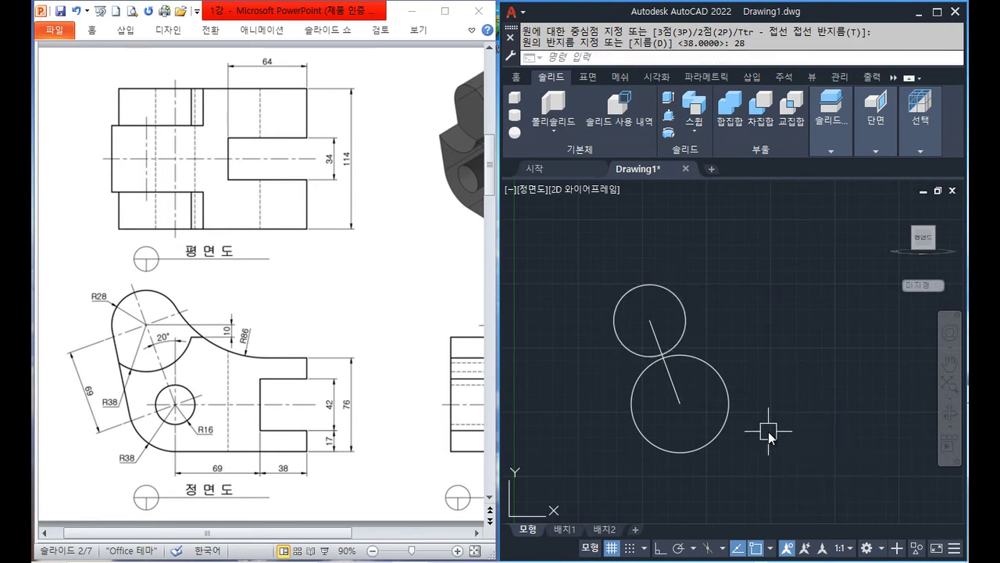
# Step: Draw a line tangent to both the R28 and R38 circles
pyautogui.write('ㄴ')
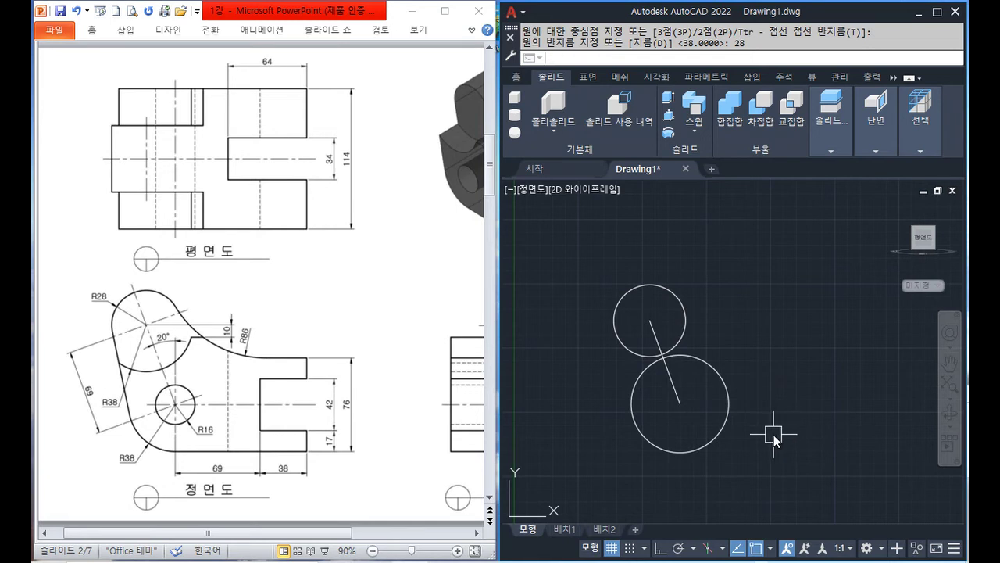
pyautogui.press('Return')
pyautogui.keyDown('shift'); pyautogui.rightClick(623, 379); pyautogui.keyUp('shift')
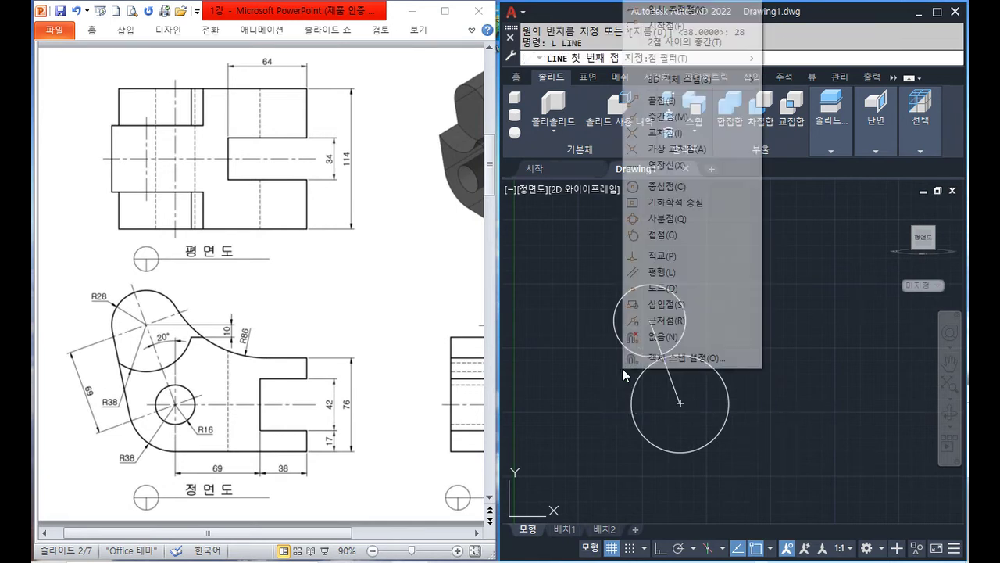
pyautogui.click(664, 235)
pyautogui.click(609, 325)
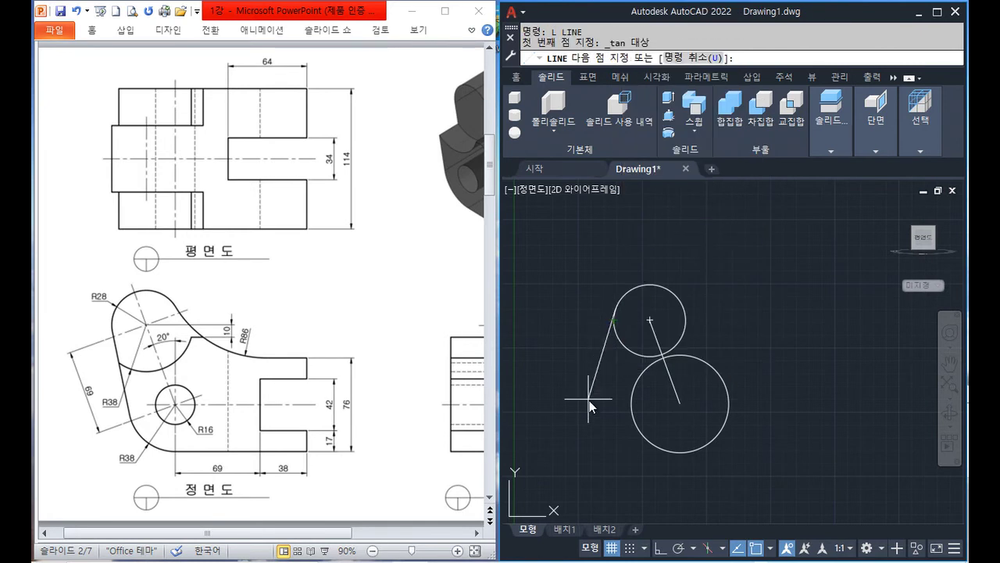
pyautogui.keyDown('shift'); pyautogui.rightClick(592, 399); pyautogui.keyUp('shift')
pyautogui.click(629, 266)
pyautogui.click(635, 422)
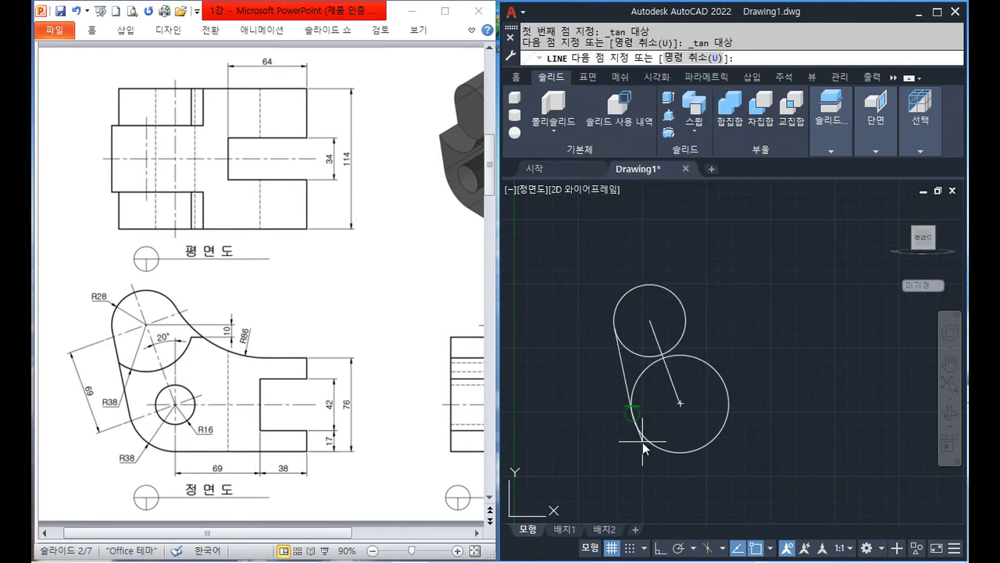
pyautogui.press('Return')
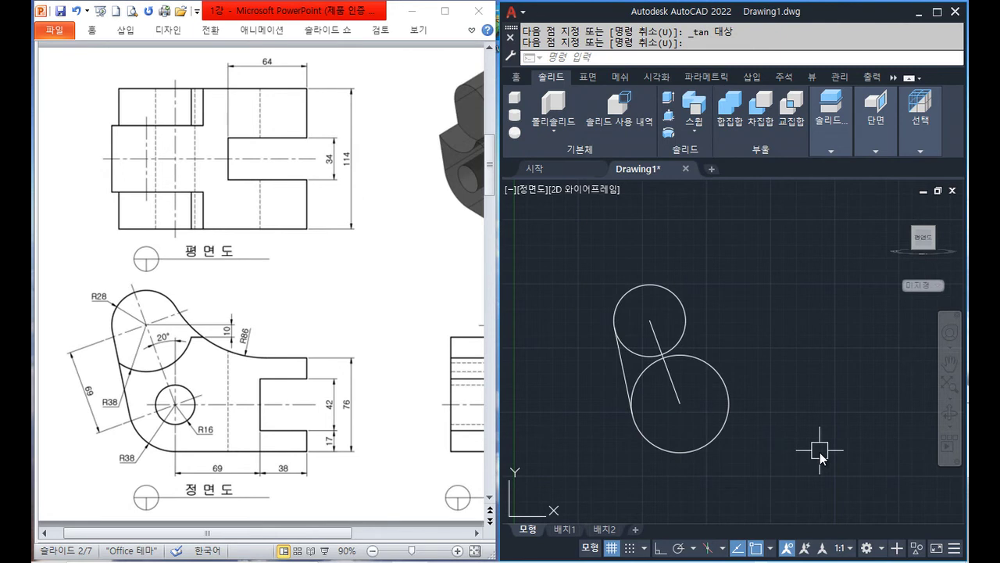
pyautogui.write('ㄴ')
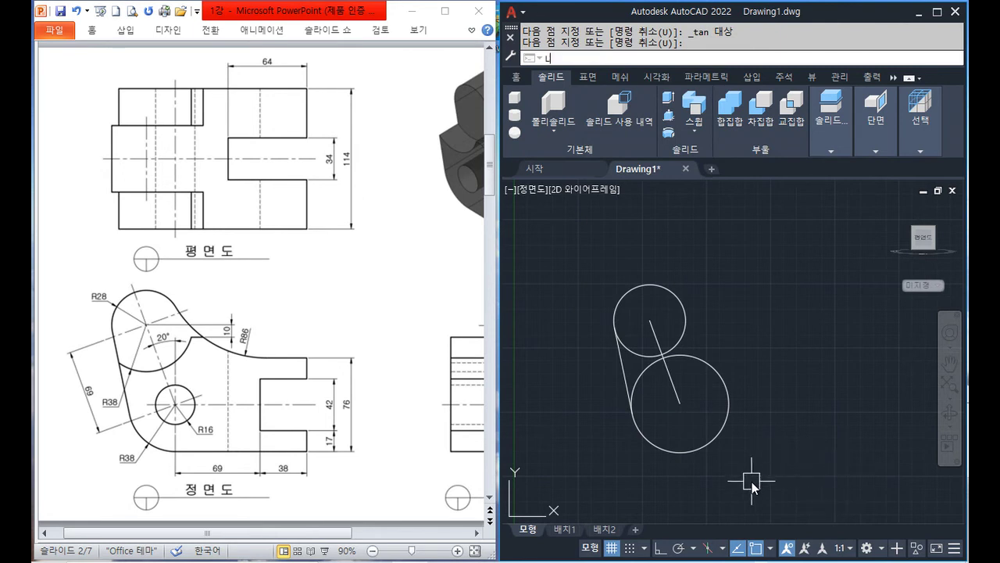
pyautogui.press('Return')
# Step: Draw the 107 bottom line from the large circle, then notch segments of 17, 38 and 42
pyautogui.click(680, 452)
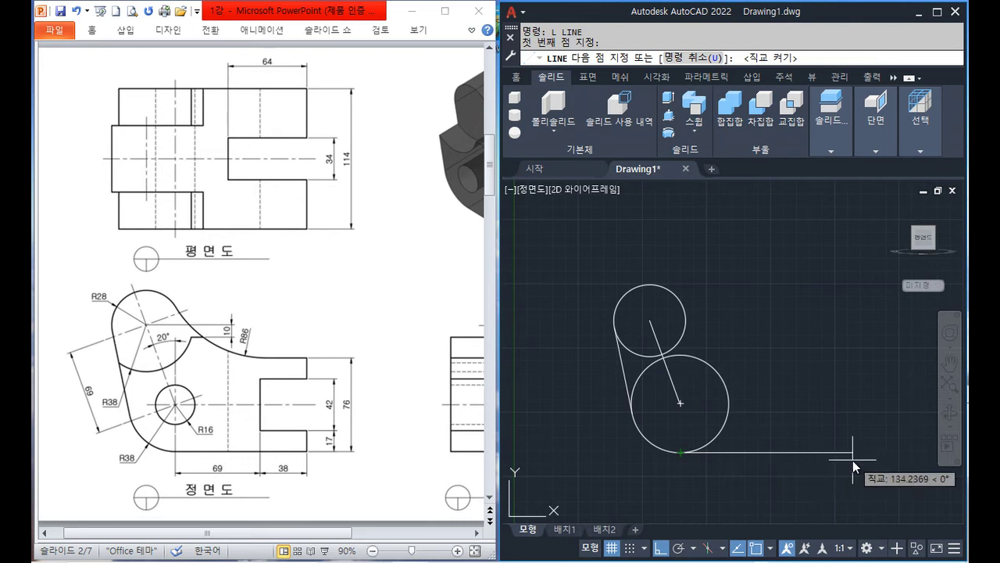
pyautogui.write('107')
pyautogui.press('Return')
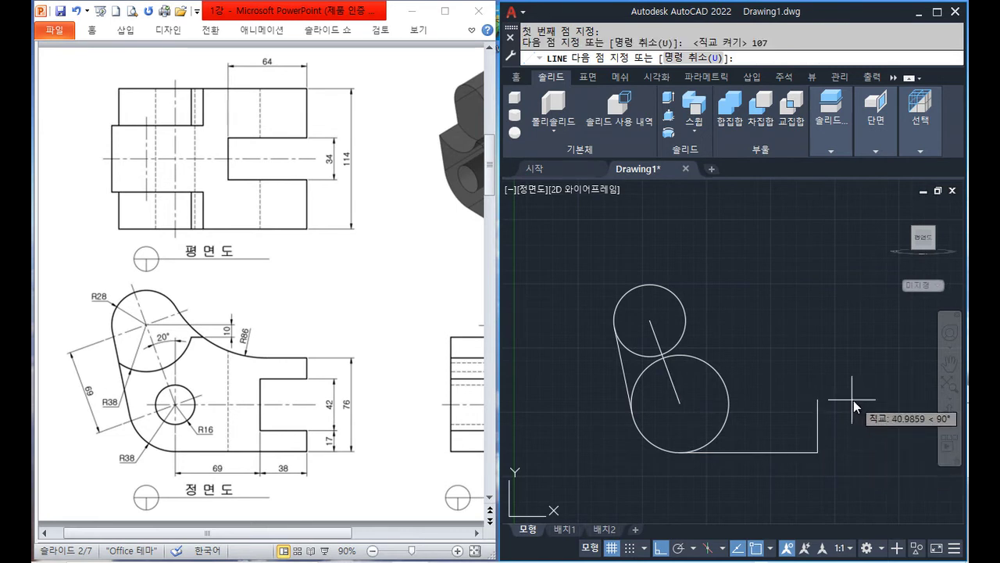
pyautogui.write('17')
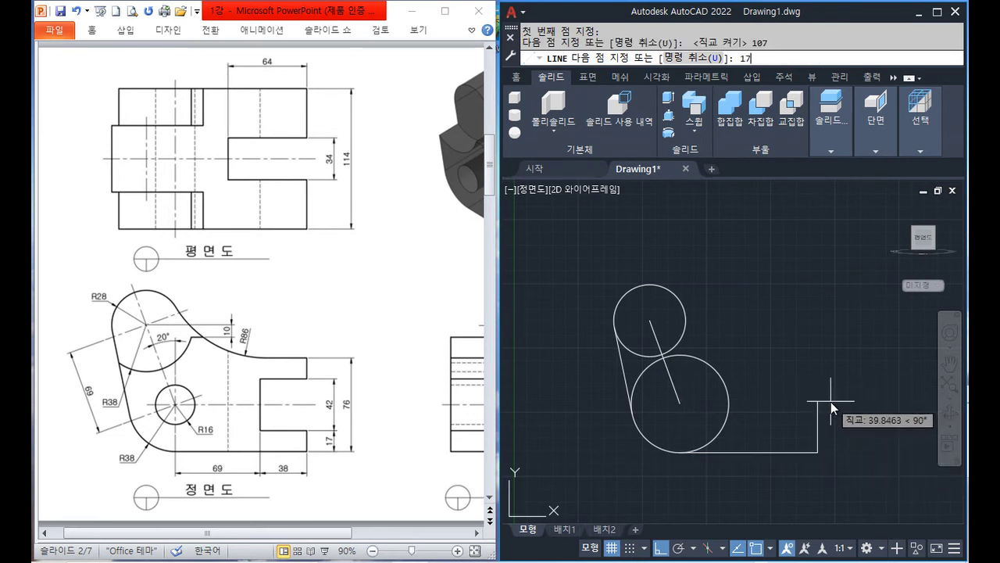
pyautogui.press('Return')
pyautogui.write('38')
pyautogui.press('Return')
pyautogui.write('42')
pyautogui.press('Return')
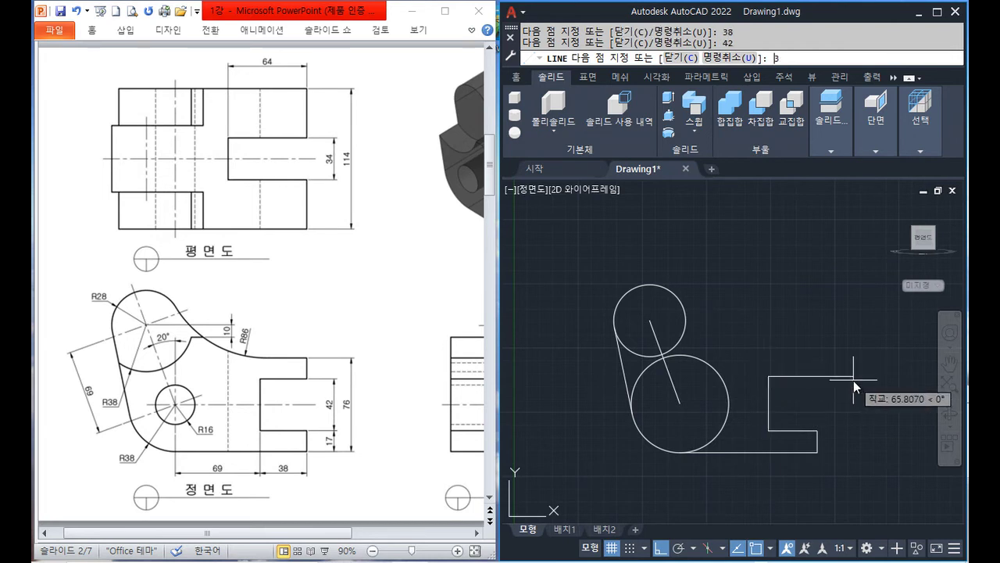
pyautogui.press('Return')
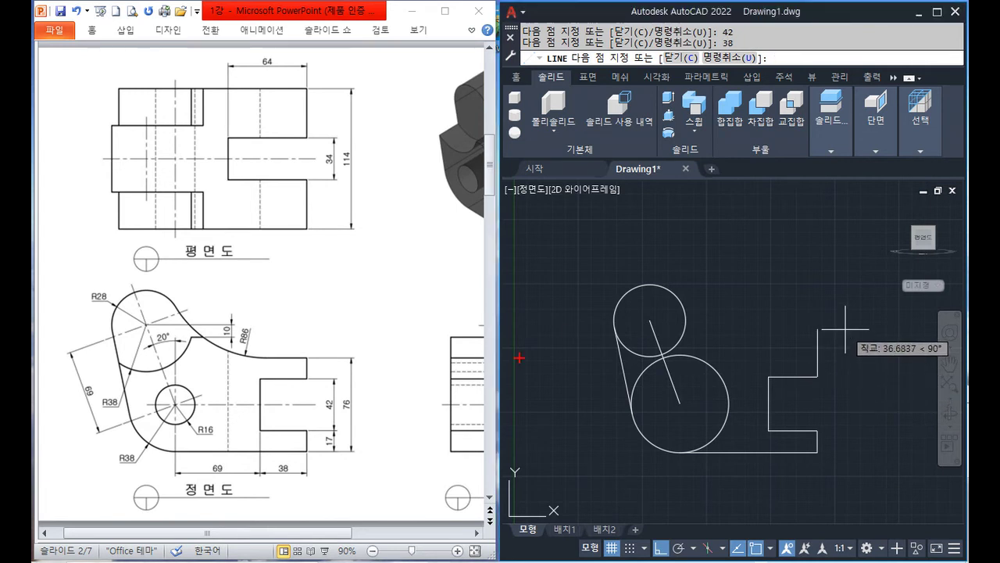
# Step: Check the 76 and 42 dimensions, add a 17 rise and a top line back toward the circles
pyautogui.moveTo(337, 391); pyautogui.dragTo(378, 425)
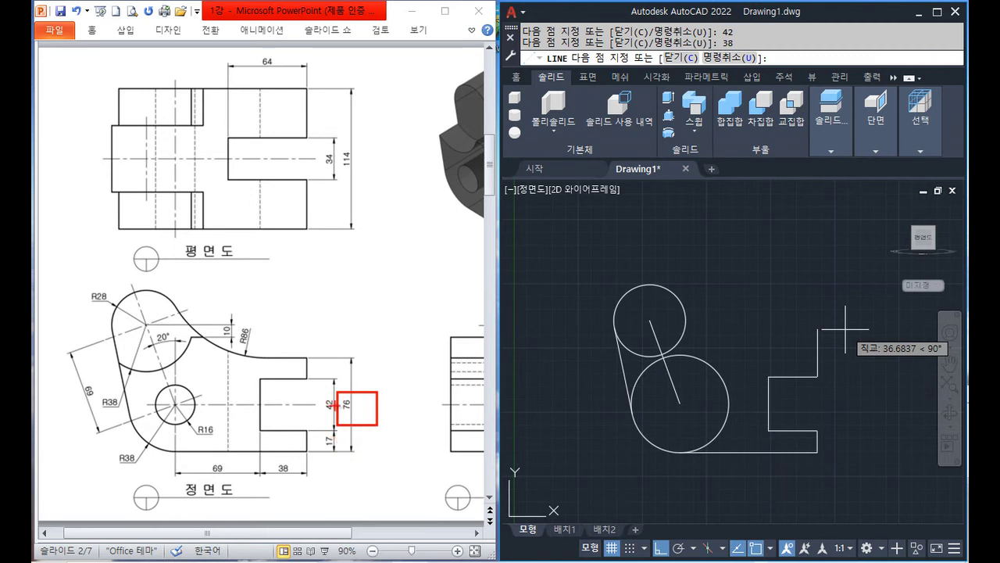
pyautogui.moveTo(326, 378); pyautogui.dragTo(326, 356)
pyautogui.moveTo(316, 405); pyautogui.dragTo(335, 410)
pyautogui.press('Escape')
pyautogui.write('17')
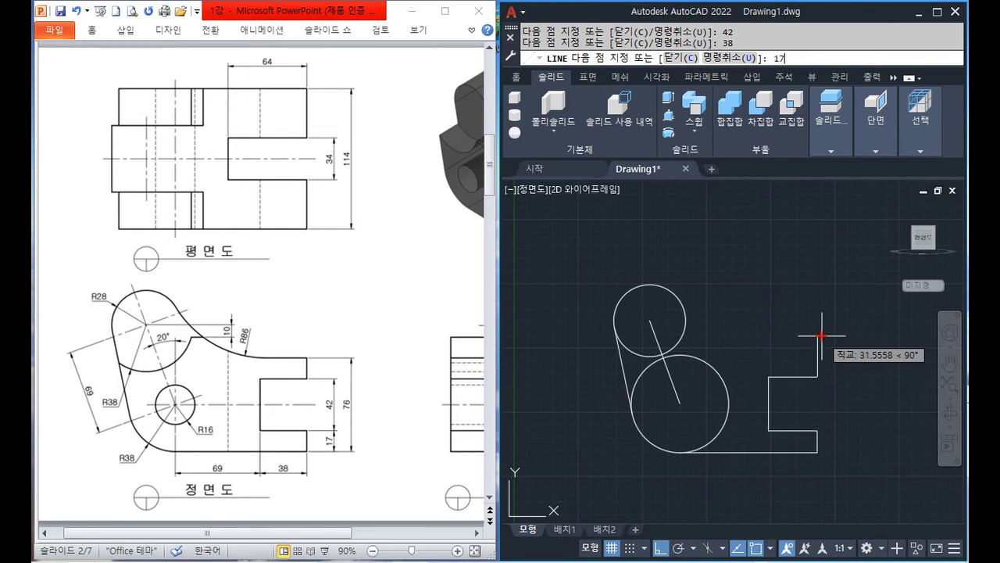
pyautogui.press('Return')
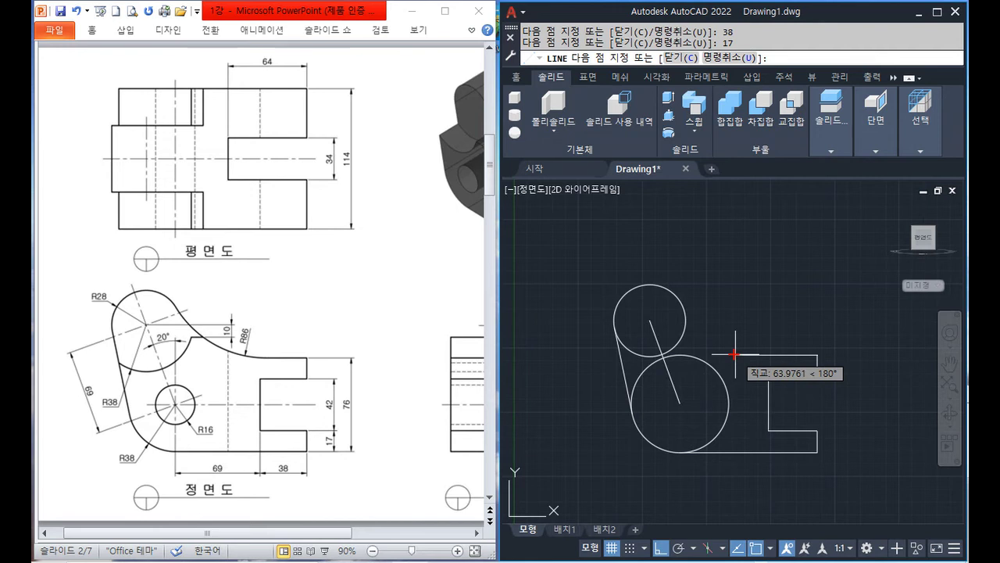
pyautogui.click(734, 354)
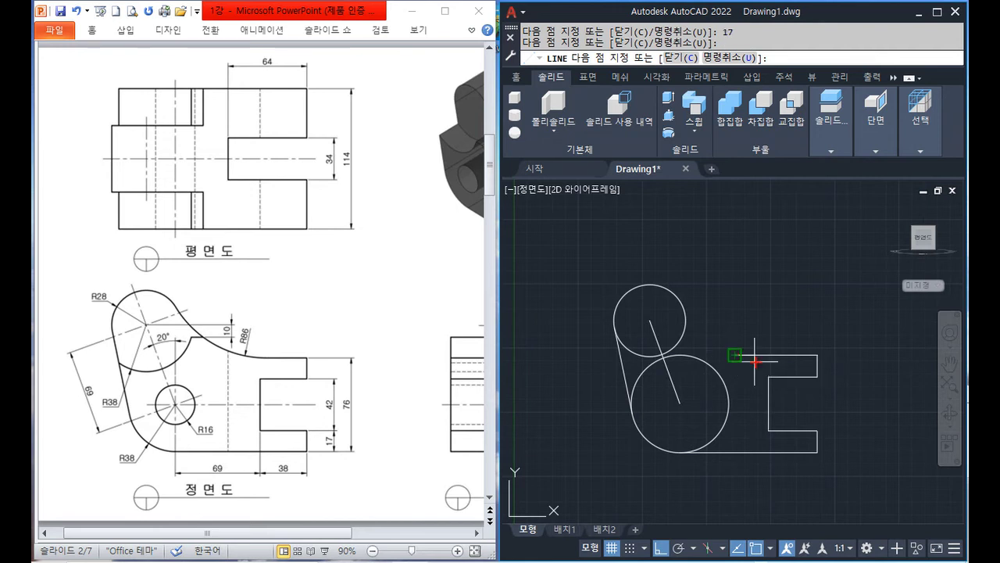
pyautogui.press('Return')
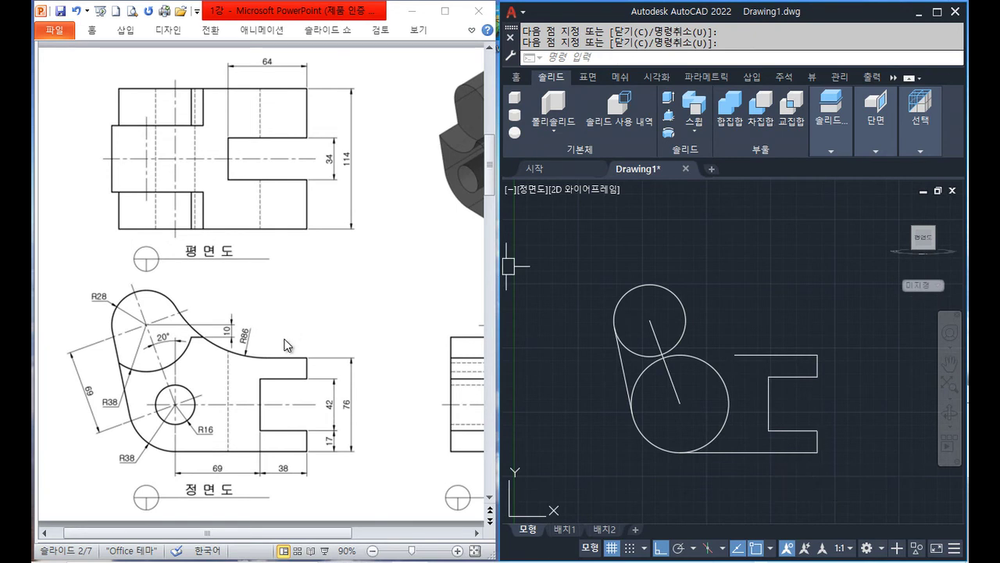
pyautogui.moveTo(268, 347); pyautogui.dragTo(255, 351)
pyautogui.press('Escape')
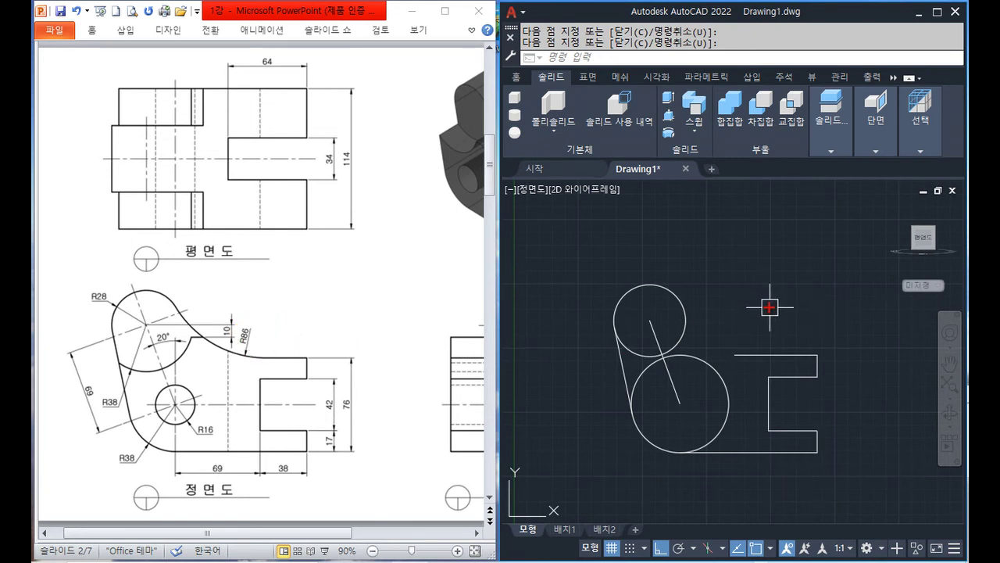
pyautogui.write('F')
# Step: Fillet the R28 circle to the top horizontal line with radius 86
pyautogui.press('Return')
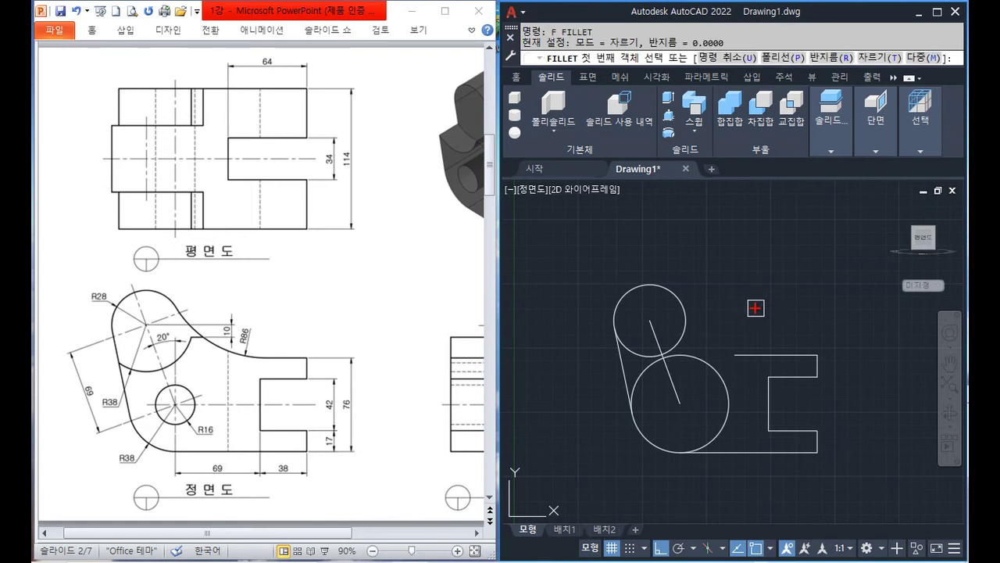
pyautogui.write('R')
pyautogui.press('Return')
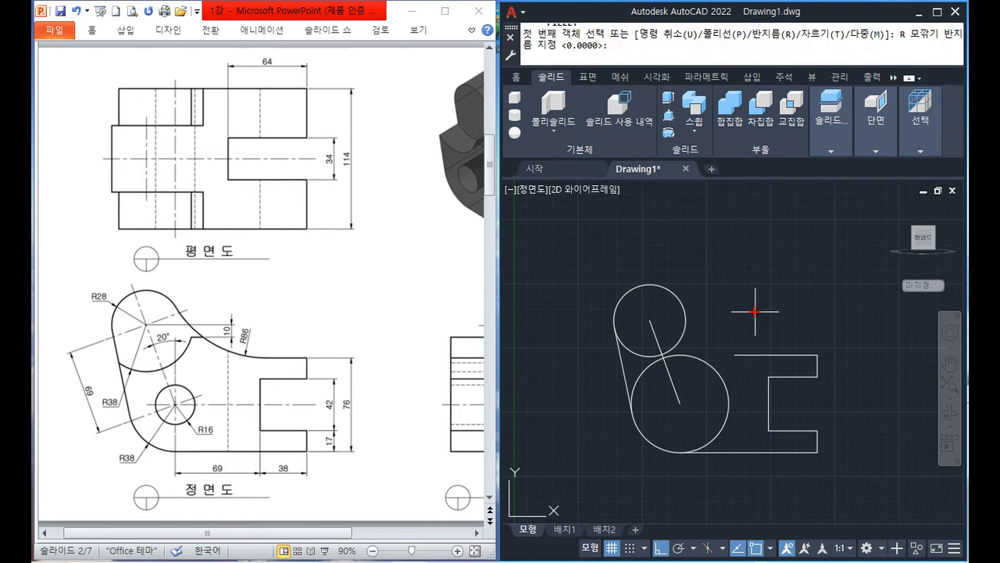
pyautogui.write('86')
pyautogui.press('Return')
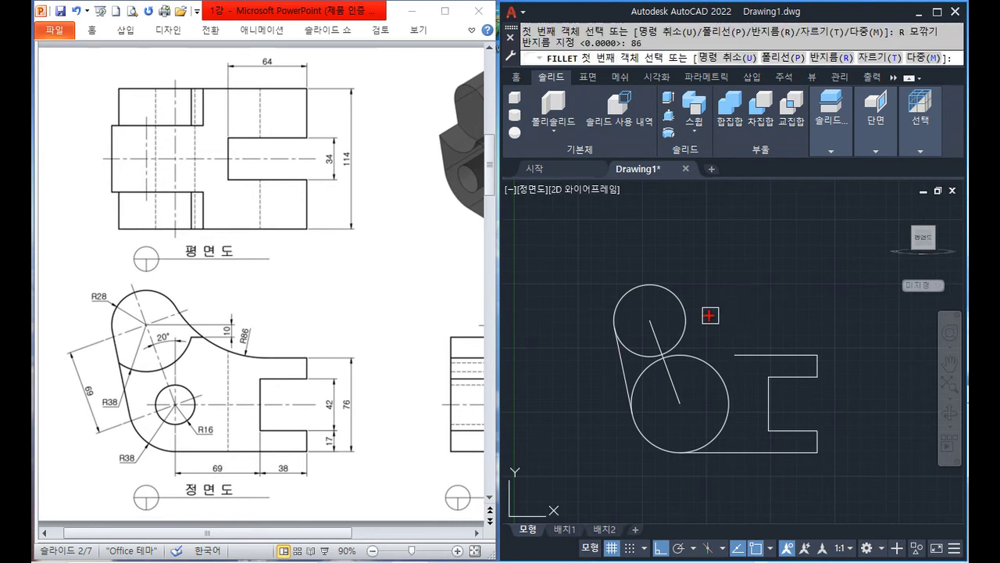
pyautogui.click(684, 308)
pyautogui.click(777, 356)
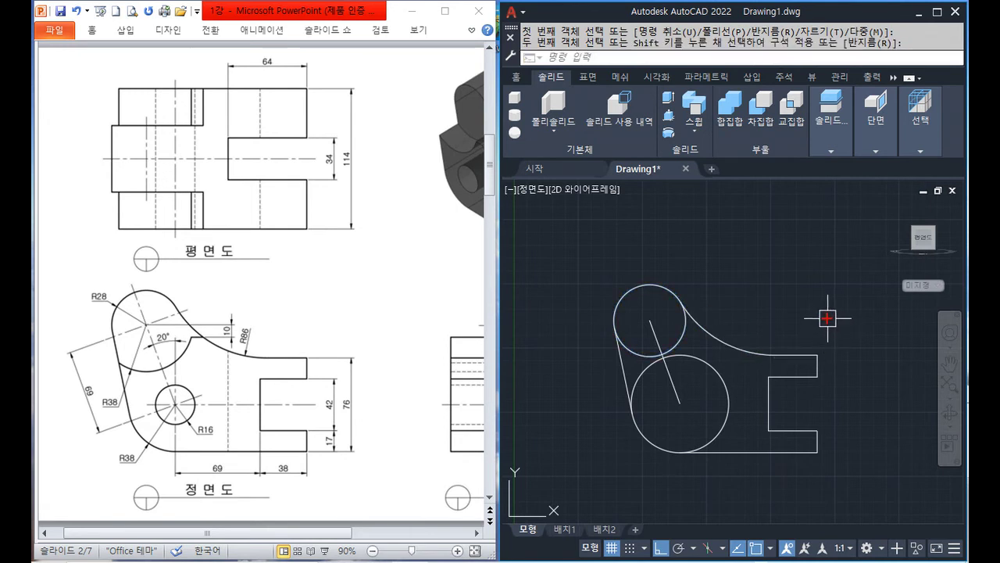
# Step: Trim the inner circle arcs against the tangent line, bottom line and fillet, then erase the diagonal line
pyautogui.write('TR')
pyautogui.press('Return')
pyautogui.click(625, 372)
pyautogui.click(735, 451)
pyautogui.click(715, 336)
pyautogui.press('Return')
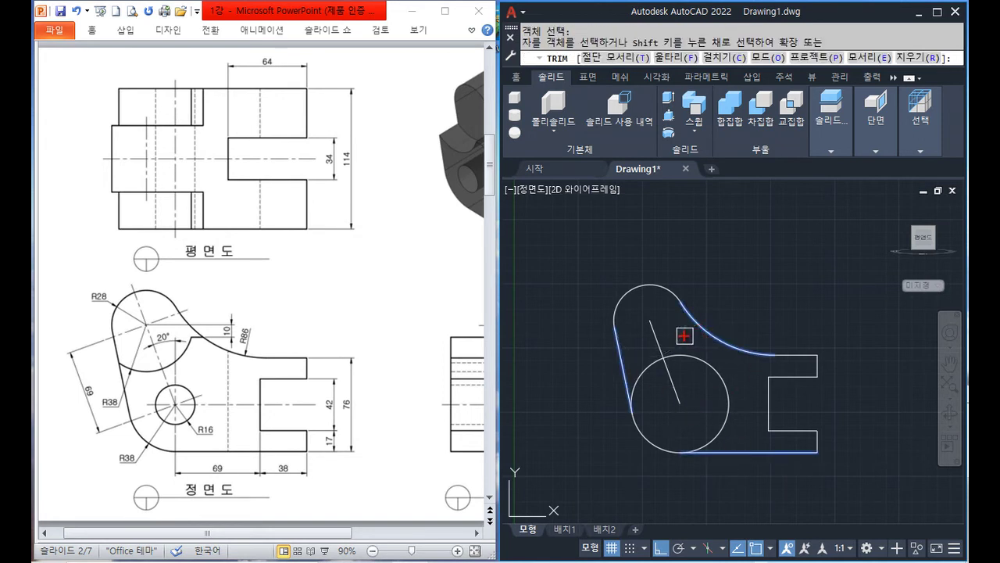
pyautogui.click(685, 335)
pyautogui.click(697, 358)
pyautogui.press('Return')
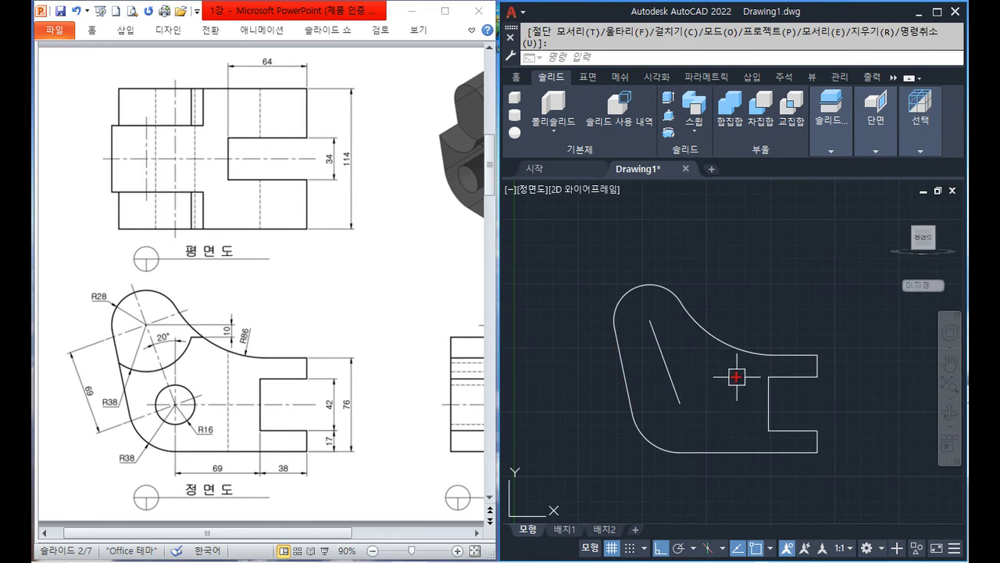
pyautogui.click(666, 364)
pyautogui.press('Delete')
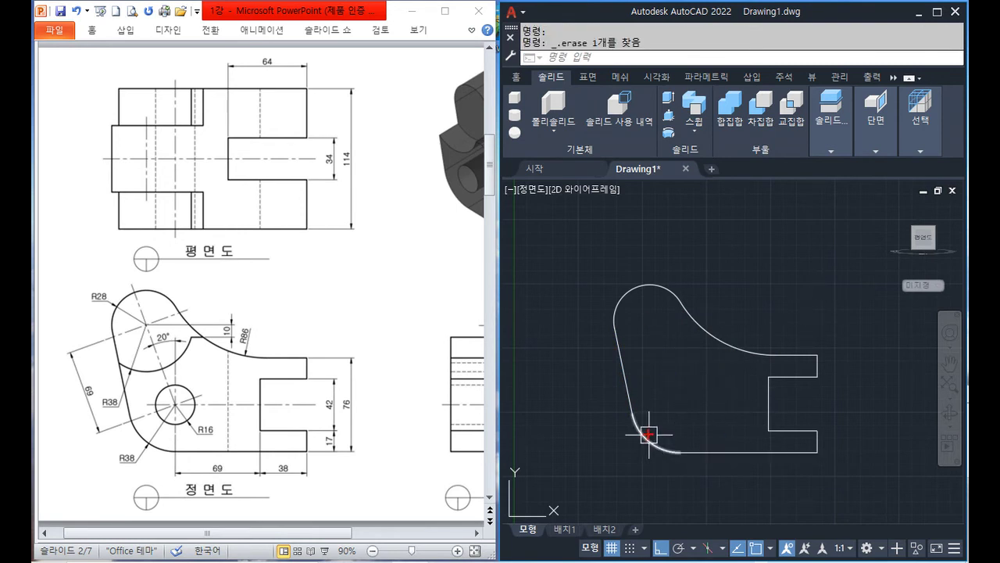
# Step: Add a radius-16 hole circle centred on the lower rounded end's centre
pyautogui.write('c')
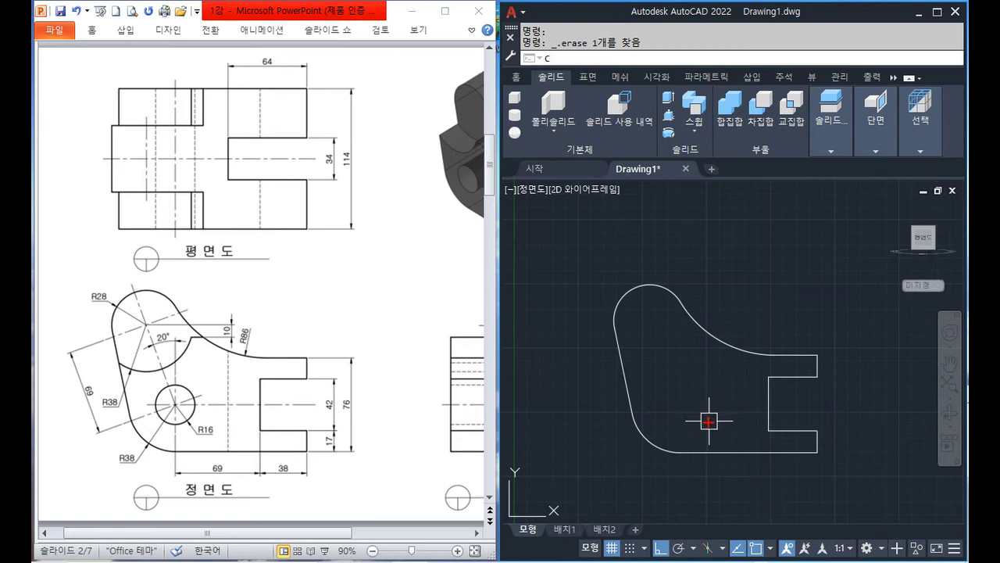
pyautogui.press('Return')
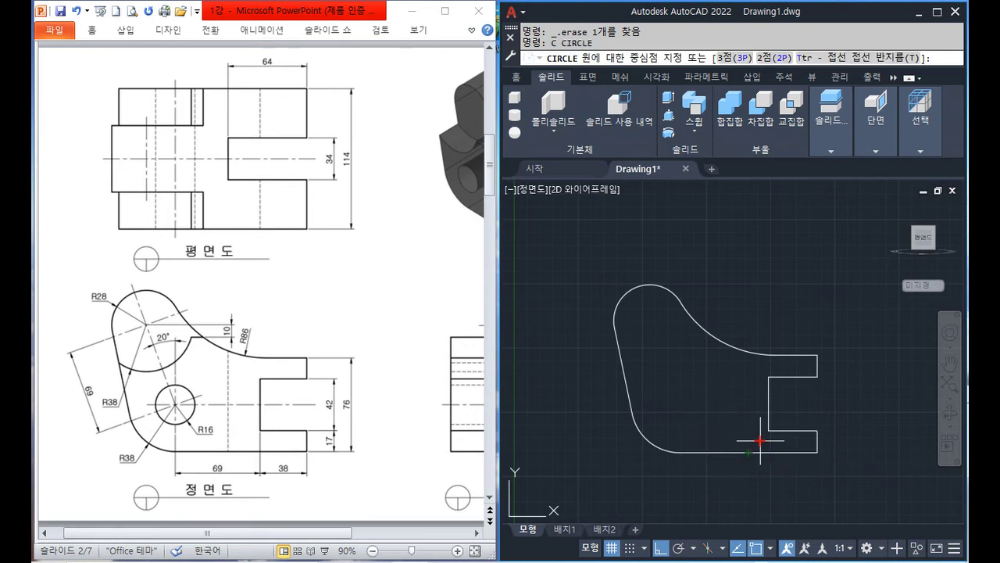
pyautogui.click(682, 402)
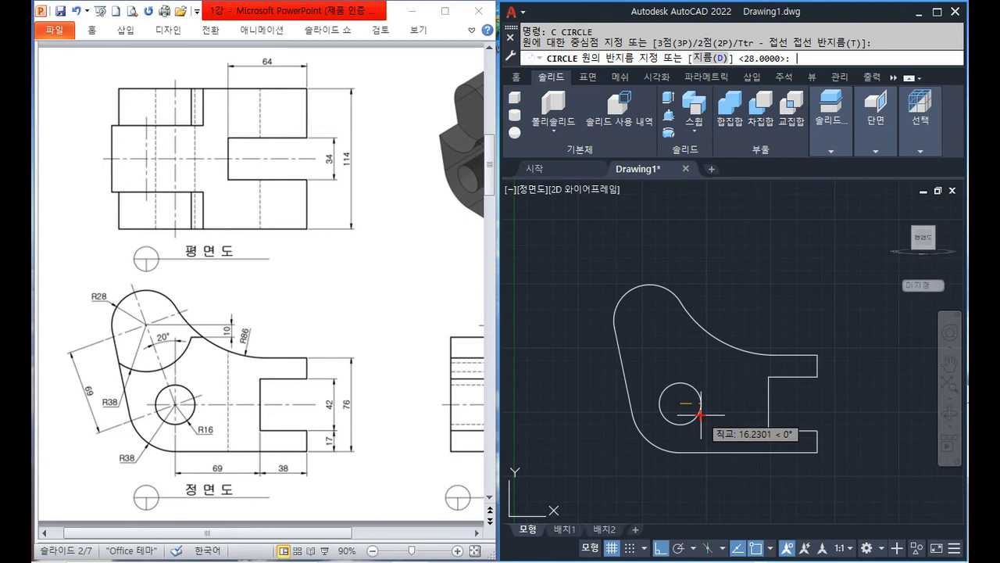
pyautogui.write('16')
pyautogui.press('Return')
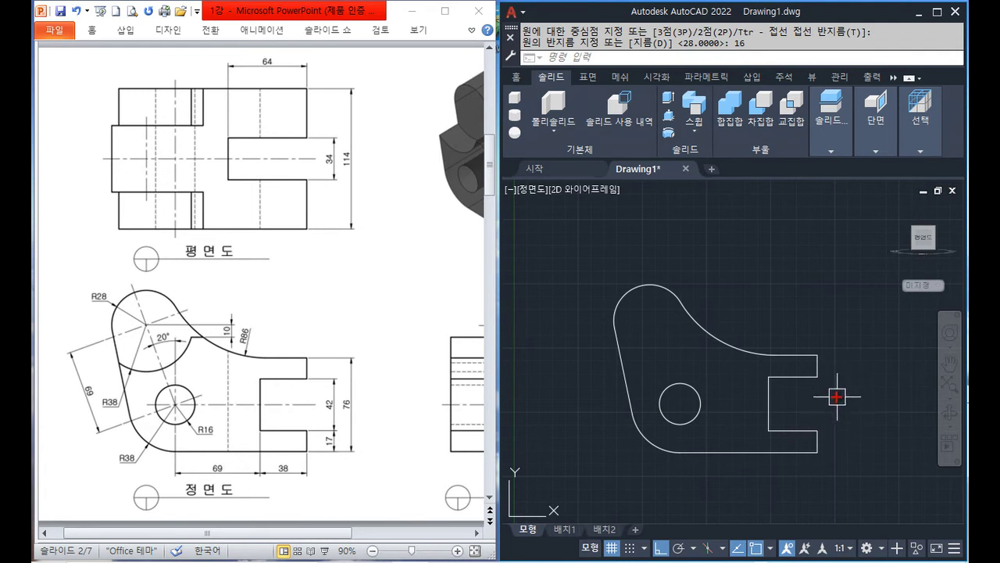
pyautogui.write('P')
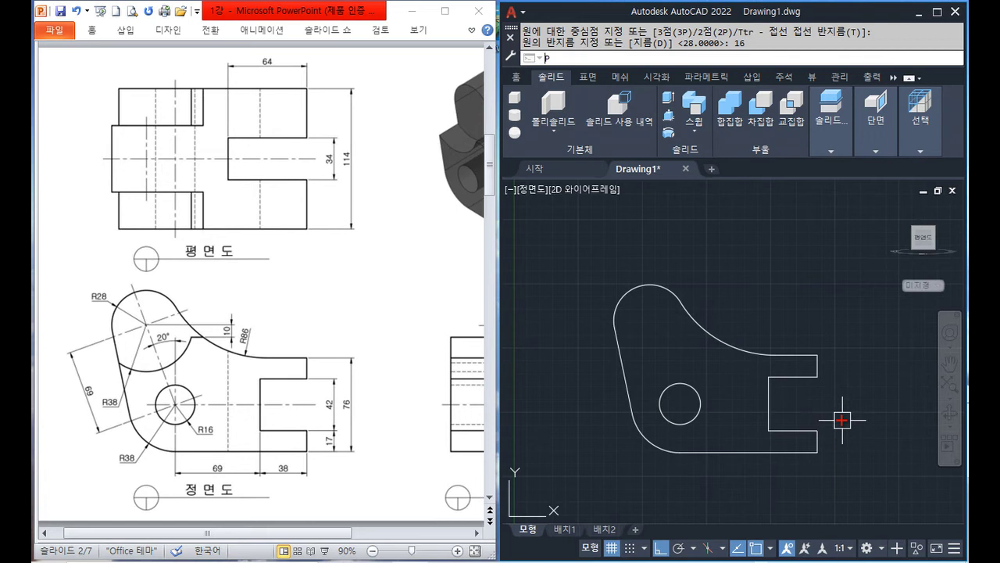
pyautogui.write('E')
# Step: Convert the notch top line to a polyline with PEDIT and join all outline lines and arcs into it
pyautogui.press('Return')
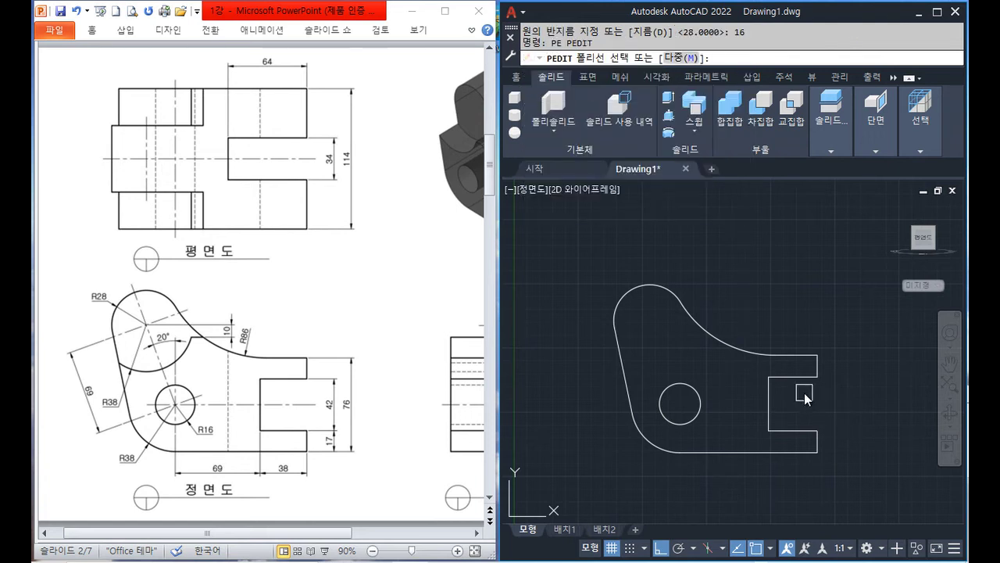
pyautogui.click(794, 379)
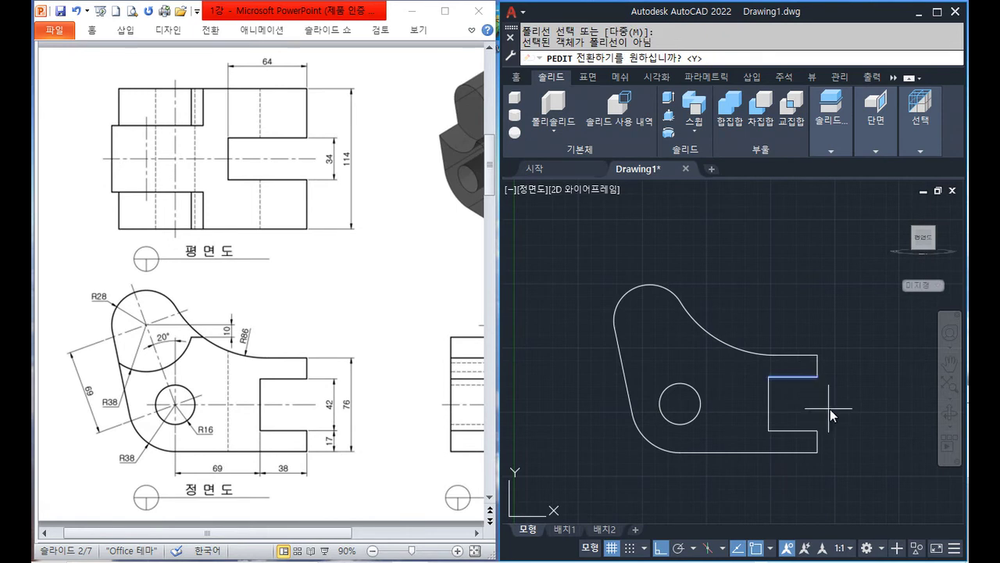
pyautogui.press('Return')
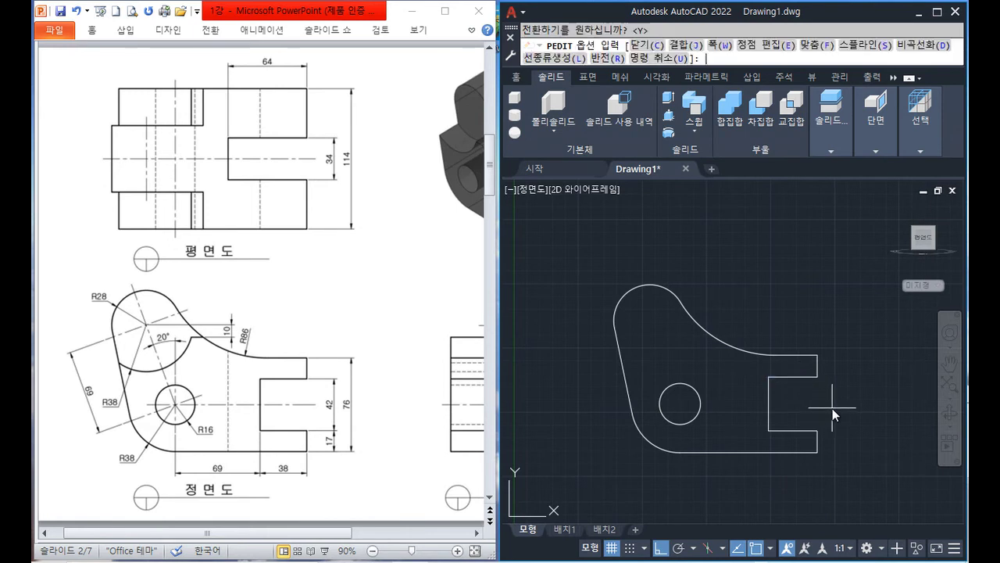
pyautogui.write('J')
pyautogui.press('Return')
pyautogui.click(853, 483)
pyautogui.click(679, 297)
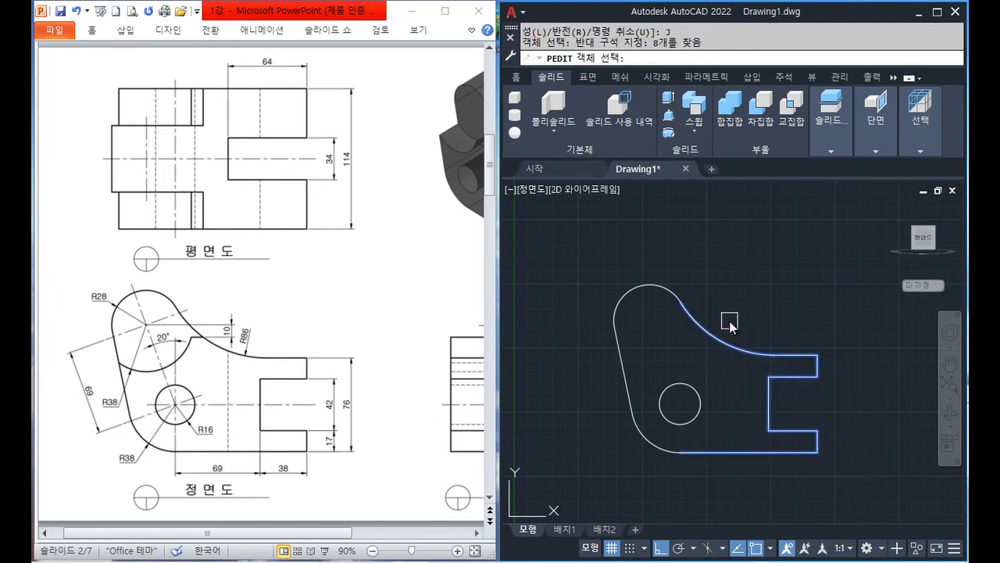
pyautogui.click(607, 264)
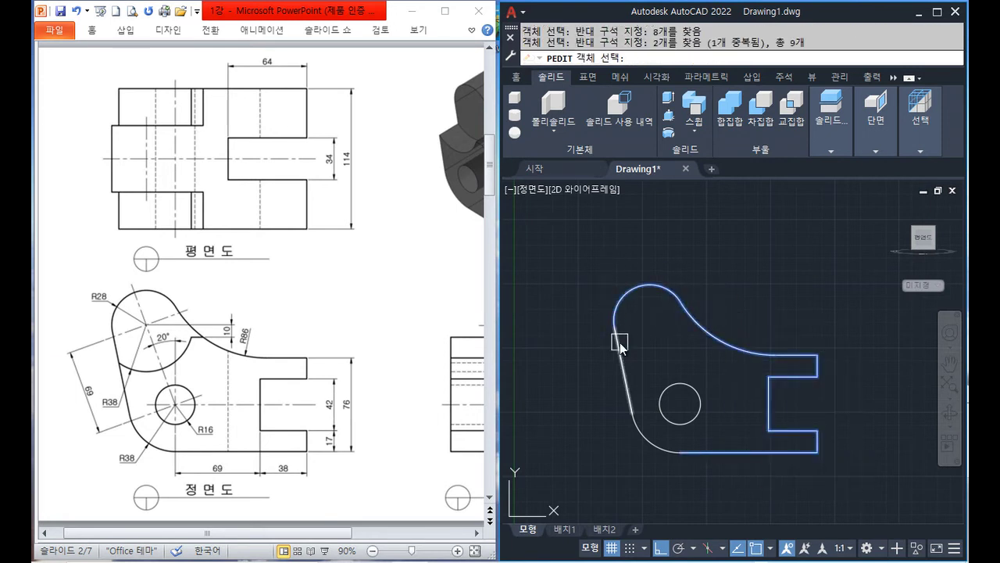
pyautogui.click(630, 395)
pyautogui.click(649, 440)
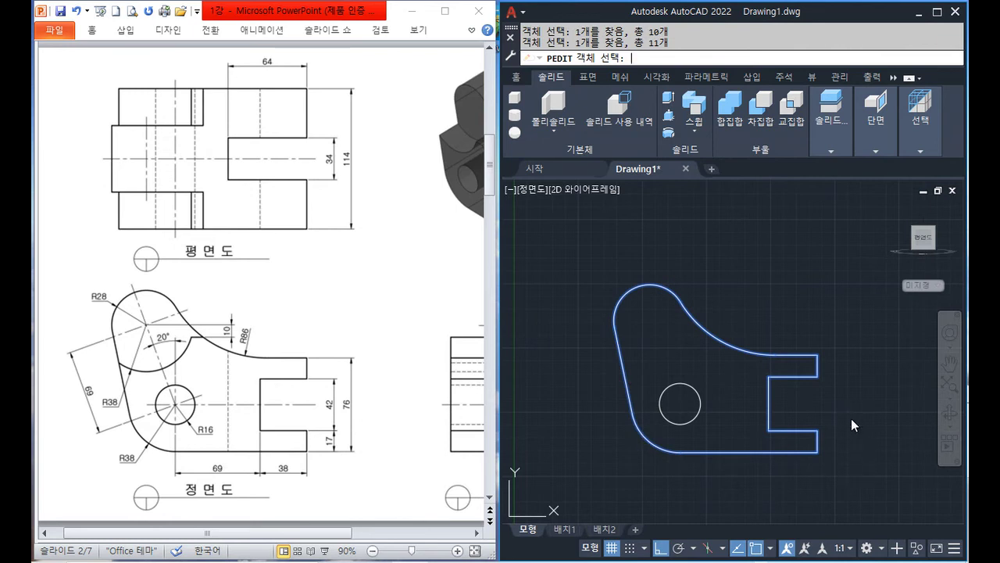
pyautogui.press('Return')
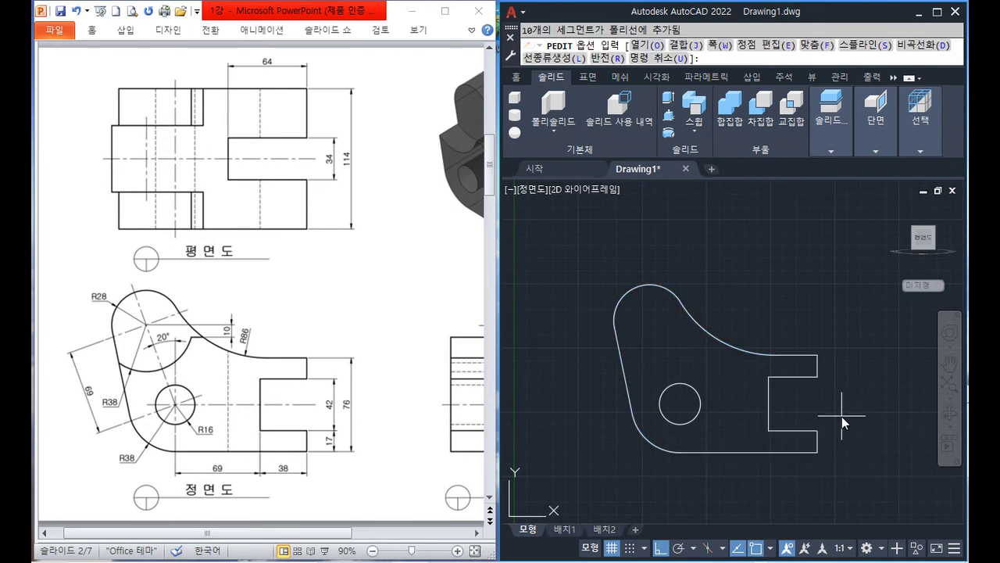
pyautogui.press('Return')
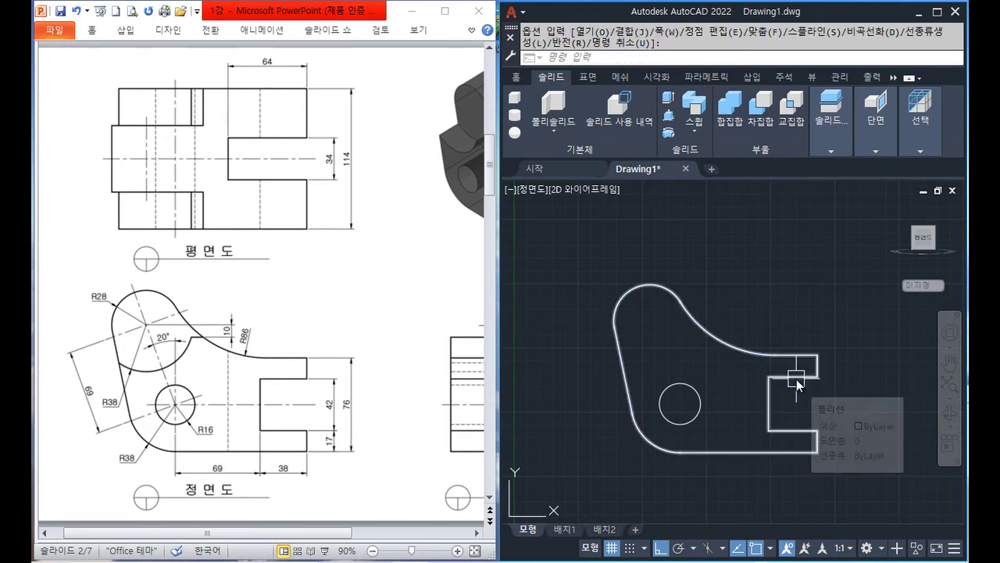
pyautogui.click(796, 377)
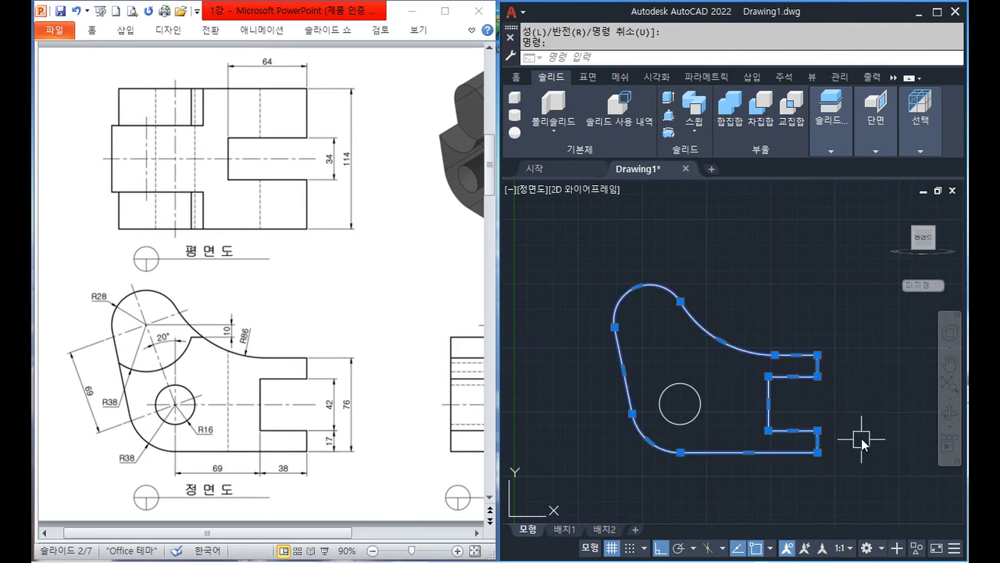
pyautogui.press('Escape')
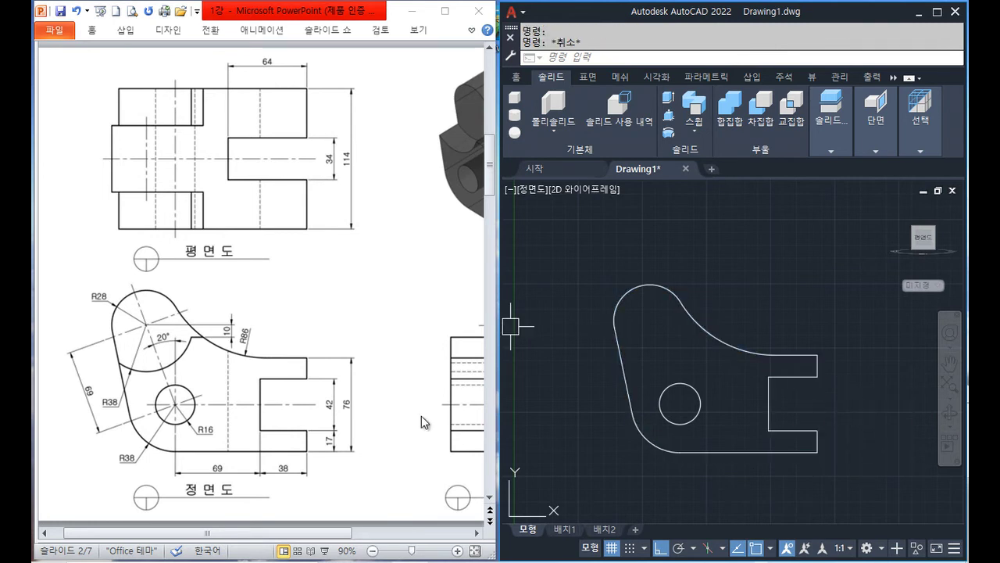
# Step: Mark the 114 dimension on the reference slide
pyautogui.click(360, 317)
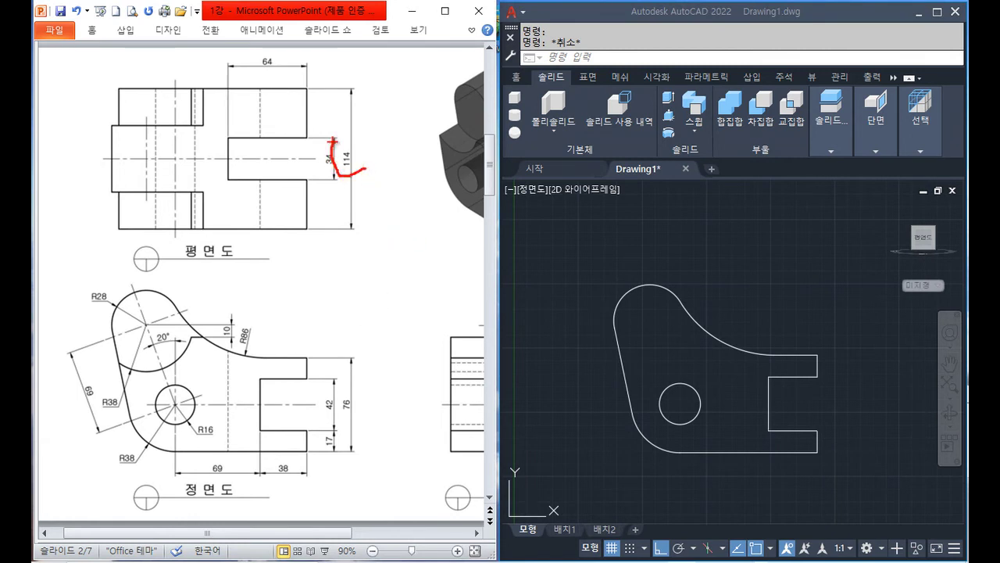
pyautogui.moveTo(364, 167); pyautogui.dragTo(367, 178)
pyautogui.click(792, 280)
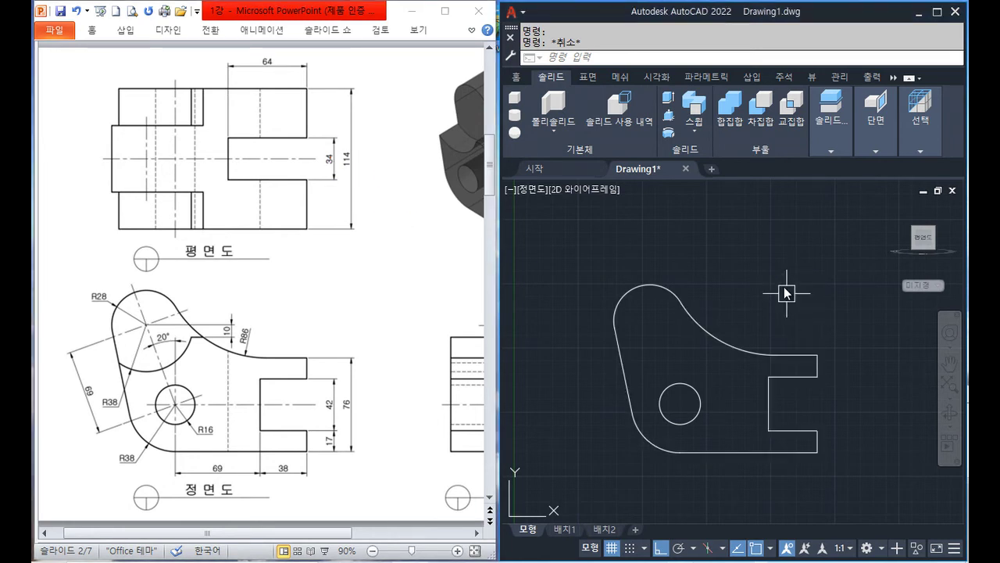
# Step: Turn off the grid with F7 and switch to the SE Isometric (남동 등각투영) preset view
pyautogui.press('F7')
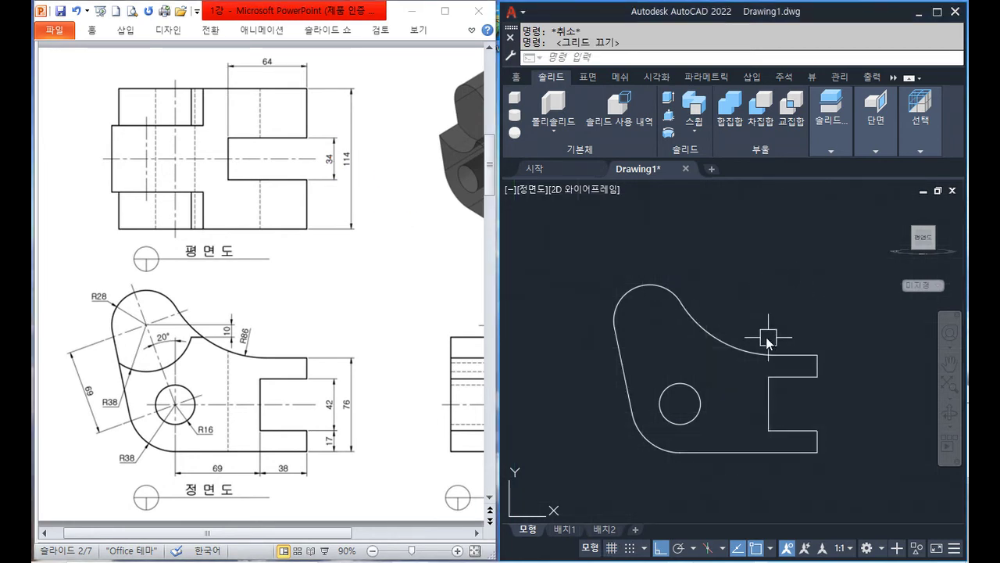
pyautogui.write('V')
pyautogui.press('Return')
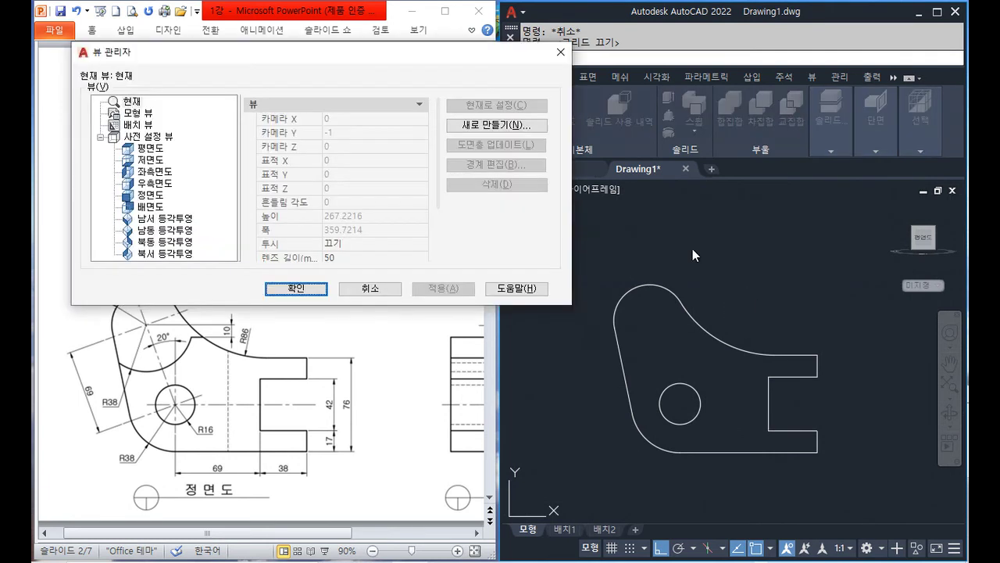
pyautogui.click(165, 229)
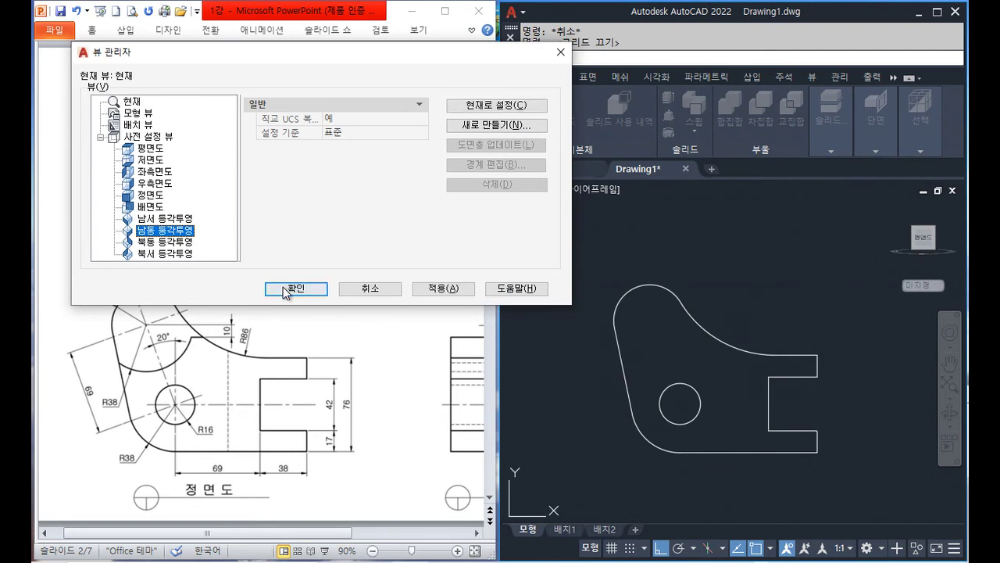
pyautogui.click(294, 288)
pyautogui.scroll(-1, 692, 347)
pyautogui.scroll(-1, 697, 364)
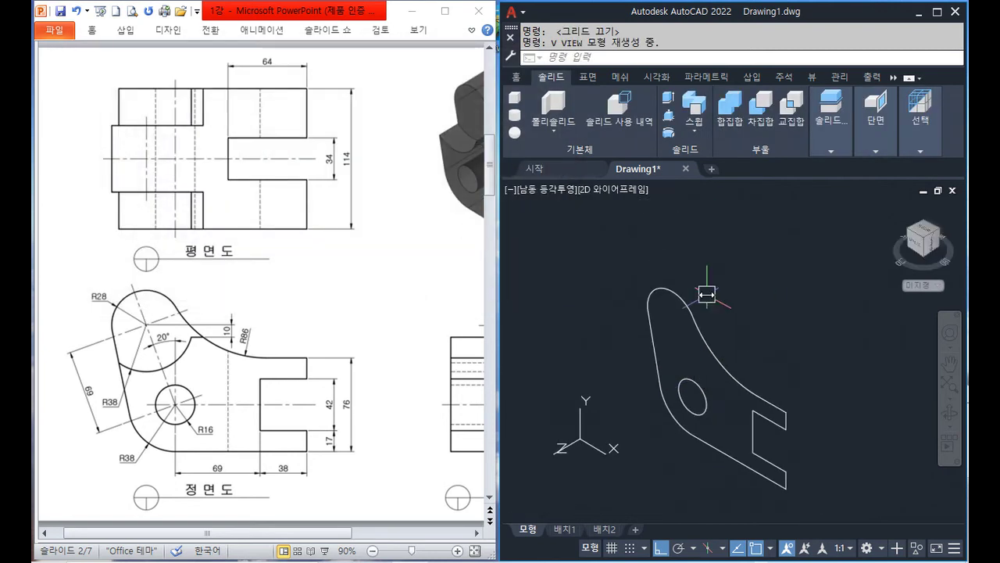
# Step: Extrude the bracket outline and the R16 hole circle 114 units into solids
pyautogui.write('EXT')
pyautogui.press('Return')
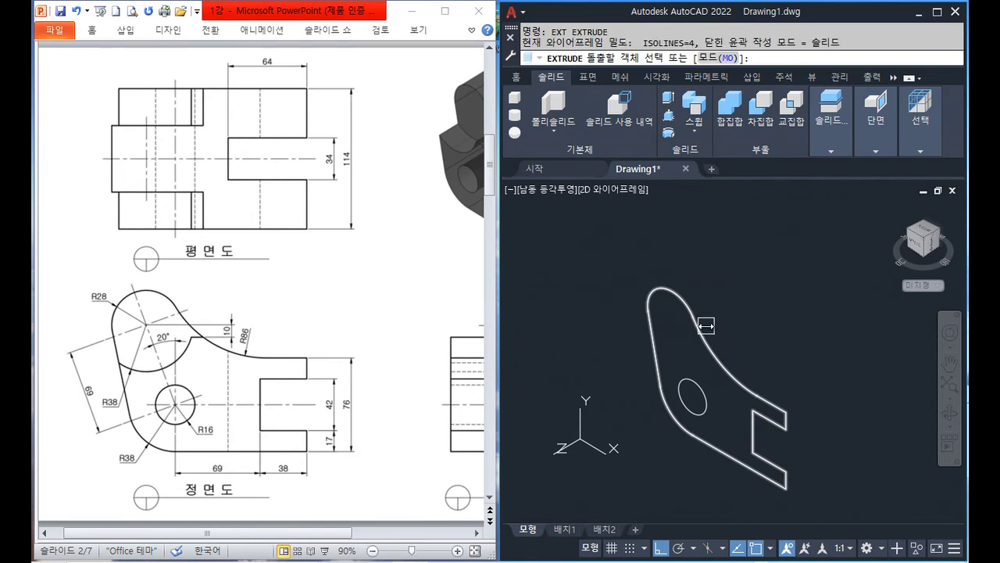
pyautogui.click(701, 326)
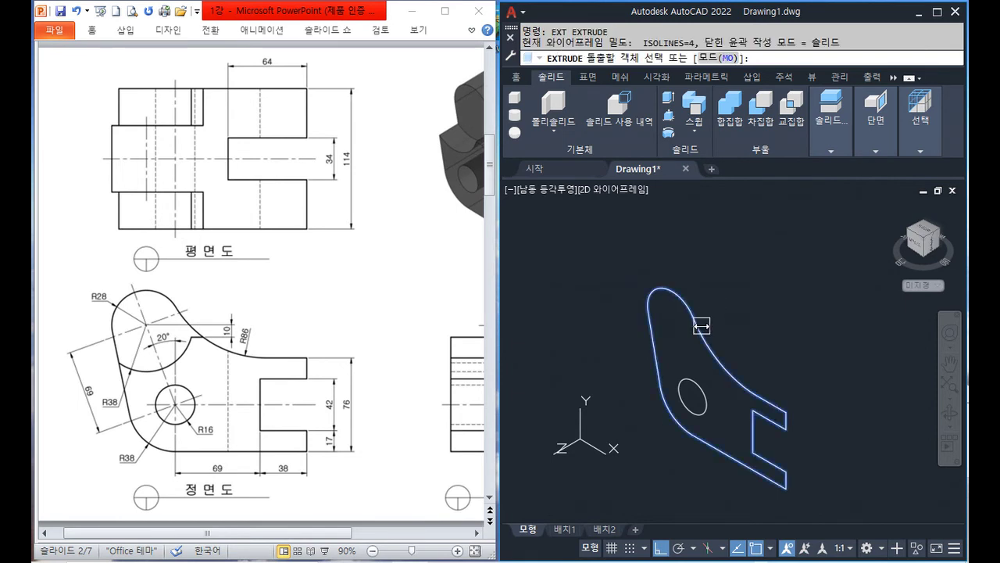
pyautogui.click(704, 380)
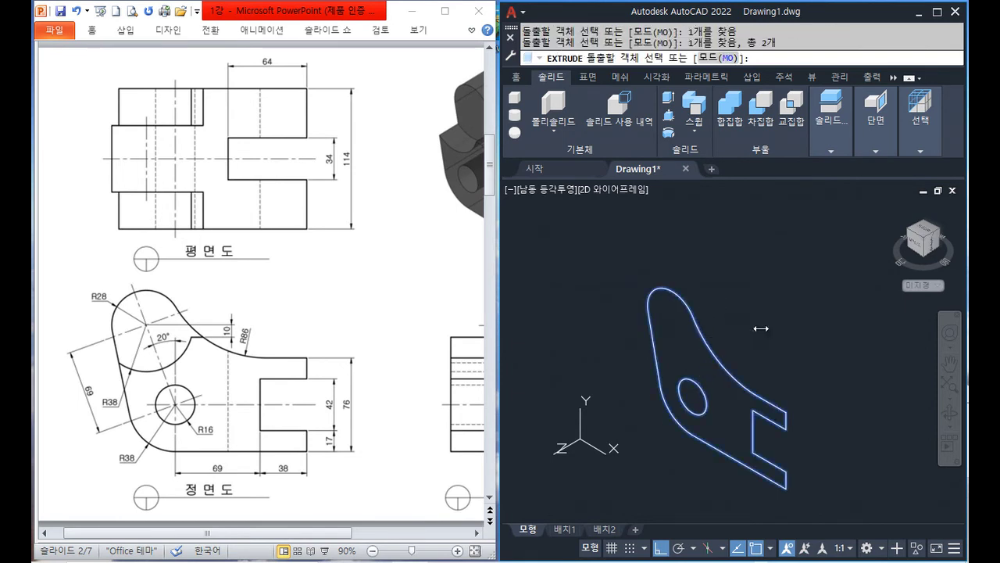
pyautogui.press('Return')
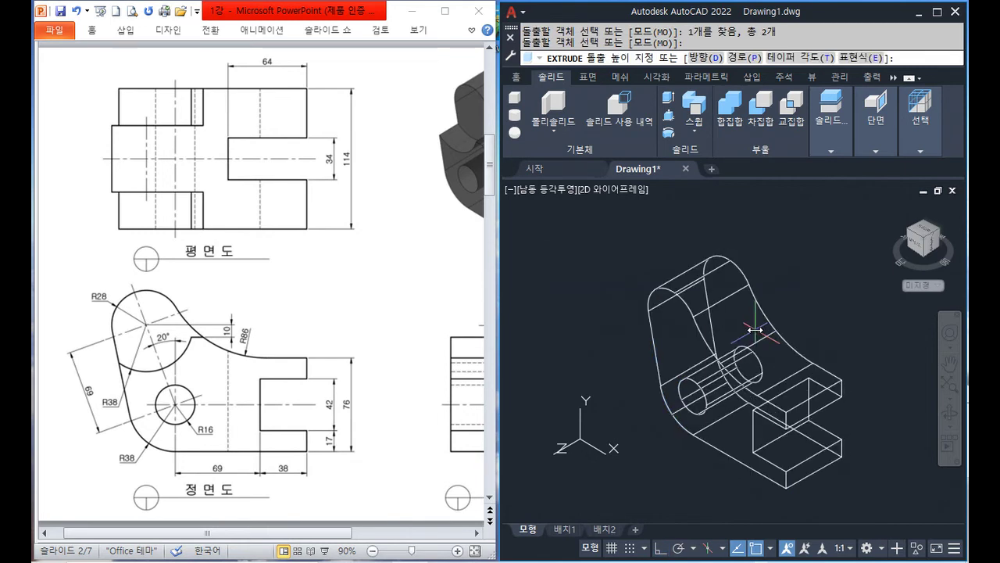
pyautogui.write('114')
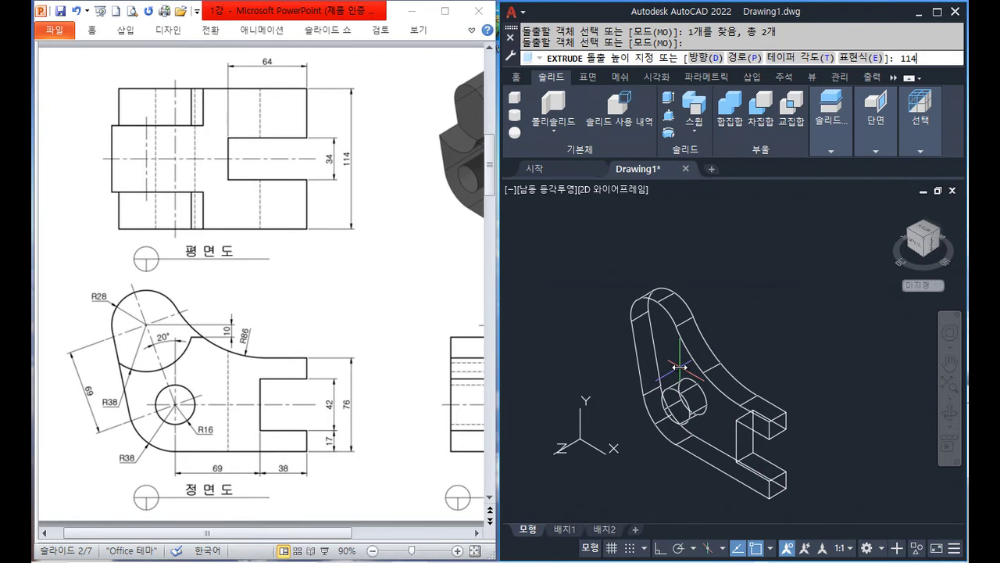
pyautogui.press('Return')
# Step: Zoom out and recentre the model, then start the MOVE command
pyautogui.scroll(-2, 719, 268)
pyautogui.scroll(-2, 805, 399)
pyautogui.scroll(-1, 798, 404)
pyautogui.moveTo(798, 403); pyautogui.dragTo(726, 379, button='middle')
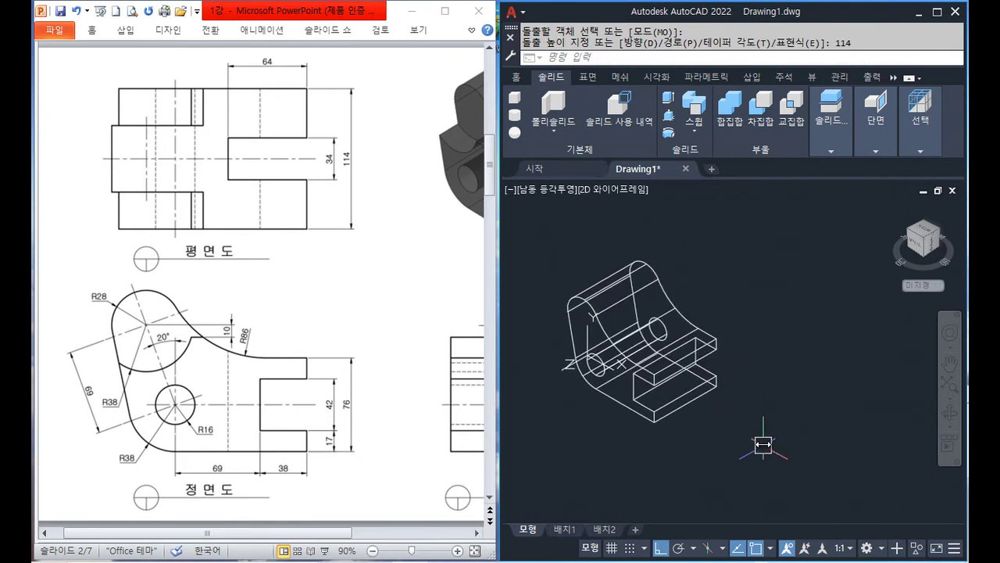
pyautogui.write('M')
pyautogui.press('Return')
# Step: Move the extruded bracket solid, then cancel and undo the stray moves
pyautogui.click(717, 363)
pyautogui.press('Return')
pyautogui.click(729, 424)
pyautogui.click(819, 476)
pyautogui.press('Return')
pyautogui.click(807, 418)
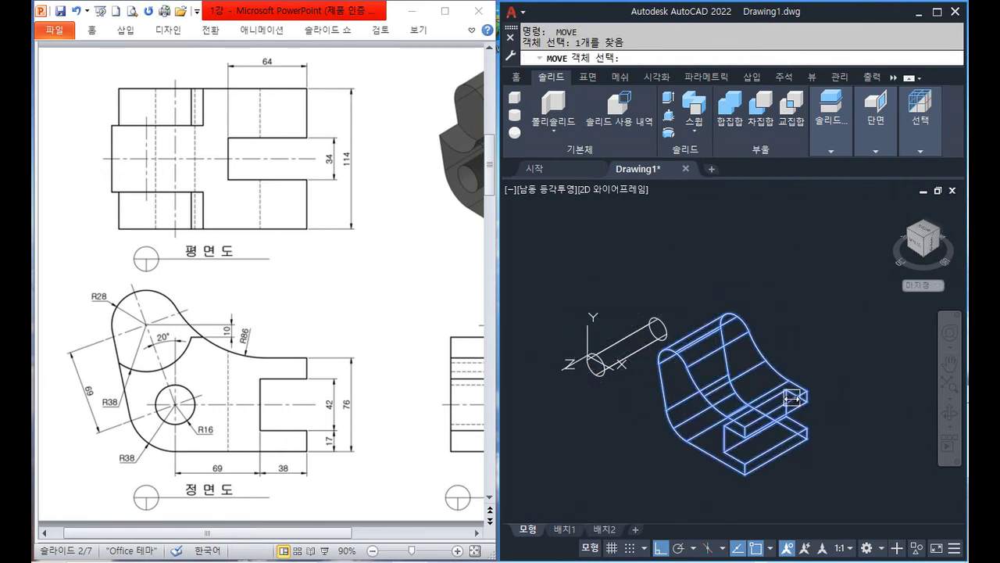
pyautogui.press('Escape')
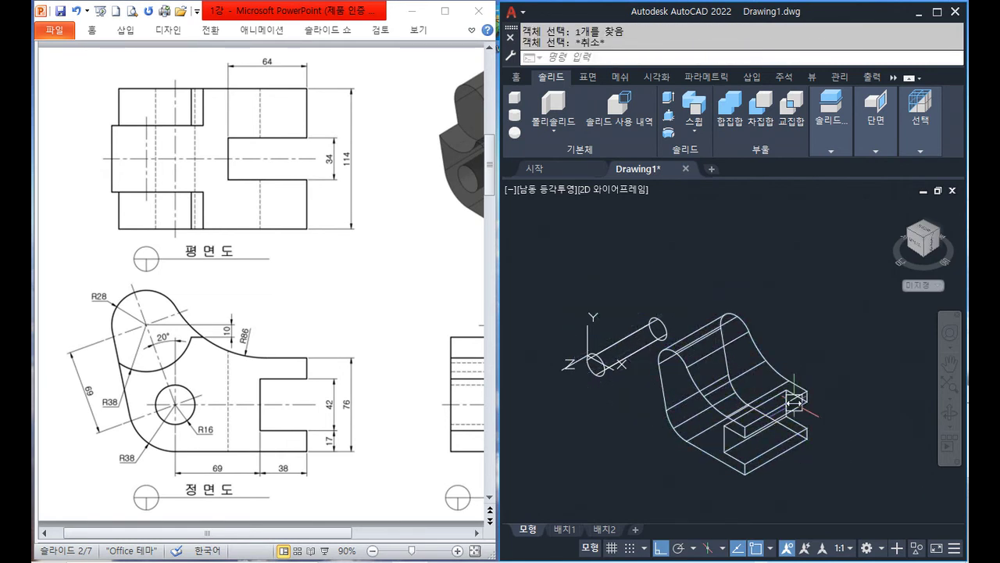
pyautogui.hotkey('ctrl', 'z')
pyautogui.hotkey('ctrl', 'z')
# Step: Move the extruded bracket solid to a new position with a base point
pyautogui.write('M')
pyautogui.press('Return')
pyautogui.click(716, 367)
pyautogui.press('Return')
pyautogui.click(663, 380)
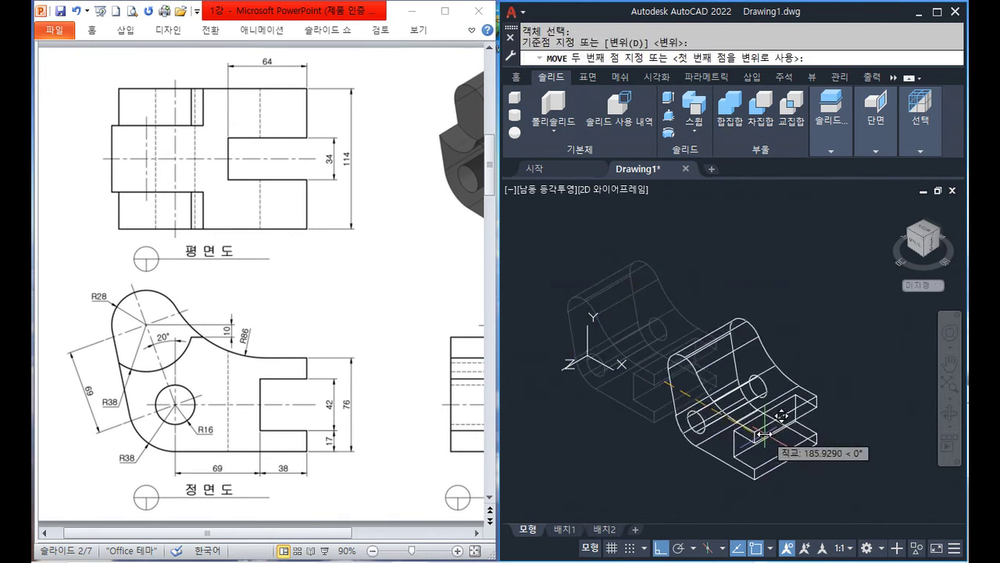
pyautogui.click(762, 432)
# Step: Set the body's final position and place the R16 cylinder through its front face
pyautogui.press('Return')
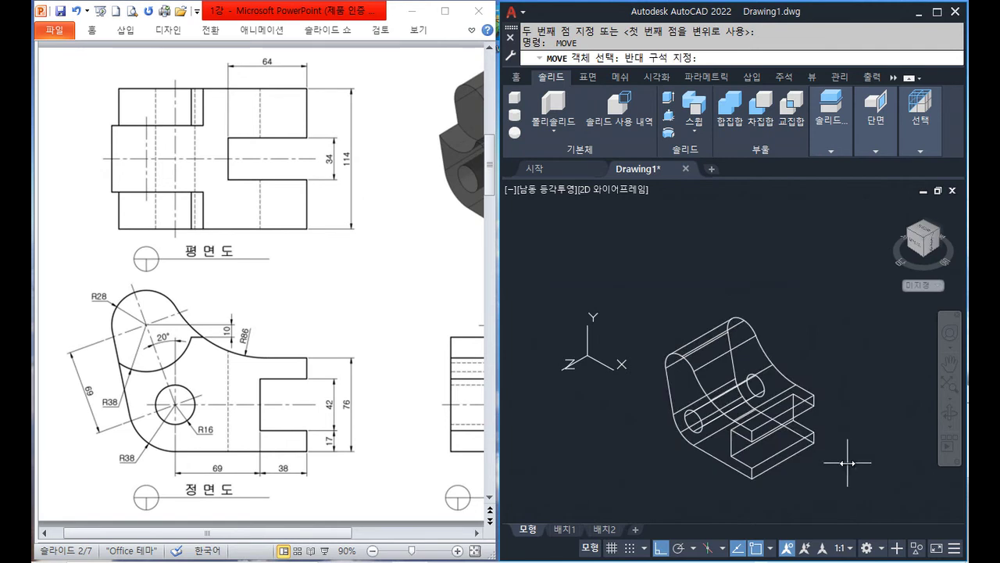
pyautogui.click(812, 454)
pyautogui.press('Return')
pyautogui.click(697, 395)
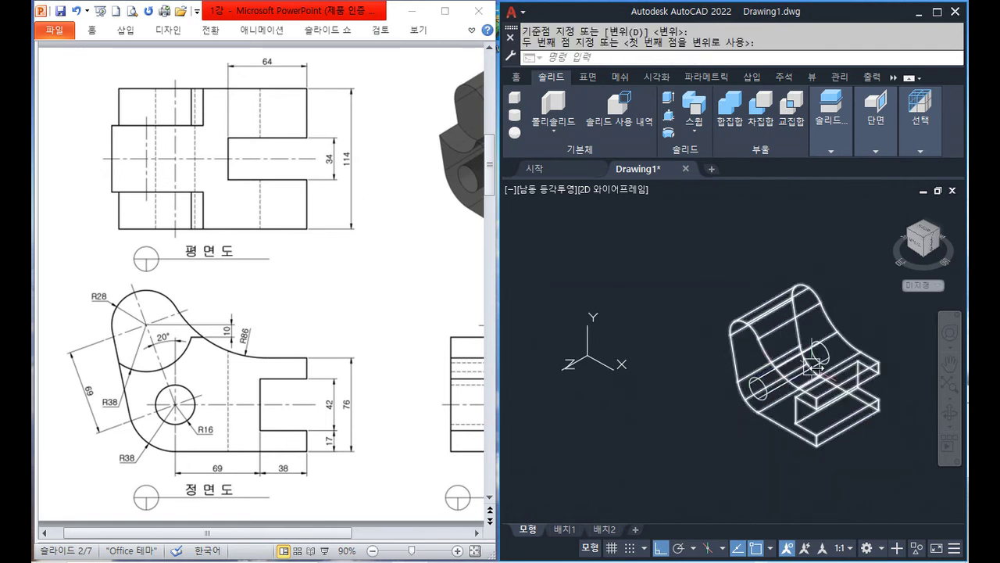
pyautogui.moveTo(833, 397); pyautogui.dragTo(752, 353, button='middle')
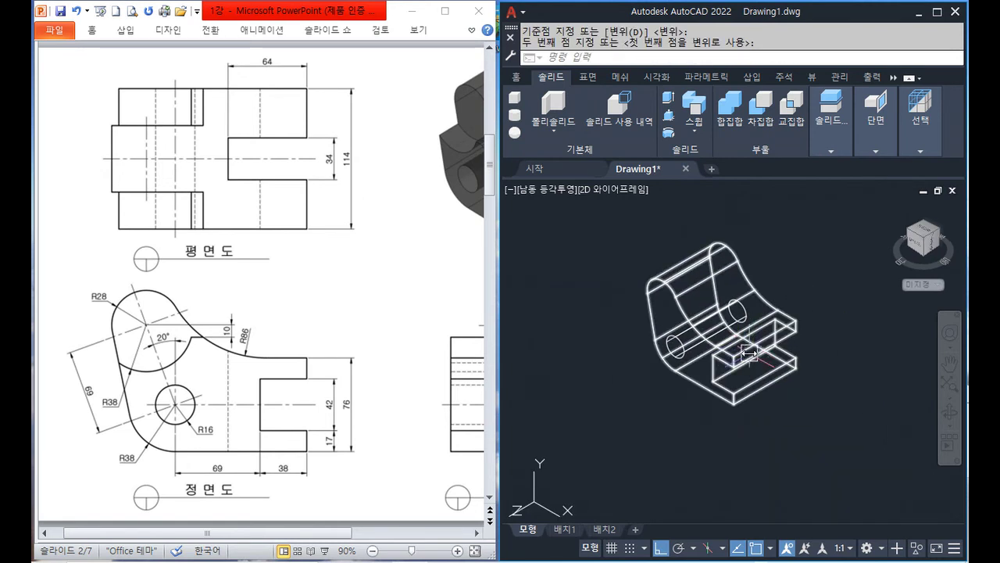
pyautogui.click(748, 379)
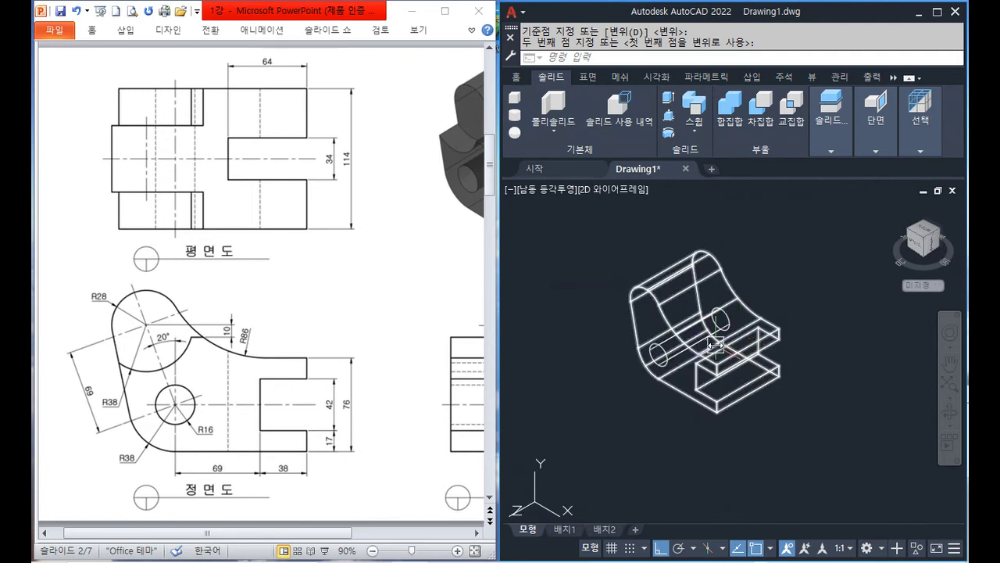
pyautogui.scroll(1, 751, 336)
pyautogui.scroll(2, 781, 339)
pyautogui.click(791, 340)
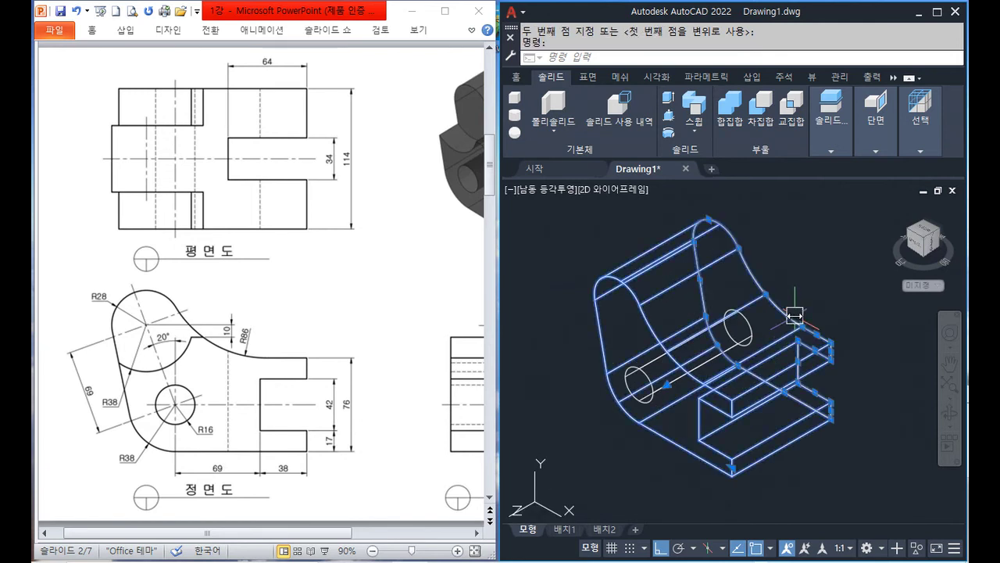
pyautogui.click(640, 382)
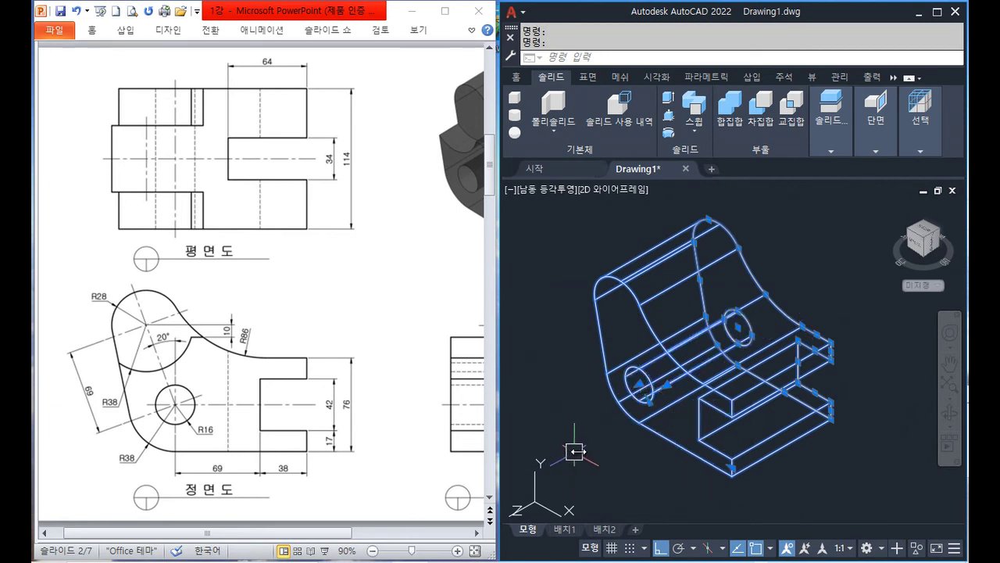
pyautogui.press('Escape')
# Step: Subtract the R16 cylinder from the bracket body with SU
pyautogui.write('S')
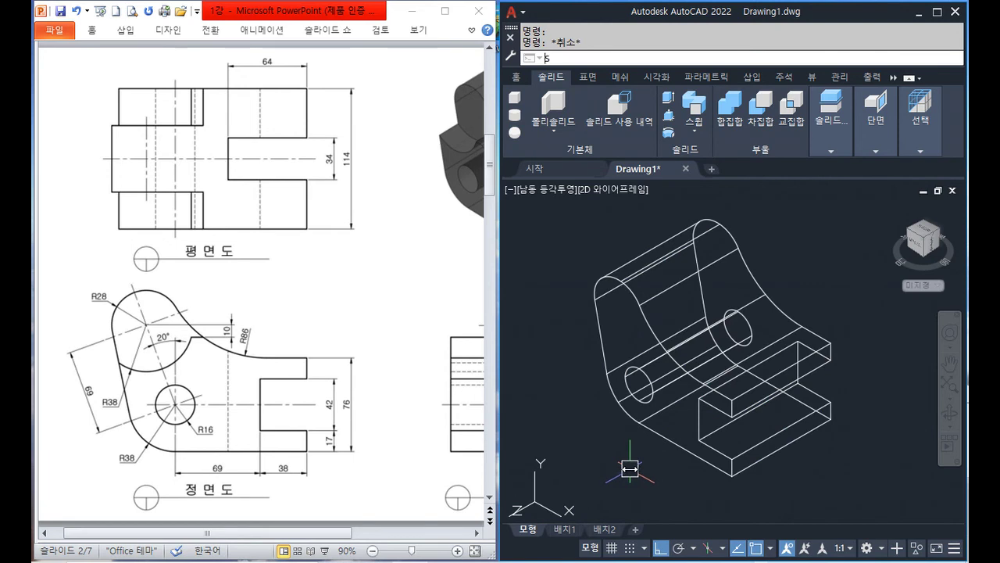
pyautogui.write('U')
pyautogui.press('Return')
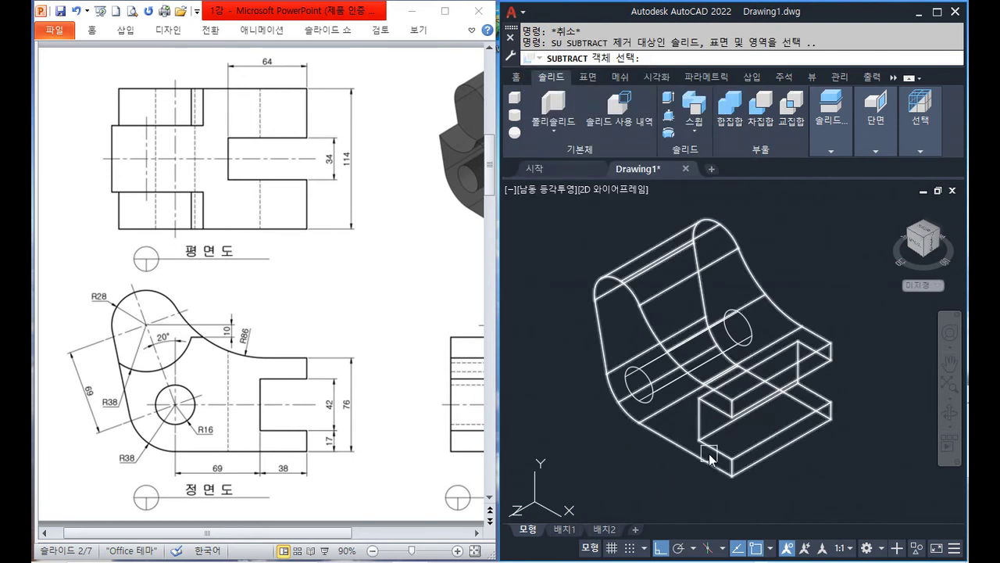
pyautogui.click(708, 455)
pyautogui.press('Return')
pyautogui.click(635, 378)
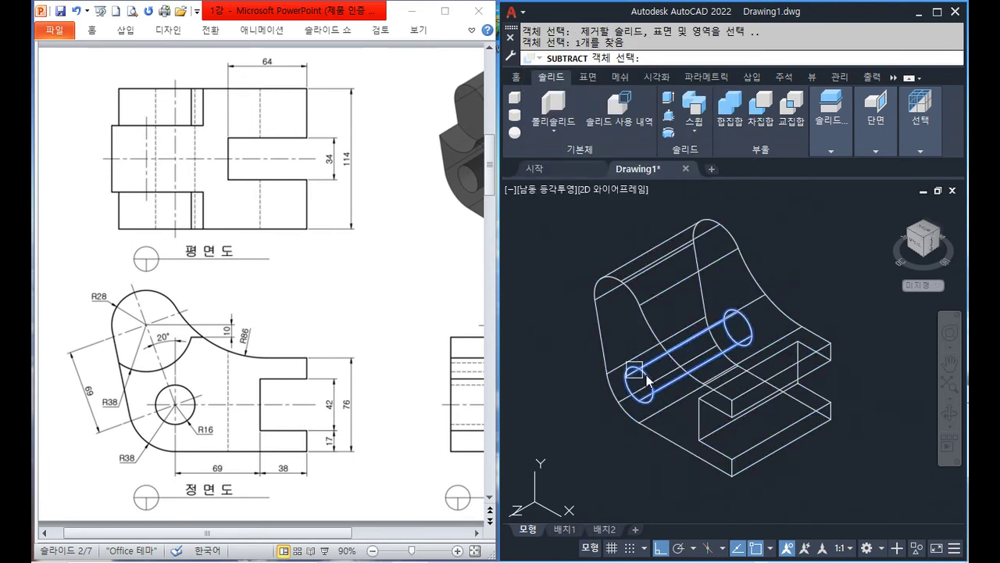
pyautogui.press('Return')
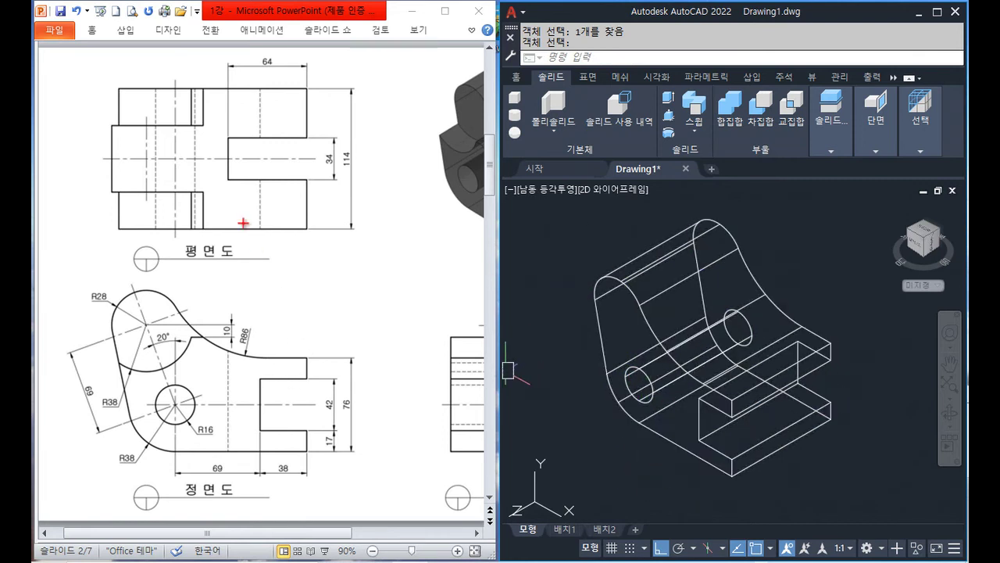
# Step: Mark the notches and the 34 slot on the reference plan view in red
pyautogui.moveTo(204, 232); pyautogui.dragTo(161, 232)
pyautogui.moveTo(204, 121); pyautogui.dragTo(207, 81)
pyautogui.moveTo(310, 176); pyautogui.dragTo(308, 168)
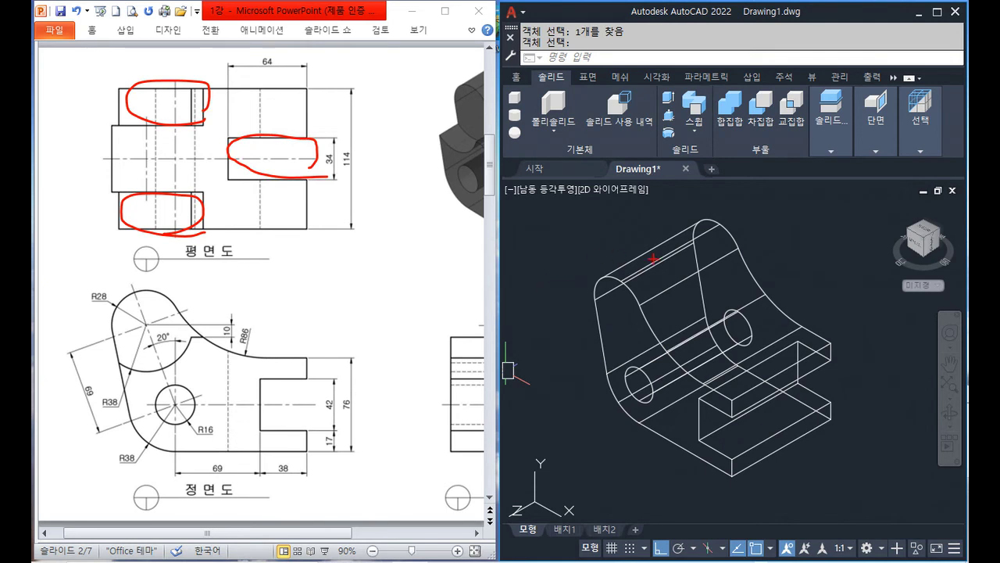
pyautogui.press('Escape')
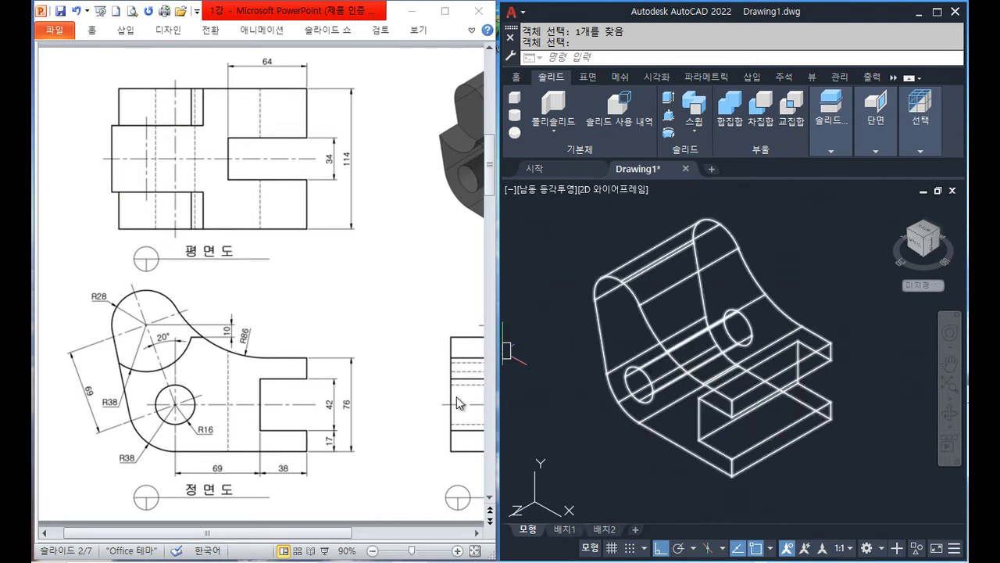
pyautogui.moveTo(229, 140)
pyautogui.mouseDown()
pyautogui.moveTo(281, 179)
pyautogui.moveTo(313, 179)
pyautogui.mouseUp()
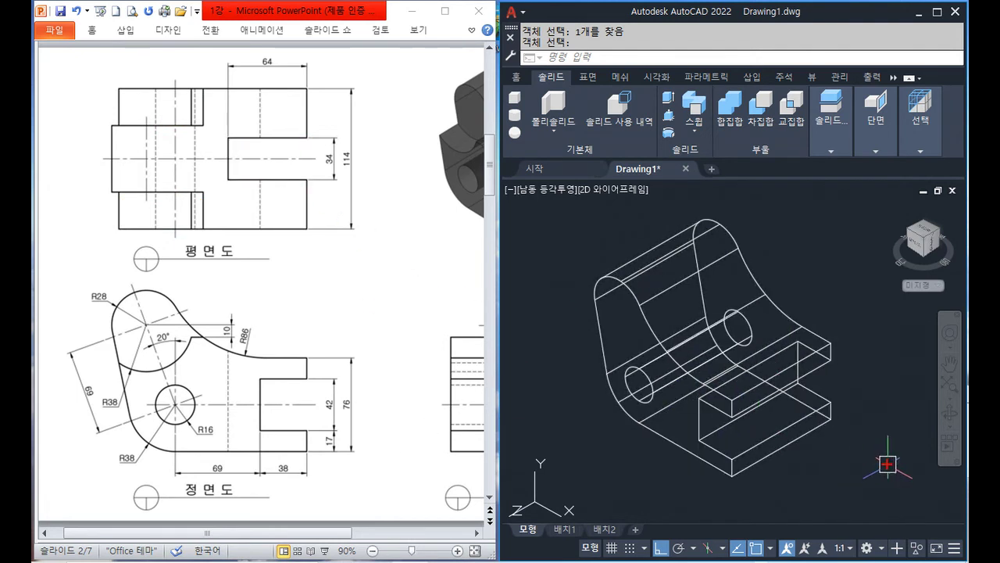
# Step: Recentre the model in the view and begin the UCS command
pyautogui.moveTo(890, 451); pyautogui.dragTo(900, 454, button='middle')
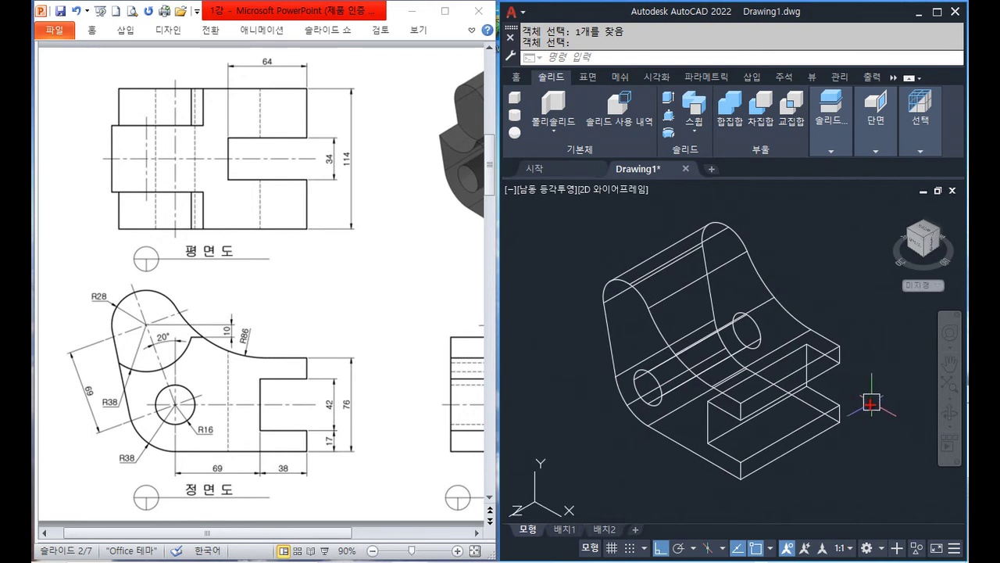
pyautogui.write('RE')
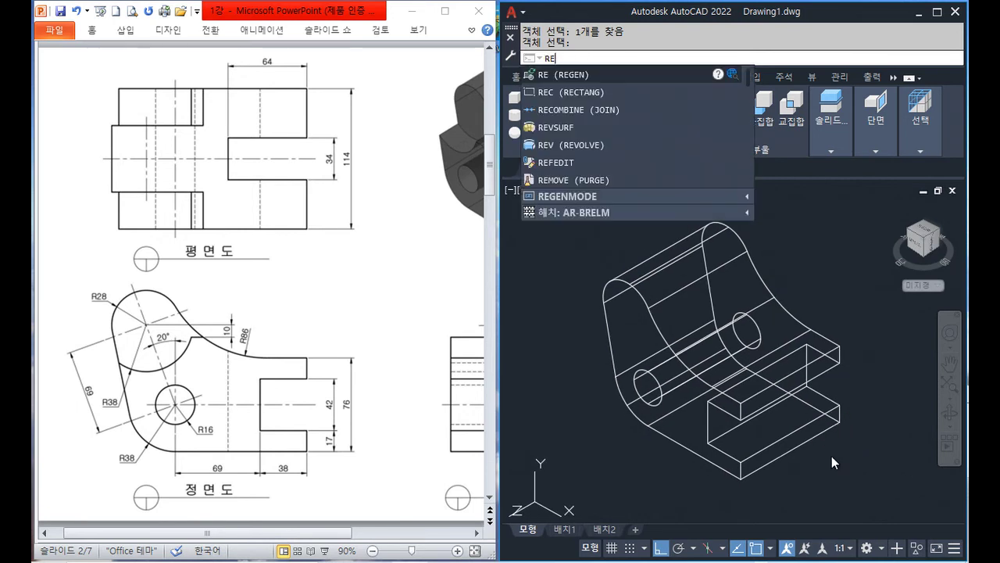
pyautogui.press('Return')
pyautogui.moveTo(880, 433); pyautogui.dragTo(863, 372, button='middle')
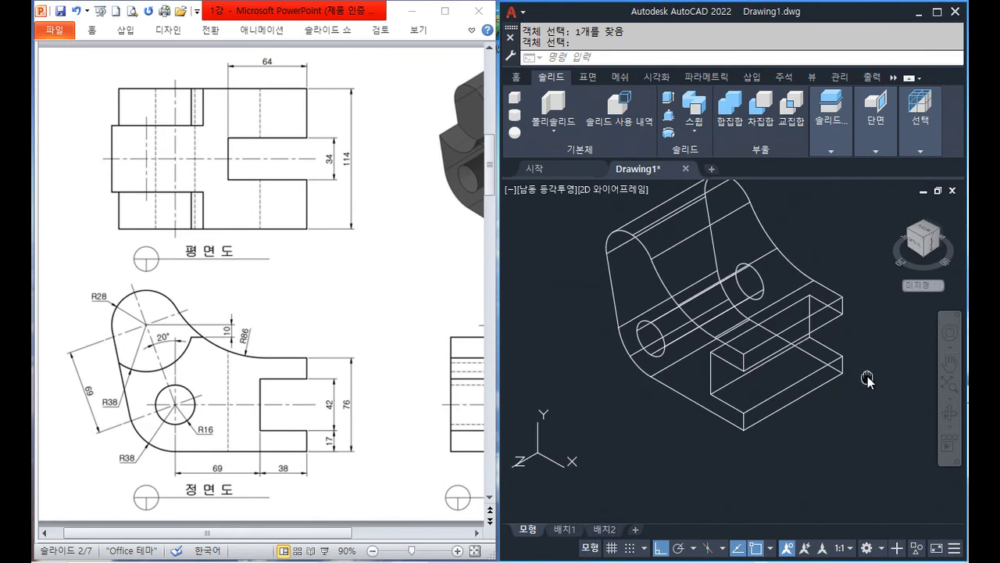
pyautogui.moveTo(745, 445); pyautogui.dragTo(763, 435, button='middle')
pyautogui.write('U')
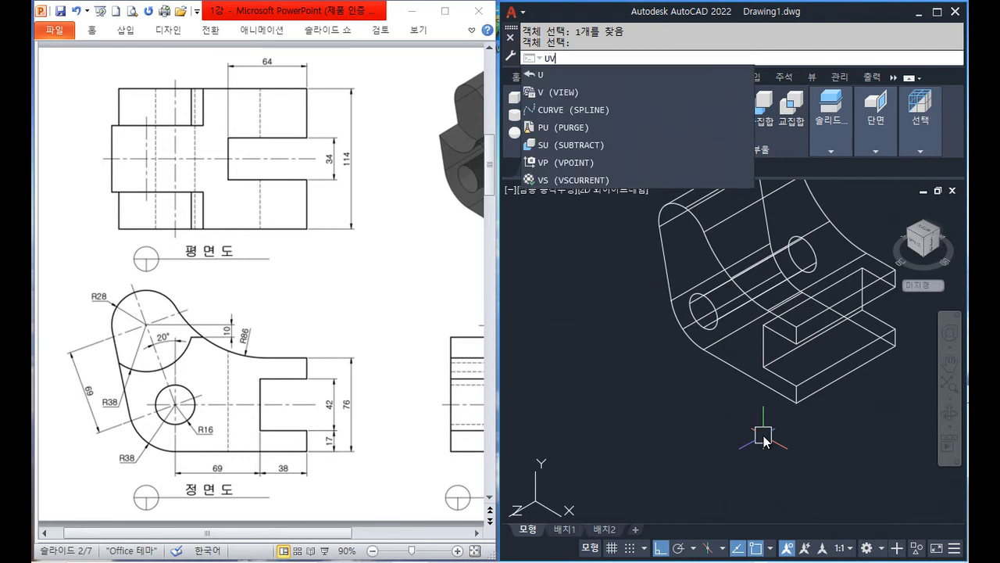
pyautogui.write('CS')
# Step: Redefine the UCS and draw a 64 by 34 rectangle
pyautogui.press('Return')
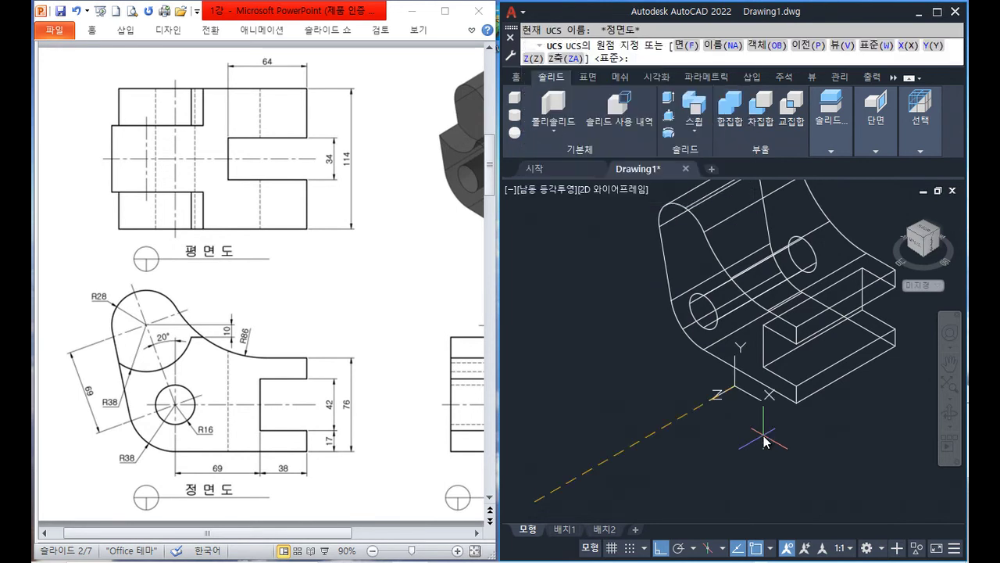
pyautogui.write('REC')
pyautogui.press('Return')
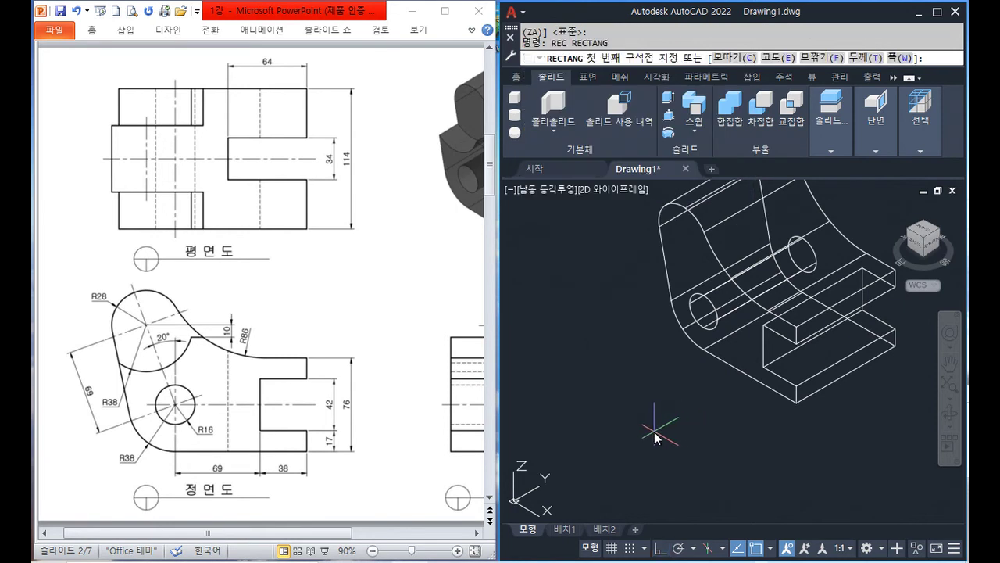
pyautogui.click(655, 431)
pyautogui.write('@64,')
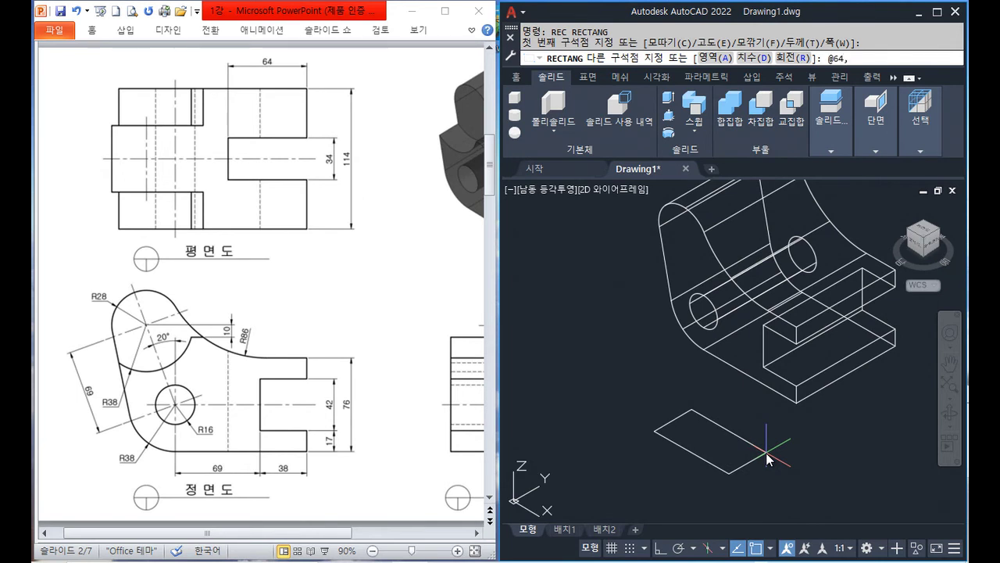
pyautogui.write('4')
pyautogui.press('Return')
pyautogui.press('F8')
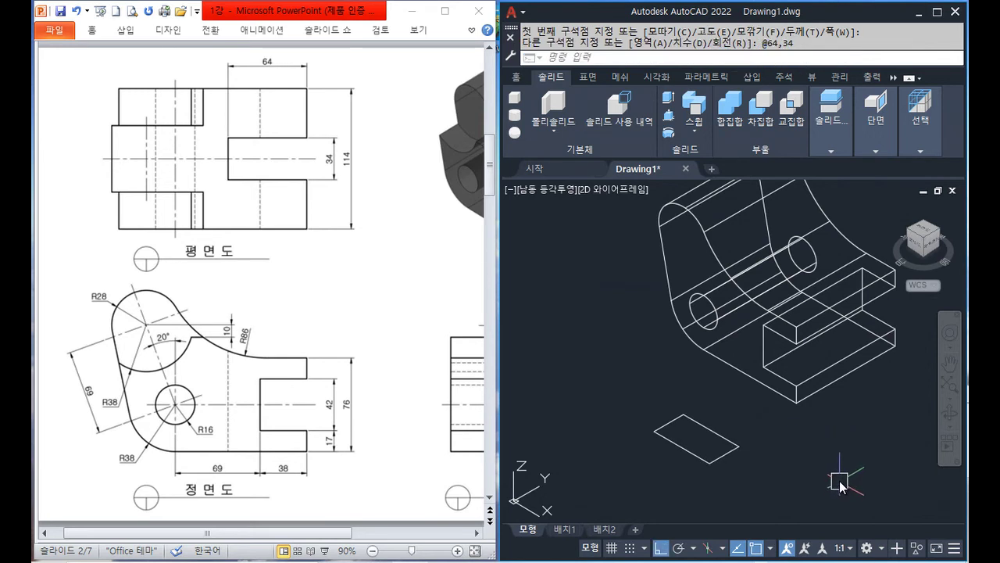
# Step: Move the rectangle by its corner into the lower box's slot
pyautogui.write('m')
pyautogui.press('Return')
pyautogui.click(735, 451)
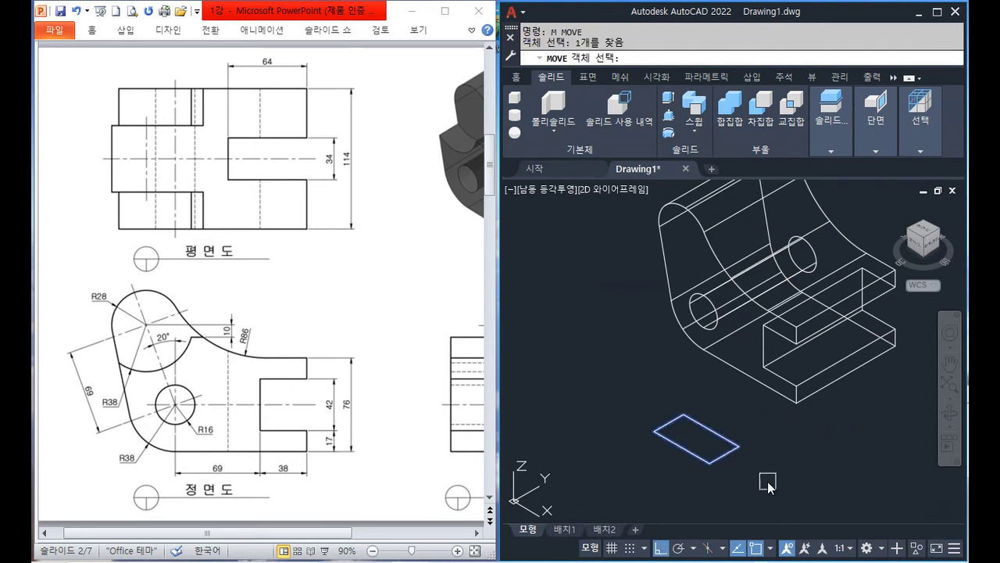
pyautogui.press('Return')
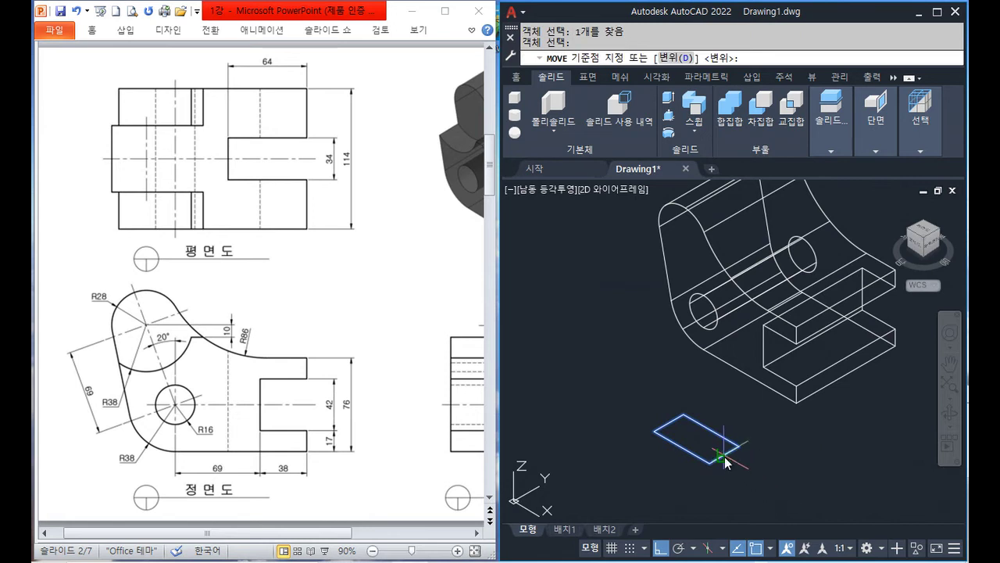
pyautogui.click(726, 452)
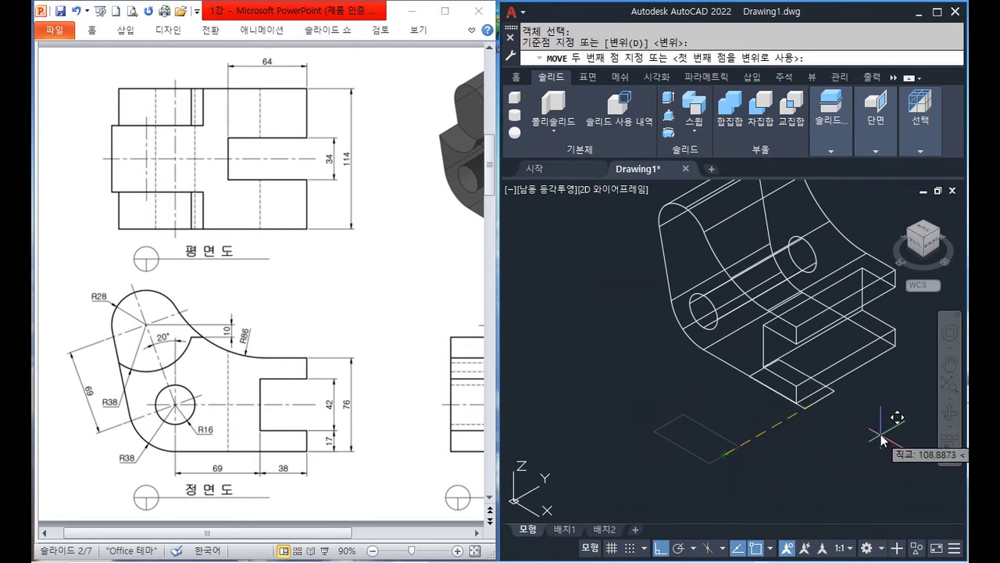
pyautogui.click(854, 353)
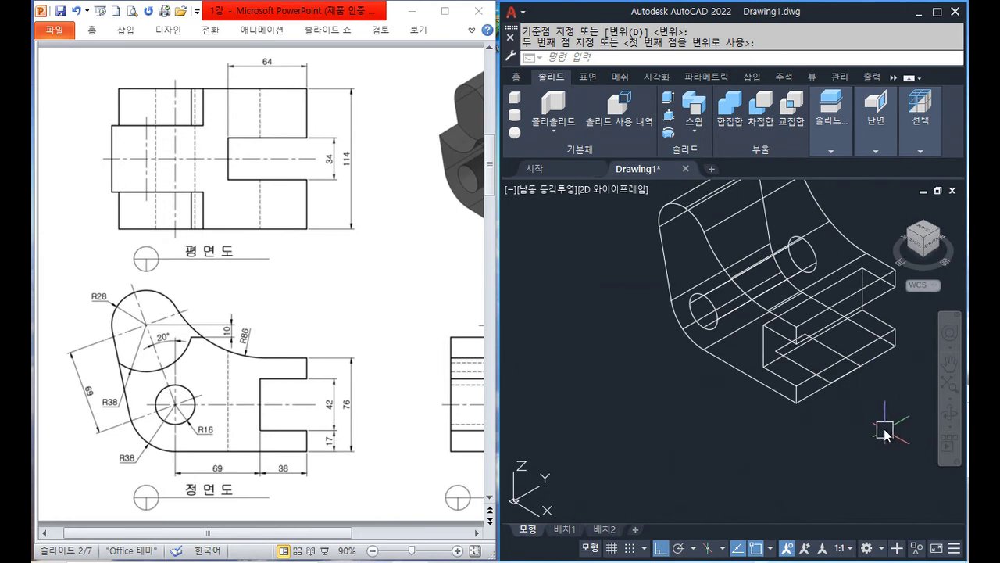
pyautogui.moveTo(887, 436)
pyautogui.mouseDown(button='middle')
pyautogui.moveTo(792, 475)
pyautogui.moveTo(820, 484)
pyautogui.mouseUp(button='middle')
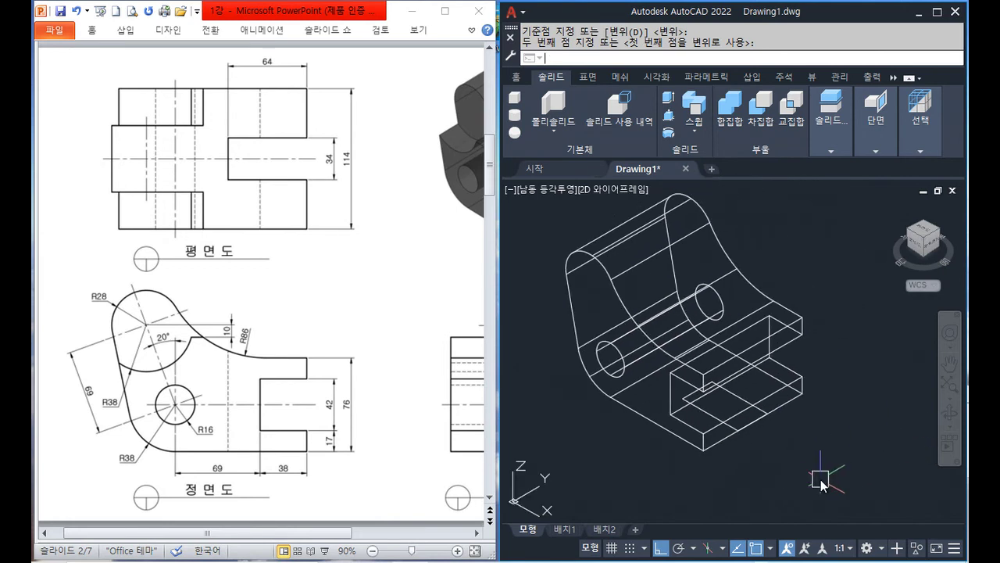
pyautogui.write('EXT')
# Step: Extrude the 64 by 34 rectangle 114 units into a tall box, viewed in SE Isometric
pyautogui.press('Return')
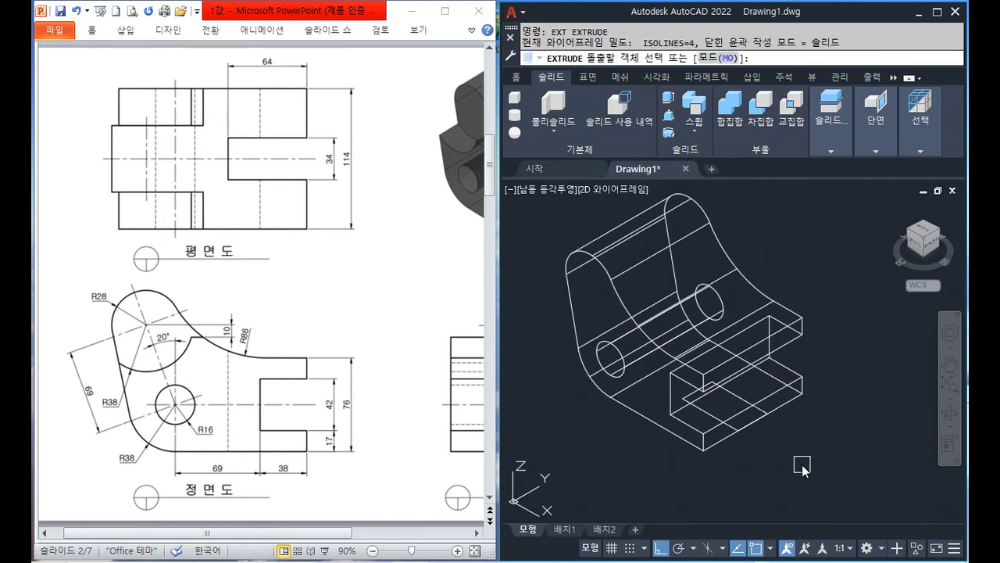
pyautogui.click(748, 402)
pyautogui.press('Return')
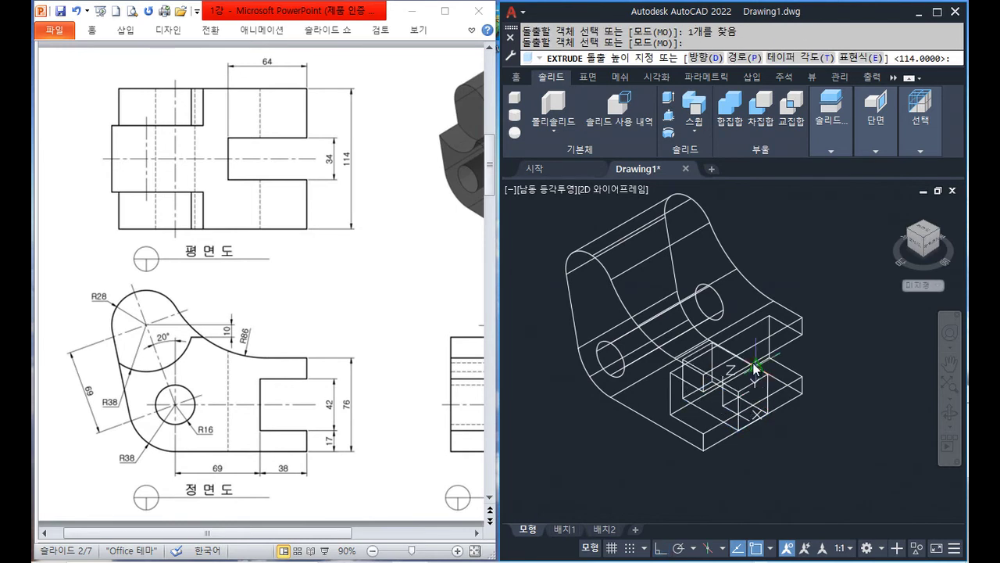
pyautogui.click(776, 252)
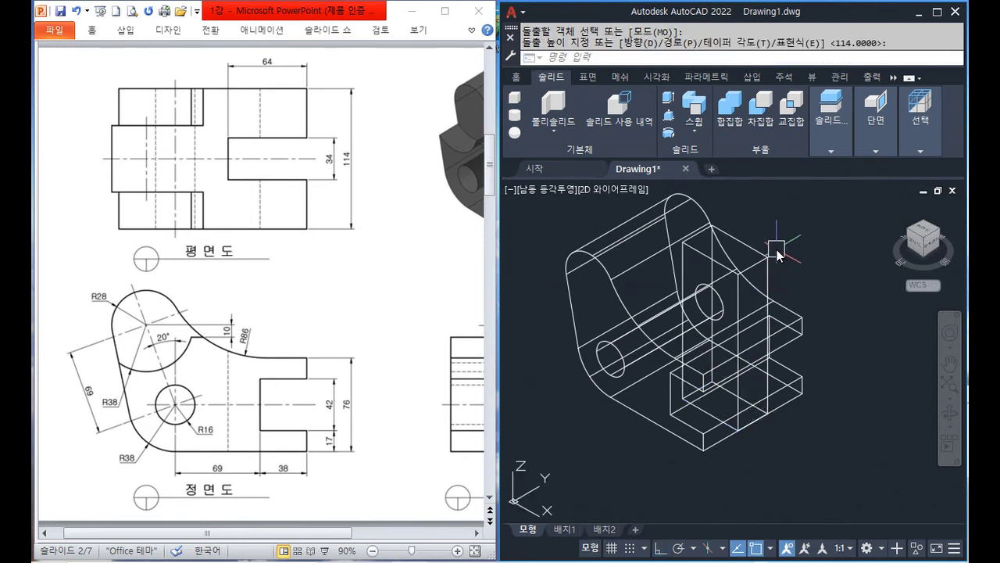
pyautogui.click(917, 248)
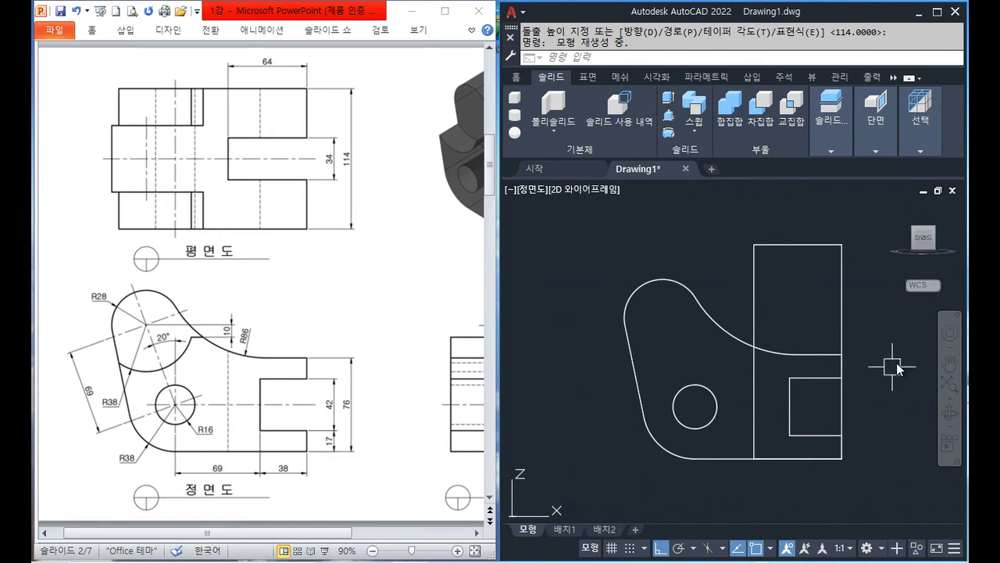
pyautogui.click(933, 229)
pyautogui.moveTo(911, 393); pyautogui.dragTo(881, 380, button='middle')
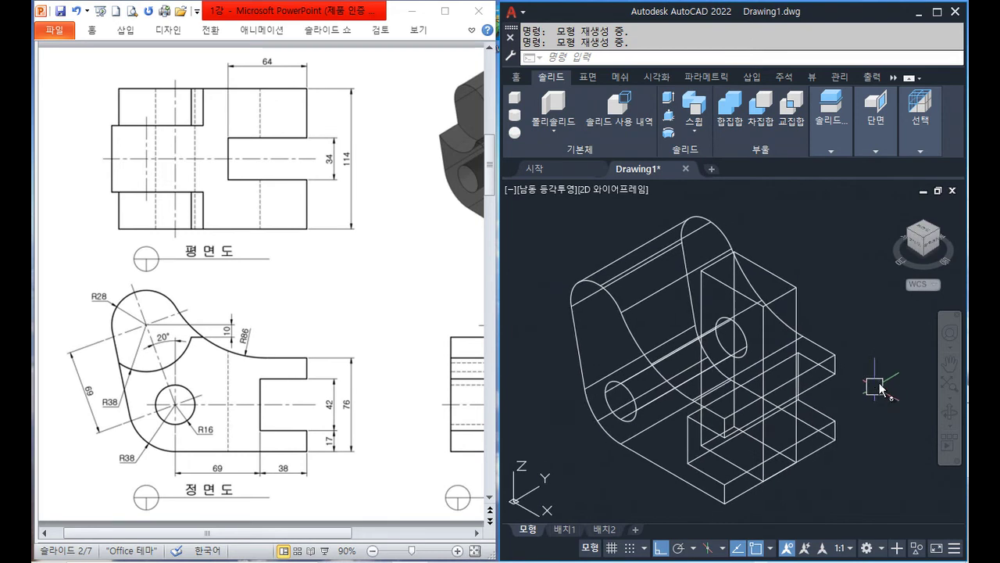
# Step: Subtract the tall box from the bracket solid
pyautogui.write('su')
pyautogui.press('Return')
pyautogui.click(832, 359)
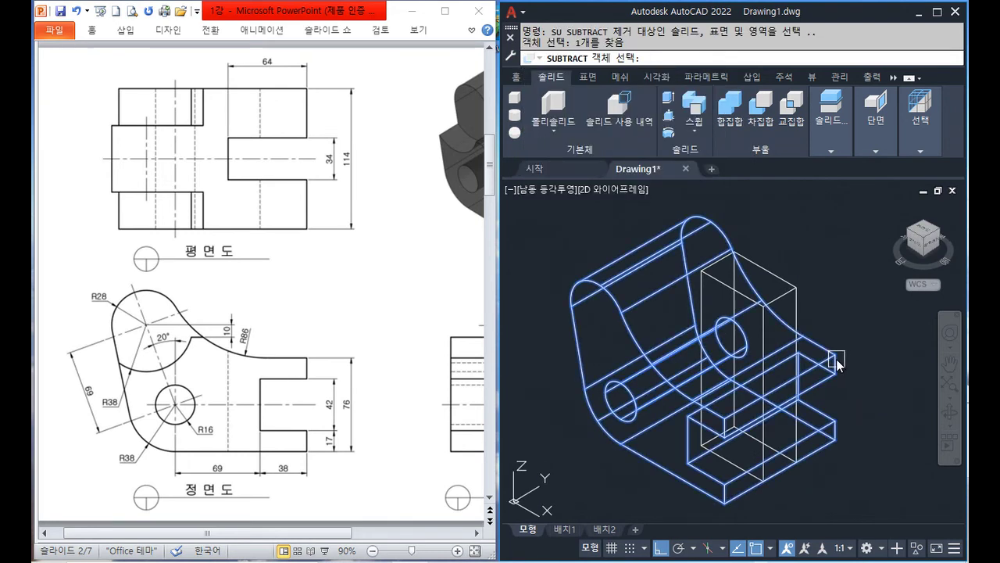
pyautogui.press('Return')
pyautogui.click(794, 281)
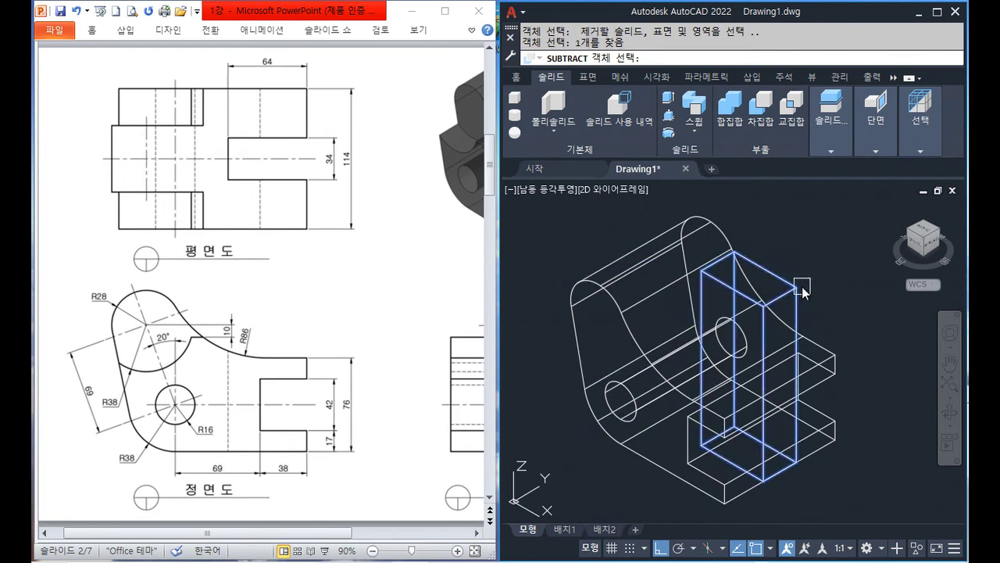
pyautogui.press('Return')
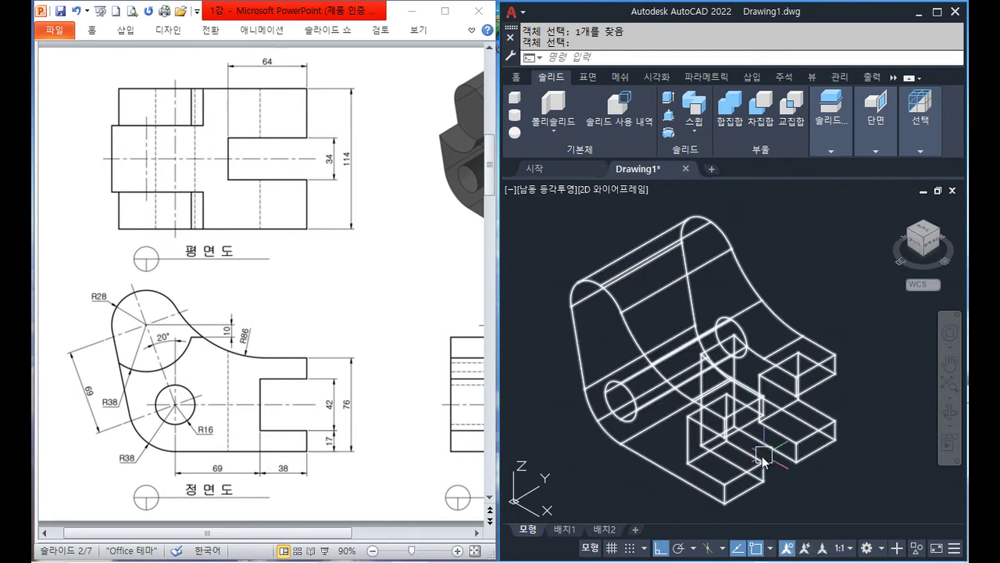
# Step: Switch the viewport to the Front view and frame the top lobe
pyautogui.write('v')
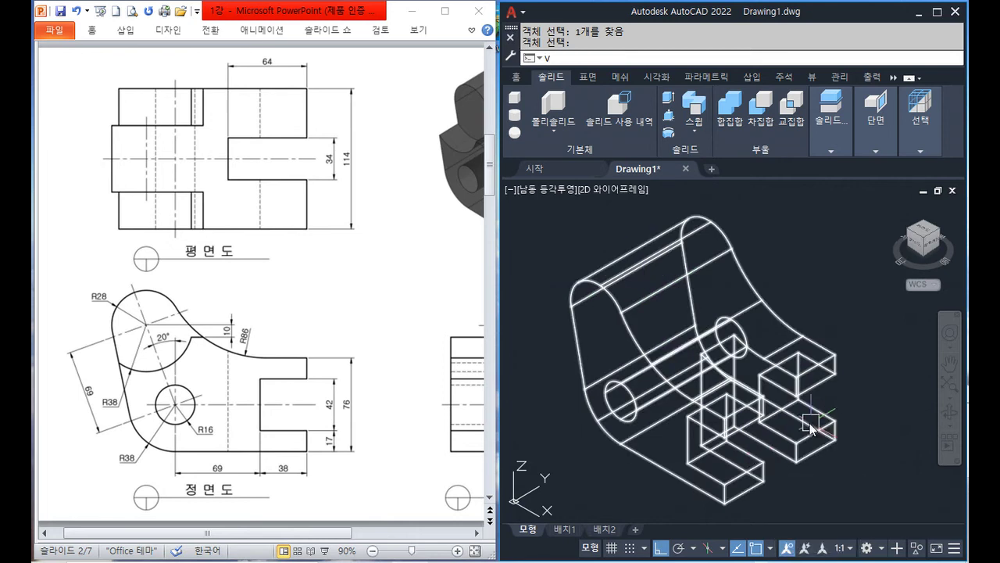
pyautogui.press('Return')
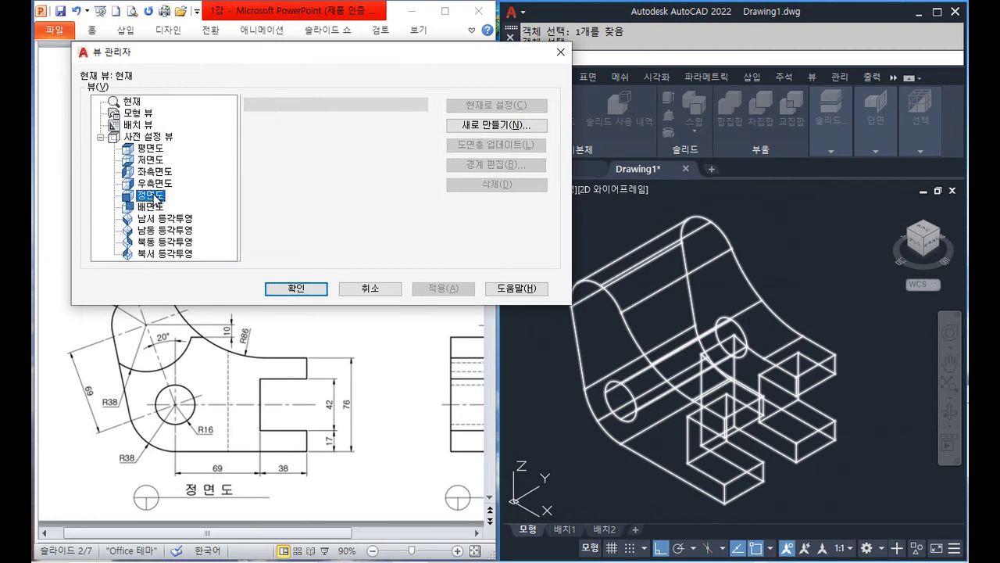
pyautogui.click(304, 288)
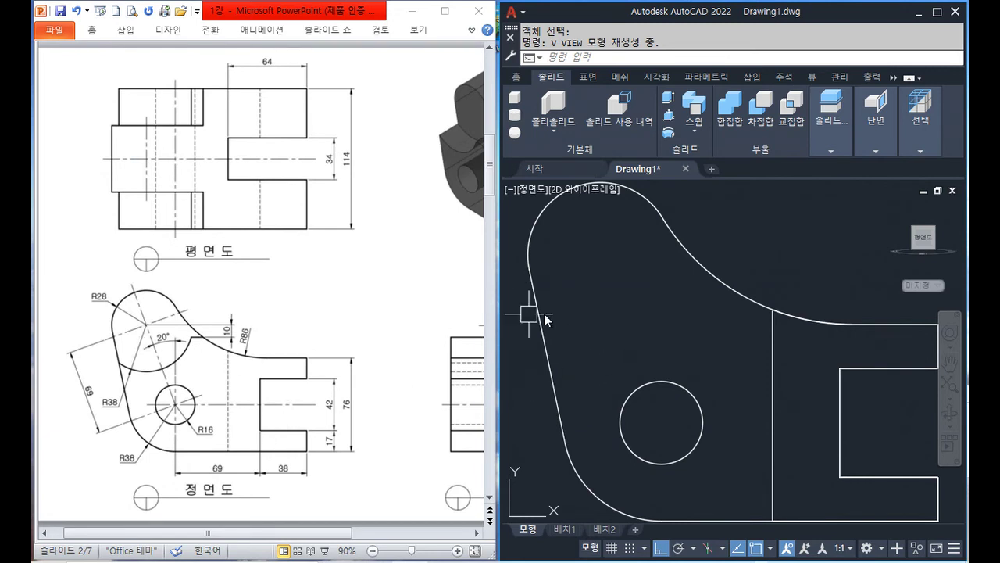
pyautogui.moveTo(618, 304); pyautogui.dragTo(641, 361, button='middle')
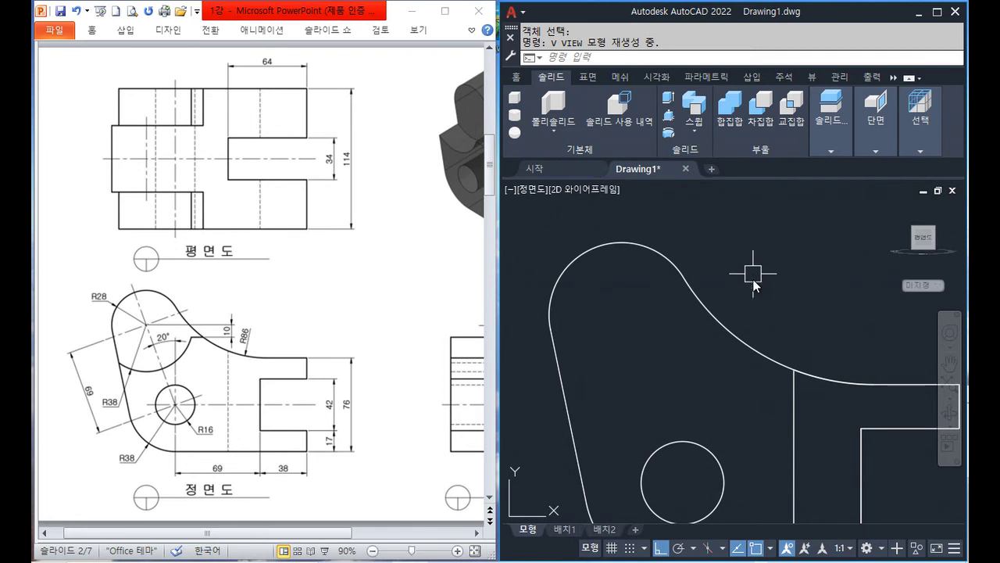
pyautogui.click(160, 338)
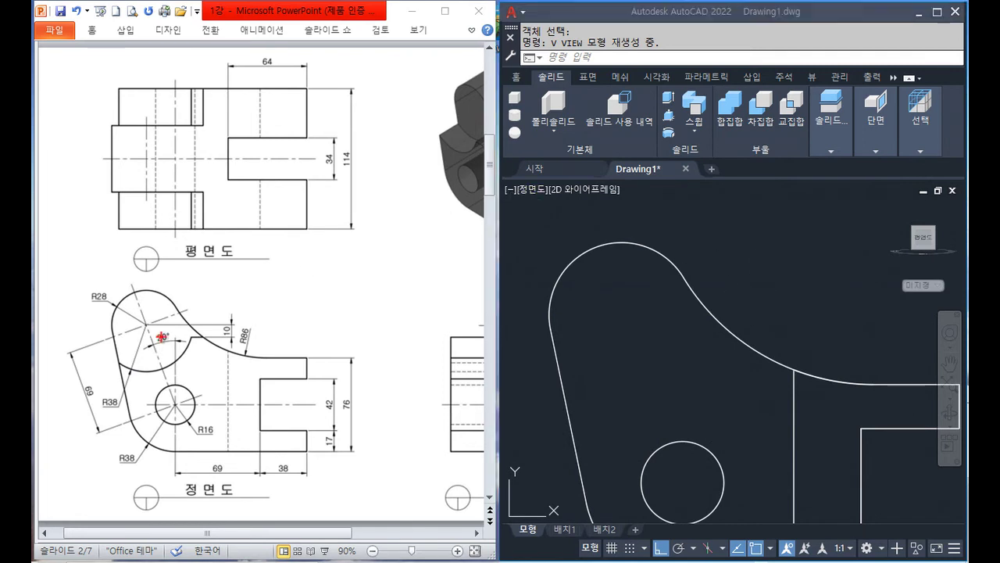
pyautogui.moveTo(720, 292); pyautogui.dragTo(752, 289, button='middle')
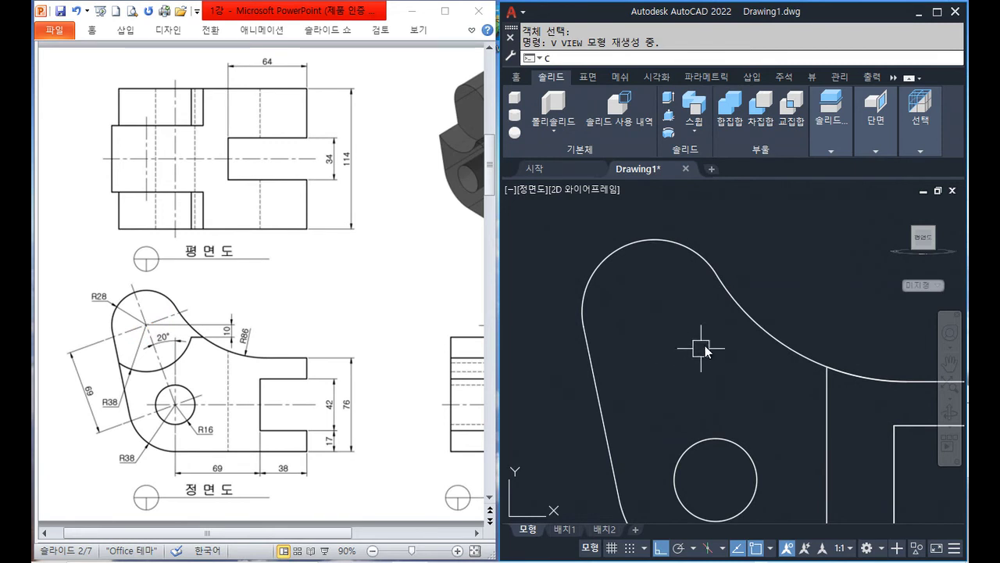
# Step: Draw R38 and R28 circles centred on the top arc's centre point
pyautogui.press('Return')
pyautogui.click(654, 312)
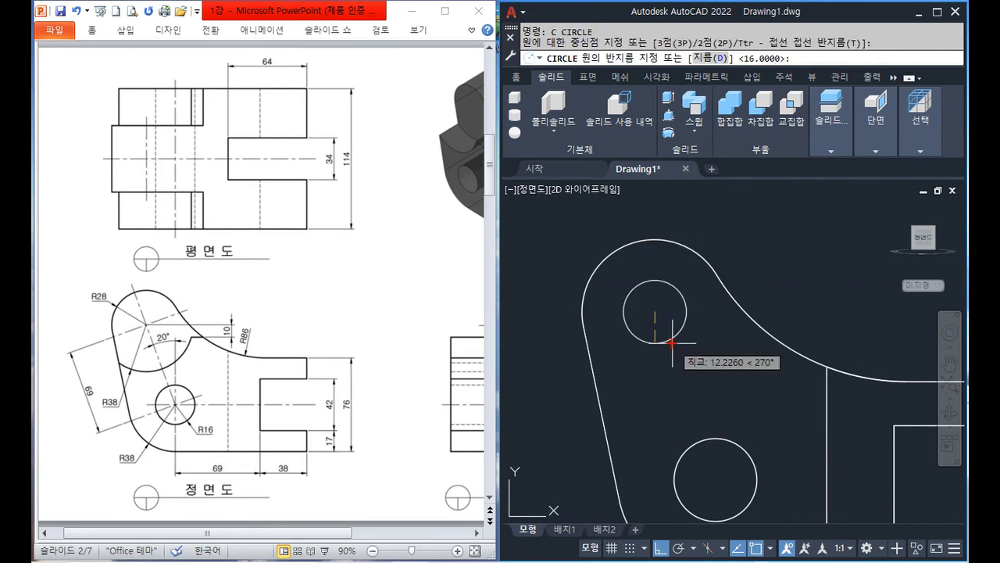
pyautogui.moveTo(129, 416); pyautogui.dragTo(115, 388)
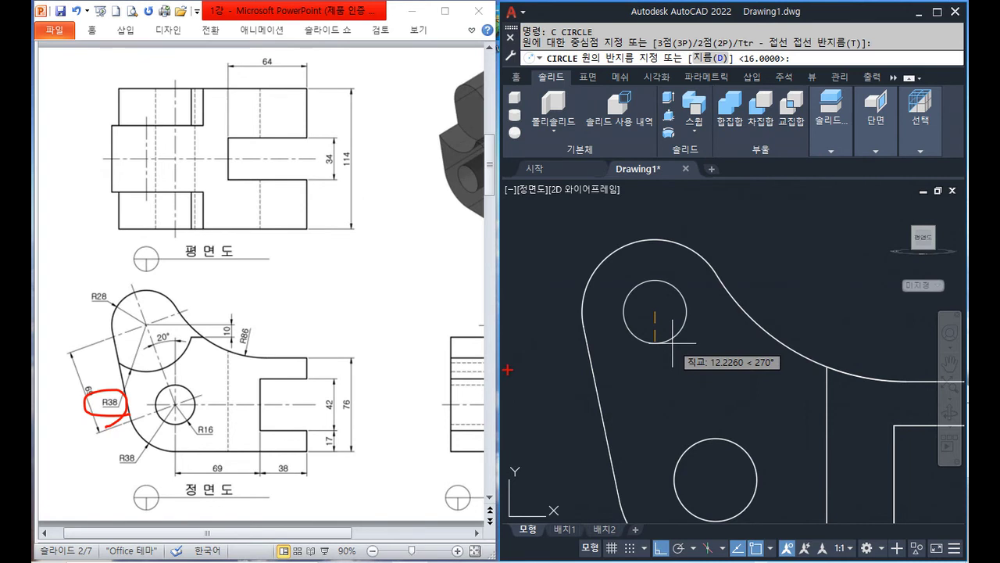
pyautogui.write('3')
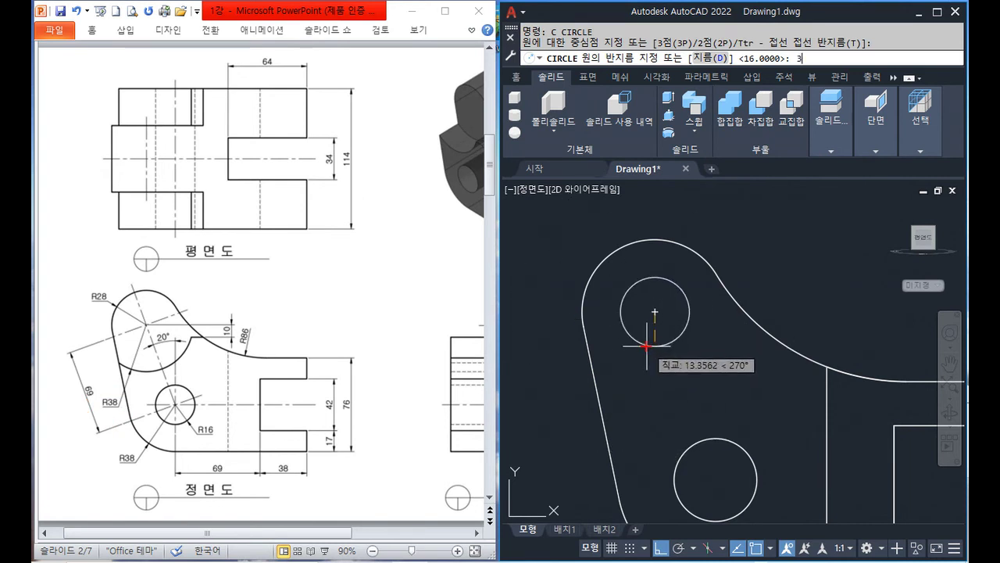
pyautogui.press('Return')
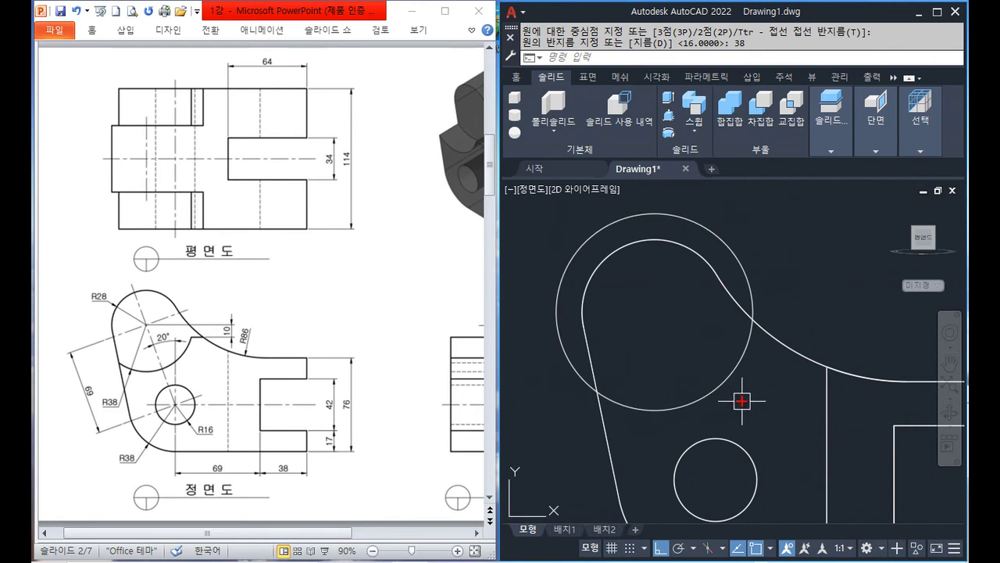
pyautogui.press('Return')
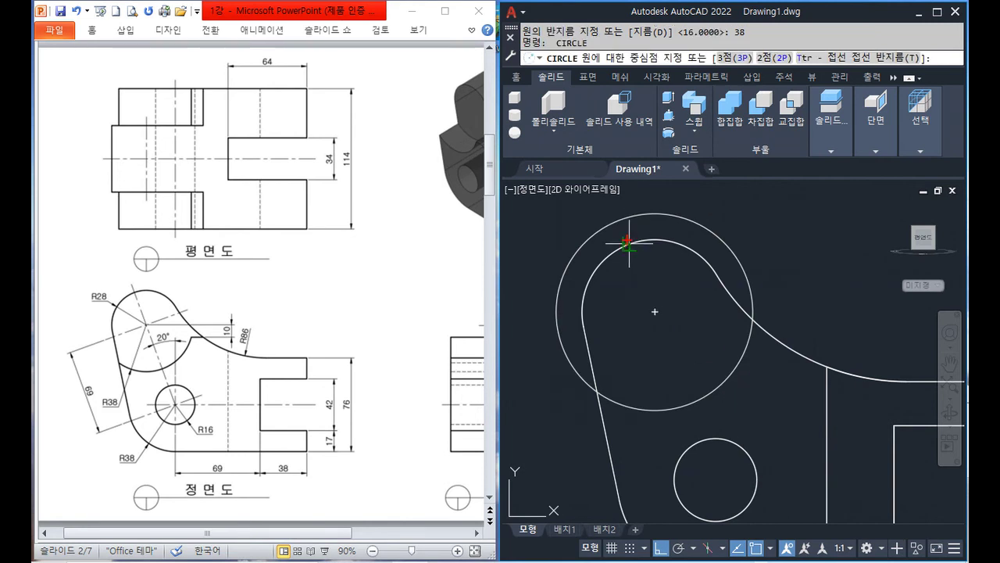
pyautogui.click(654, 312)
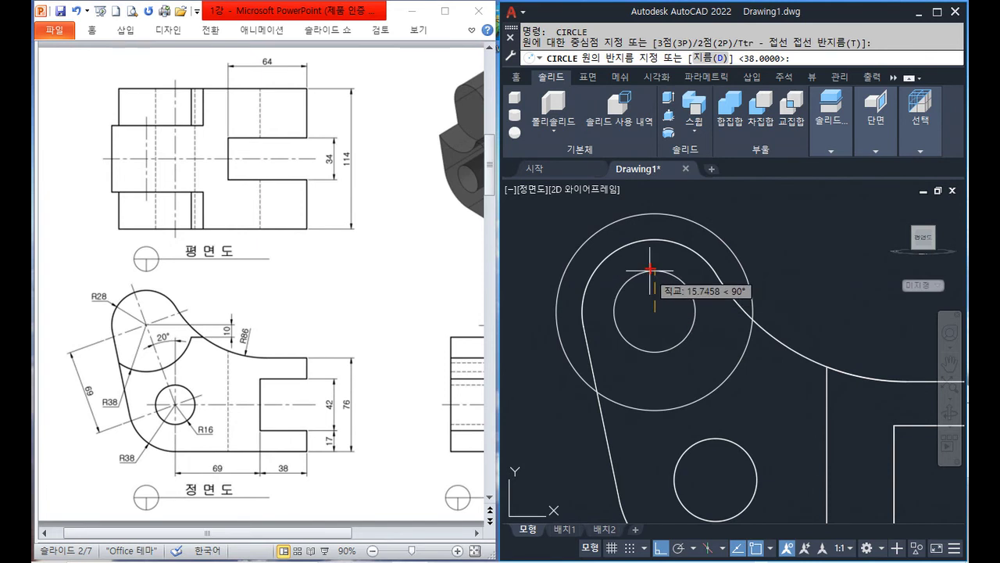
pyautogui.write('2')
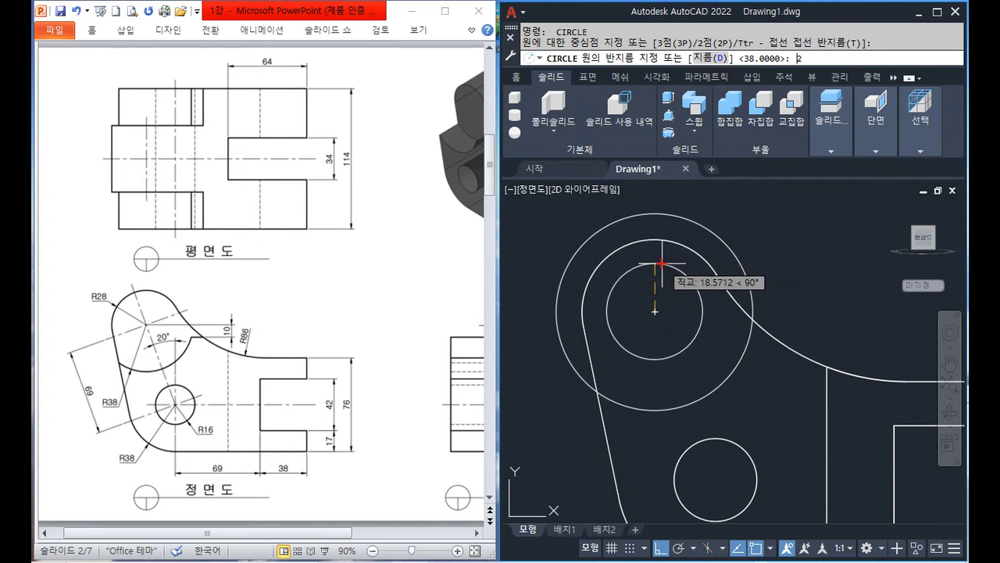
pyautogui.press('Return')
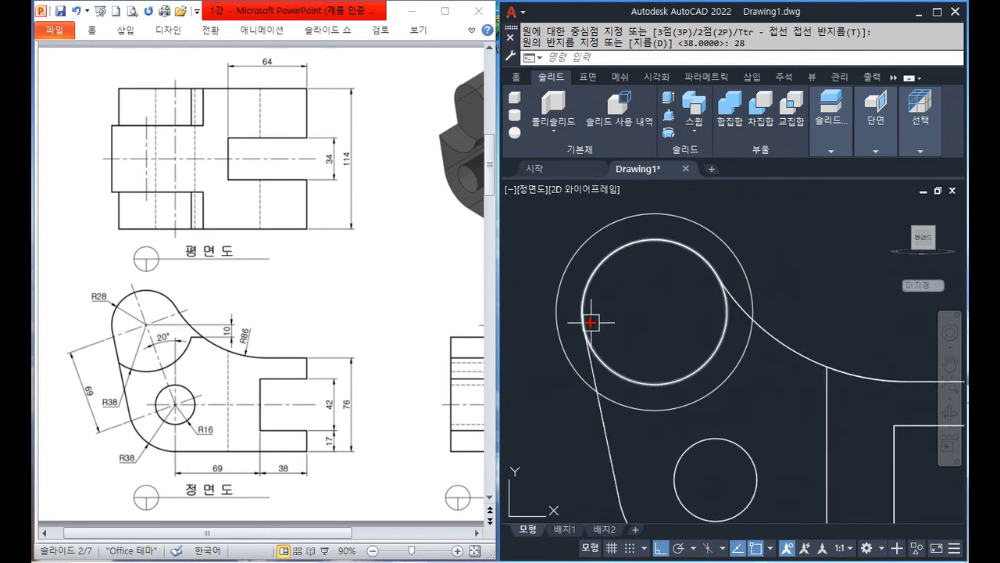
# Step: Pan to bring the lower outline into view and start a line
pyautogui.moveTo(592, 328); pyautogui.dragTo(565, 252, button='middle')
pyautogui.moveTo(542, 373); pyautogui.dragTo(542, 381, button='middle')
pyautogui.write('ㄴ')
pyautogui.press('Return')
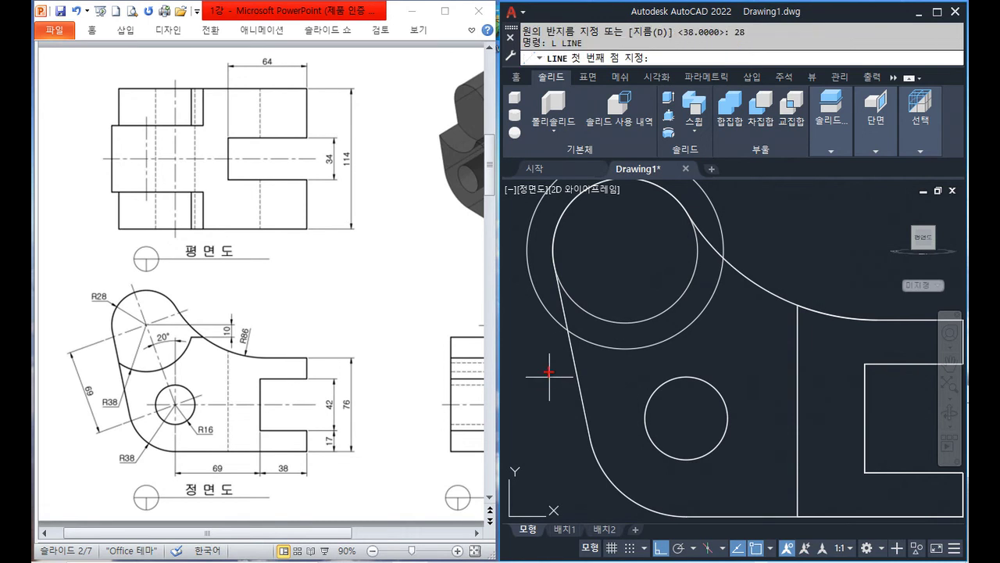
pyautogui.click(486, 327)
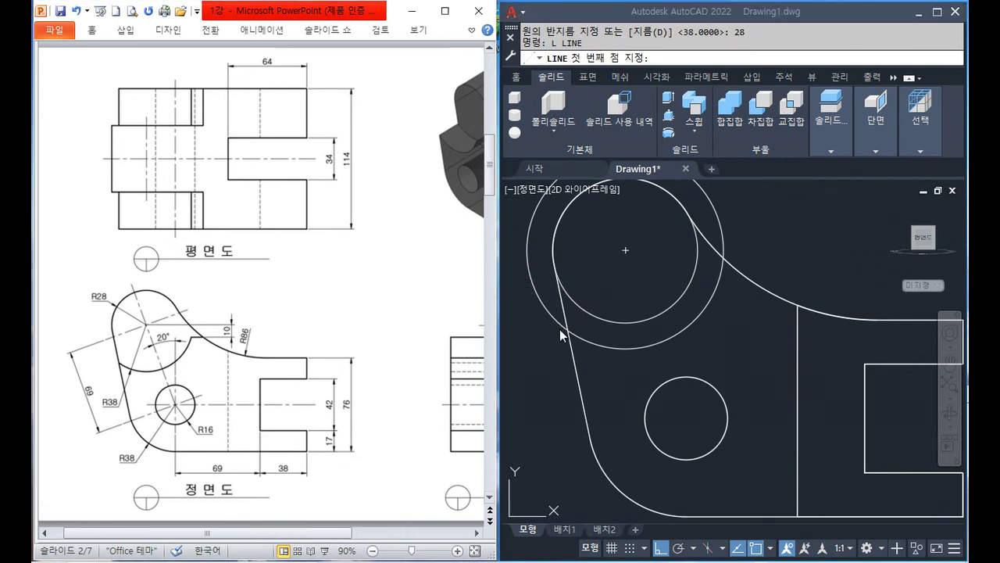
# Step: Draw a line tangent to the upper outer circle and the lower-left arc
pyautogui.keyDown('shift'); pyautogui.rightClick(534, 379); pyautogui.keyUp('shift')
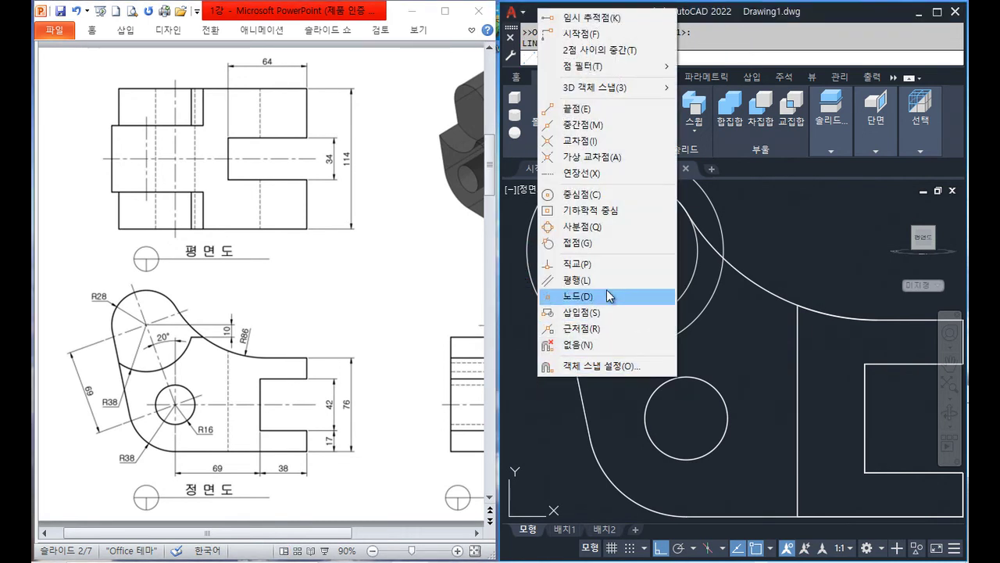
pyautogui.click(596, 242)
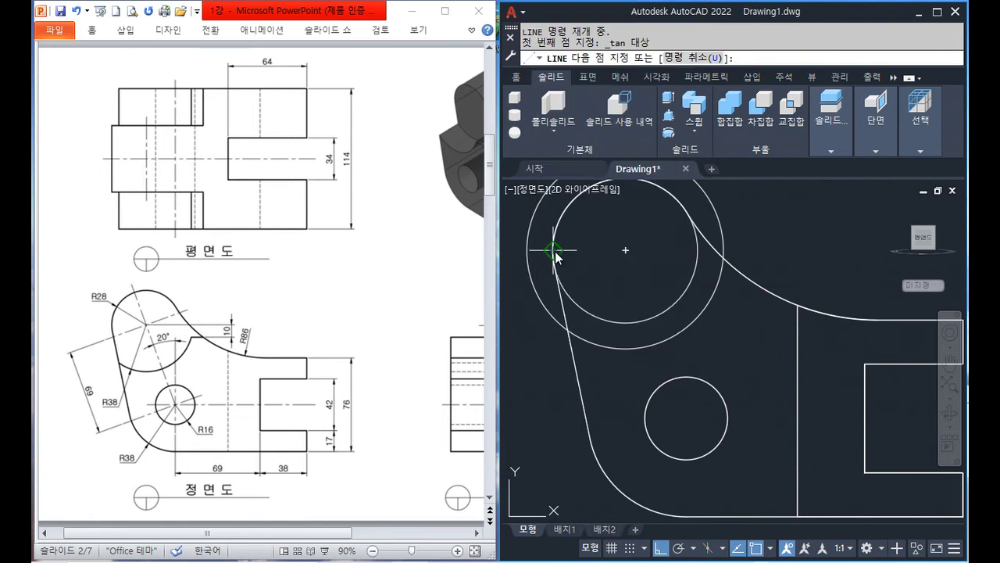
pyautogui.keyDown('shift'); pyautogui.rightClick(570, 439); pyautogui.keyUp('shift')
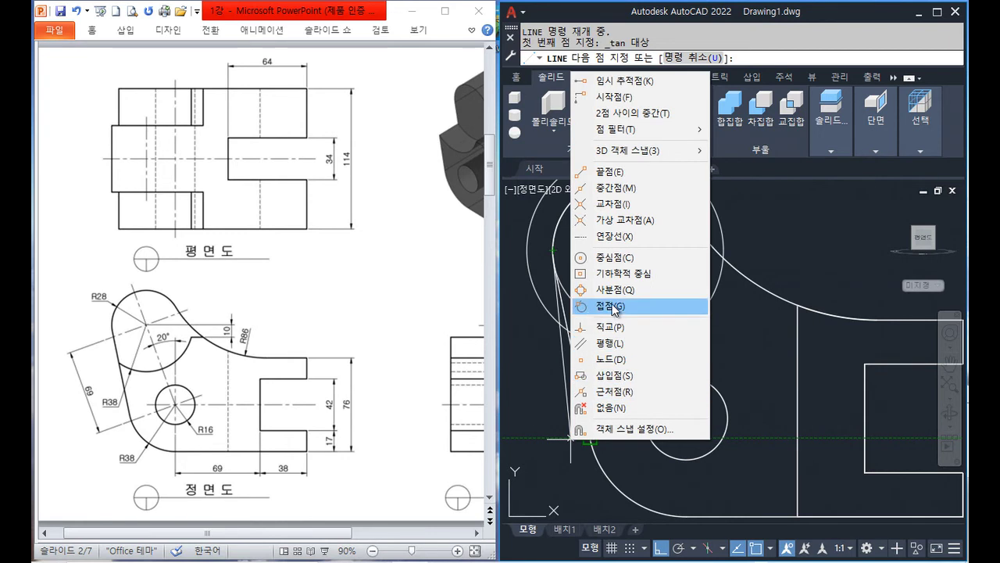
pyautogui.click(613, 307)
pyautogui.click(594, 460)
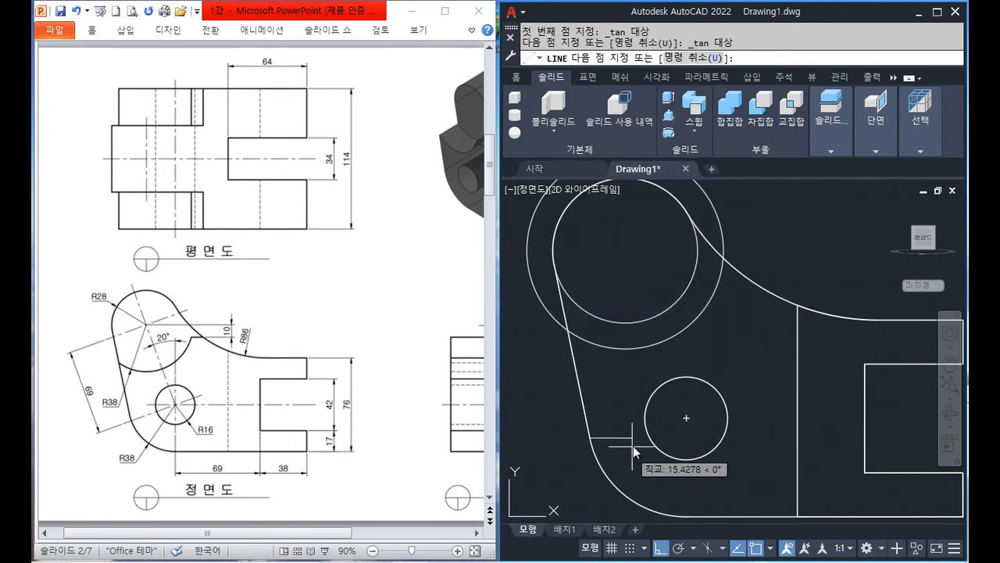
pyautogui.press('Return')
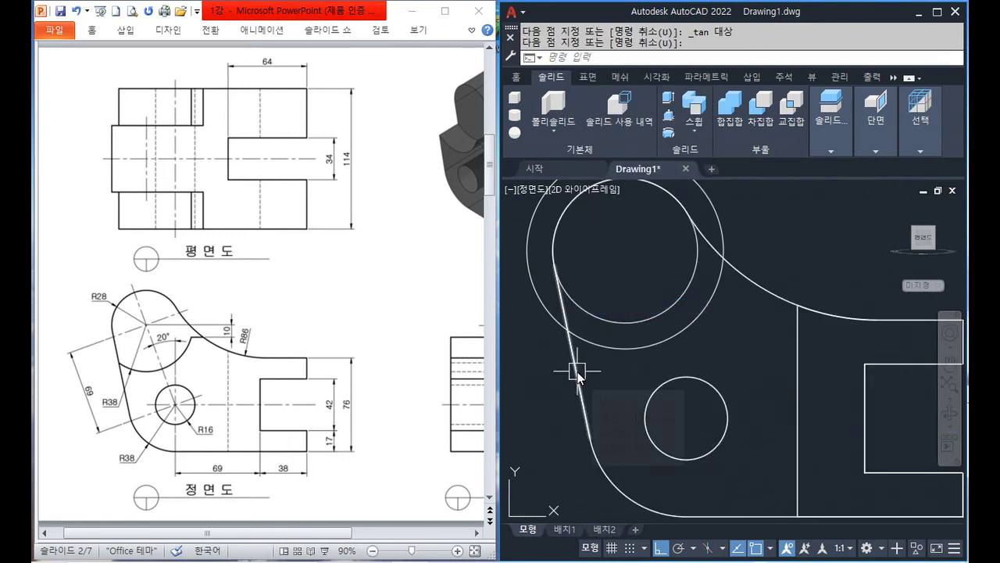
pyautogui.moveTo(746, 349); pyautogui.dragTo(740, 385, button='middle')
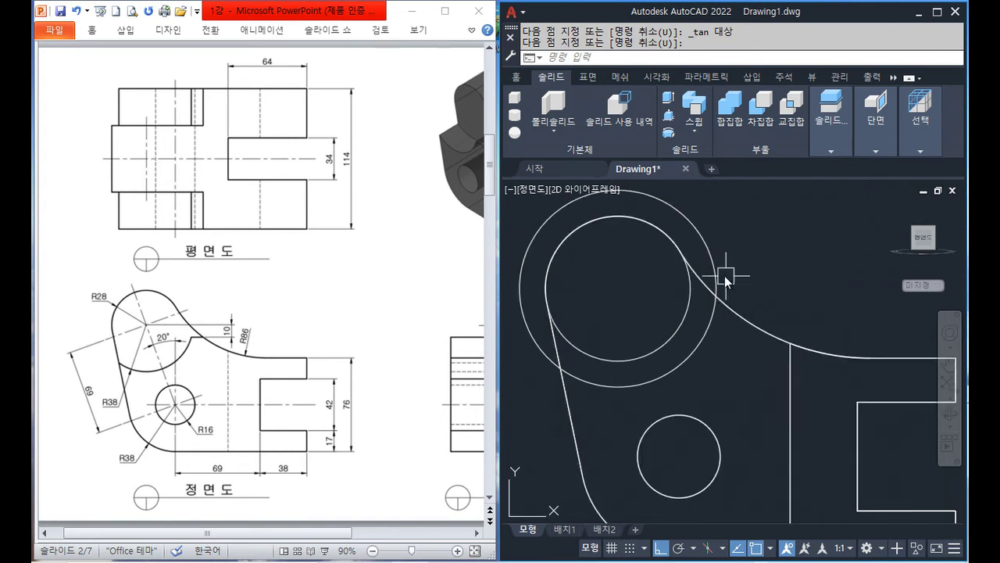
pyautogui.moveTo(852, 336); pyautogui.dragTo(798, 377, button='middle')
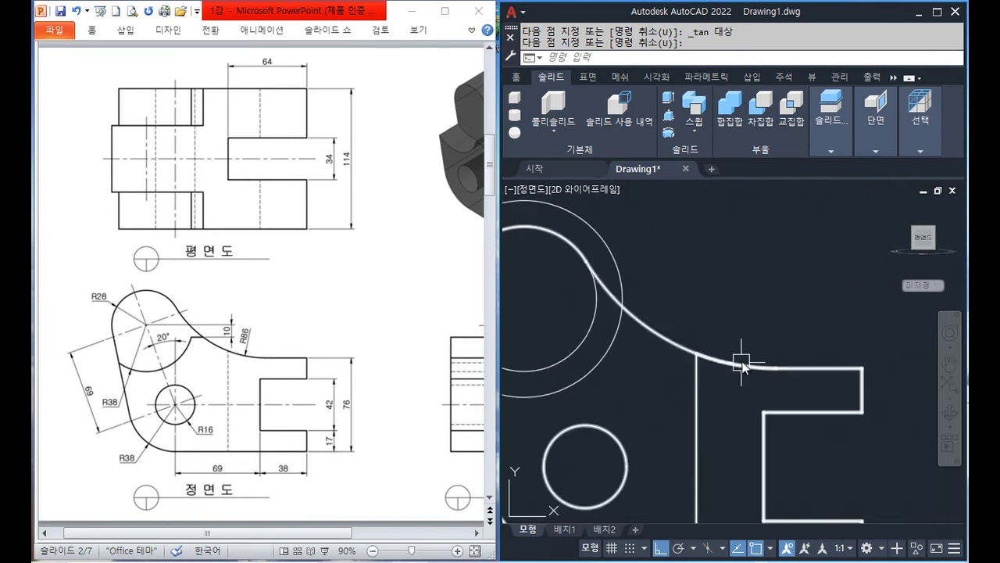
# Step: Draw a radius 86 circle tangent to the upper outer circle and the block's top edge
pyautogui.write('c')
pyautogui.press('Return')
pyautogui.write('t')
pyautogui.press('Return')
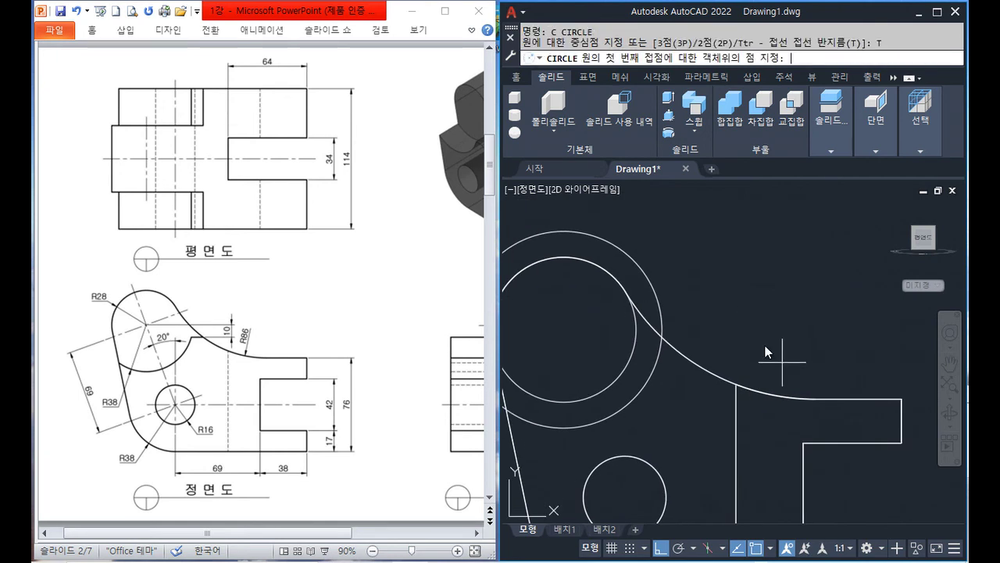
pyautogui.click(611, 273)
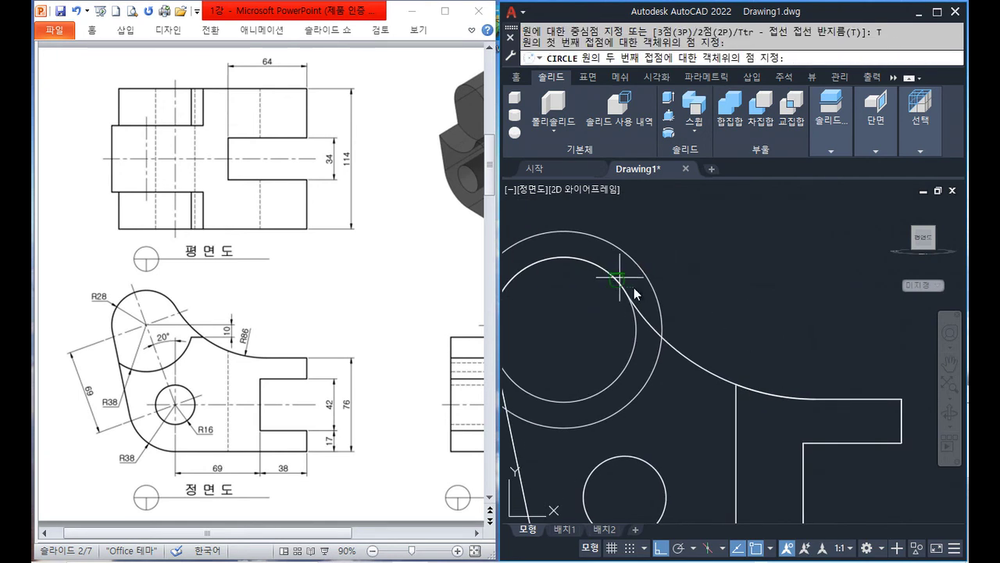
pyautogui.click(844, 404)
pyautogui.write('86')
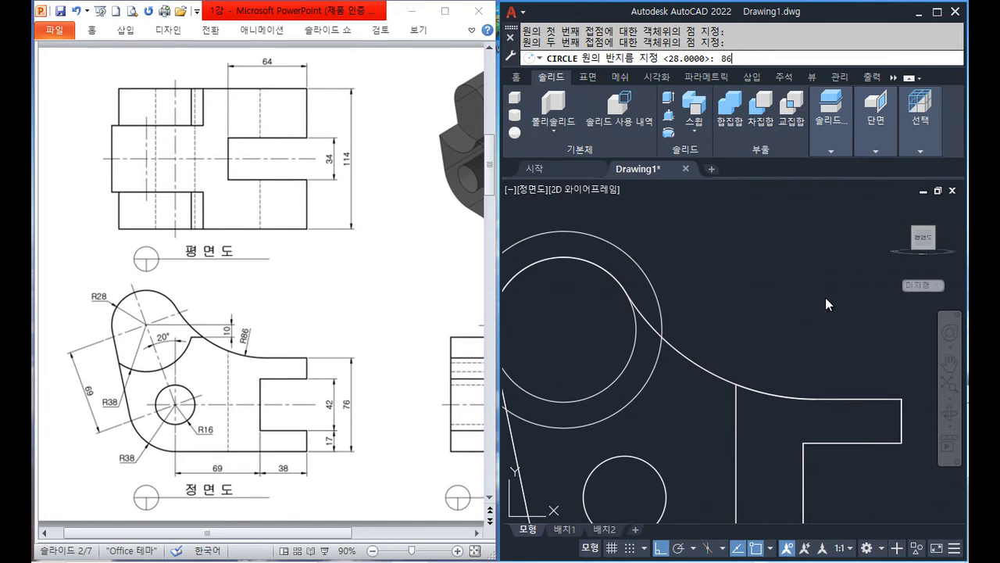
pyautogui.press('Return')
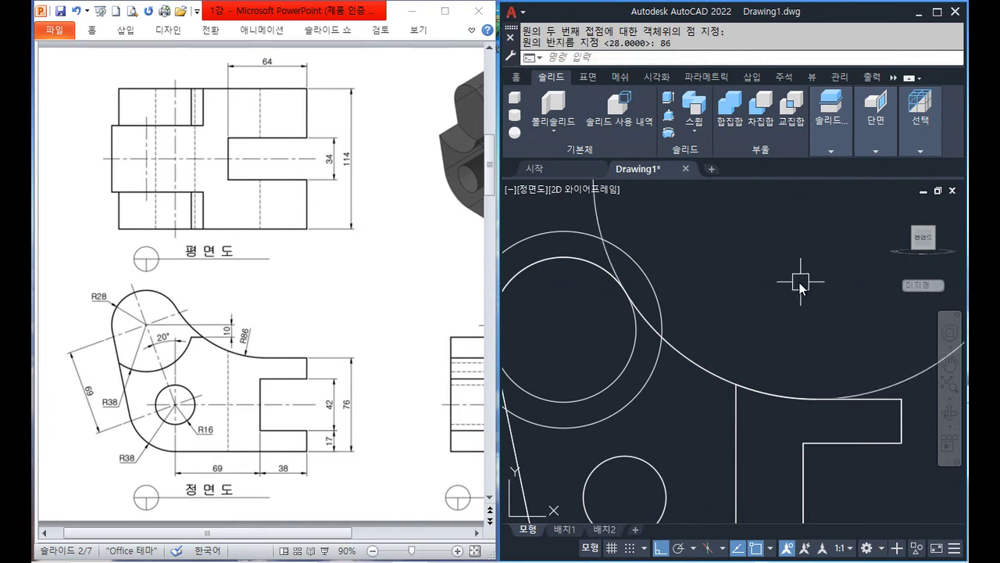
# Step: Zoom out to show the whole R86 circle and start TRIM
pyautogui.scroll(-2, 783, 328)
pyautogui.moveTo(784, 328)
pyautogui.mouseDown(button='middle')
pyautogui.moveTo(811, 326)
pyautogui.moveTo(803, 332)
pyautogui.mouseUp(button='middle')
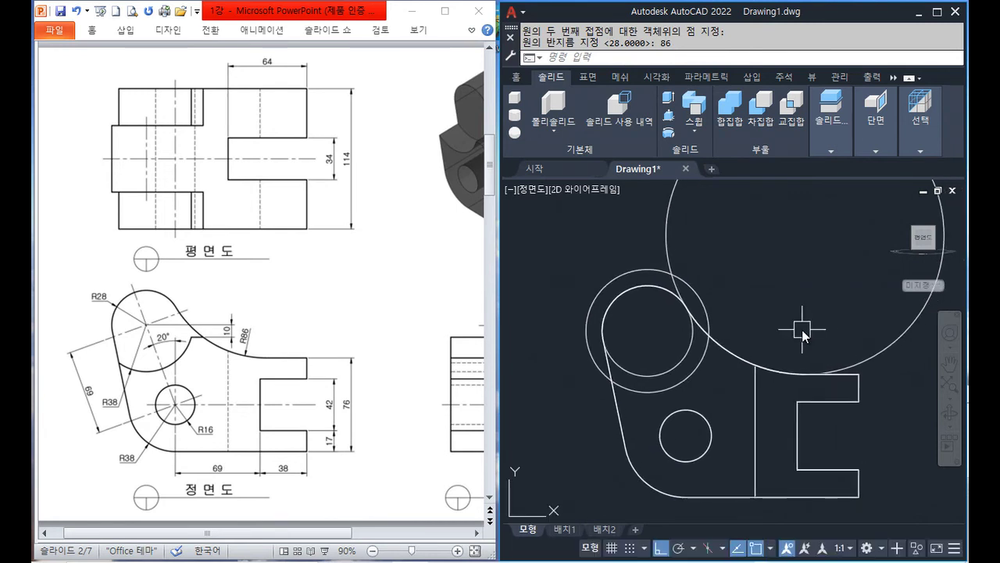
pyautogui.write('t')
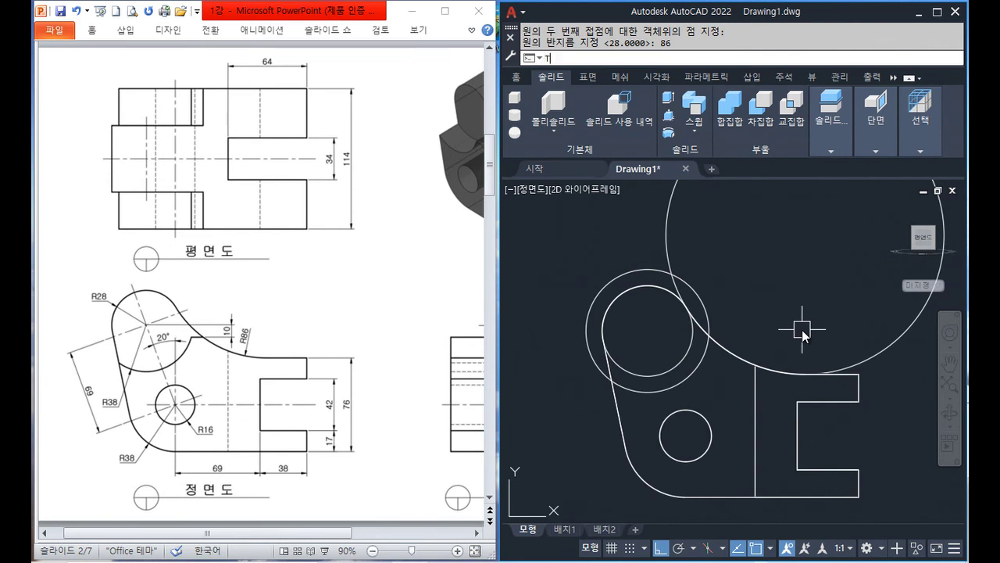
pyautogui.write('r')
pyautogui.press('Return')
# Step: Trim the outer circle's excess arcs against the tangent line and R86 circle
pyautogui.click(615, 403)
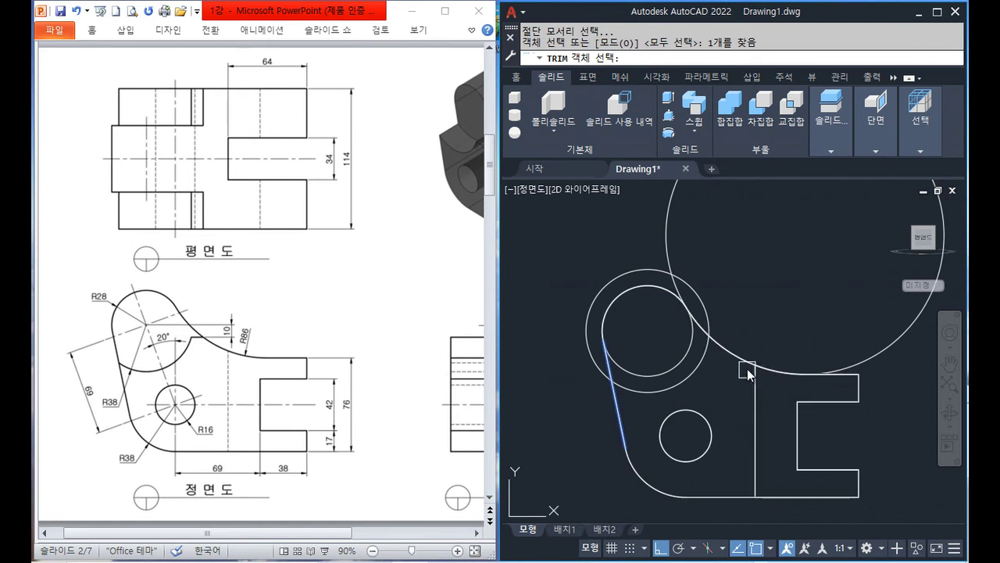
pyautogui.click(872, 362)
pyautogui.press('Return')
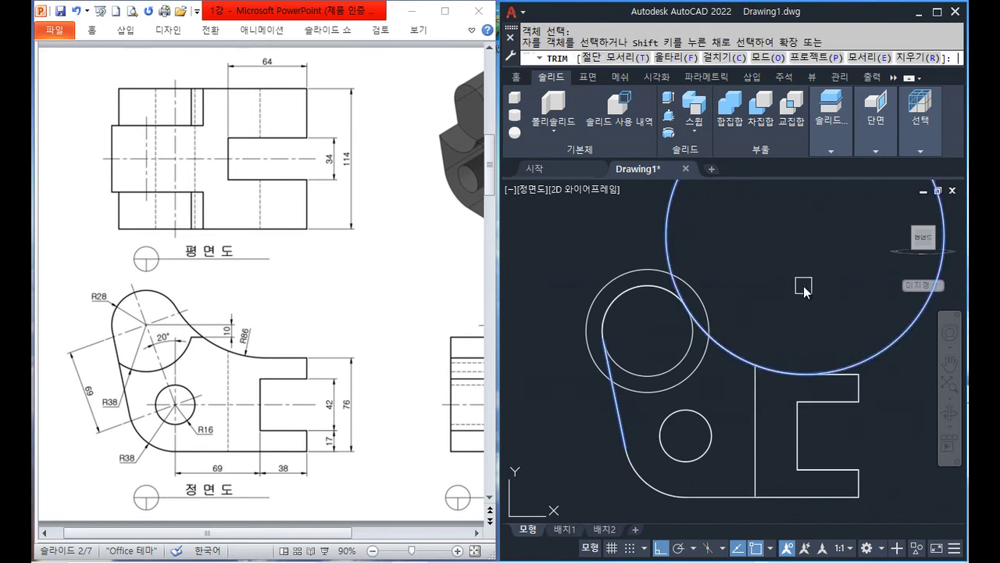
pyautogui.click(596, 278)
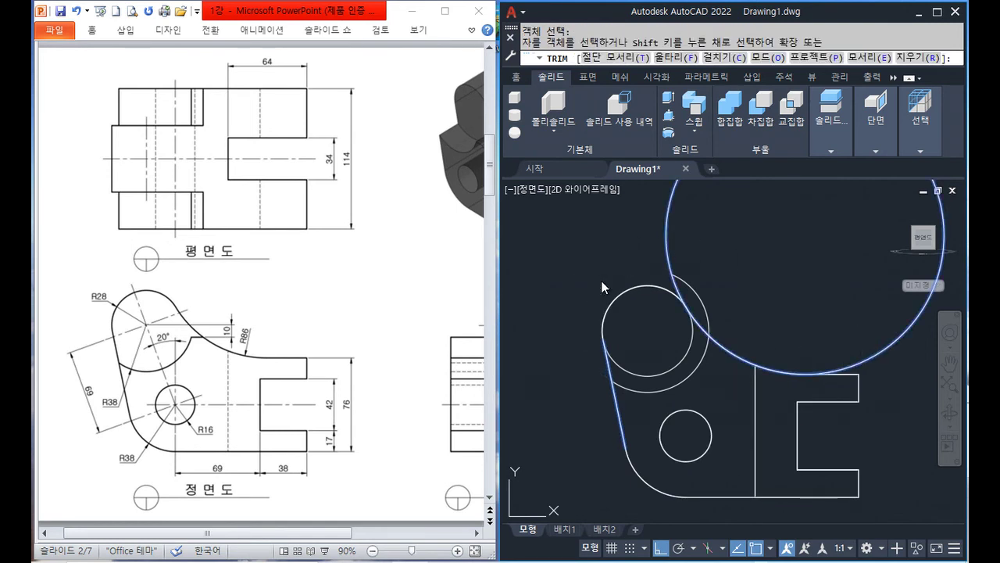
pyautogui.click(673, 282)
pyautogui.press('Return')
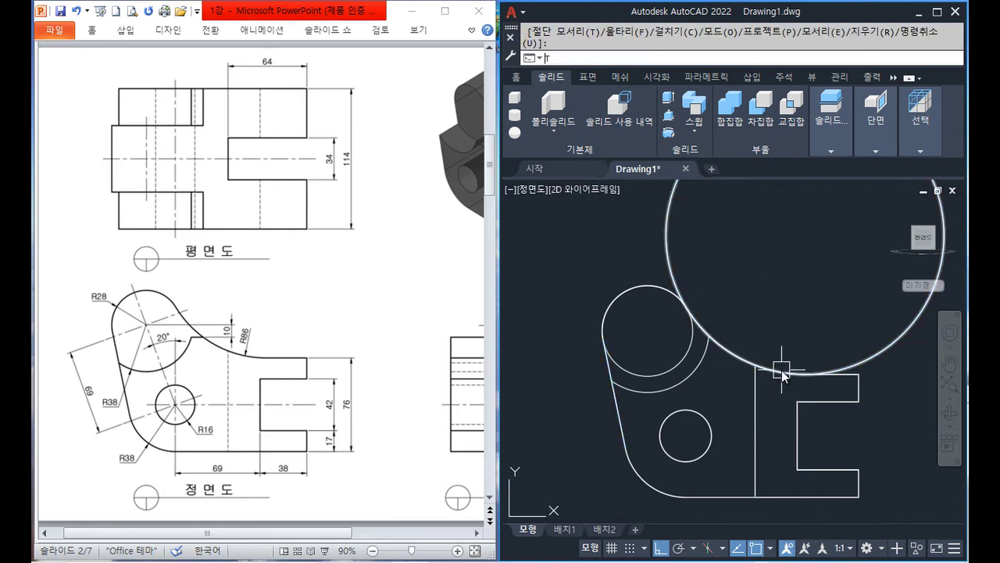
# Step: Trim the inner circle's excess arc back to the R86 circle
pyautogui.press('Return')
pyautogui.click(668, 260)
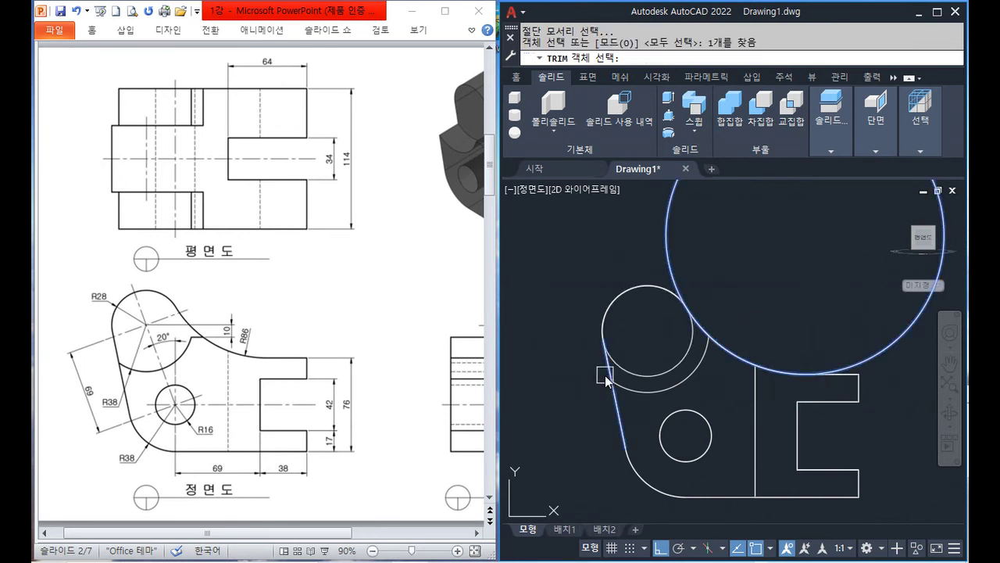
pyautogui.press('Return')
pyautogui.click(636, 373)
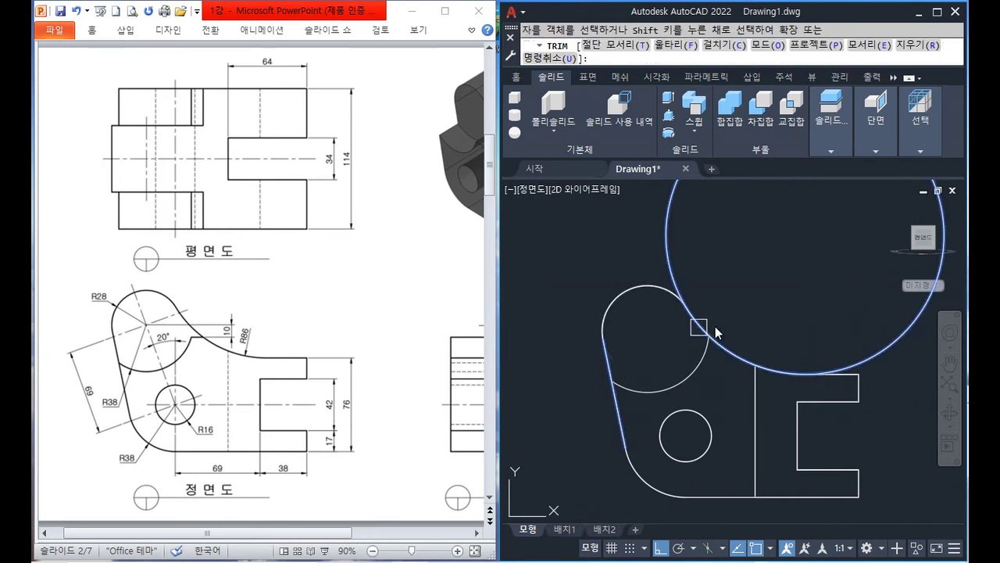
pyautogui.press('Return')
pyautogui.write('L')
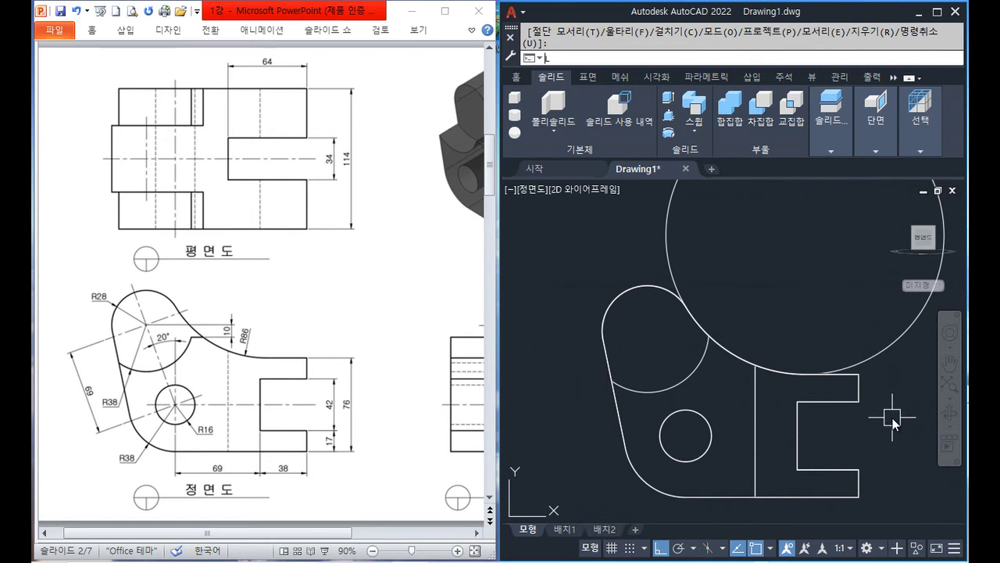
# Step: Draw a horizontal line leftward from the block's top-right corner
pyautogui.press('Return')
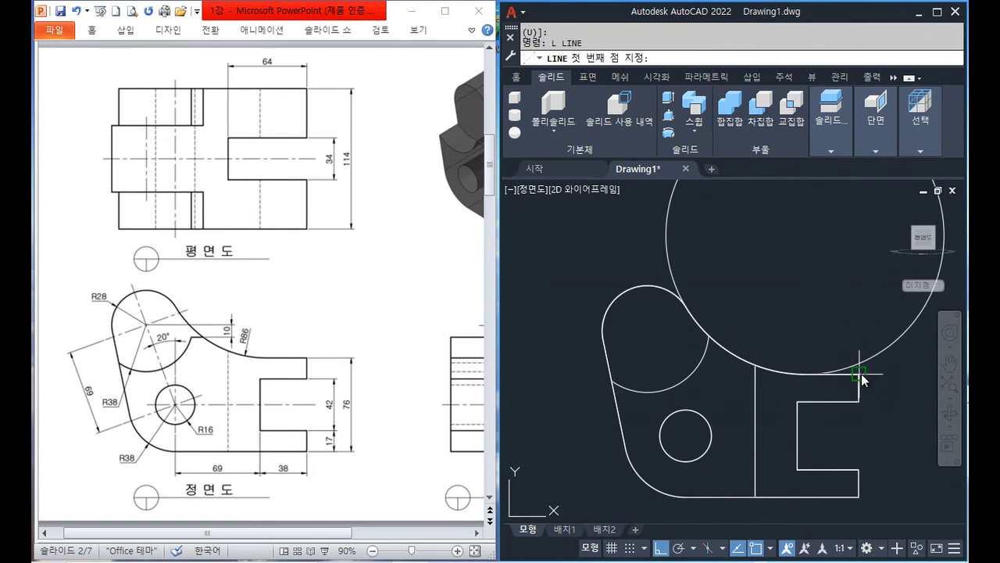
pyautogui.click(859, 375)
pyautogui.click(716, 398)
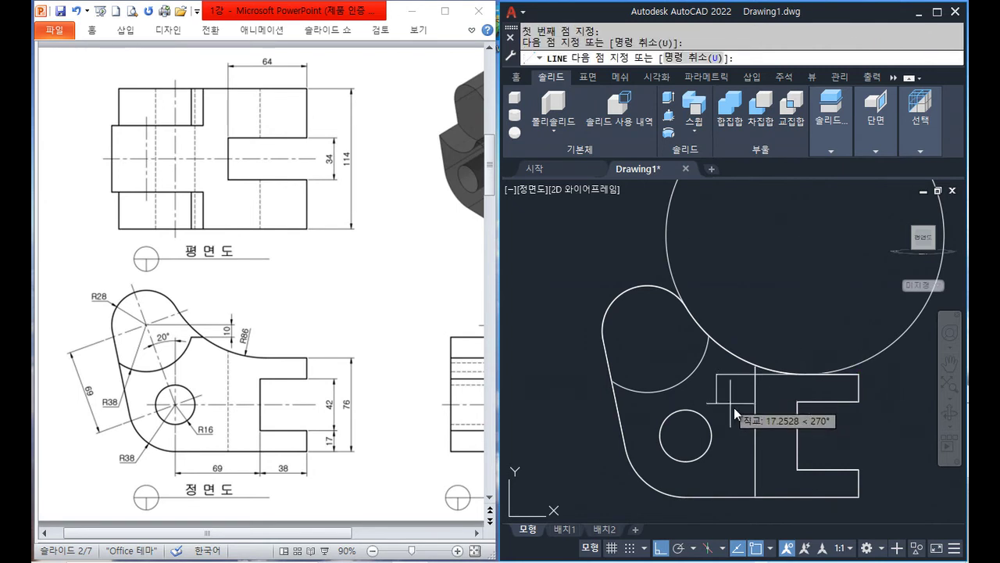
pyautogui.press('Escape')
pyautogui.write('TR')
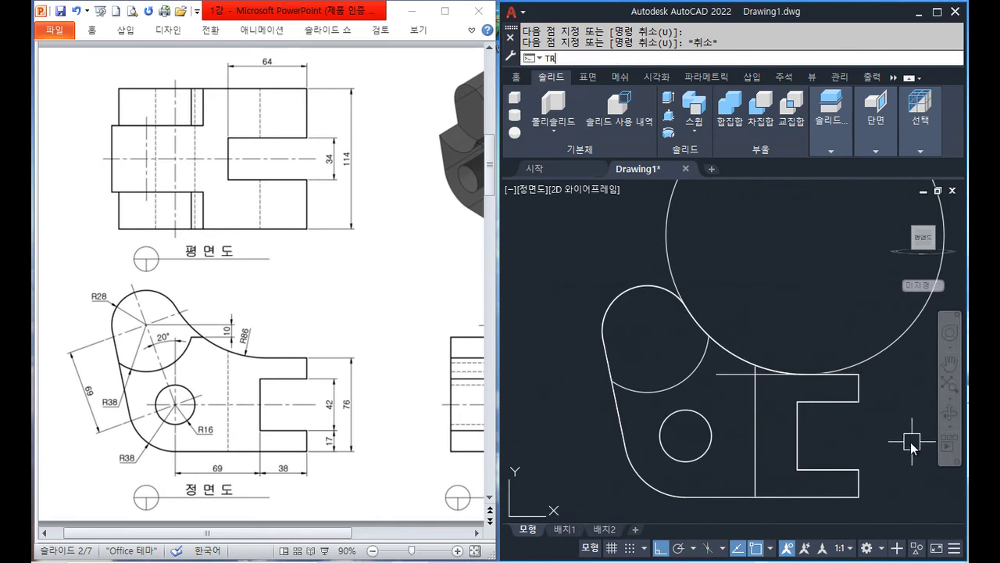
# Step: Trim the R86 circle against the new top line and the upper-left arc
pyautogui.press('Return')
pyautogui.click(735, 375)
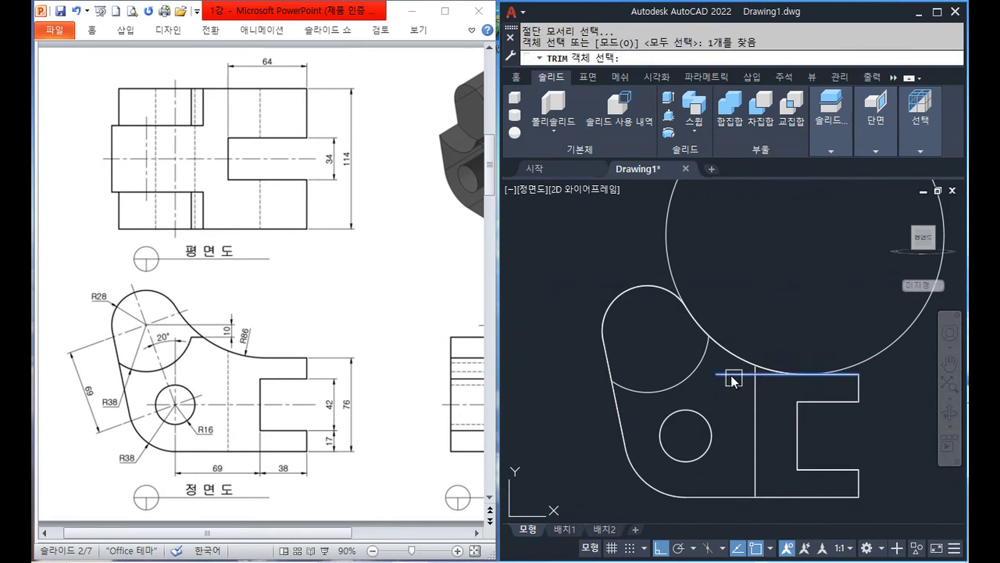
pyautogui.click(664, 293)
pyautogui.press('Return')
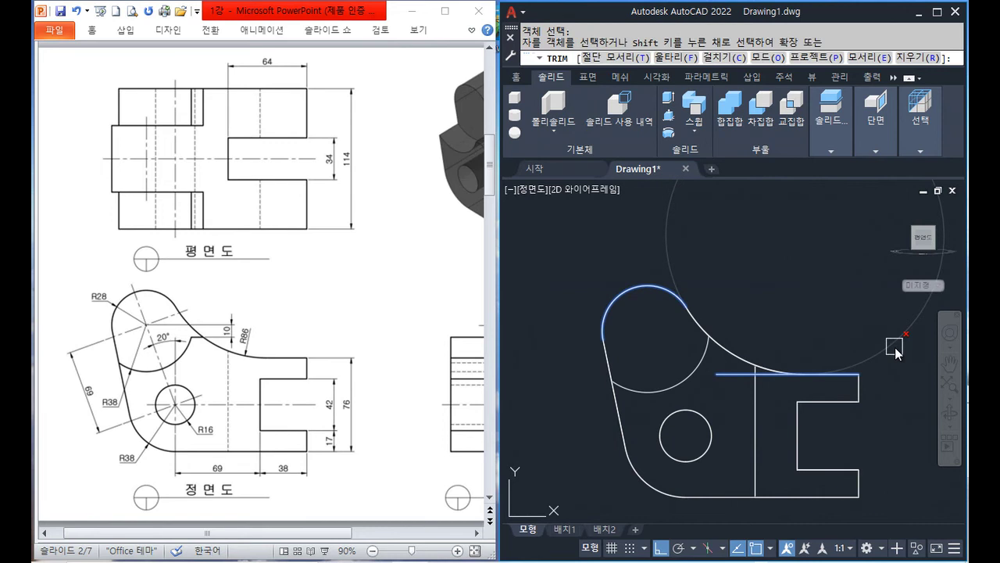
pyautogui.moveTo(849, 316); pyautogui.dragTo(806, 319)
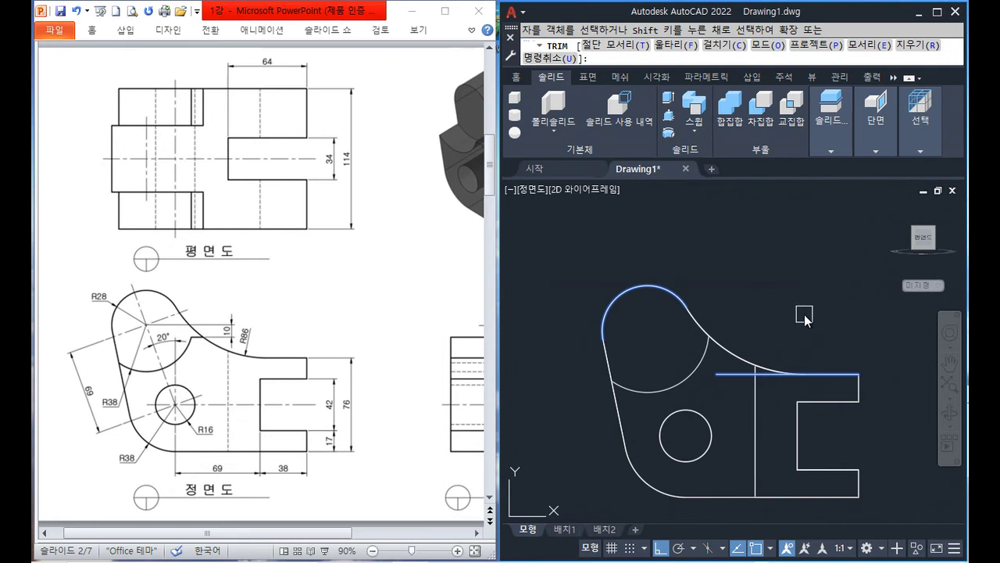
pyautogui.press('Return')
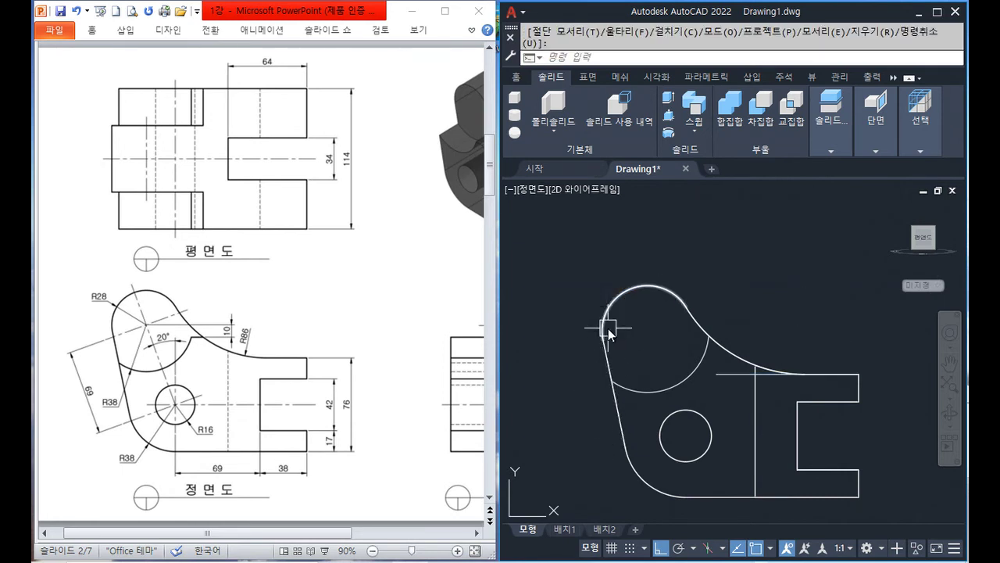
pyautogui.write('TR')
# Step: Trim the R86 circle's leftover piece at the lower arc, leaving the concave blend
pyautogui.press('Return')
pyautogui.click(633, 381)
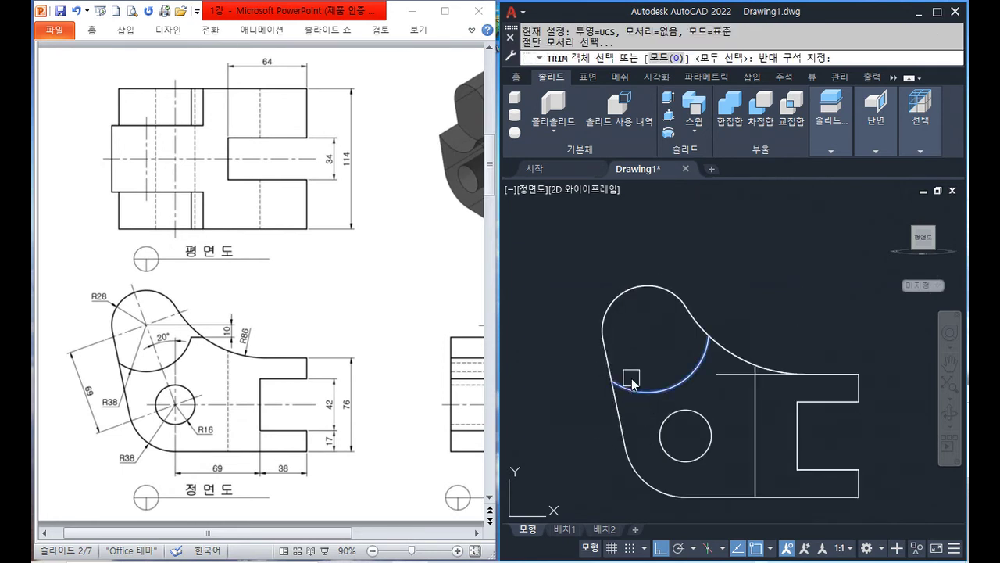
pyautogui.click(640, 408)
pyautogui.press('Return')
pyautogui.click(636, 407)
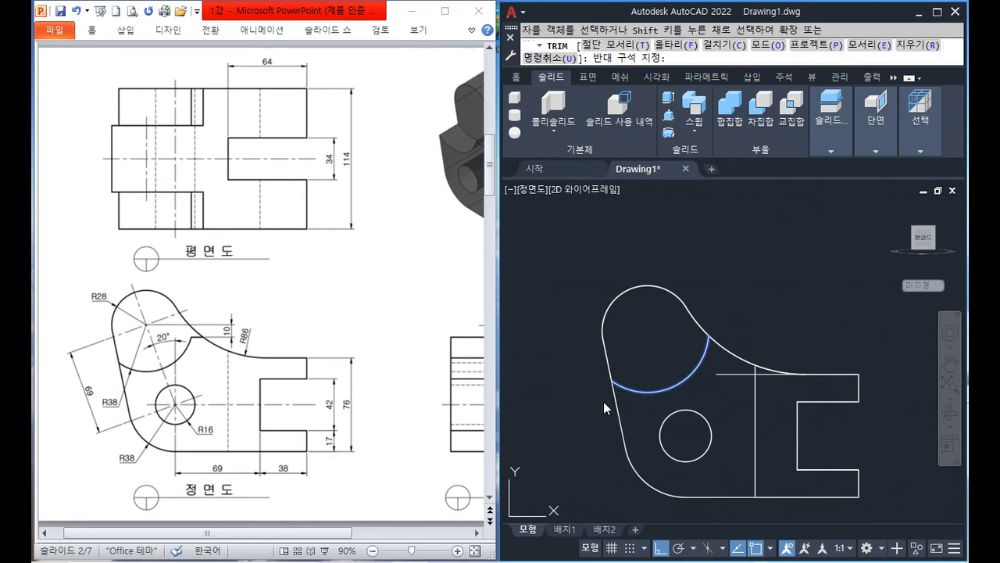
pyautogui.click(609, 426)
pyautogui.press('Return')
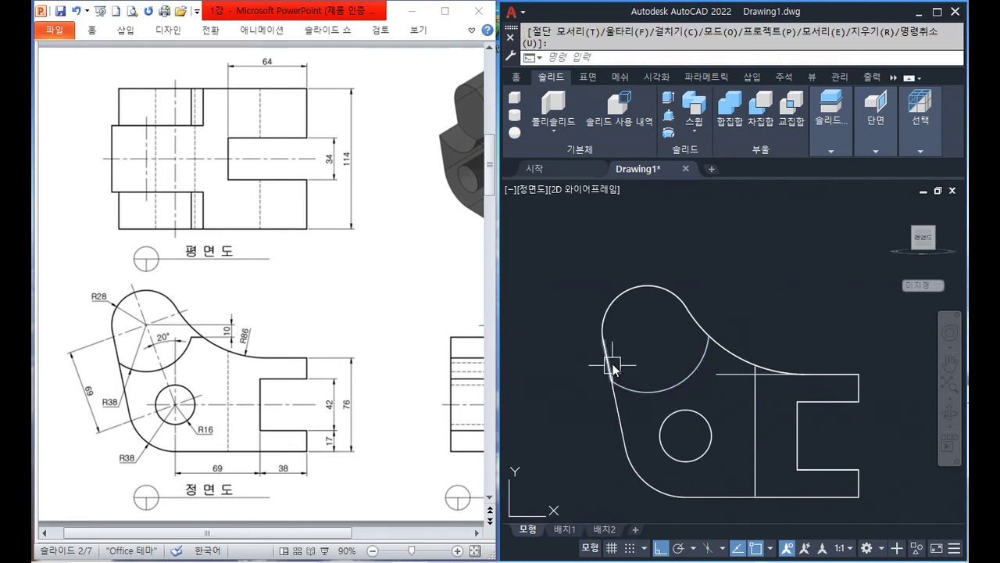
pyautogui.click(609, 374)
pyautogui.press('Escape')
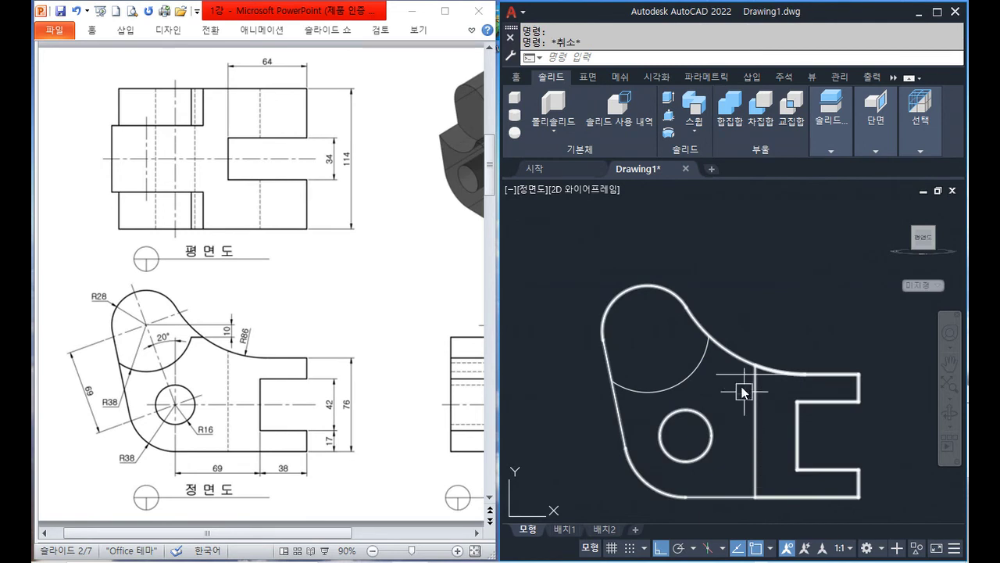
# Step: Draw a horizontal construction line across the upper lobe
pyautogui.write('l')
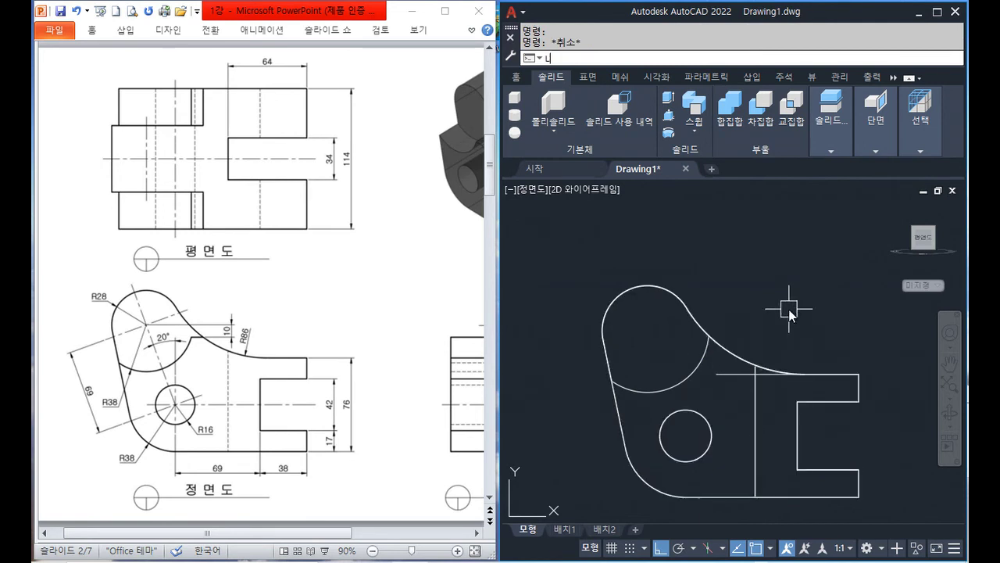
pyautogui.press('Return')
pyautogui.click(648, 331)
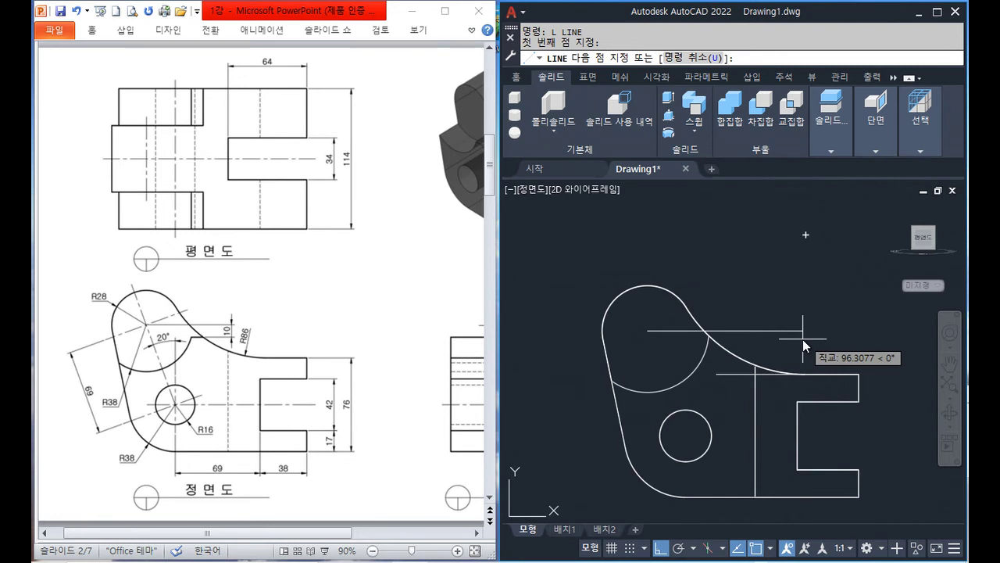
pyautogui.click(803, 339)
pyautogui.press('Return')
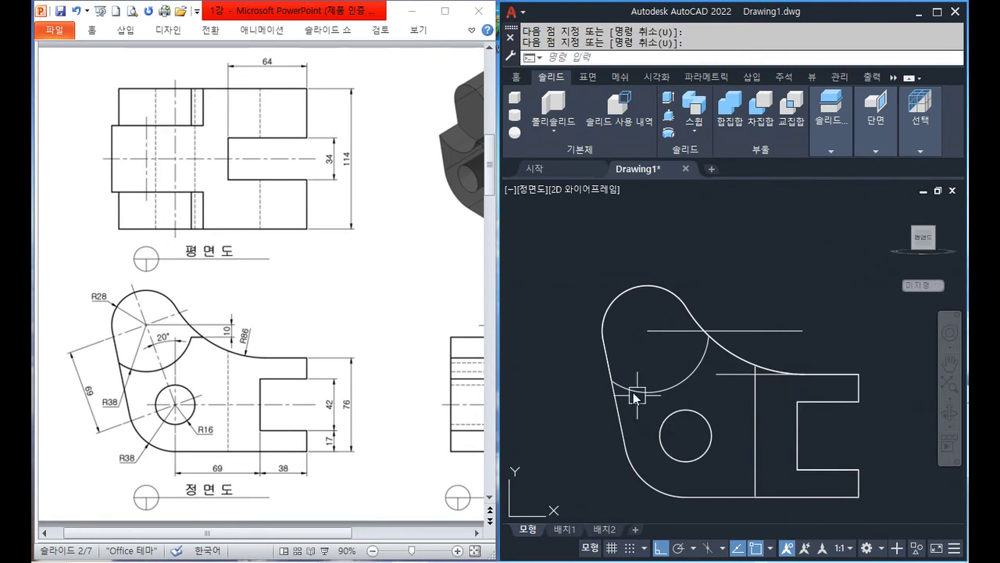
# Step: Offset the horizontal line 10 units downward
pyautogui.write('o')
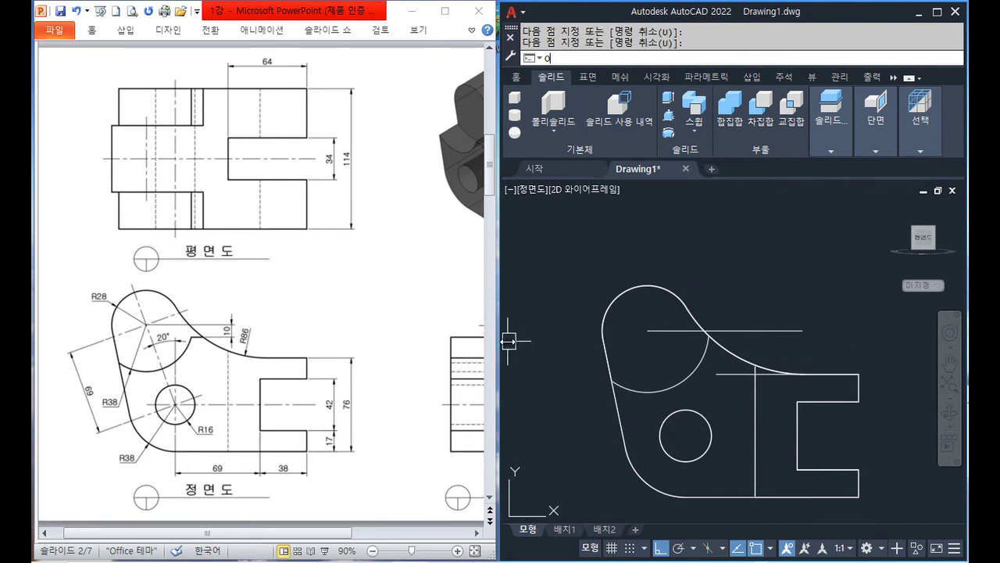
pyautogui.press('Return')
pyautogui.write('10')
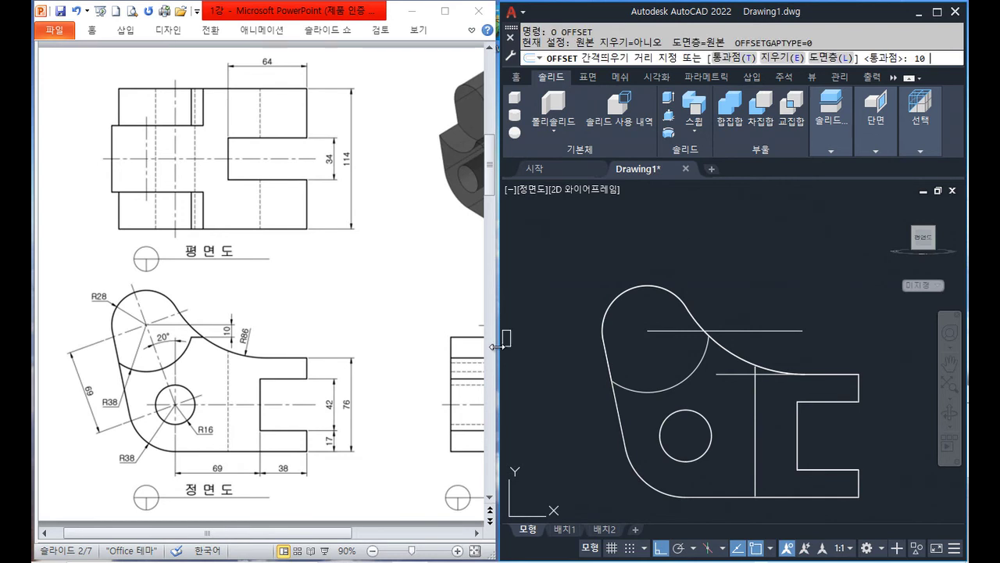
pyautogui.press('Return')
pyautogui.click(754, 331)
pyautogui.click(789, 352)
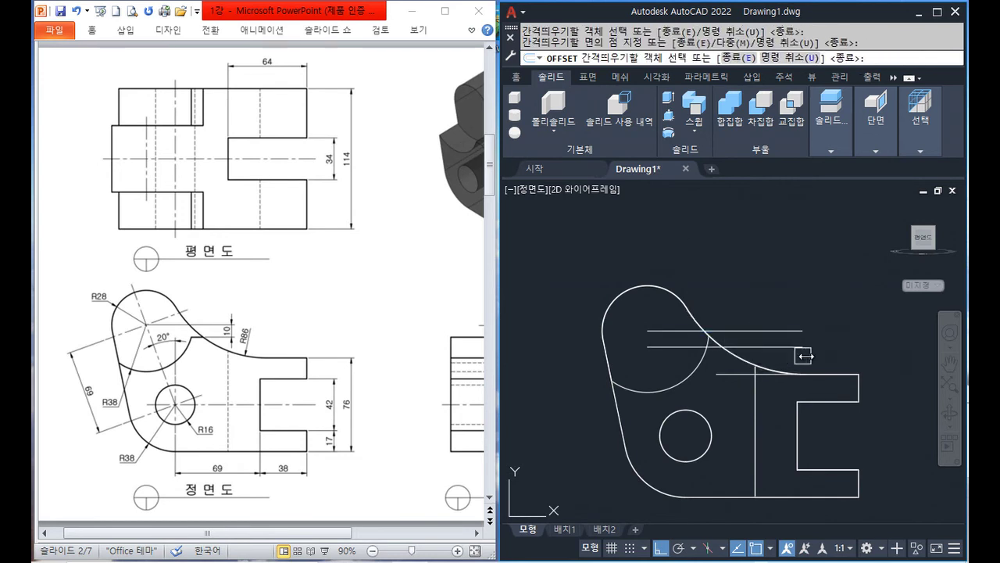
pyautogui.press('Return')
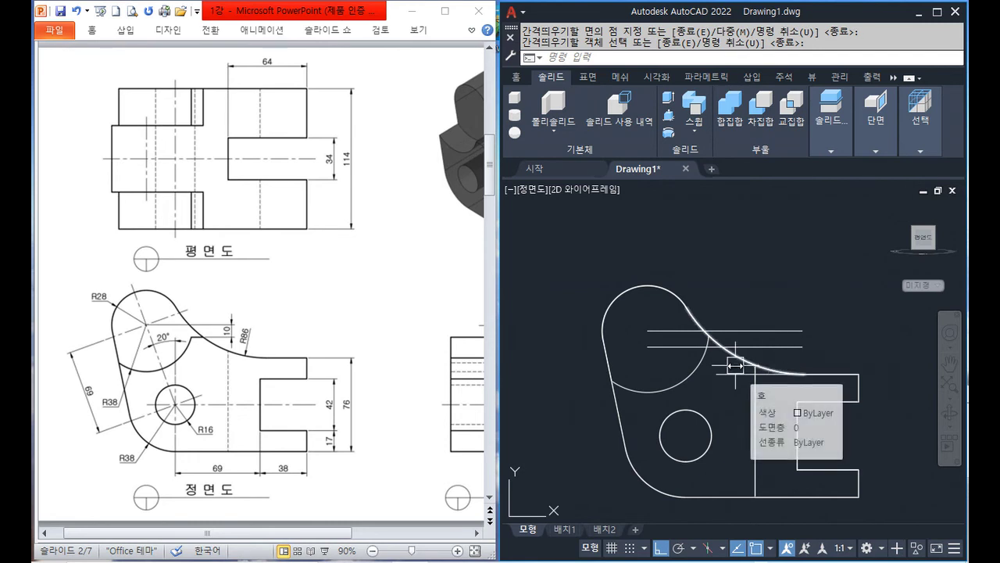
# Step: Trim the lower line's left part back to the arc
pyautogui.write('tr')
pyautogui.press('Return')
pyautogui.scroll(4, 726, 351)
pyautogui.click(689, 359)
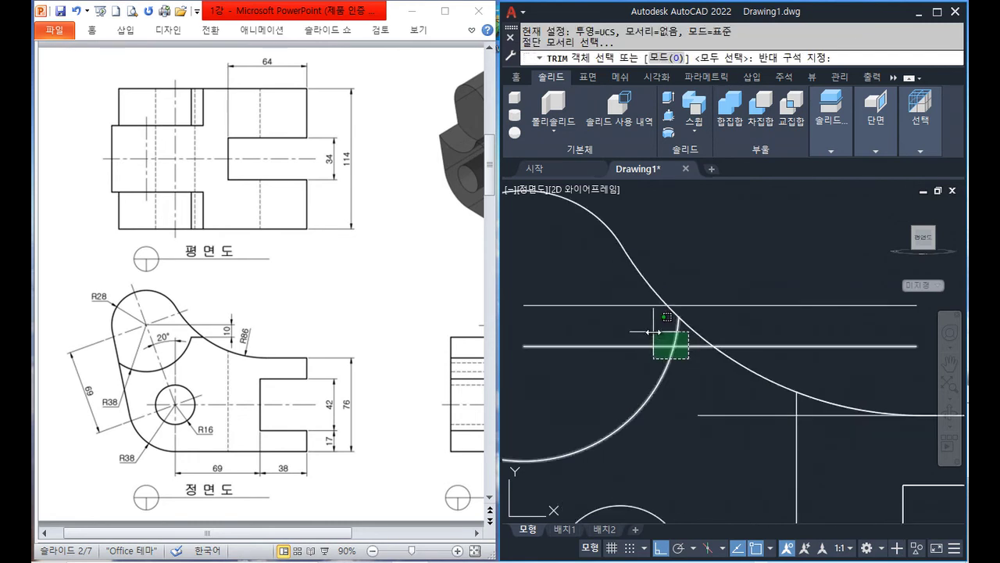
pyautogui.click(653, 331)
pyautogui.press('Return')
pyautogui.click(643, 346)
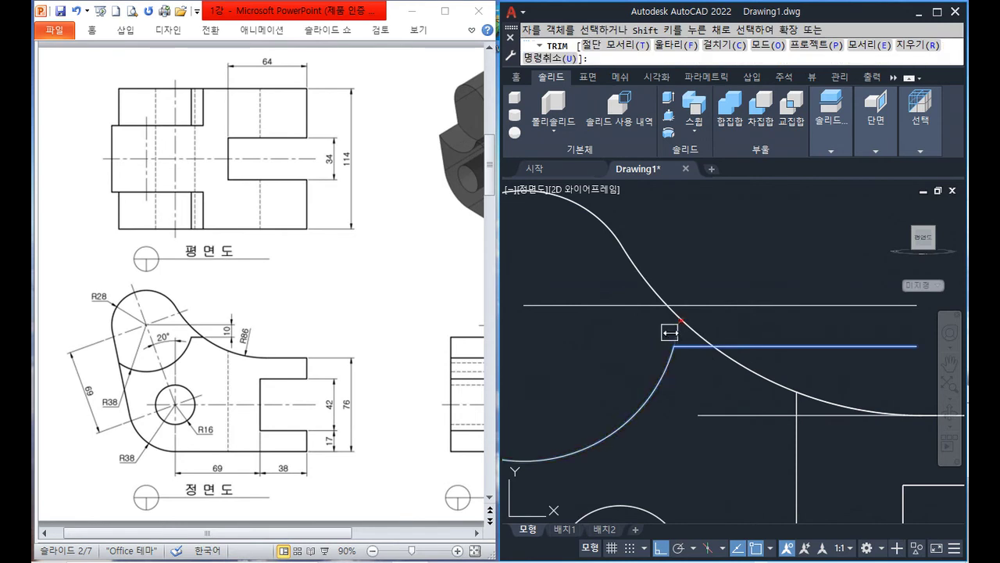
pyautogui.press('Return')
# Step: Erase the upper horizontal construction line
pyautogui.scroll(-2, 769, 323)
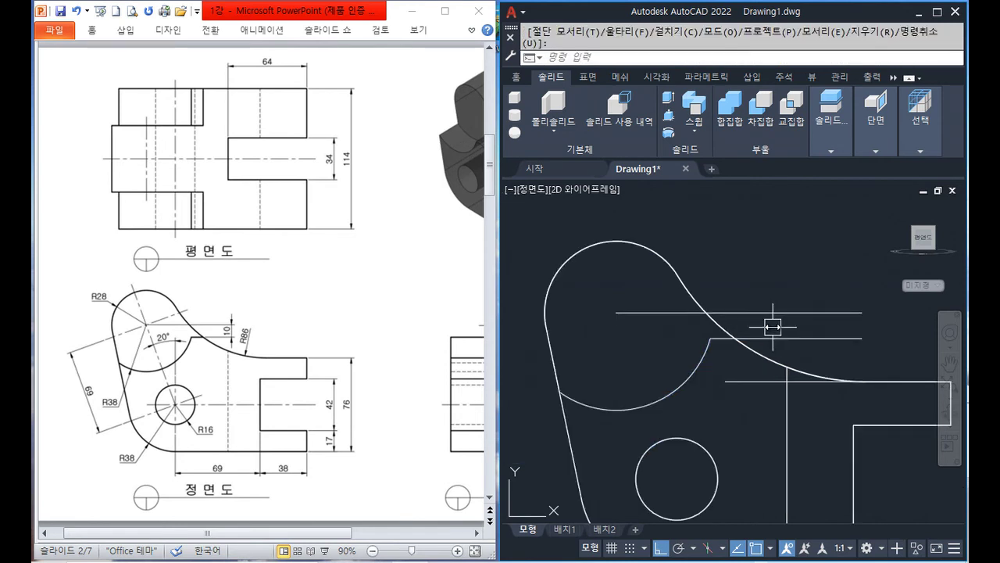
pyautogui.press('Return')
pyautogui.click(787, 313)
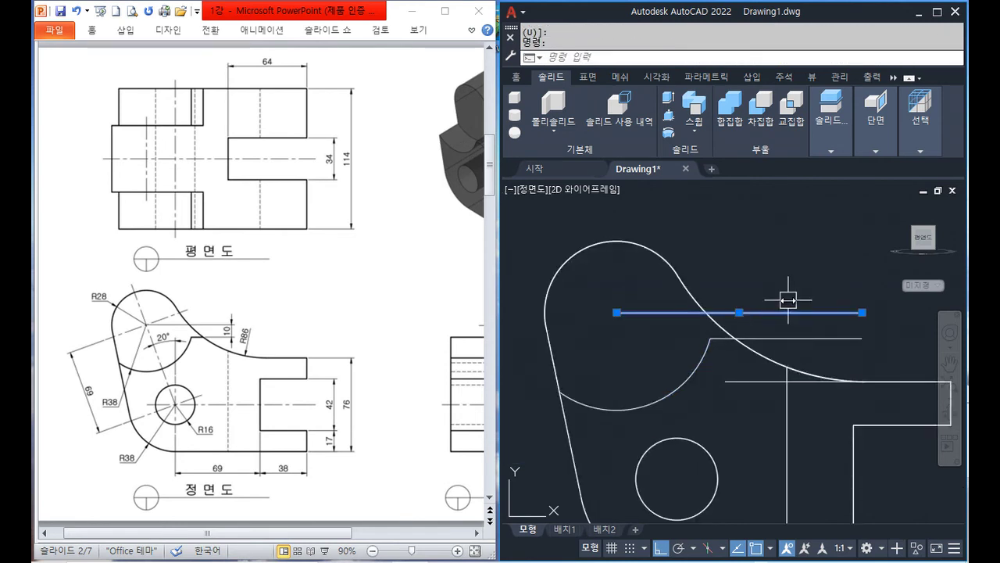
pyautogui.press('Delete')
# Step: Trim the line segment lying right of the sweeping curve
pyautogui.write('tr')
pyautogui.press('Return')
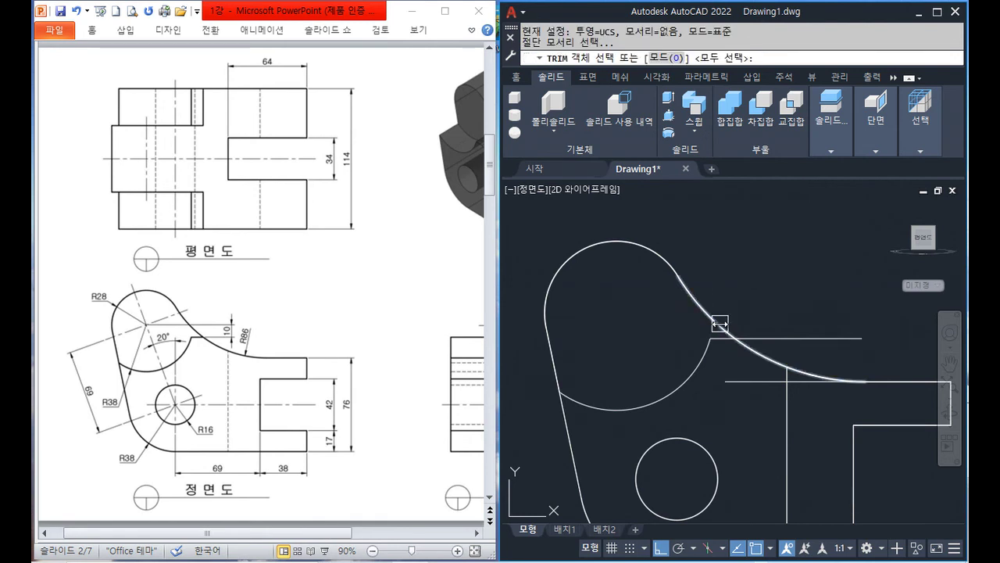
pyautogui.click(719, 323)
pyautogui.press('Return')
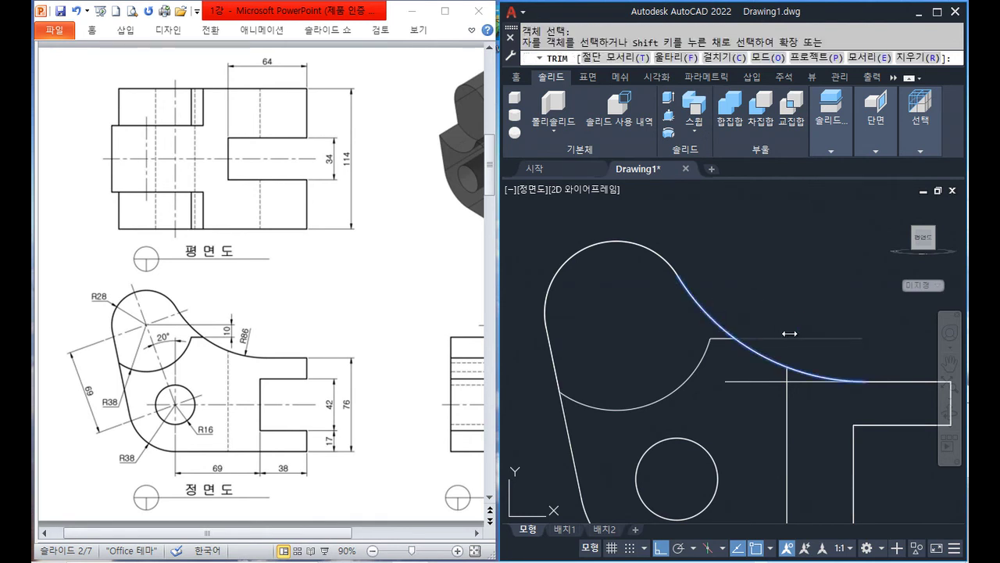
pyautogui.click(789, 334)
pyautogui.press('Return')
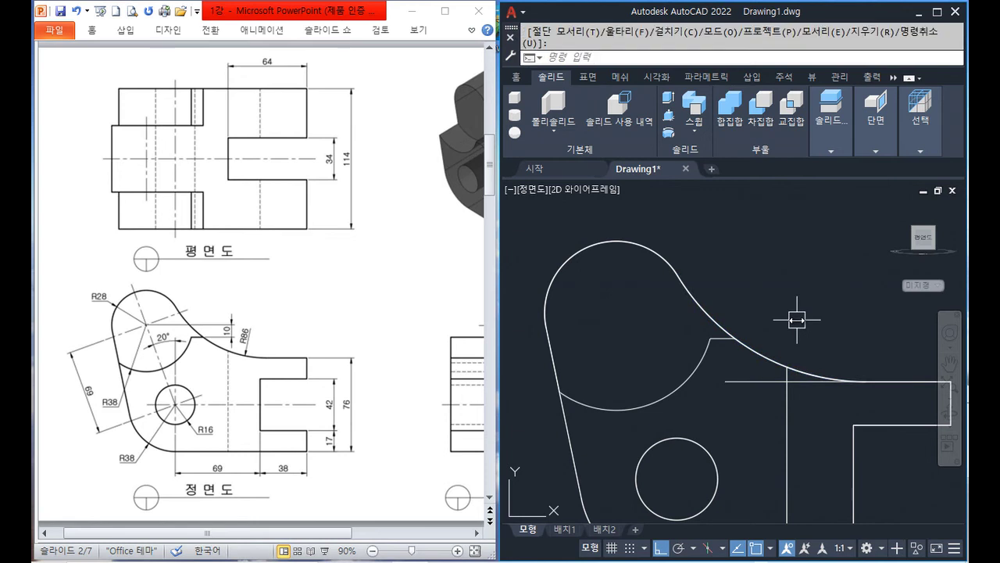
# Step: Trim the short piece at the arc and delete the leftover horizontal line
pyautogui.write('TR')
pyautogui.press('Return')
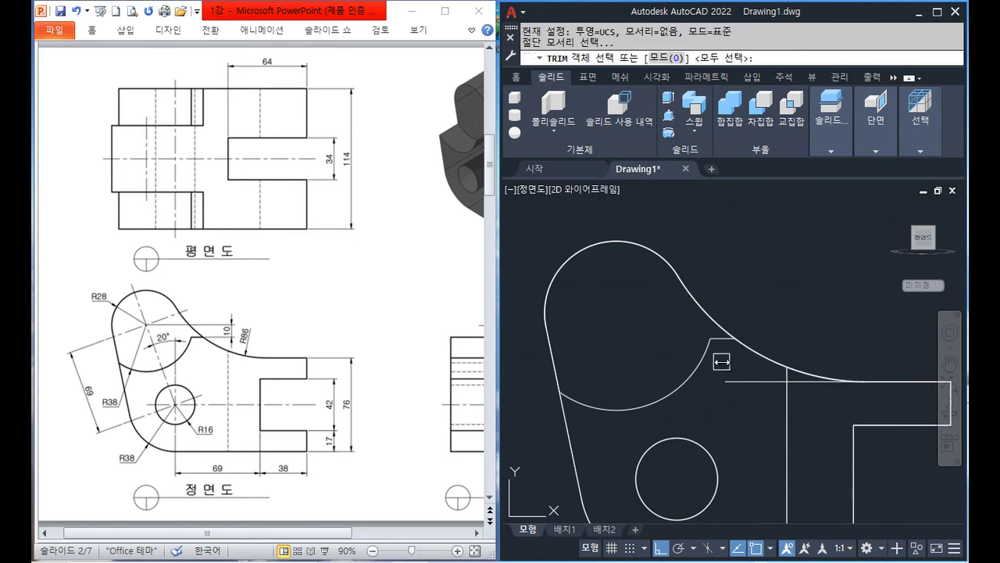
pyautogui.press('Return')
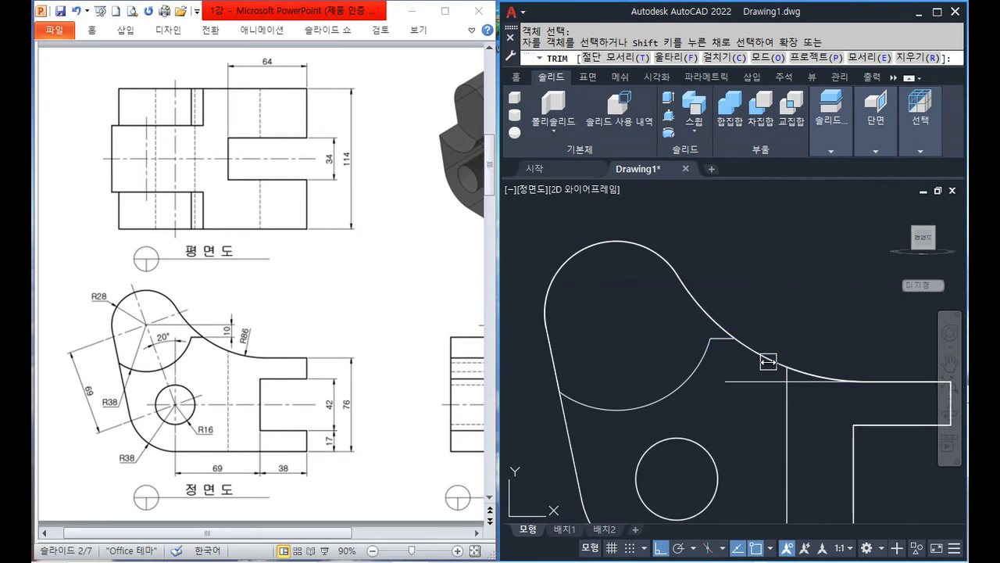
pyautogui.click(768, 360)
pyautogui.press('Escape')
pyautogui.click(756, 381)
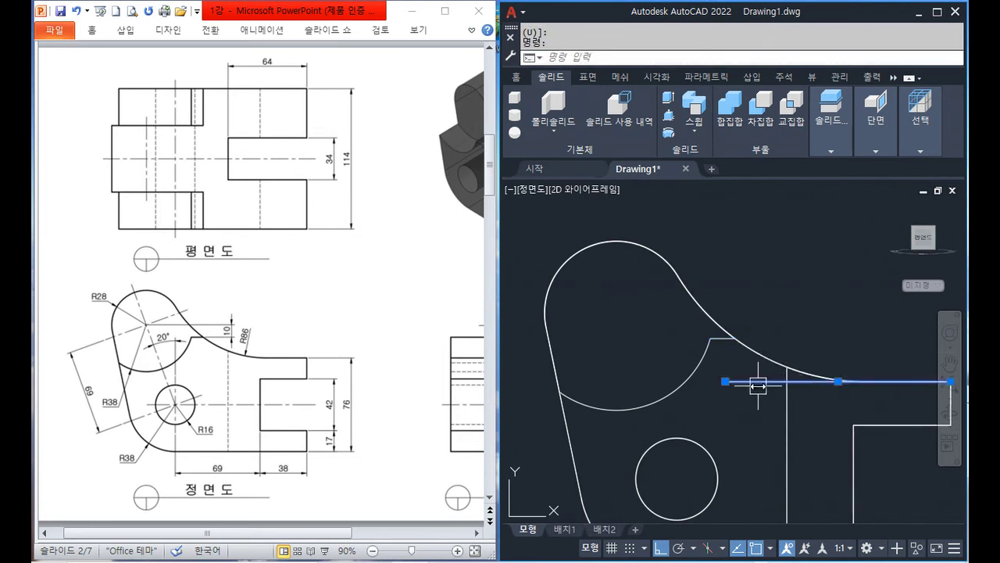
pyautogui.press('Delete')
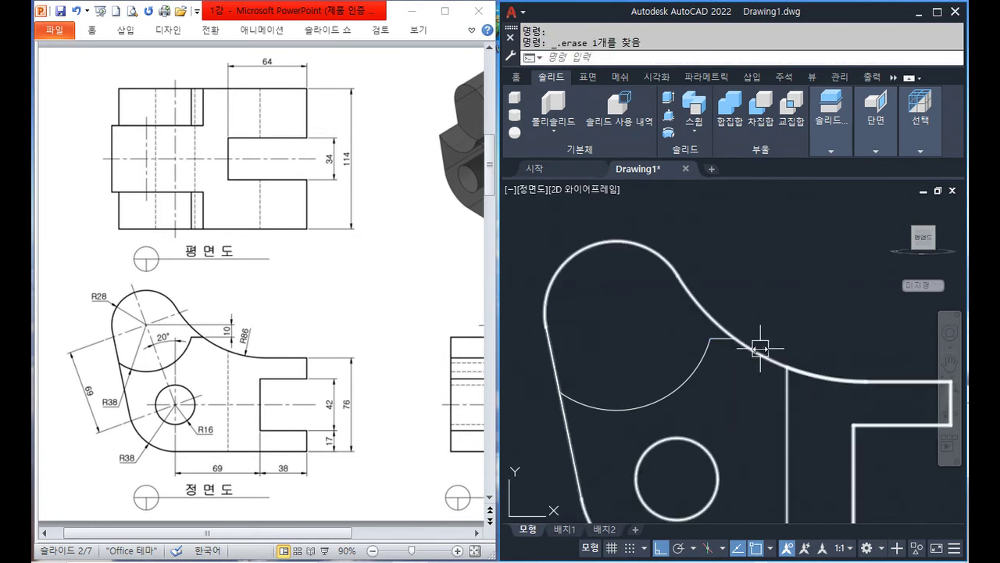
# Step: Move the five top-lobe arcs straight up, clear of the bracket profile
pyautogui.scroll(-4, 746, 377)
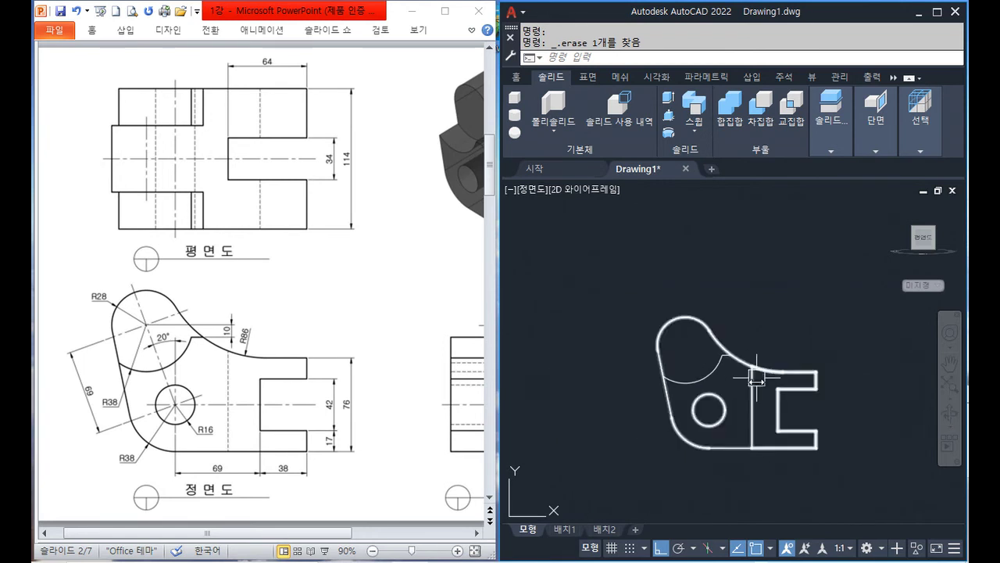
pyautogui.write('m')
pyautogui.press('Return')
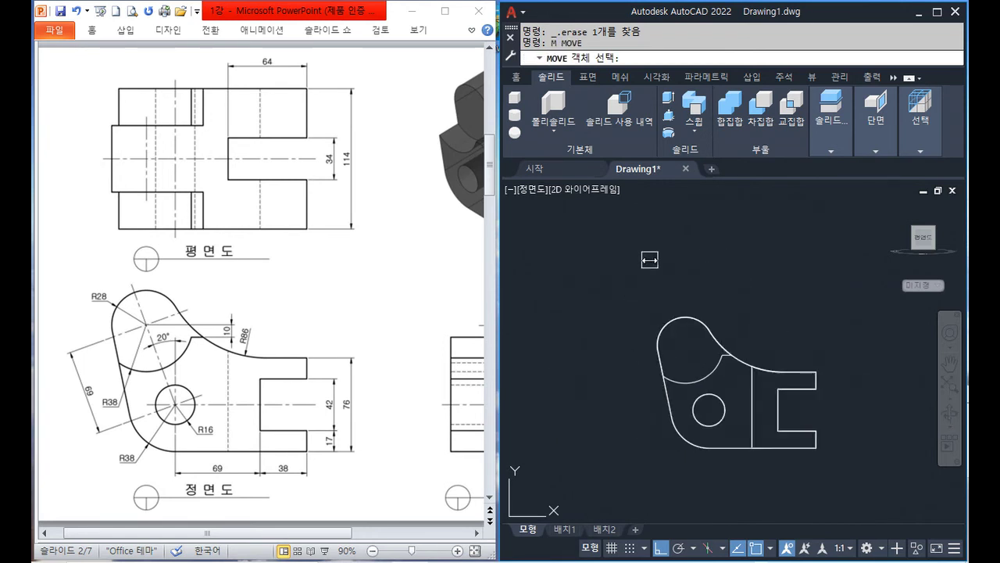
pyautogui.click(626, 274)
pyautogui.click(762, 402)
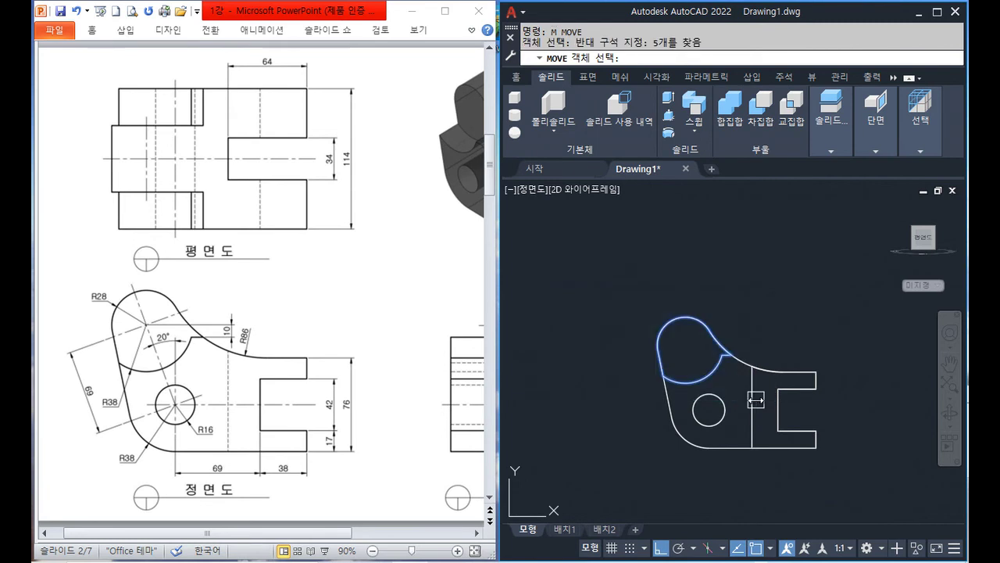
pyautogui.press('Return')
pyautogui.click(766, 333)
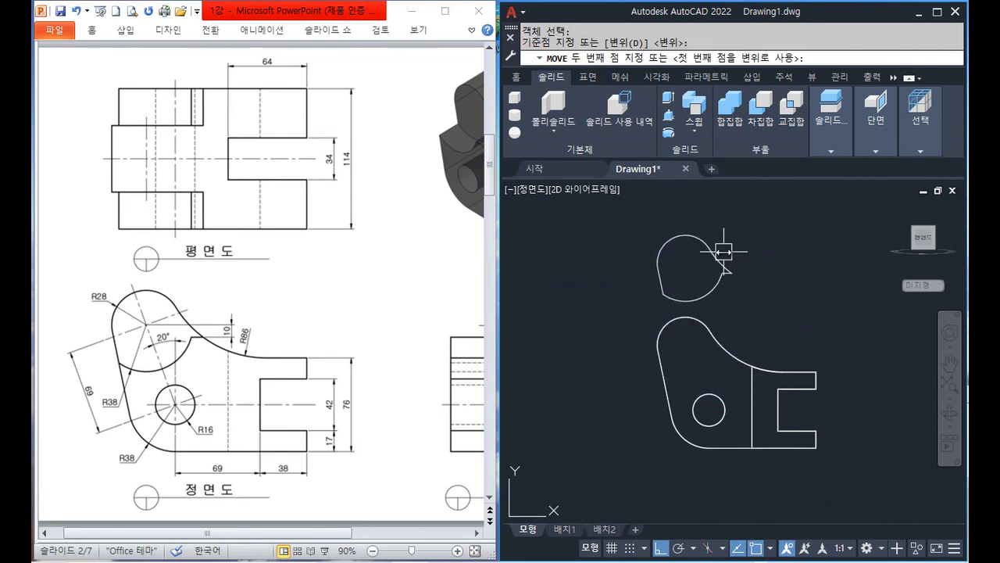
pyautogui.click(767, 251)
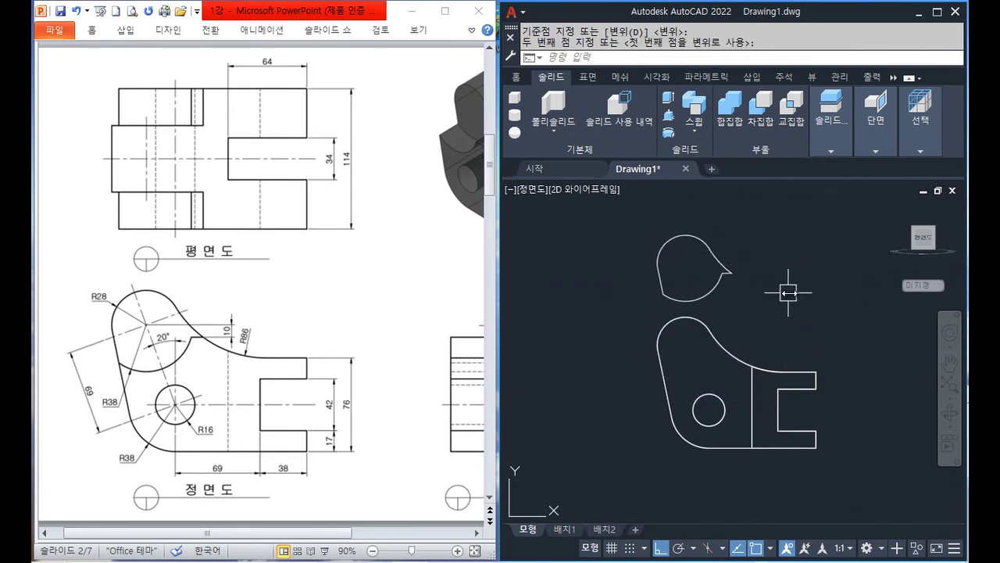
pyautogui.scroll(2, 677, 253)
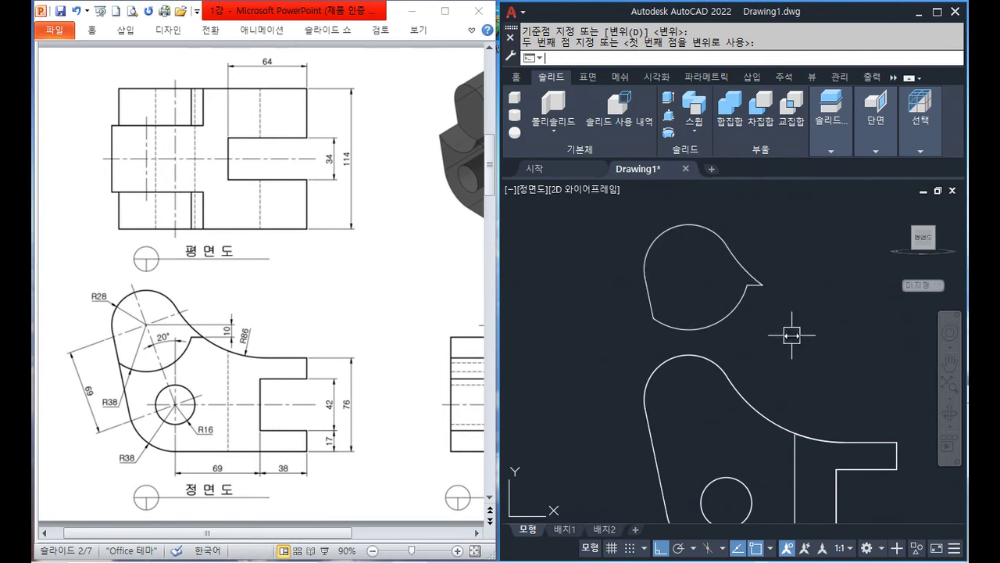
pyautogui.write('j')
pyautogui.press('Return')
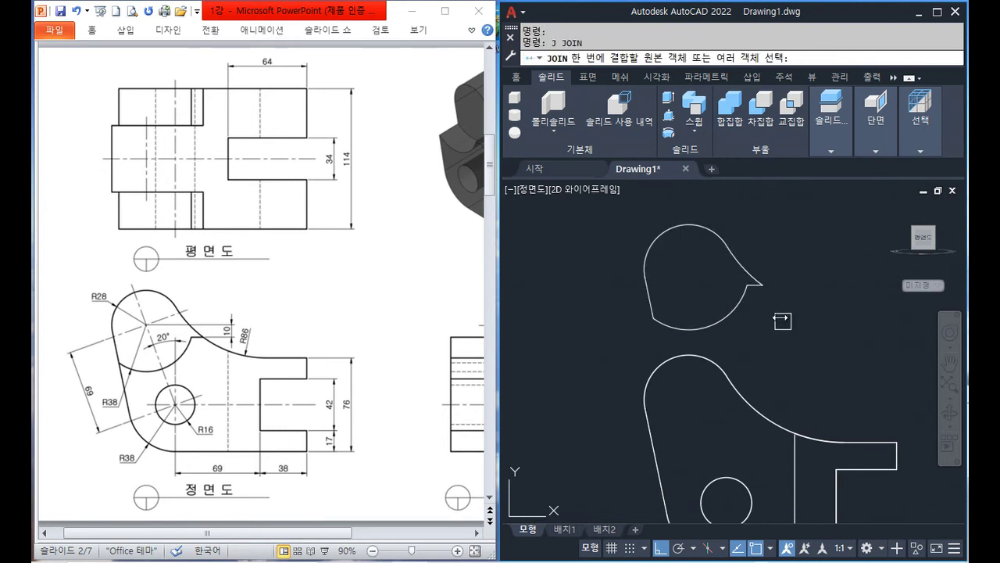
# Step: Join the lobe curves into a polyline and delete the short segment at its left edge
pyautogui.click(783, 320)
pyautogui.click(589, 178)
pyautogui.press('Return')
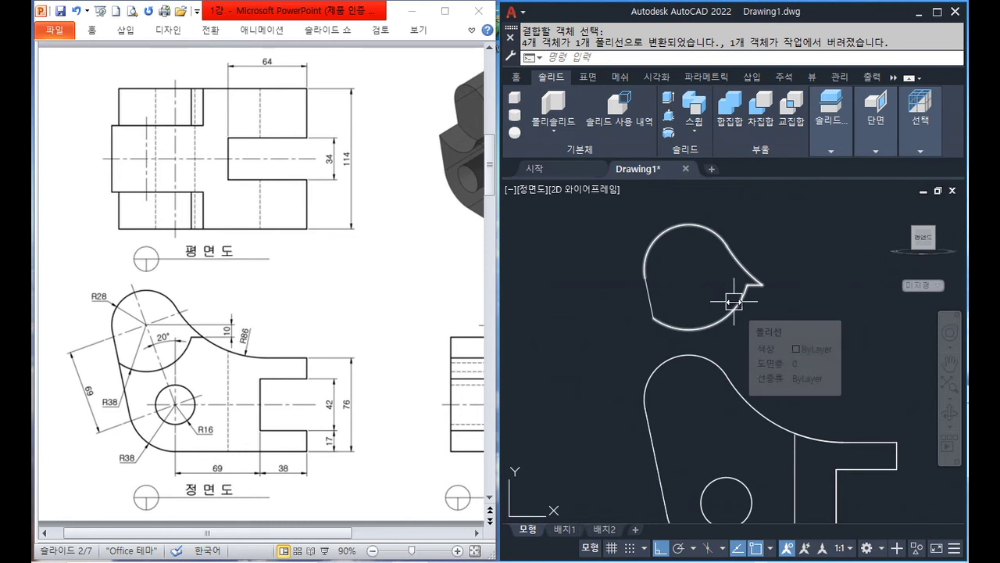
pyautogui.click(647, 289)
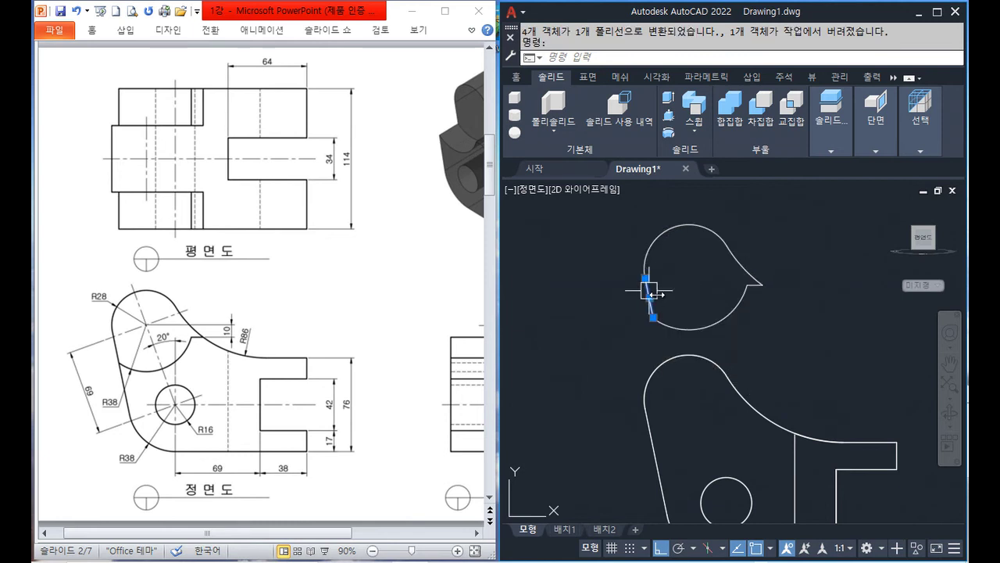
pyautogui.press('Delete')
# Step: Draw a trial short line across the lobe's left gap, then delete it
pyautogui.write('ㄴ')
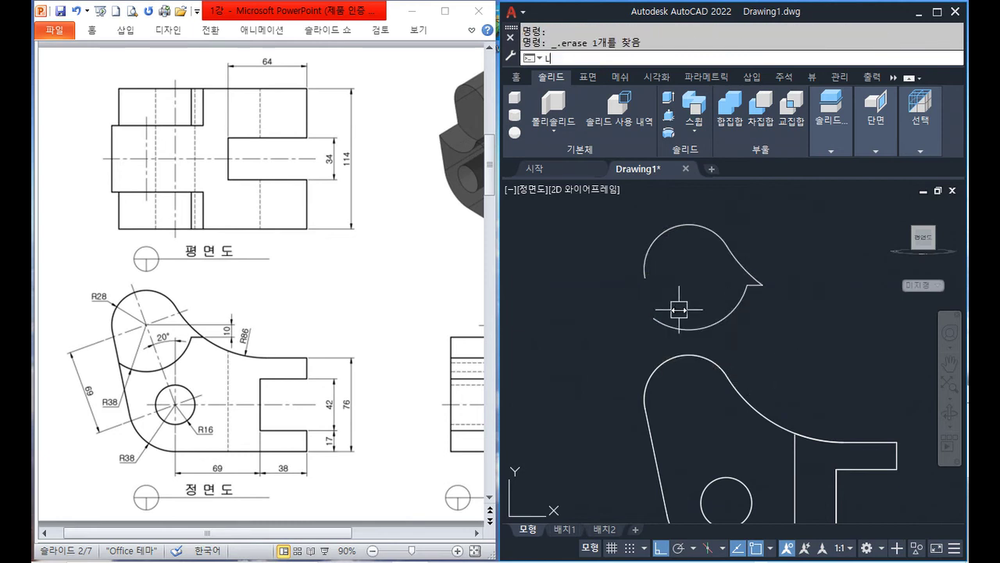
pyautogui.press('Return')
pyautogui.click(645, 276)
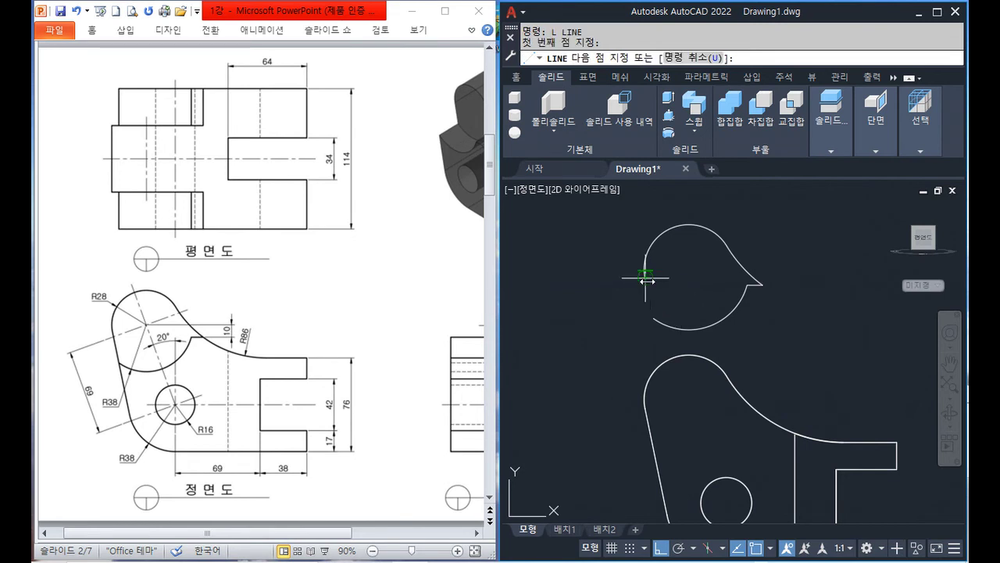
pyautogui.click(654, 318)
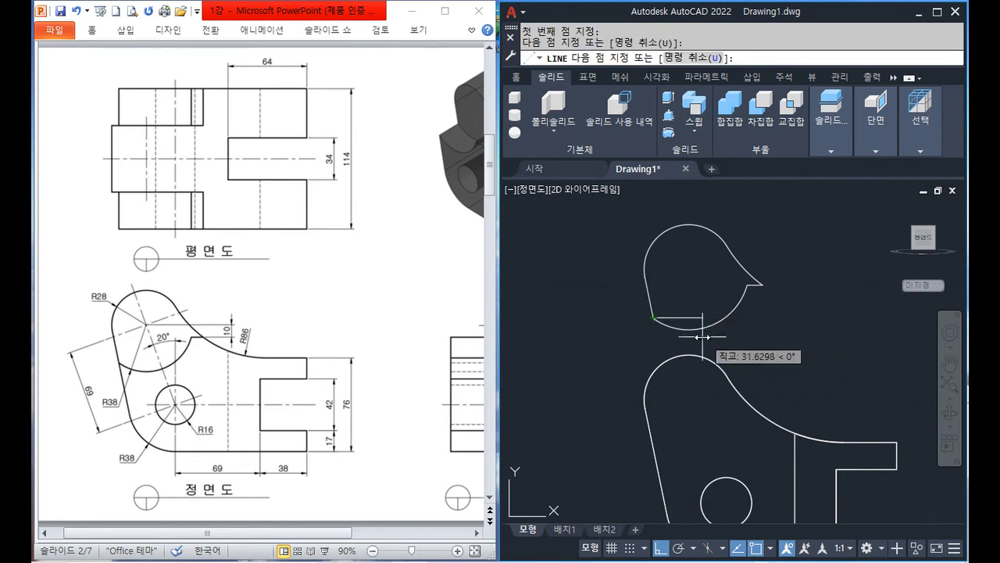
pyautogui.press('Escape')
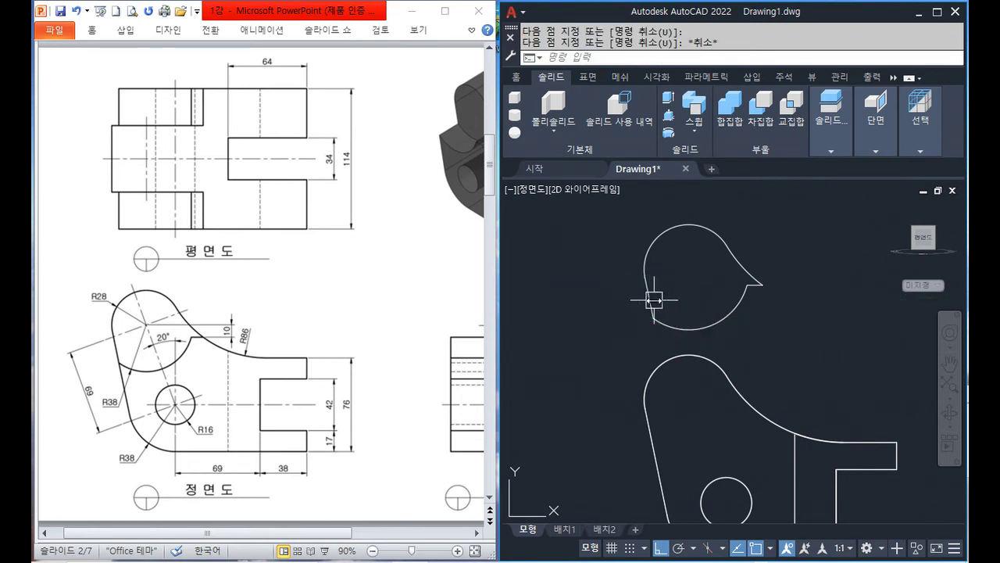
pyautogui.click(650, 298)
pyautogui.press('Delete')
# Step: Close the lobe's left gap with a line snapped to the lower arc's endpoint
pyautogui.press('Return')
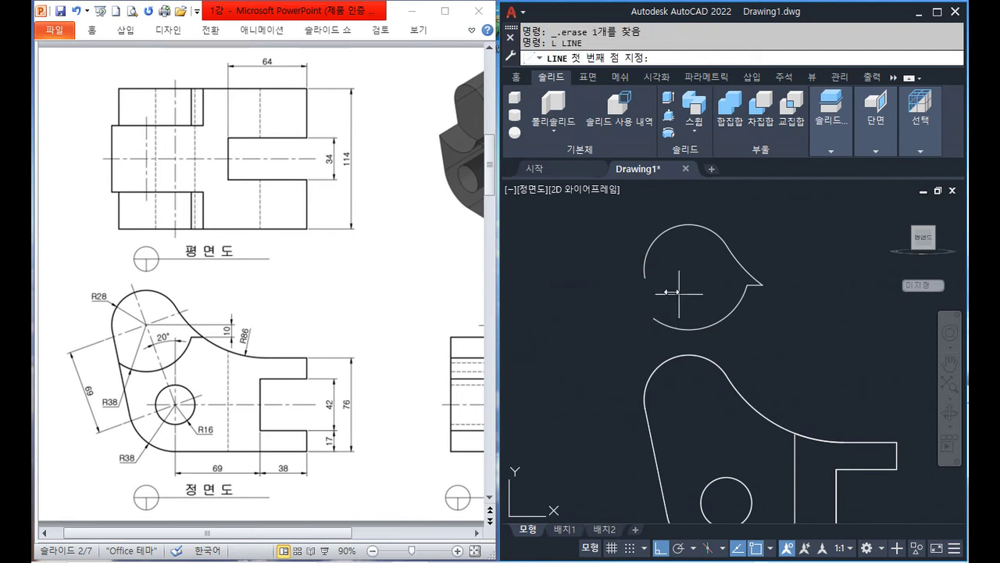
pyautogui.click(646, 277)
pyautogui.keyDown('shift'); pyautogui.rightClick(656, 294); pyautogui.keyUp('shift')
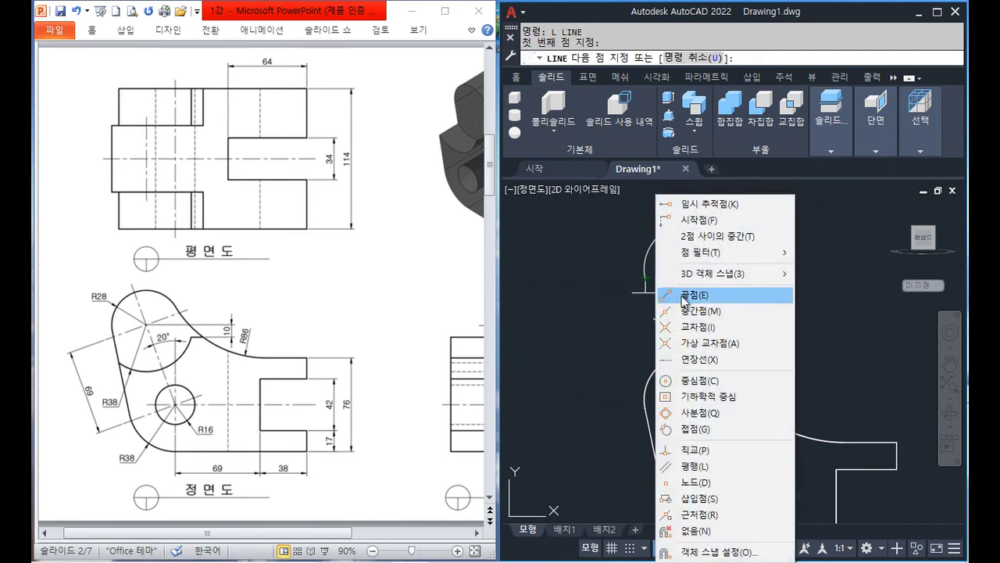
pyautogui.click(693, 297)
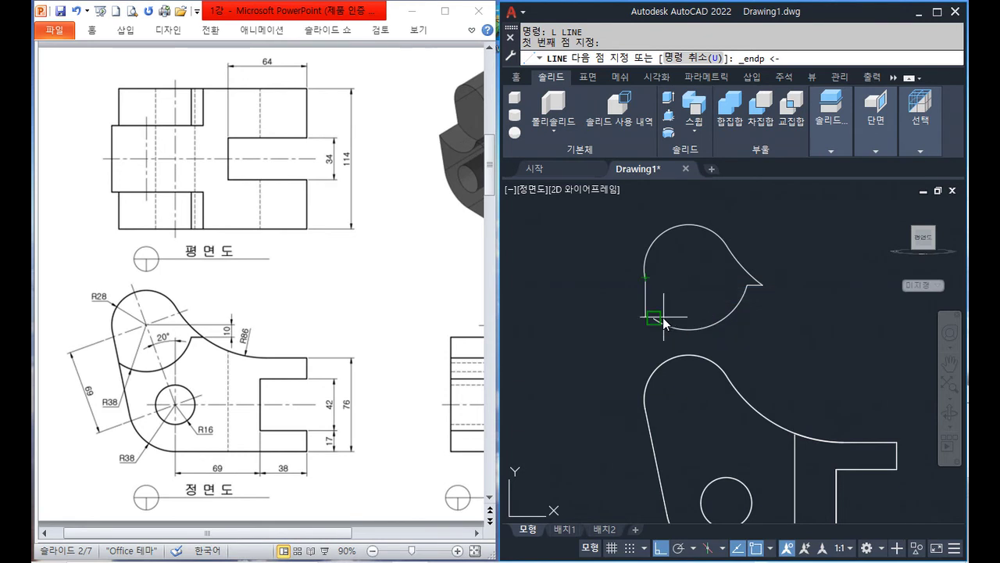
pyautogui.click(658, 317)
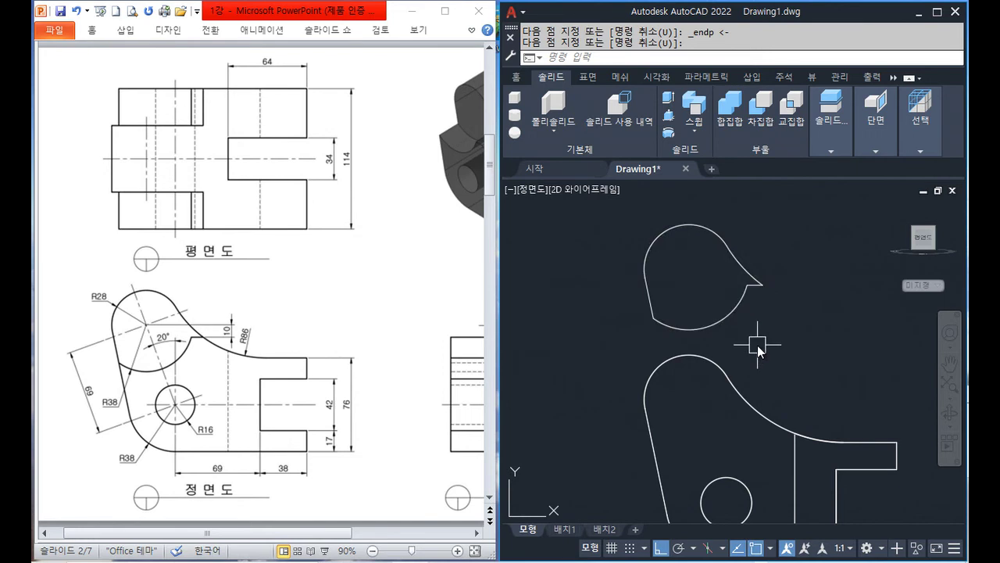
pyautogui.press('Escape')
# Step: Explode the teardrop outline and rejoin its five pieces into one closed polyline
pyautogui.write('x')
pyautogui.press('Return')
pyautogui.click(736, 312)
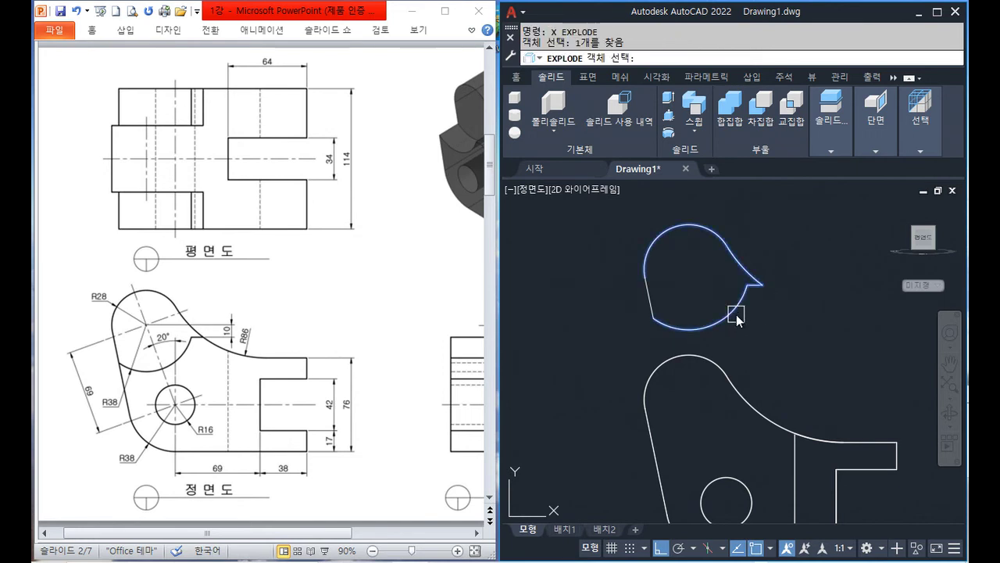
pyautogui.press('Return')
pyautogui.write('j')
pyautogui.press('Return')
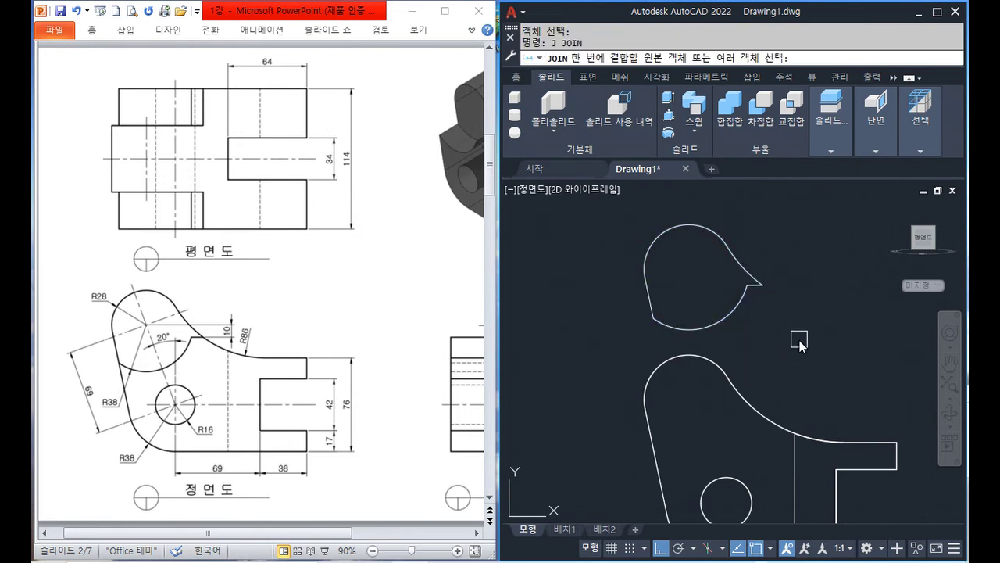
pyautogui.click(789, 337)
pyautogui.click(625, 214)
pyautogui.press('Return')
pyautogui.click(652, 229)
pyautogui.press('Escape')
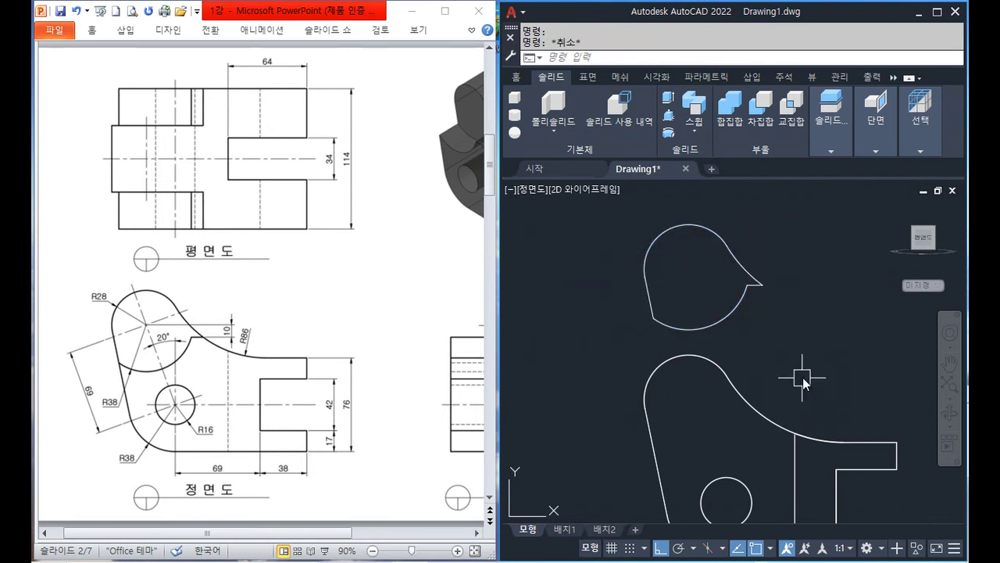
pyautogui.moveTo(769, 372); pyautogui.dragTo(786, 366, button='middle')
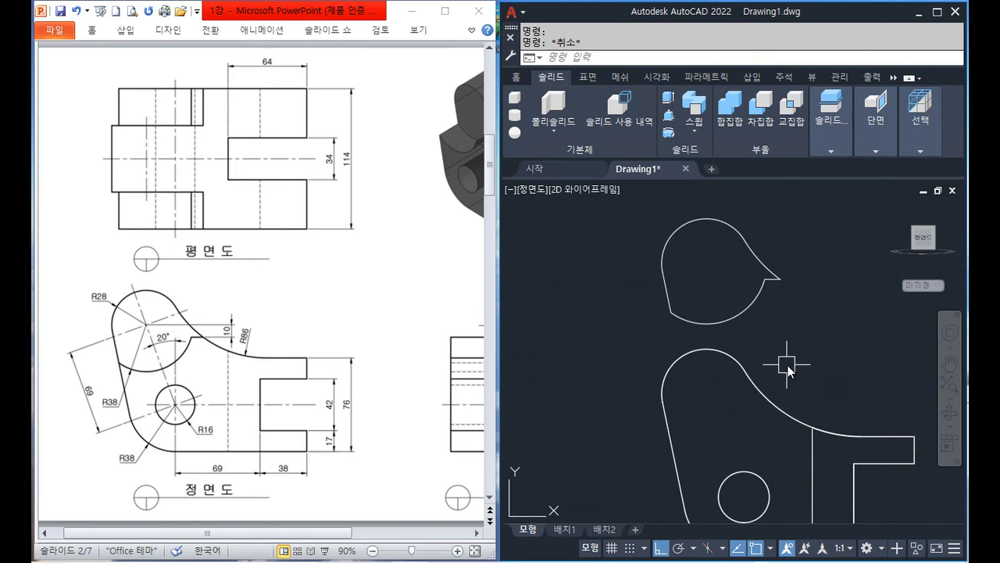
pyautogui.scroll(-2, 793, 364)
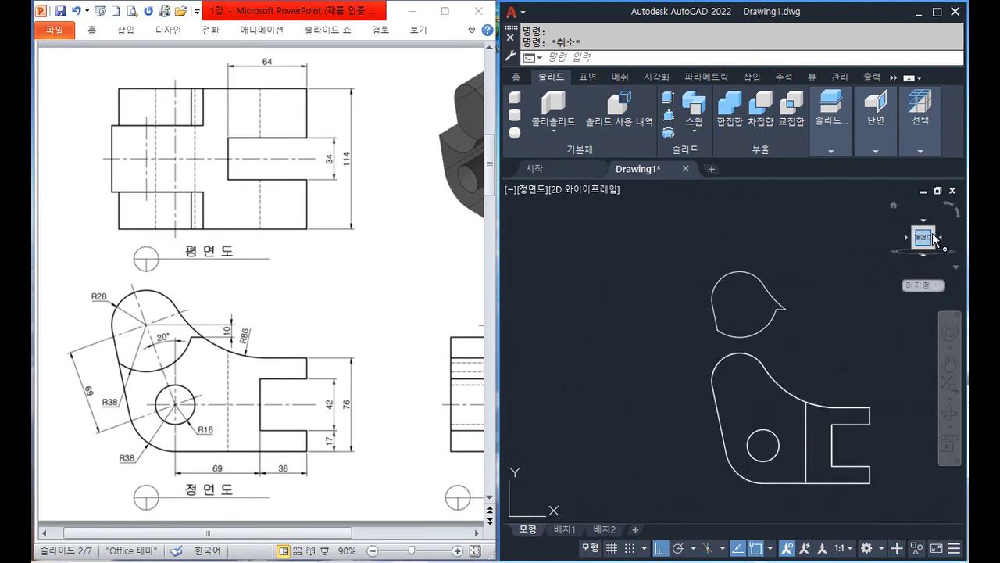
pyautogui.keyDown('shift'); pyautogui.moveTo(854, 319); pyautogui.dragTo(855, 291, button='middle'); pyautogui.keyUp('shift')
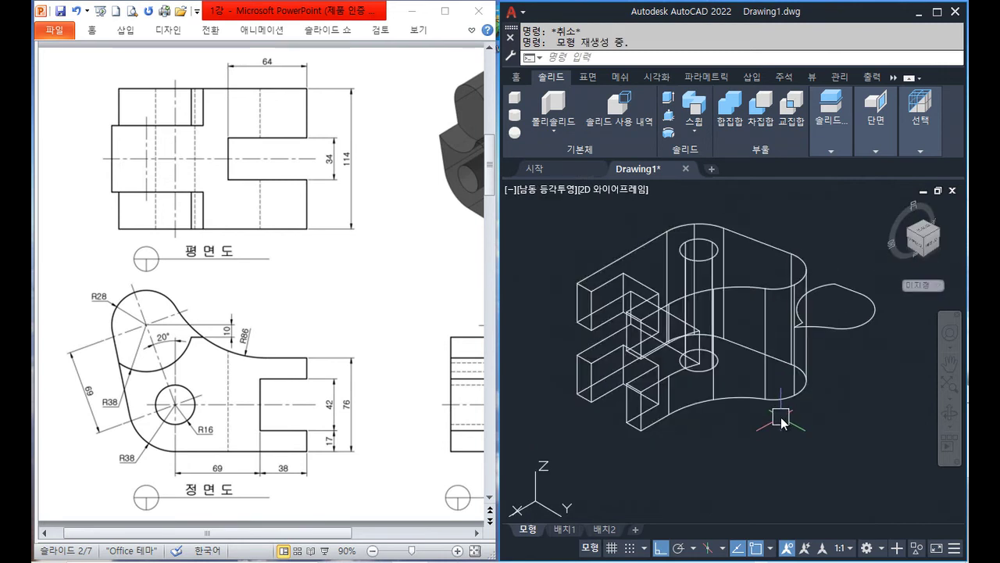
pyautogui.write('V')
pyautogui.press('Return')
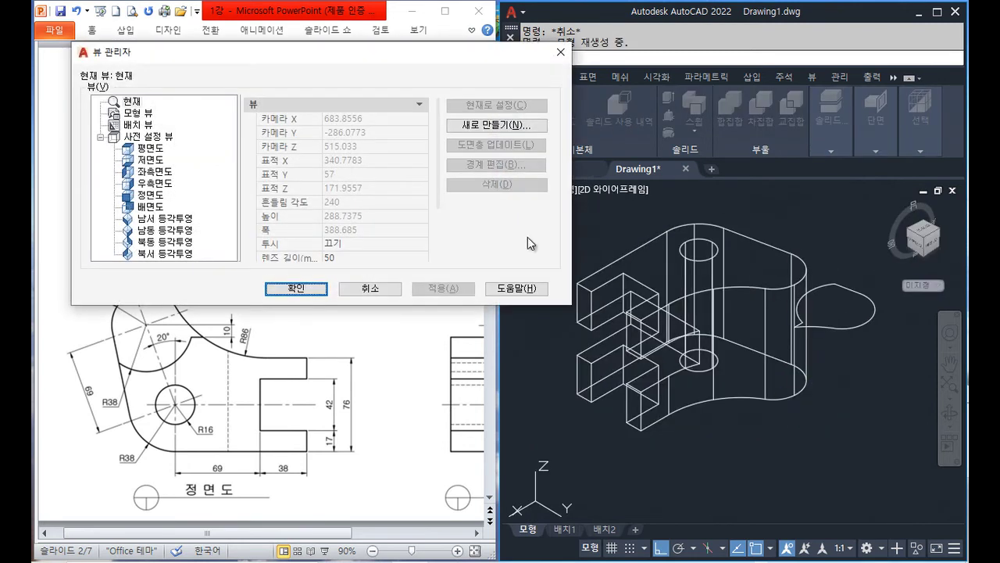
pyautogui.doubleClick(159, 230)
pyautogui.click(322, 294)
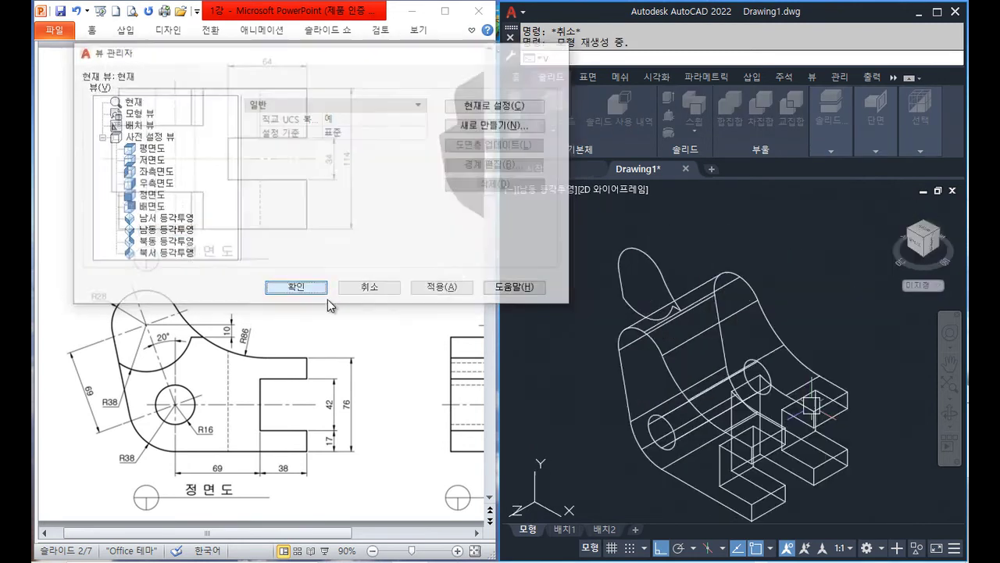
pyautogui.moveTo(649, 342)
pyautogui.keyDown('shift'); pyautogui.mouseDown(button='middle')
pyautogui.moveTo(679, 390)
pyautogui.moveTo(814, 382)
pyautogui.moveTo(829, 367)
pyautogui.mouseUp(button='middle'); pyautogui.keyUp('shift')
pyautogui.moveTo(922, 239)
pyautogui.mouseDown()
pyautogui.moveTo(870, 248)
pyautogui.moveTo(892, 266)
pyautogui.mouseUp()
pyautogui.click(948, 206)
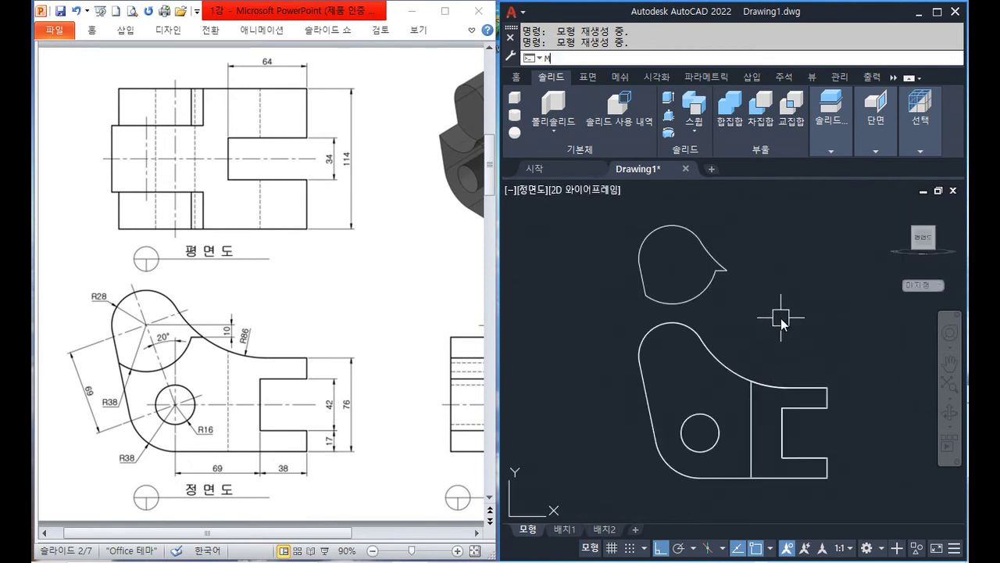
# Step: Move the teardrop outline down onto the top quadrant of the bracket's lower arc
pyautogui.press('Return')
pyautogui.click(731, 273)
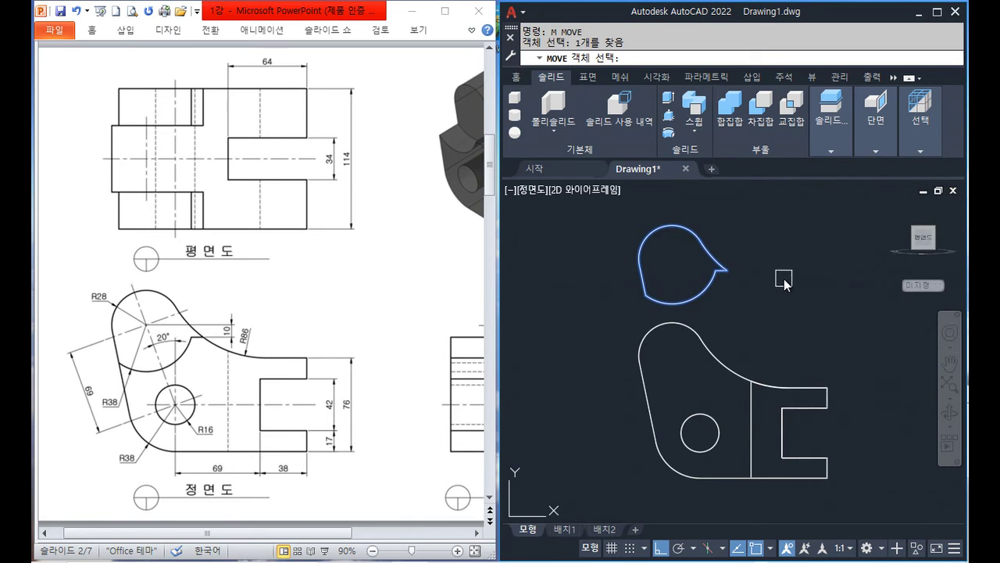
pyautogui.press('Return')
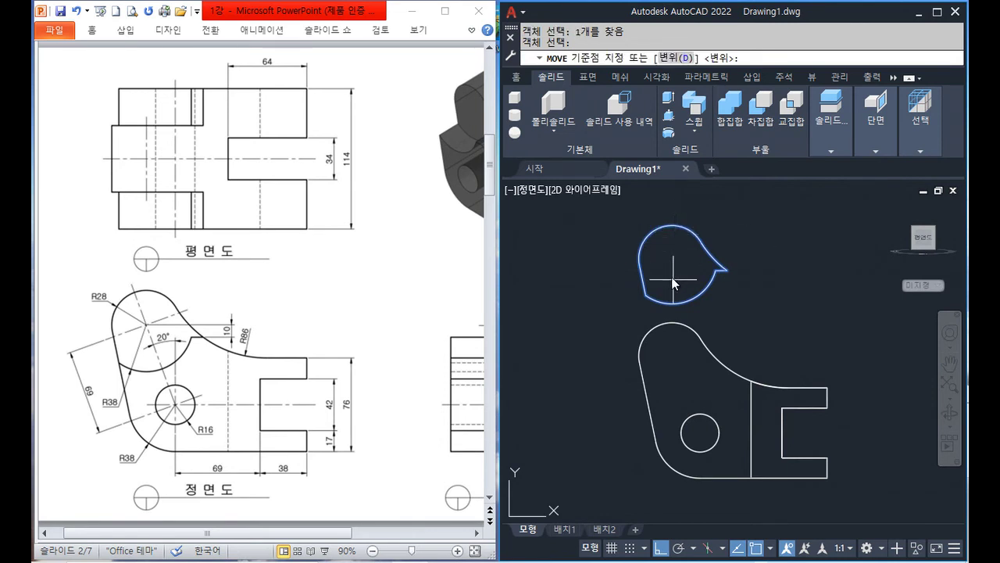
pyautogui.click(674, 227)
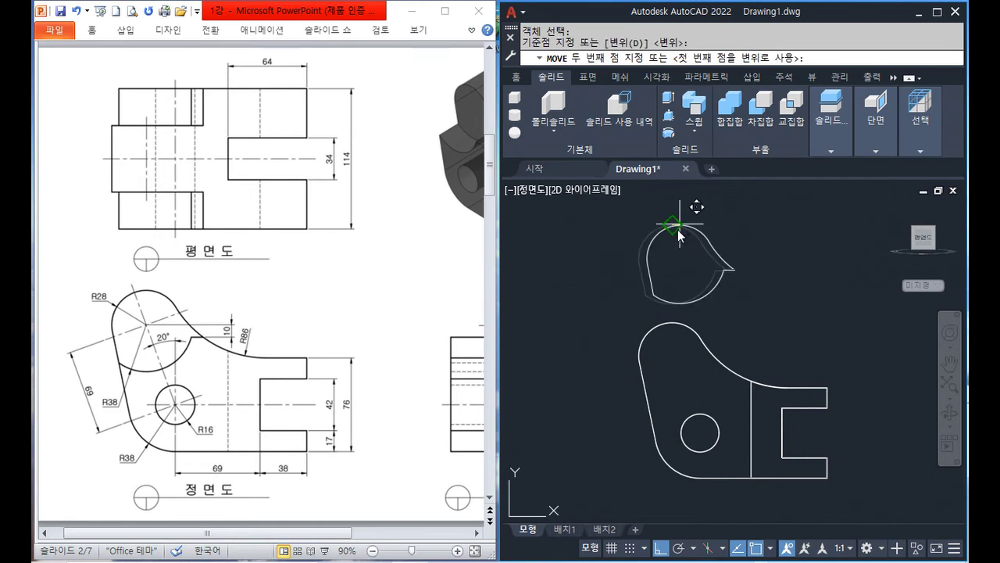
pyautogui.click(671, 321)
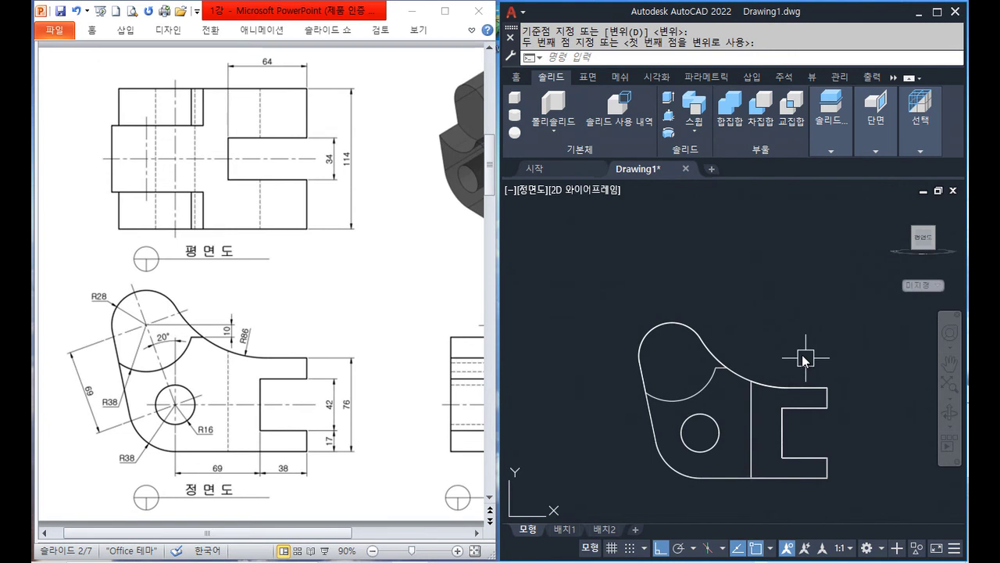
pyautogui.click(376, 270)
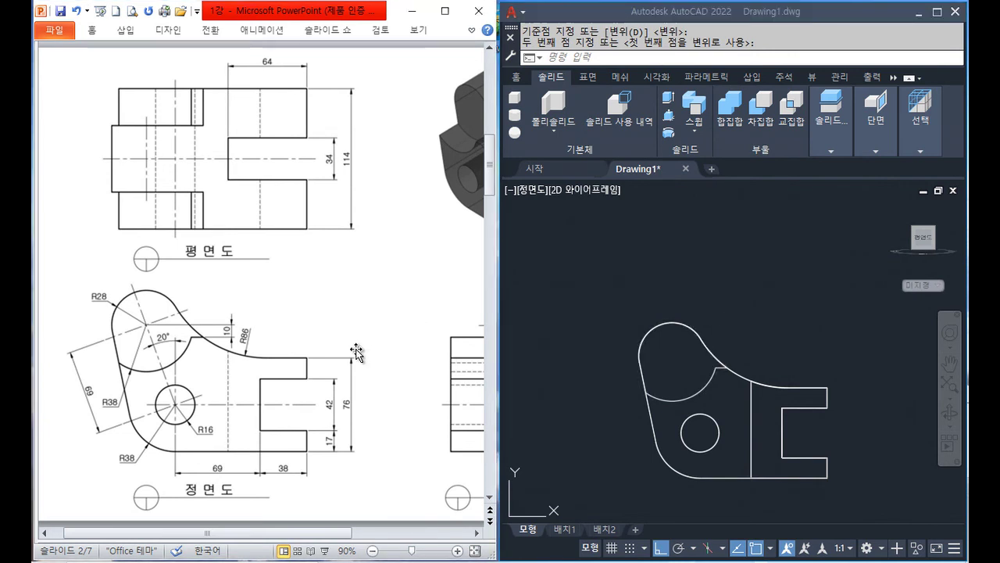
# Step: Read the 114 and 54 dimensions off the slide and compute 114-54 = 60 with CAL
pyautogui.keyDown('ctrl'); pyautogui.scroll(-2, 349, 352); pyautogui.keyUp('ctrl')
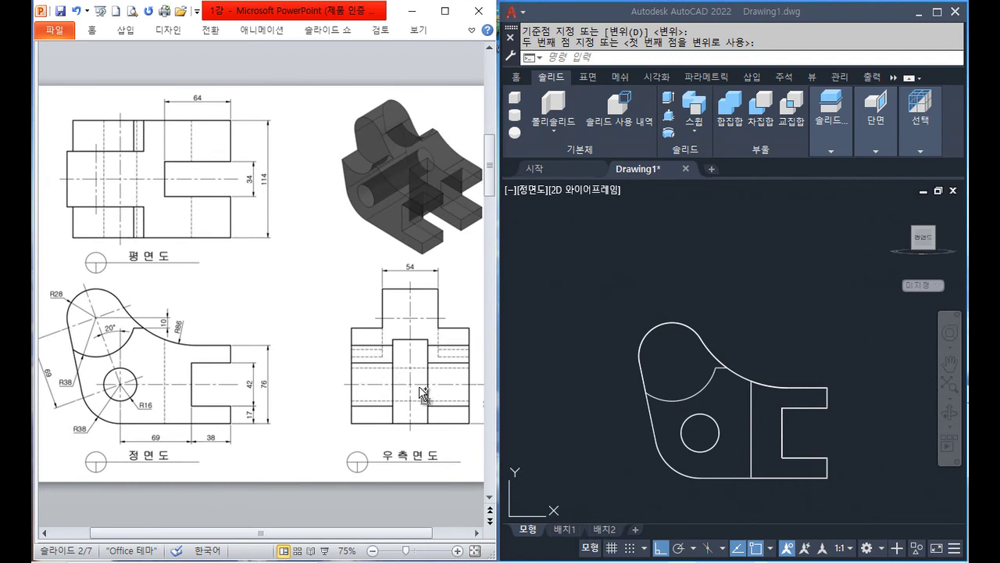
pyautogui.moveTo(425, 263); pyautogui.dragTo(423, 274)
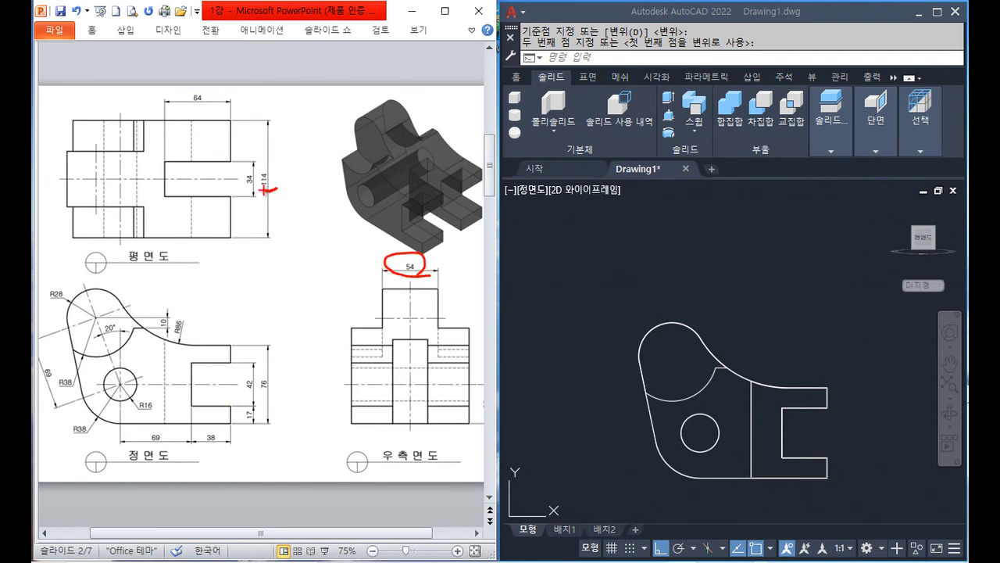
pyautogui.press('Escape')
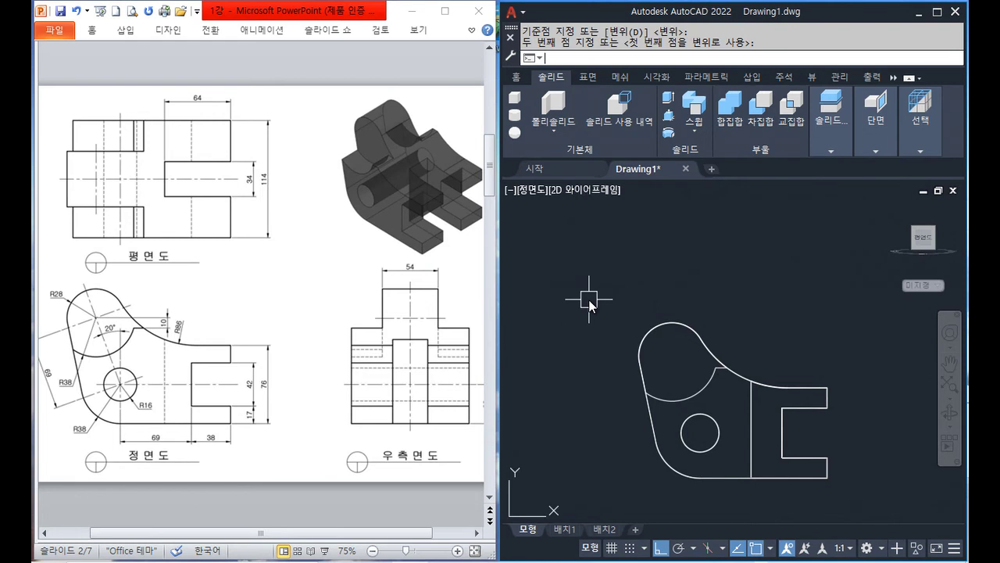
pyautogui.write('CAL')
pyautogui.press('Return')
pyautogui.write('114-54')
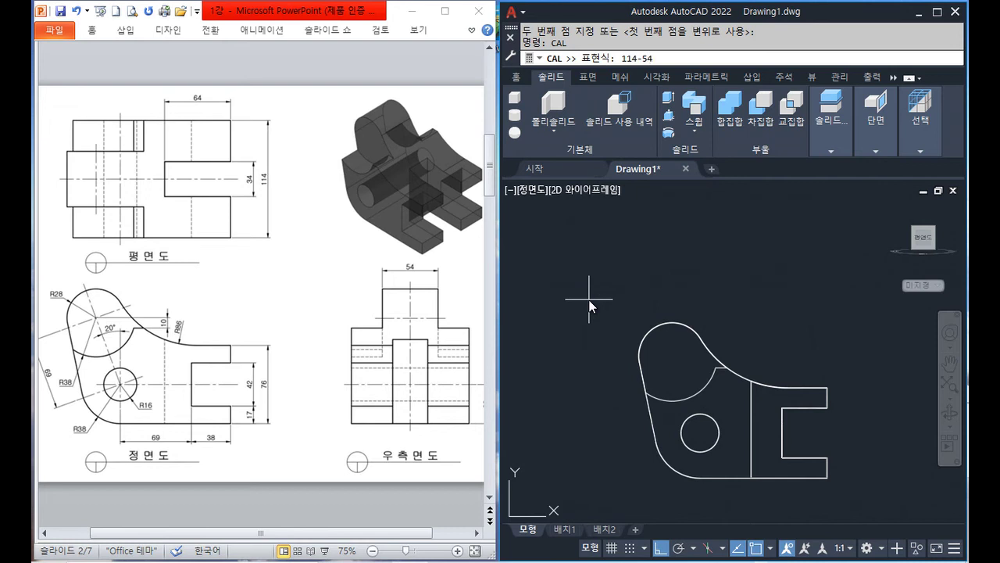
pyautogui.press('Return')
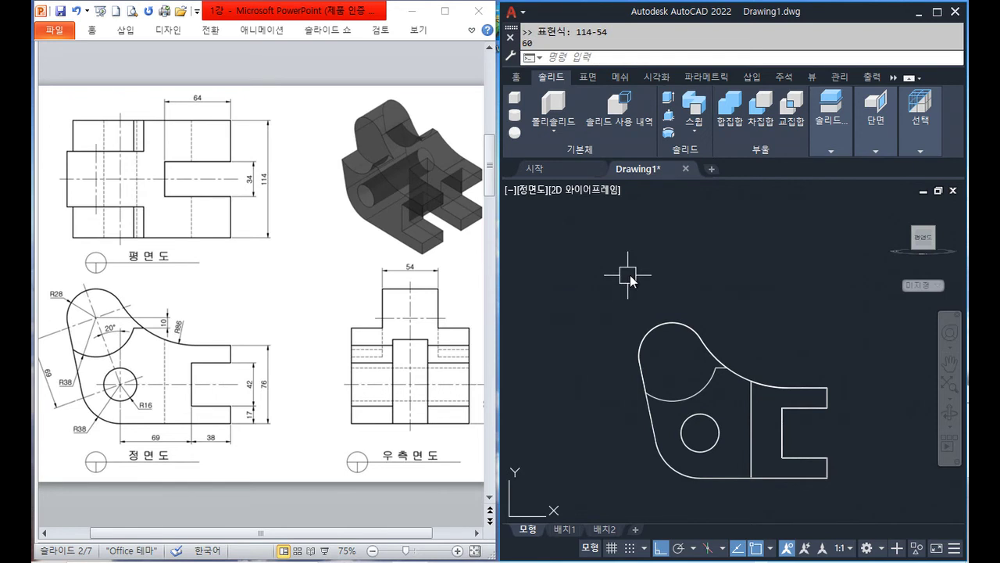
pyautogui.click(712, 359)
# Step: Set the view to SE Isometric from the View Manager
pyautogui.press('Return')
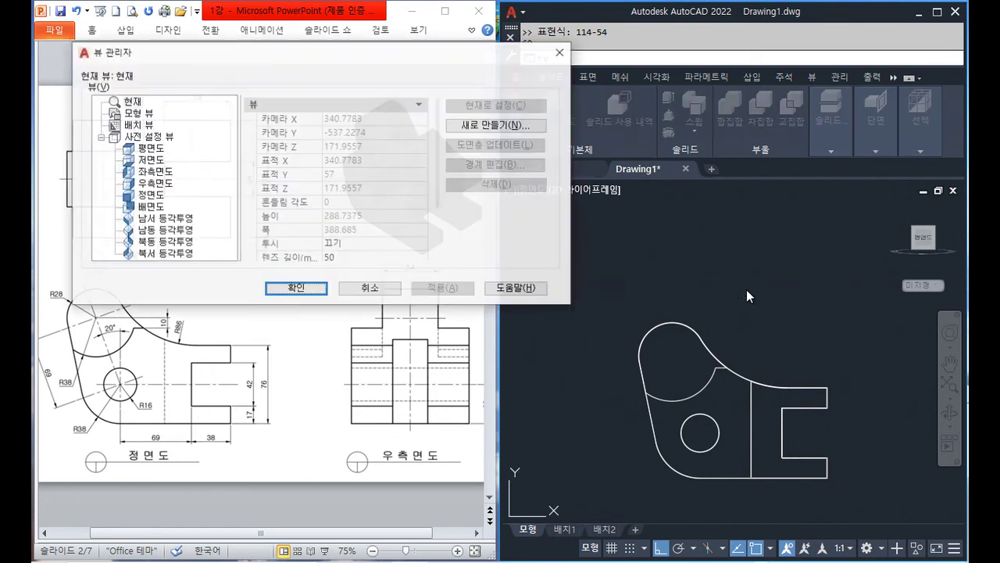
pyautogui.click(156, 230)
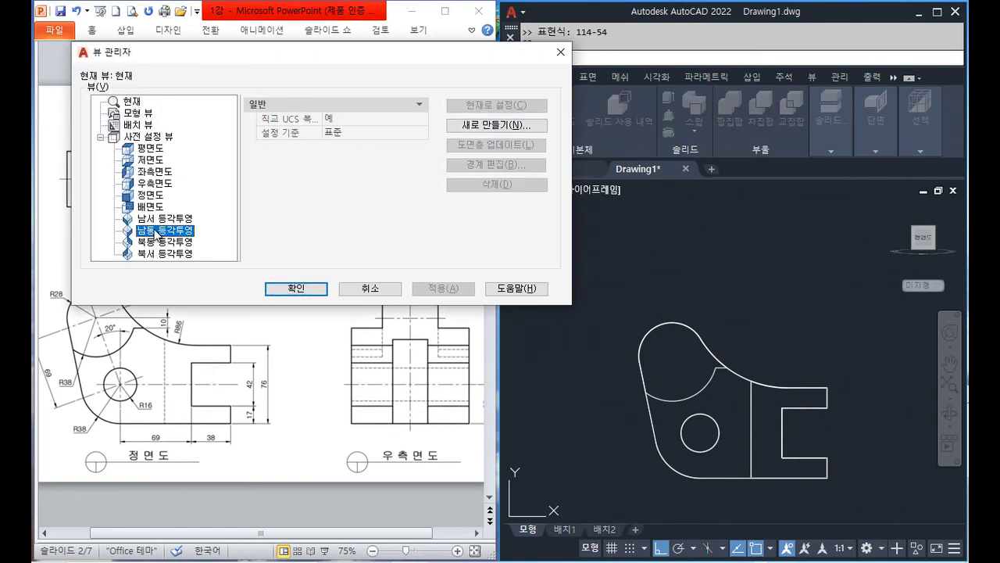
pyautogui.click(296, 288)
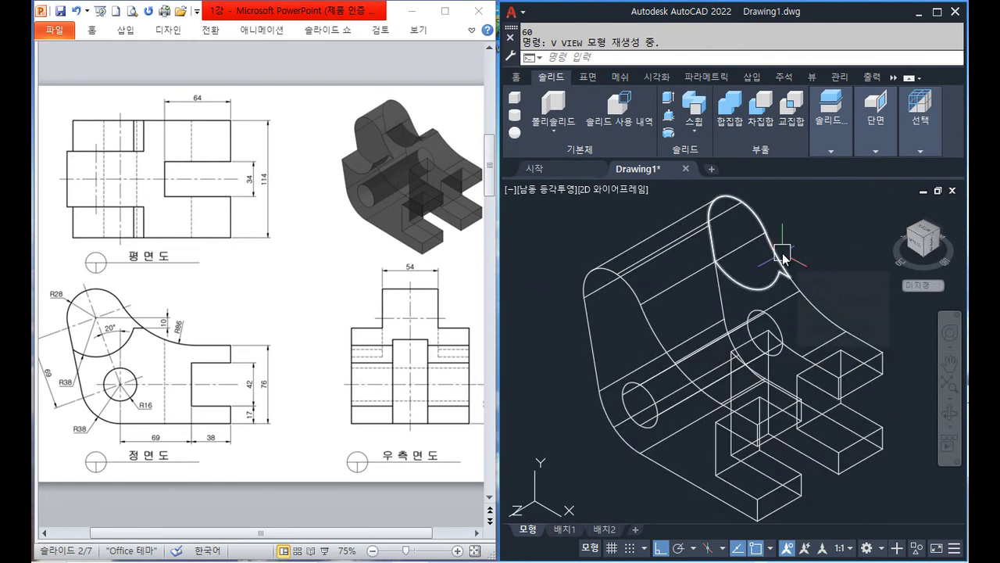
# Step: Extrude the teardrop outline 30 units into a solid
pyautogui.write('EXT')
pyautogui.press('Return')
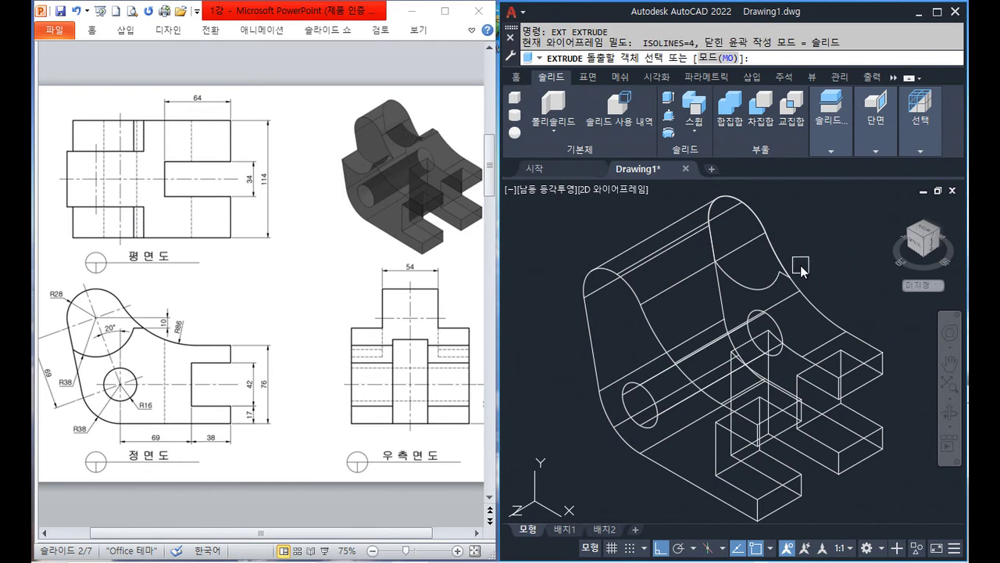
pyautogui.click(764, 291)
pyautogui.press('Return')
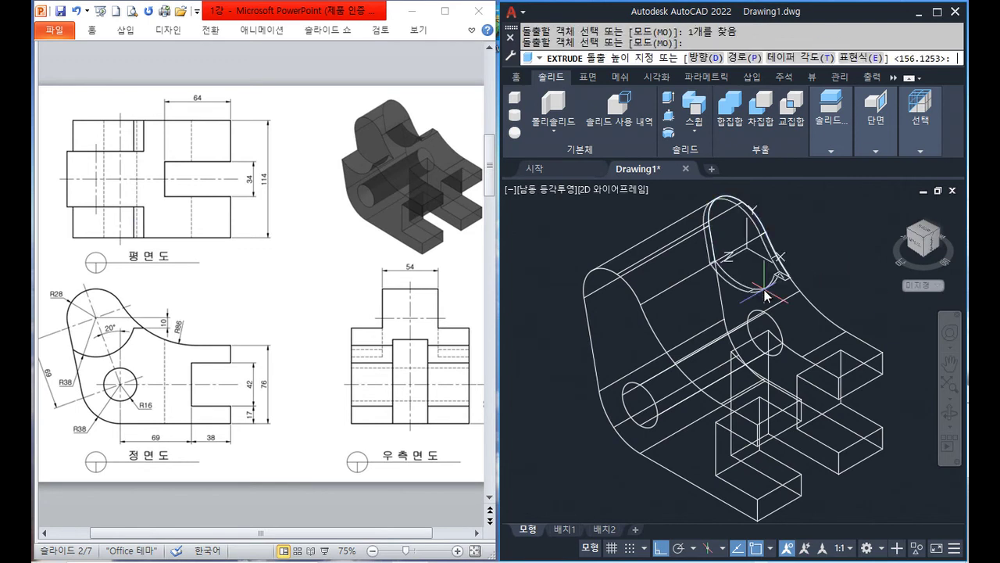
pyautogui.press('F8')
pyautogui.write('3')
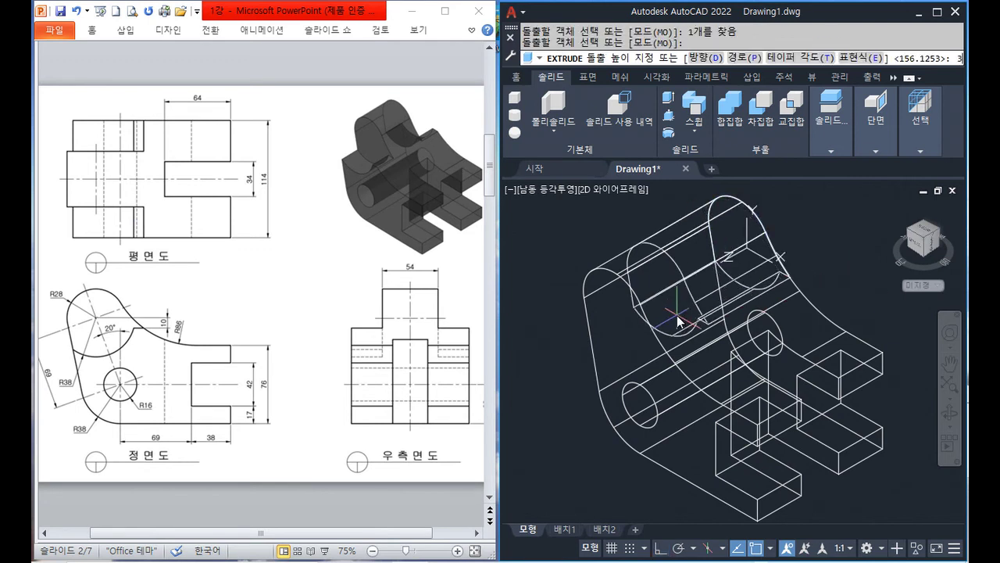
pyautogui.write('0')
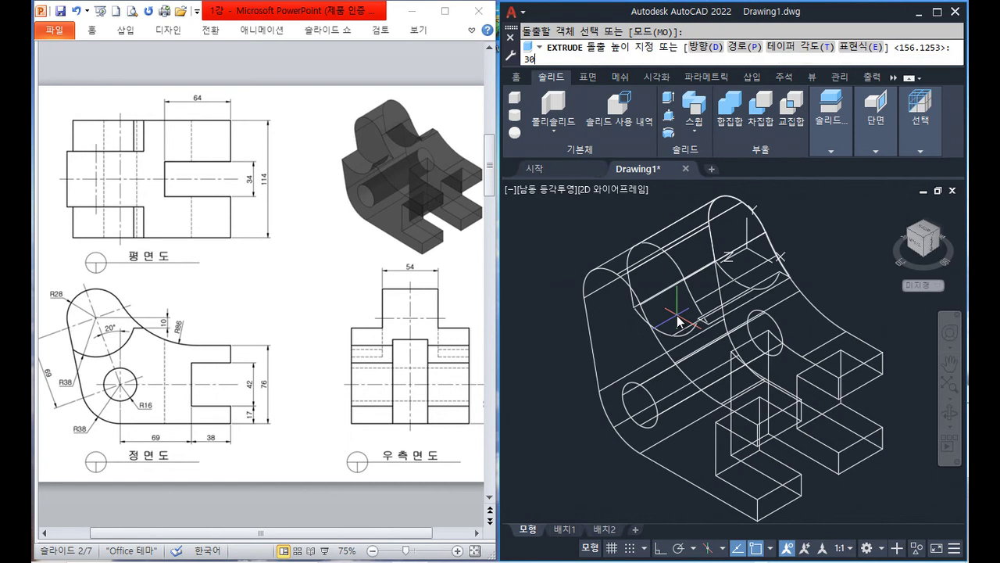
pyautogui.press('Return')
pyautogui.press('F8')
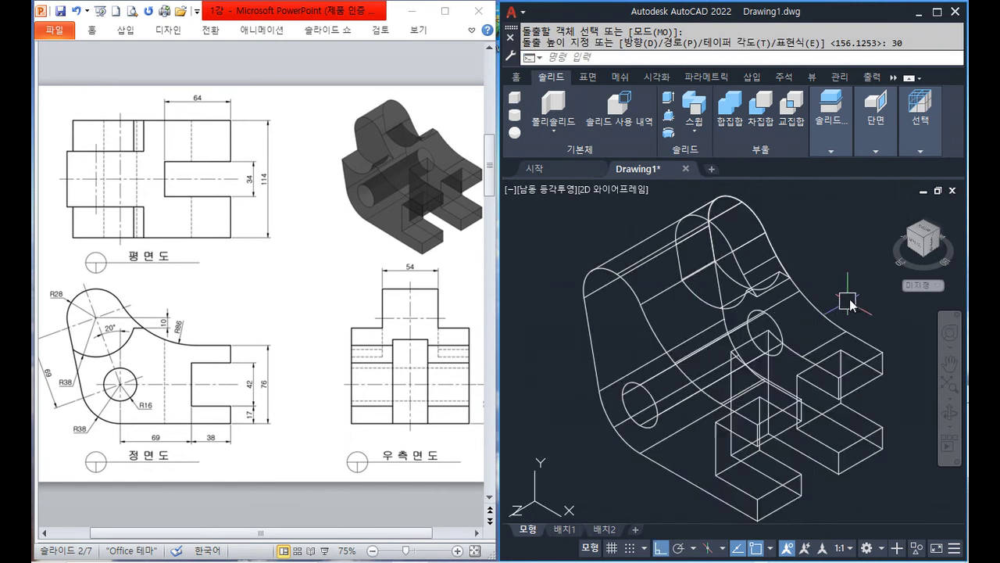
pyautogui.moveTo(925, 238)
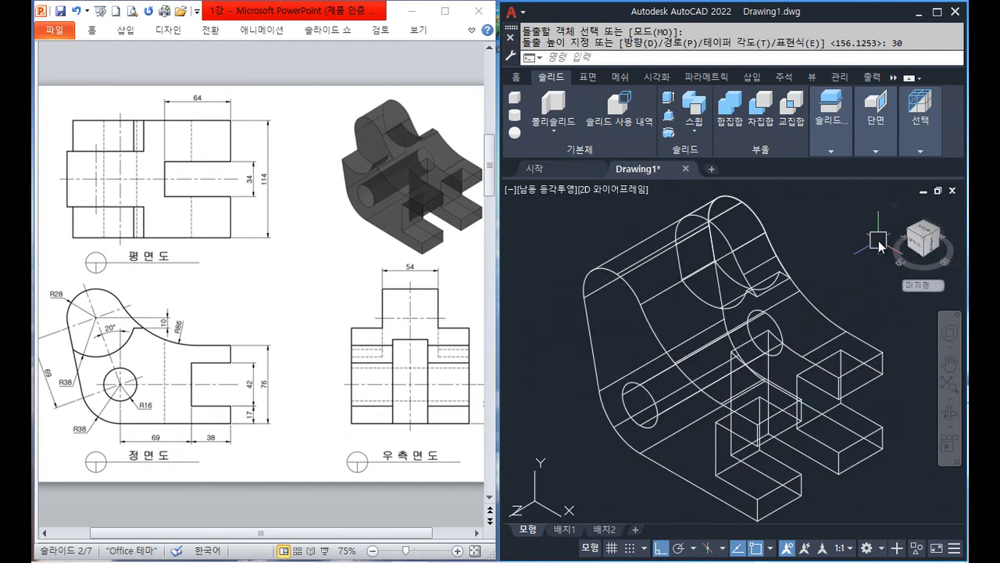
pyautogui.moveTo(812, 250); pyautogui.dragTo(834, 317, button='middle')
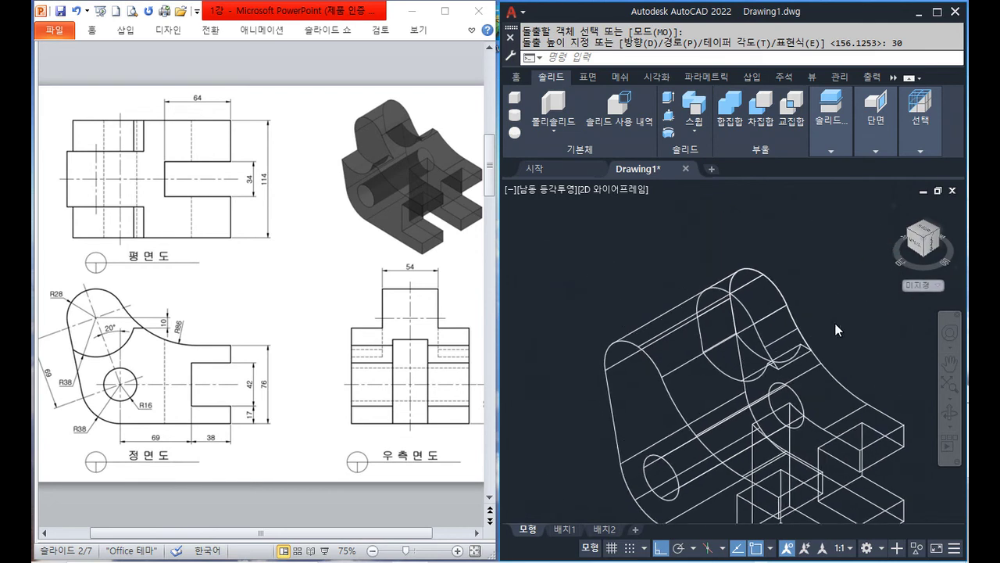
pyautogui.moveTo(897, 351); pyautogui.dragTo(850, 272, button='middle')
pyautogui.write('UCS')
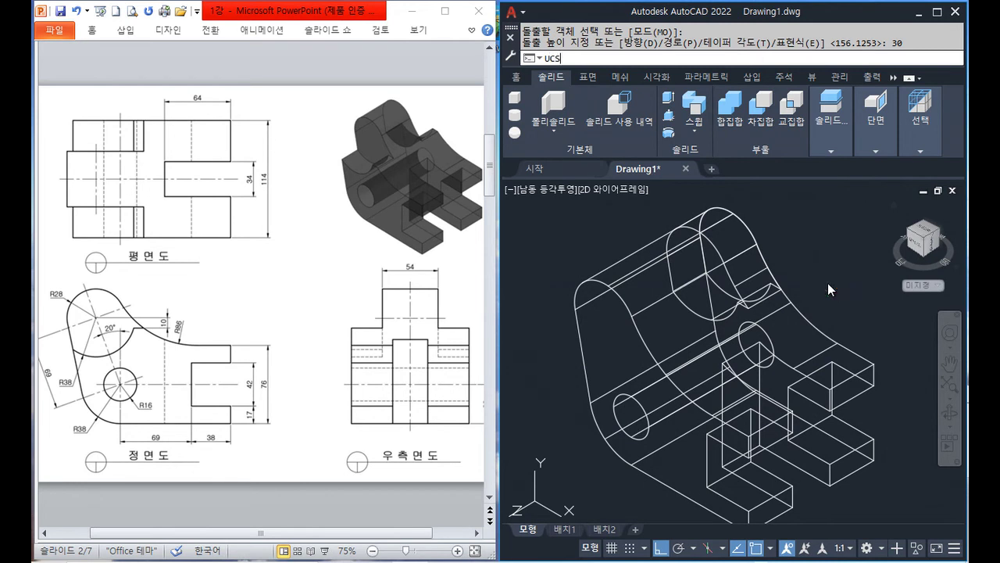
# Step: Select the top lobe solid for mirroring and choose a Midpoint snap
pyautogui.press('Return')
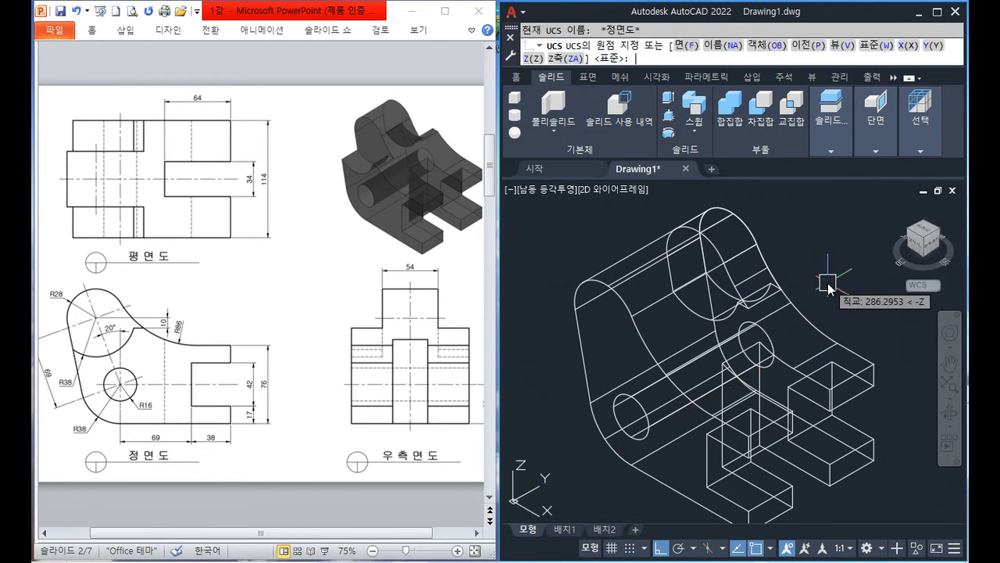
pyautogui.moveTo(828, 287)
pyautogui.mouseDown(button='middle')
pyautogui.moveTo(850, 308)
pyautogui.moveTo(857, 295)
pyautogui.mouseUp(button='middle')
pyautogui.write('M')
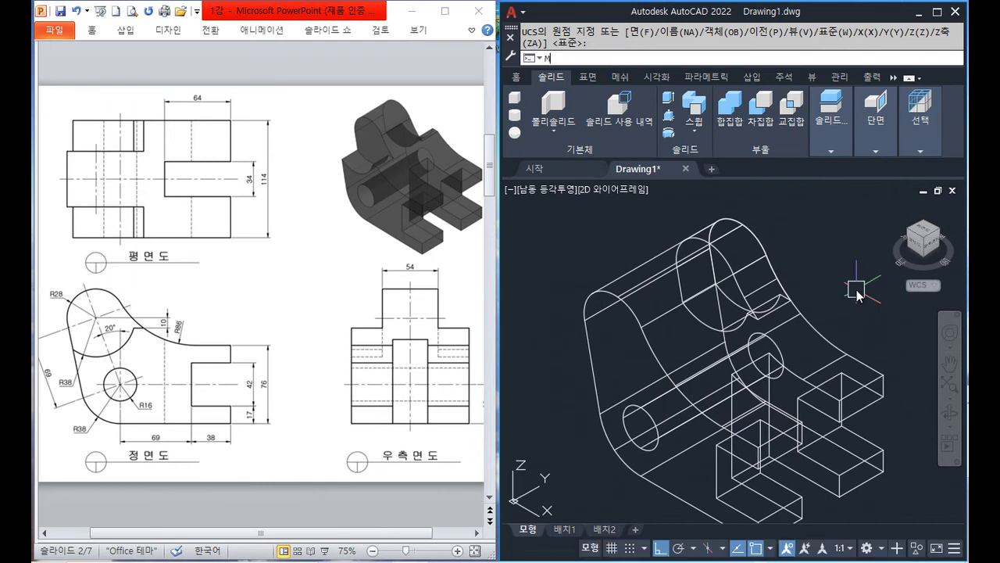
pyautogui.press('Return')
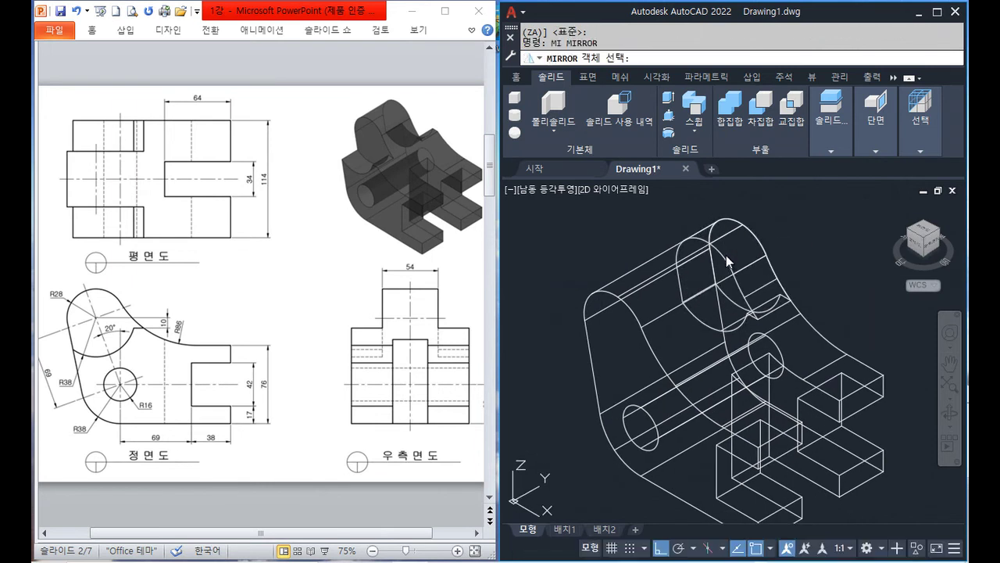
pyautogui.click(726, 255)
pyautogui.press('Return')
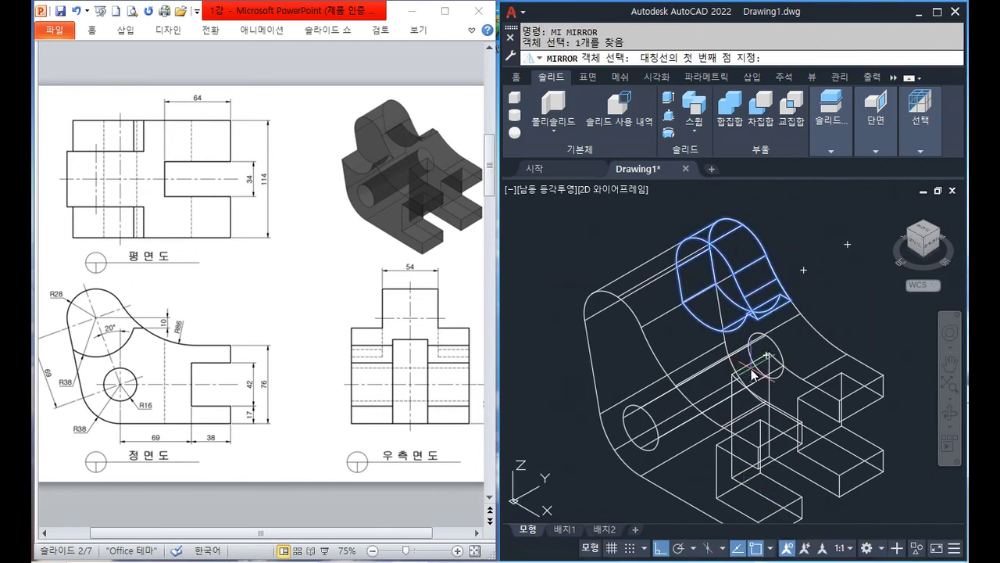
pyautogui.keyDown('shift'); pyautogui.rightClick(828, 461); pyautogui.keyUp('shift')
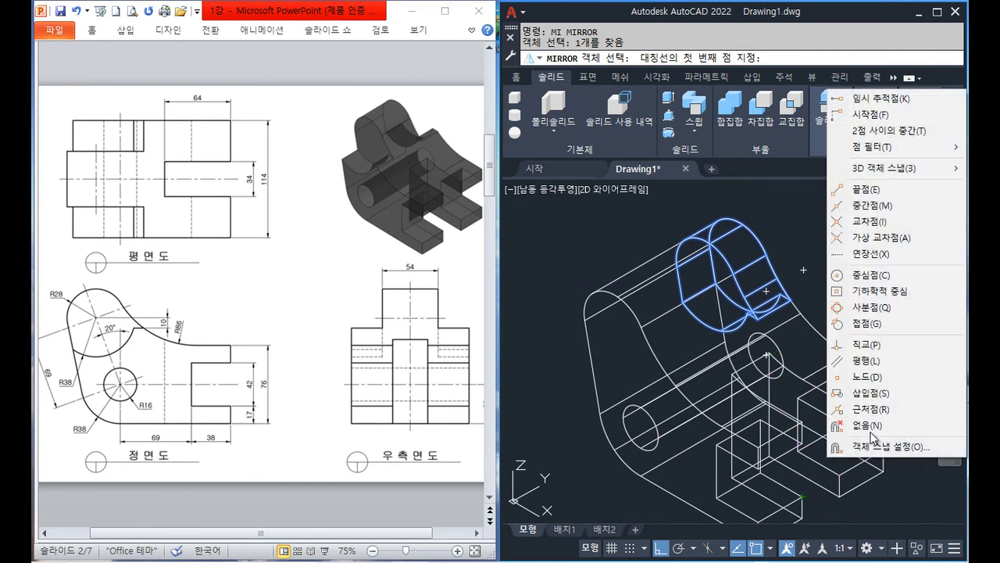
pyautogui.click(869, 205)
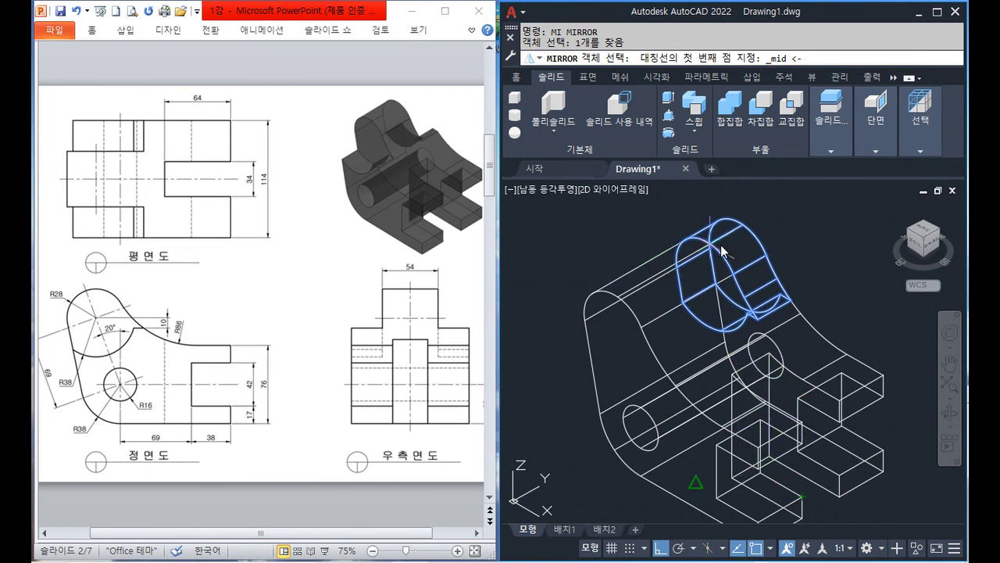
# Step: In Top view, mirror the lobe across the bracket's midline, keeping the original
pyautogui.moveTo(750, 422); pyautogui.dragTo(742, 367, button='middle')
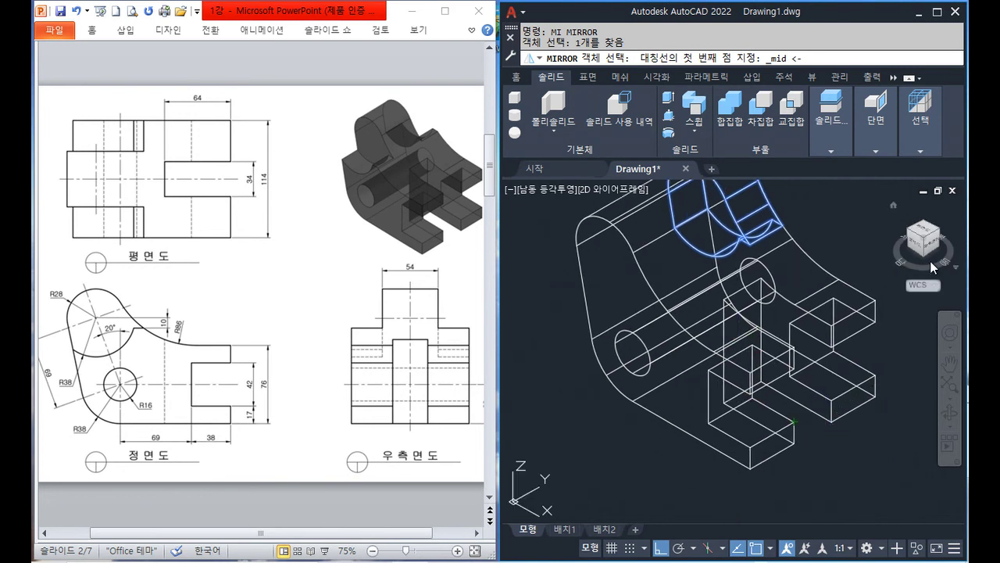
pyautogui.click(918, 233)
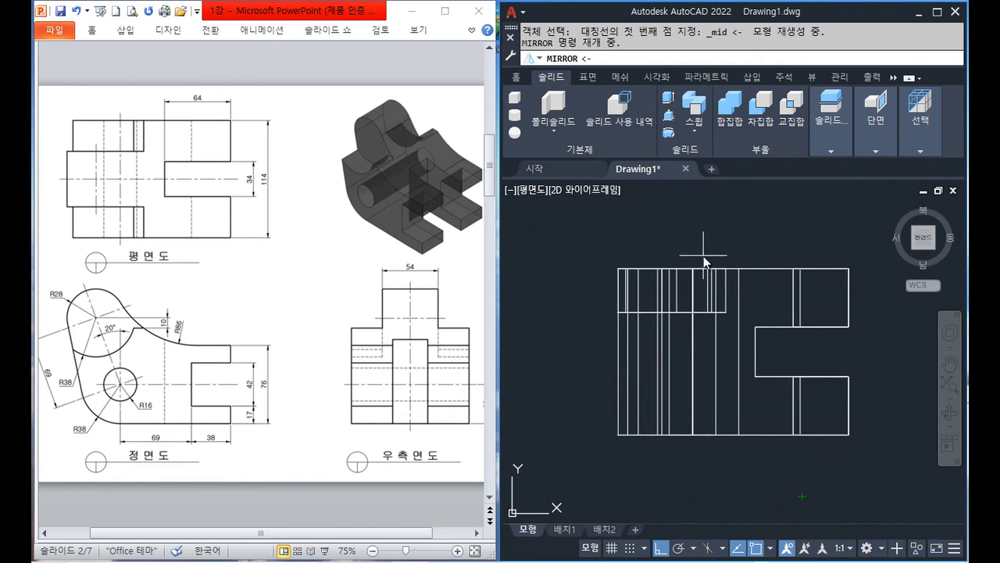
pyautogui.click(620, 357)
pyautogui.click(551, 373)
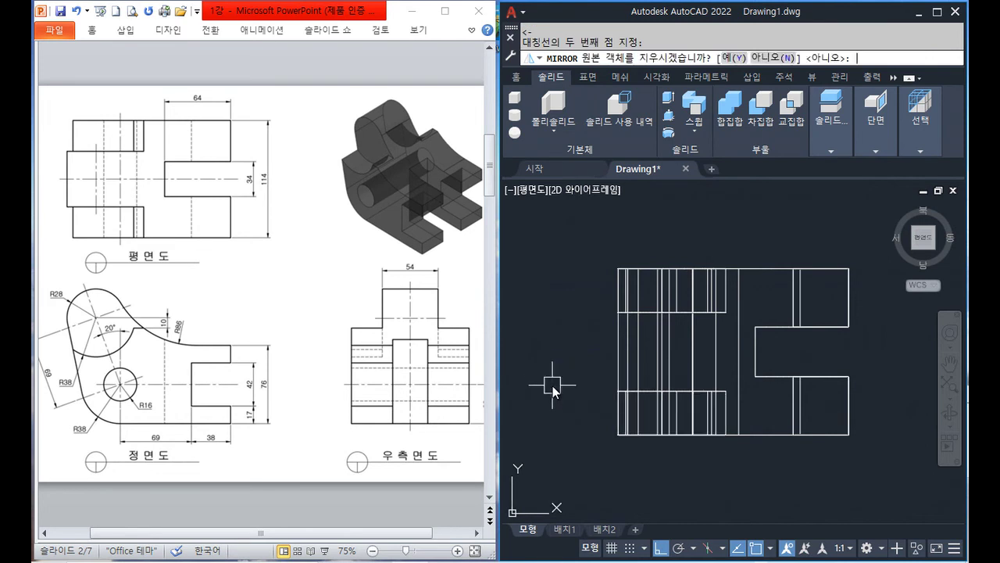
pyautogui.press('Return')
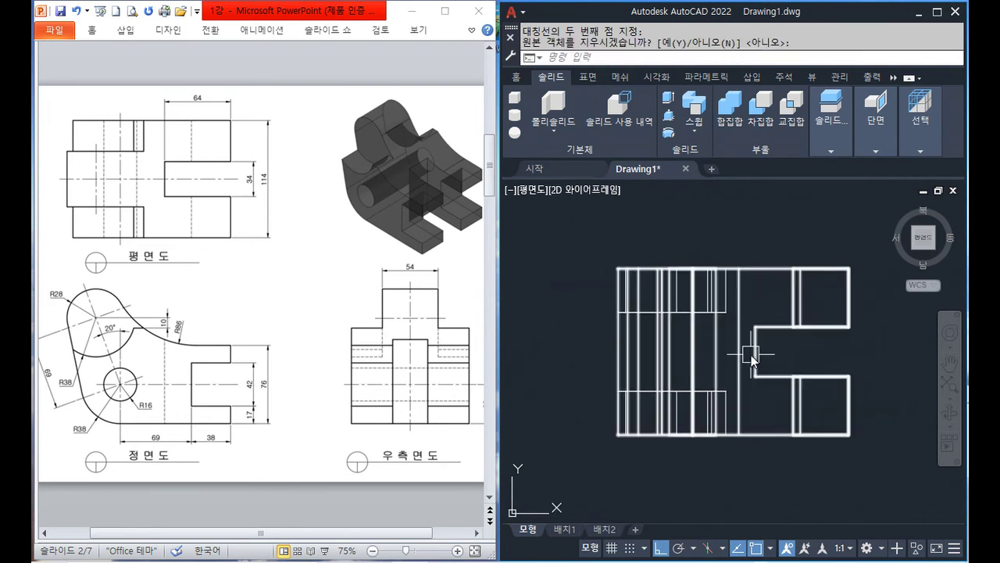
pyautogui.write('v')
pyautogui.press('Return')
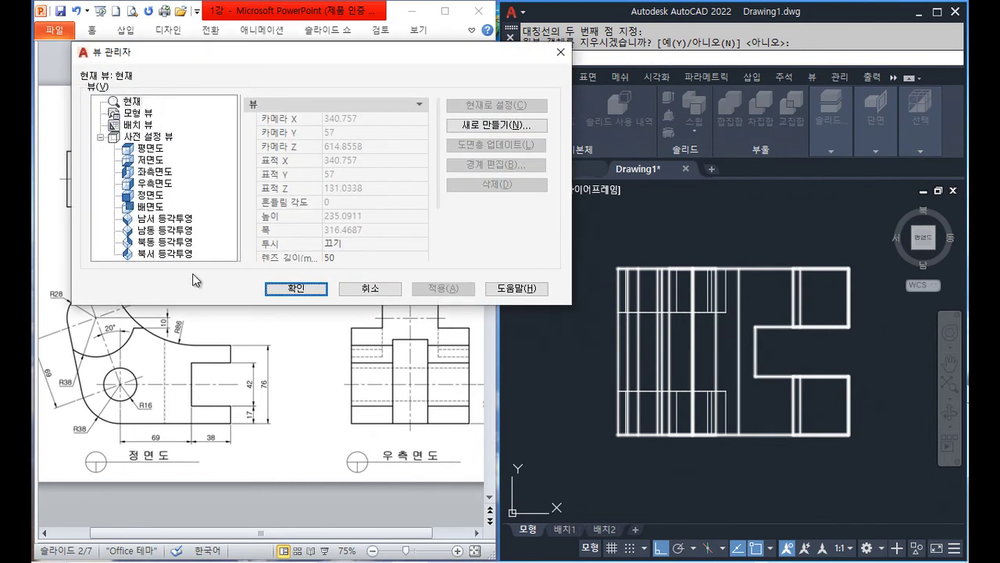
# Step: Restore the SE Isometric view and recentre the bracket in the viewport
pyautogui.doubleClick(159, 229)
pyautogui.click(296, 289)
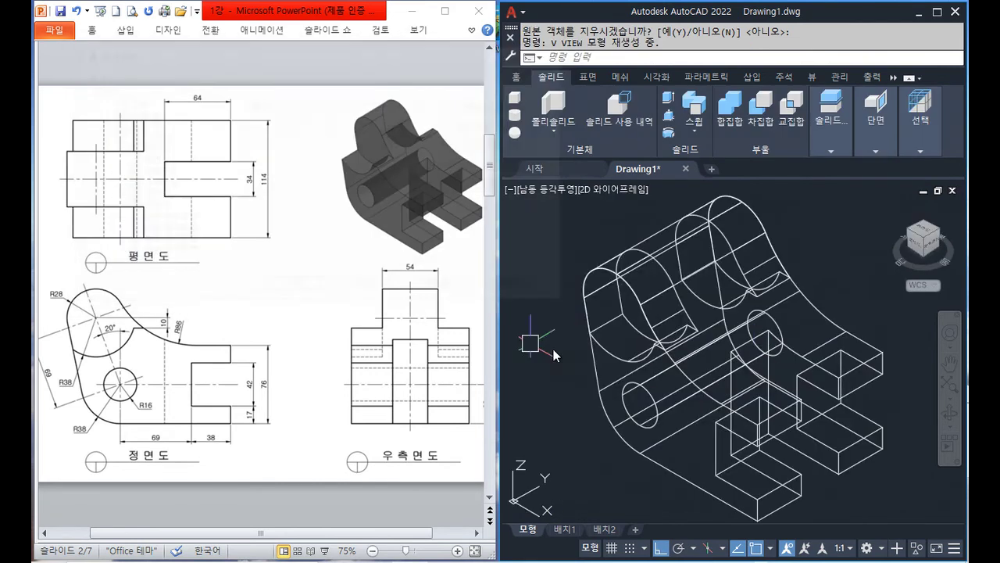
pyautogui.moveTo(893, 339); pyautogui.dragTo(850, 351, button='middle')
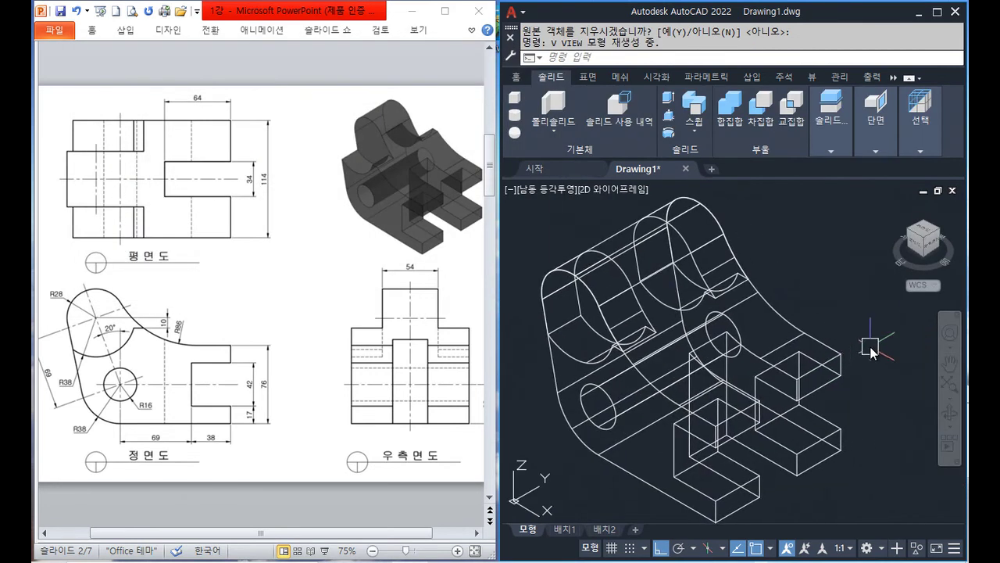
pyautogui.moveTo(851, 297); pyautogui.dragTo(873, 306, button='middle')
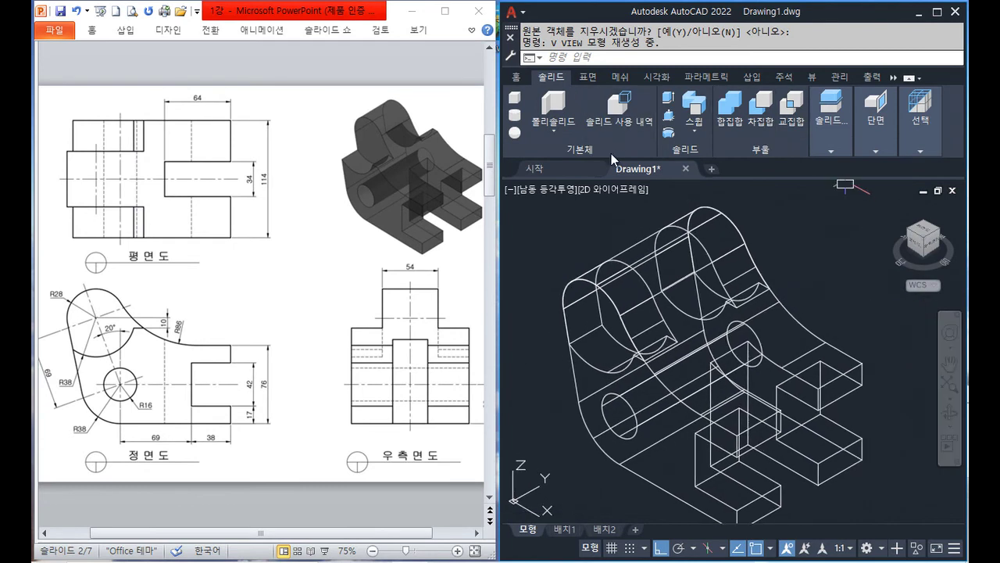
# Step: Subtract both 30-unit lobe solids from the main bracket with SUBTRACT, cutting two slots
pyautogui.write('su')
pyautogui.press('Return')
pyautogui.click(638, 236)
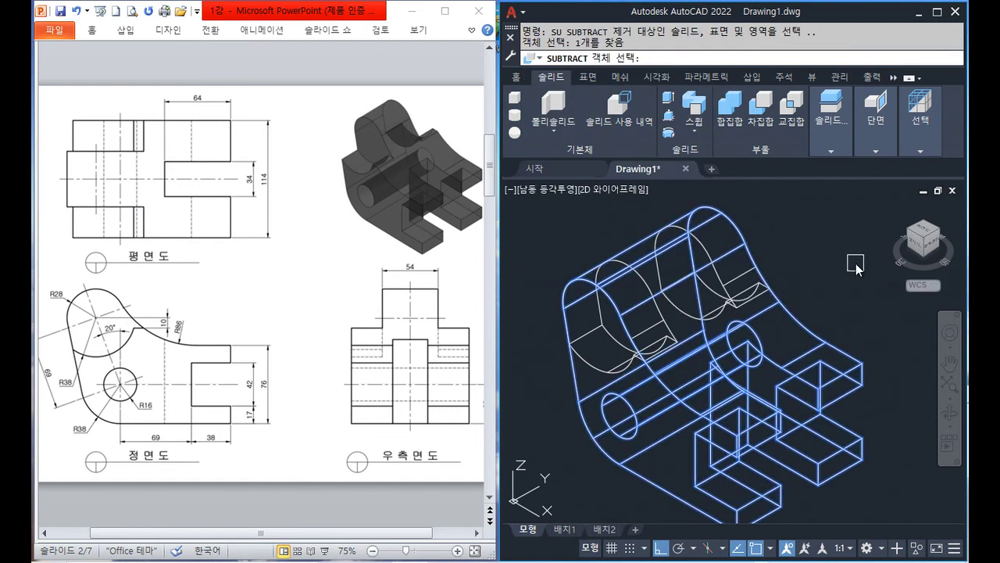
pyautogui.press('Return')
pyautogui.scroll(-1, 591, 222)
pyautogui.scroll(-1, 594, 234)
pyautogui.scroll(-1, 598, 261)
pyautogui.click(593, 259)
pyautogui.click(795, 455)
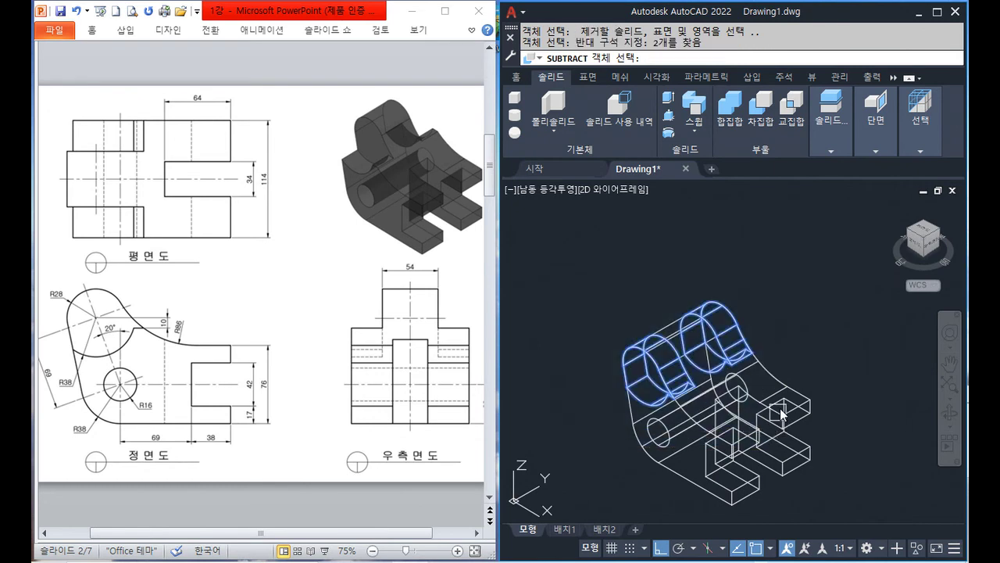
pyautogui.press('Return')
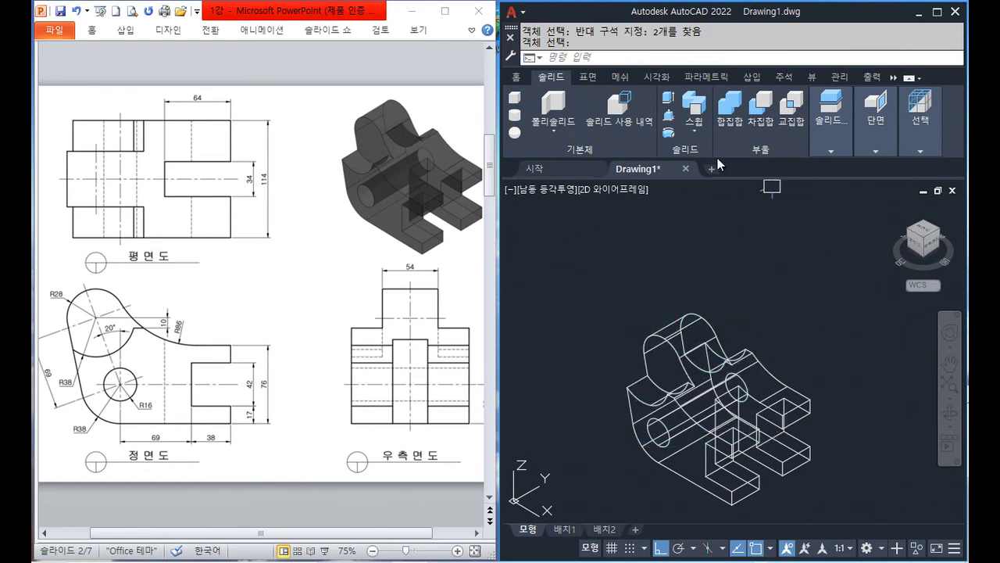
# Step: Apply the Hidden visual style to the bracket from the Visual Styles Manager
pyautogui.write('VISUALSTYLES')
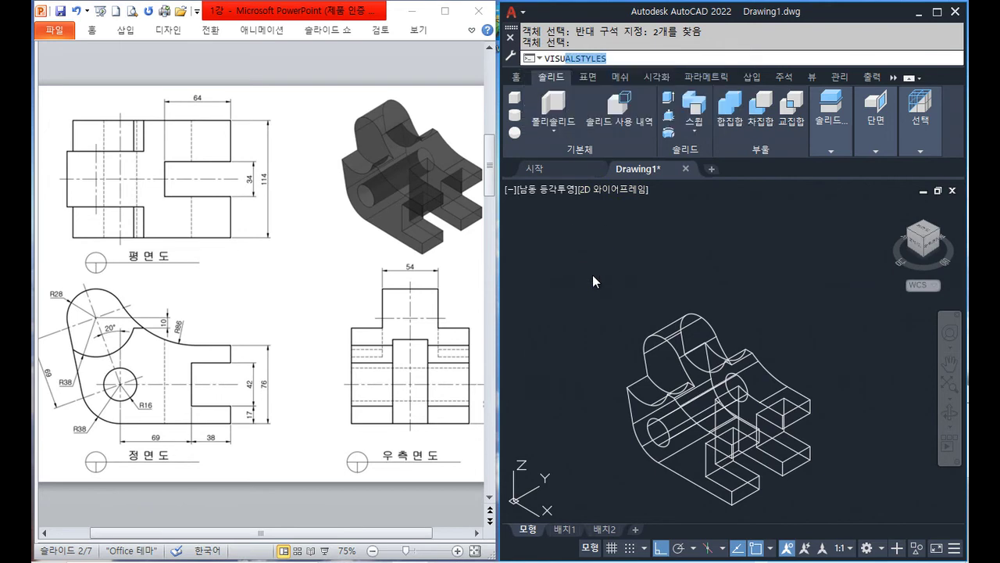
pyautogui.press('Return')
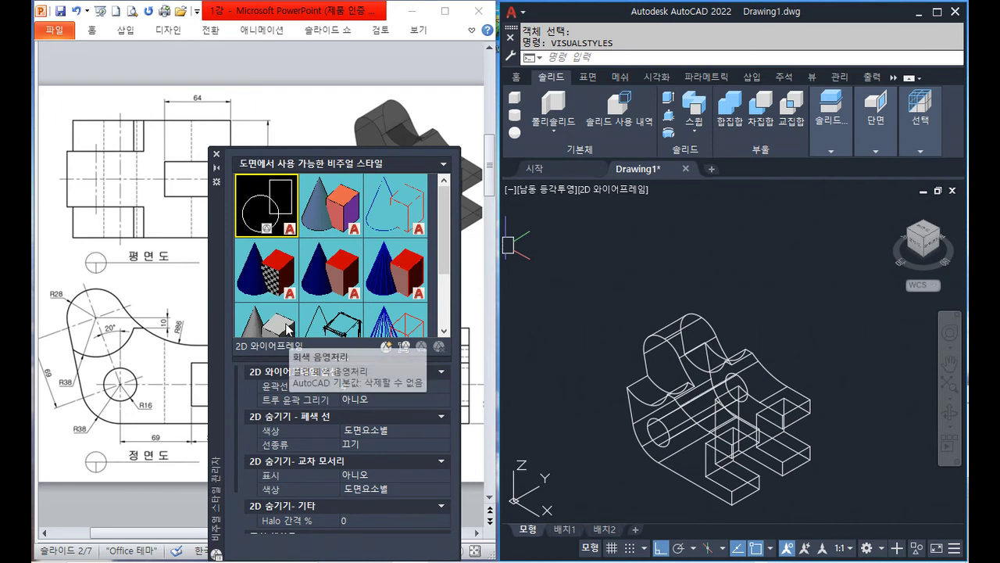
pyautogui.click(404, 219)
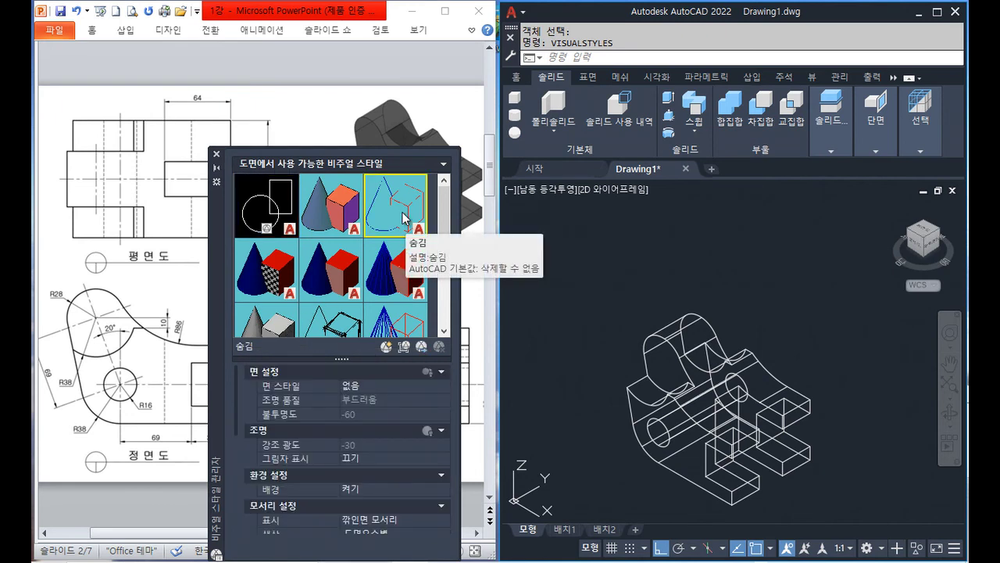
pyautogui.doubleClick(405, 219)
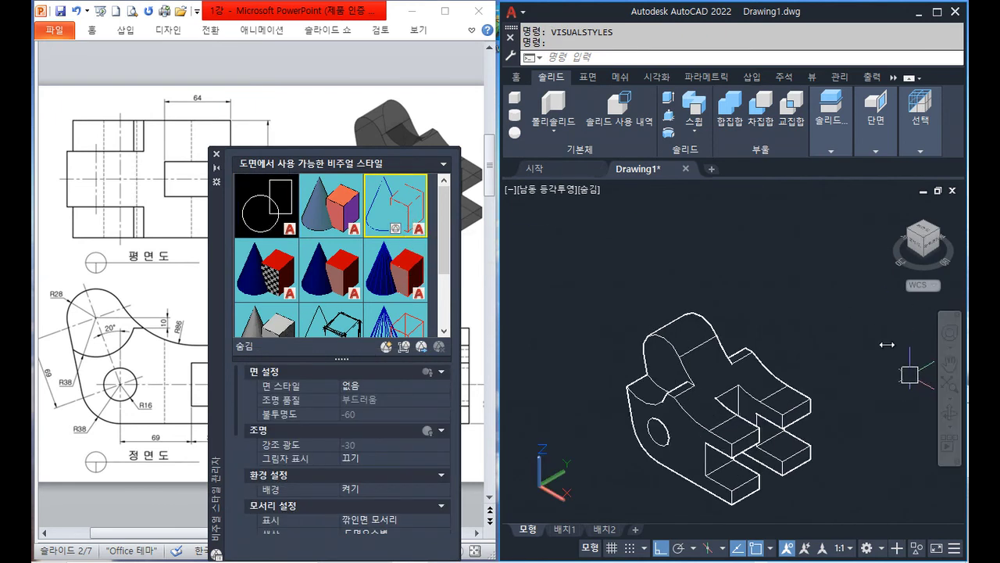
# Step: Move the Visual Styles palette down out of the way and shift the model up
pyautogui.click(223, 181)
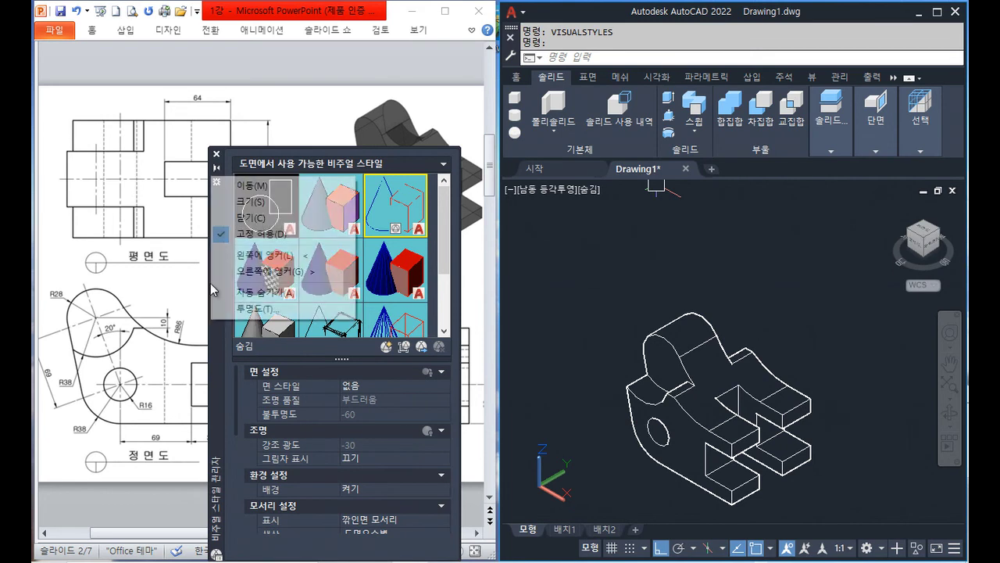
pyautogui.click(217, 355)
pyautogui.moveTo(217, 356); pyautogui.dragTo(235, 555)
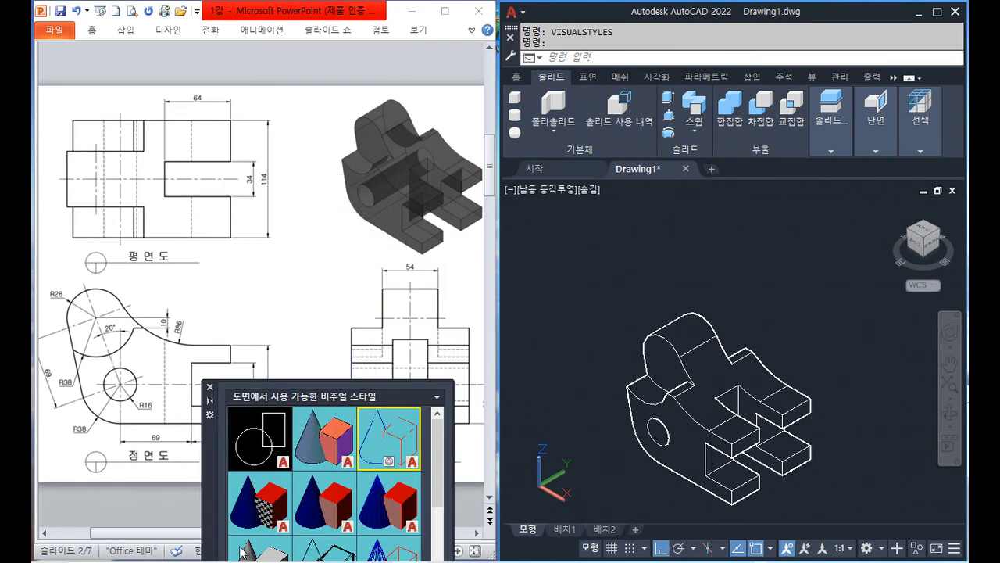
pyautogui.moveTo(830, 401); pyautogui.dragTo(825, 356, button='middle')
pyautogui.press('Escape')
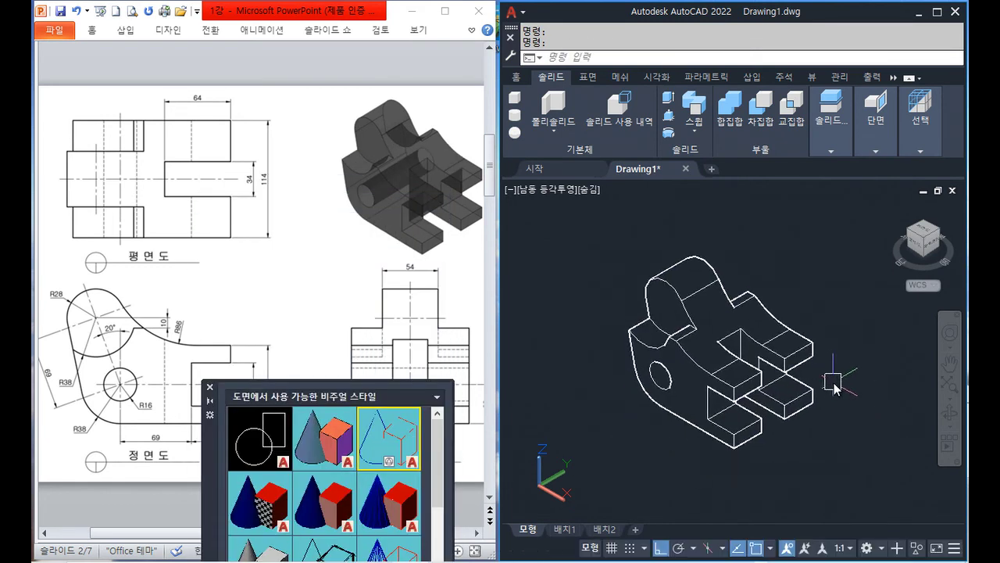
# Step: Switch the ViewCube to Top to show the bracket's plan view in Hidden style
pyautogui.click(918, 244)
pyautogui.click(924, 221)
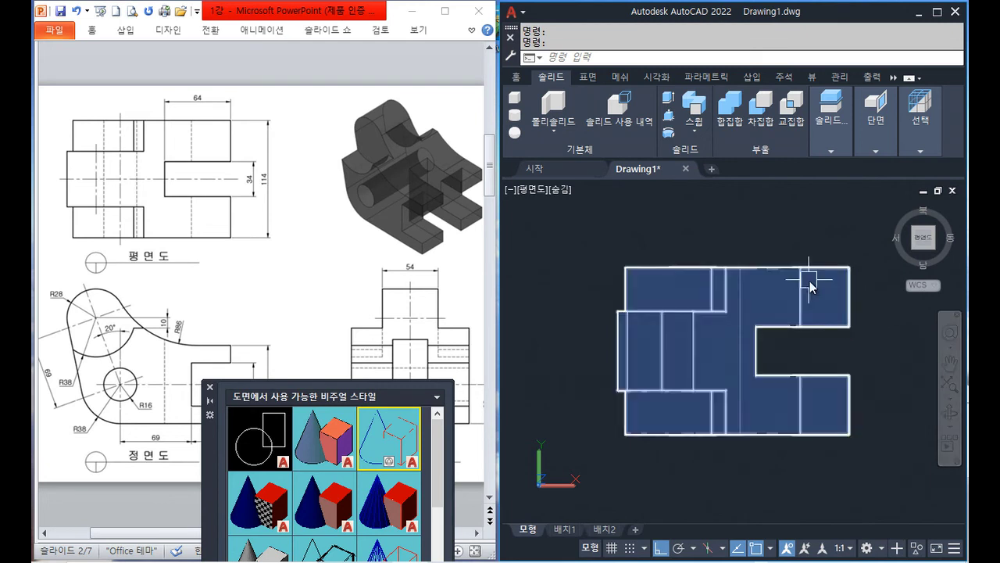
pyautogui.moveTo(835, 362)
pyautogui.keyDown('shift'); pyautogui.mouseDown(button='middle')
pyautogui.moveTo(862, 235)
pyautogui.moveTo(898, 235)
pyautogui.mouseUp(button='middle'); pyautogui.keyUp('shift')
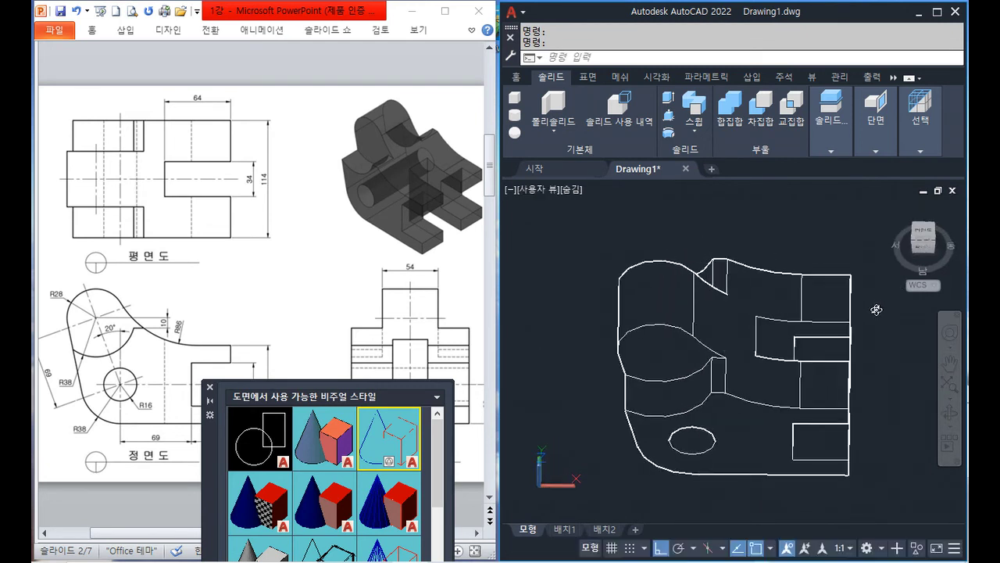
pyautogui.click(923, 235)
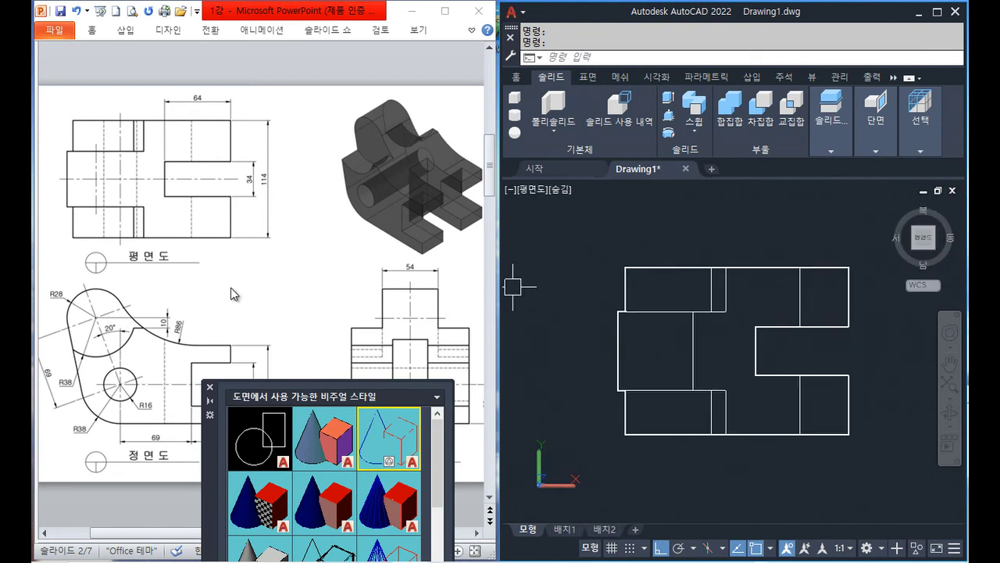
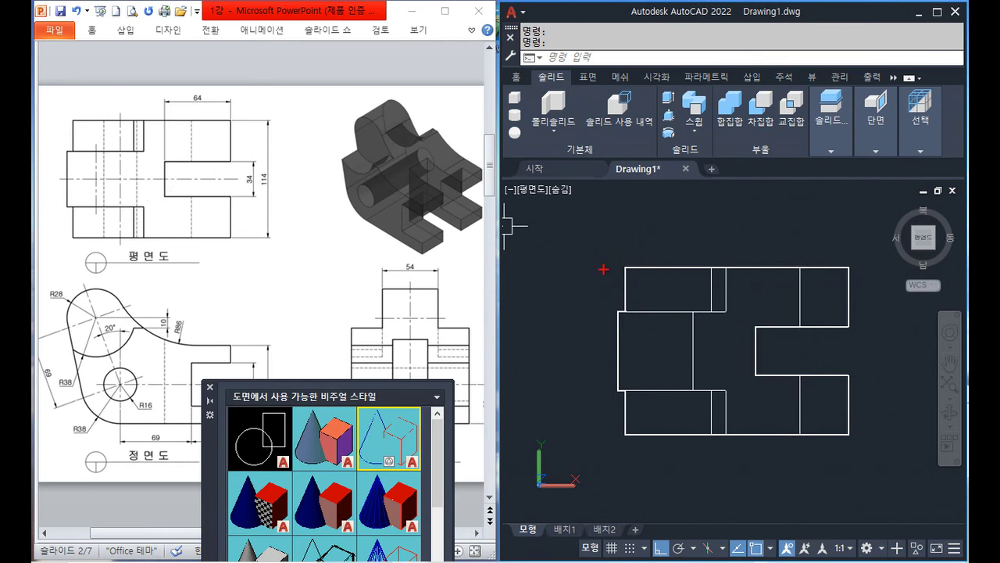
# Step: Compare the solid with the reference from the Front view, then from the Right view
pyautogui.click(925, 256)
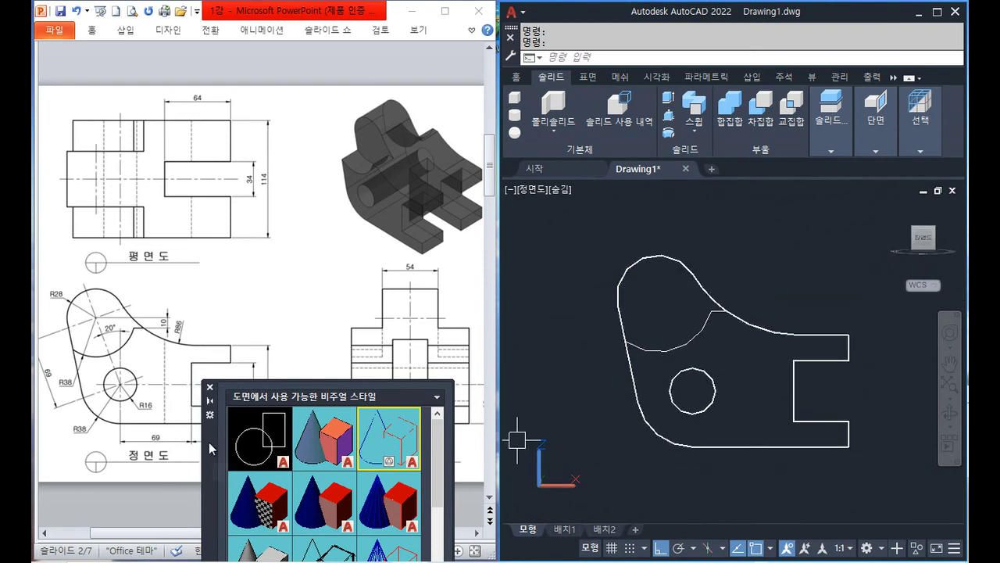
pyautogui.moveTo(209, 441); pyautogui.dragTo(253, 515)
pyautogui.click(843, 486)
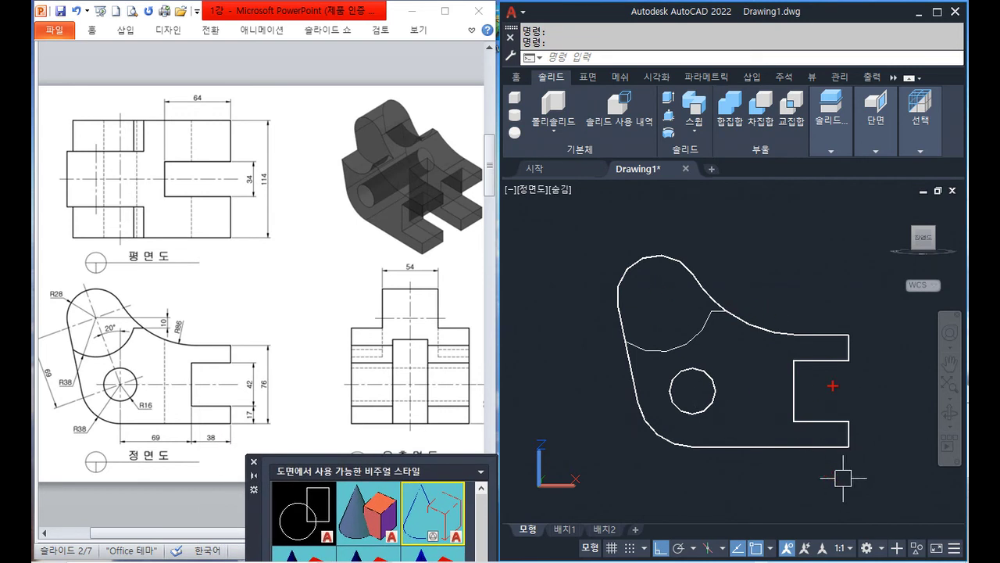
pyautogui.click(927, 247)
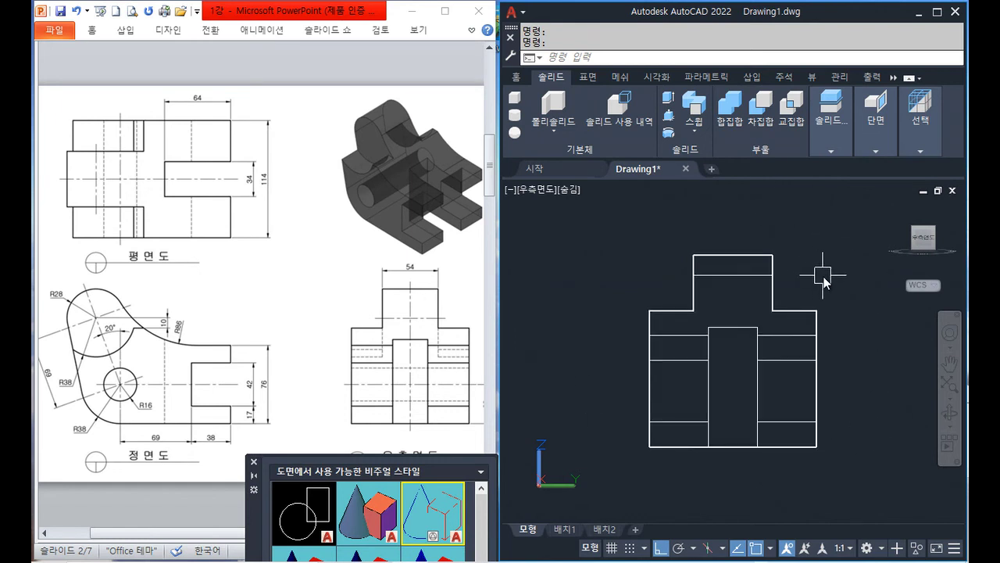
# Step: Apply the Shaded with Edges visual style to the solid
pyautogui.moveTo(253, 496); pyautogui.dragTo(202, 272)
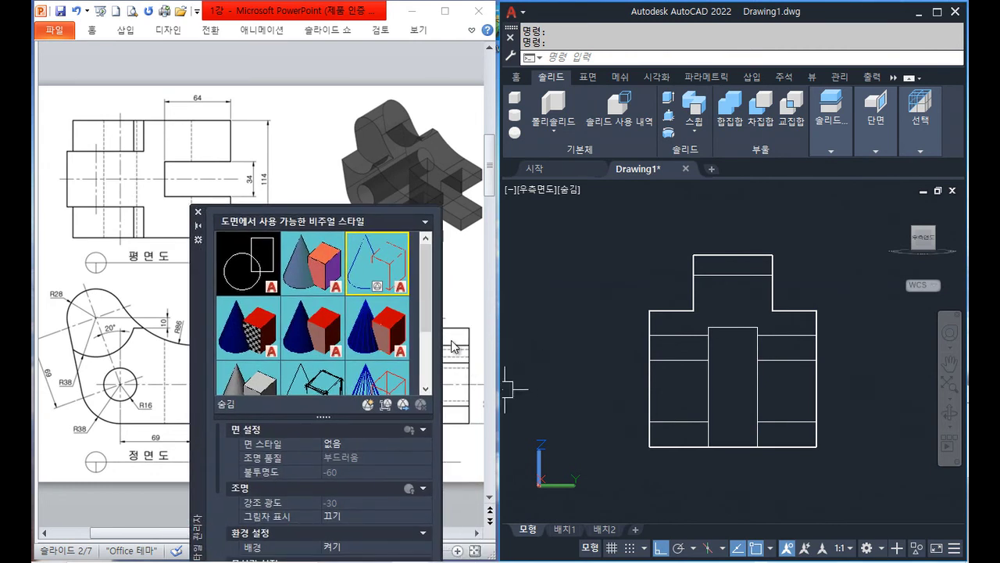
pyautogui.moveTo(431, 299)
pyautogui.mouseDown()
pyautogui.moveTo(429, 331)
pyautogui.moveTo(431, 306)
pyautogui.mouseUp()
pyautogui.doubleClick(375, 332)
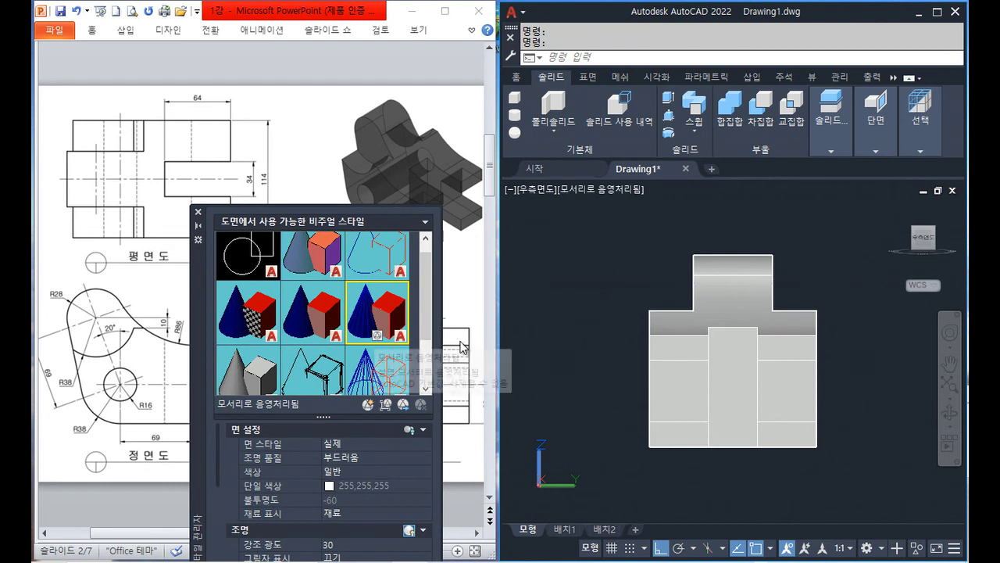
pyautogui.click(197, 212)
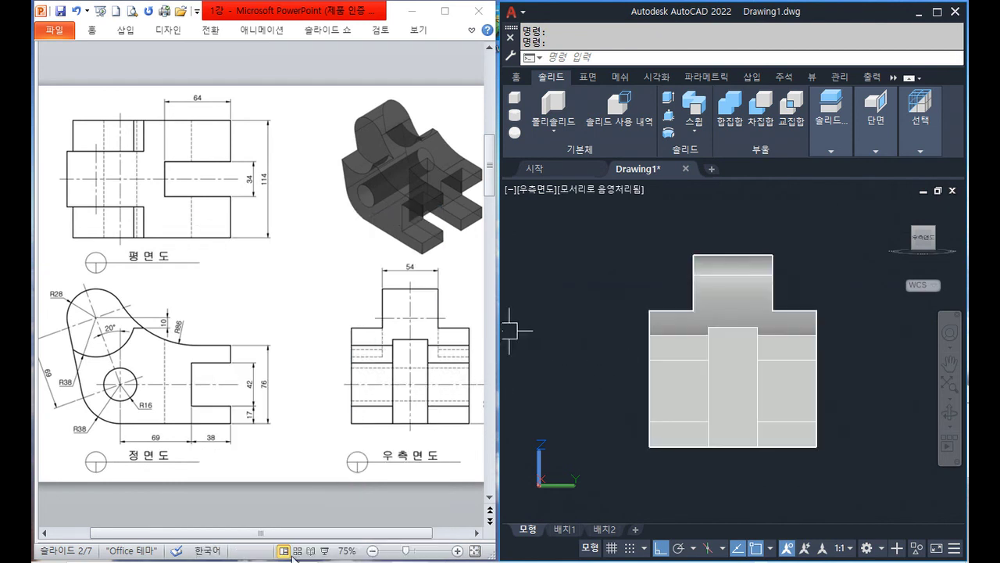
# Step: Switch the solid to the X-ray visual style using VISUALSTYLES
pyautogui.write('VI')
pyautogui.write('SUALSTYLES')
pyautogui.press('Return')
pyautogui.scroll(-1, 266, 367)
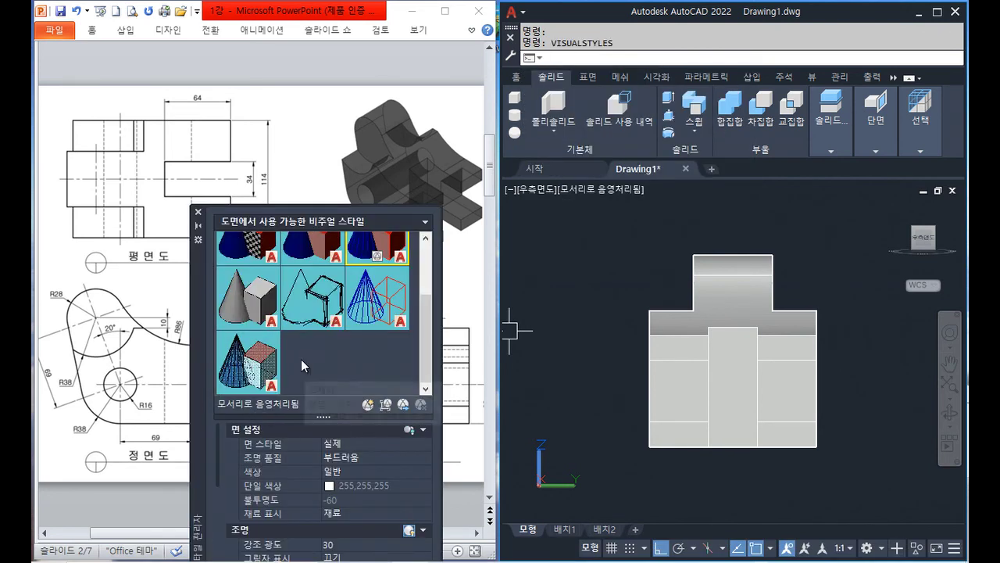
pyautogui.doubleClick(258, 359)
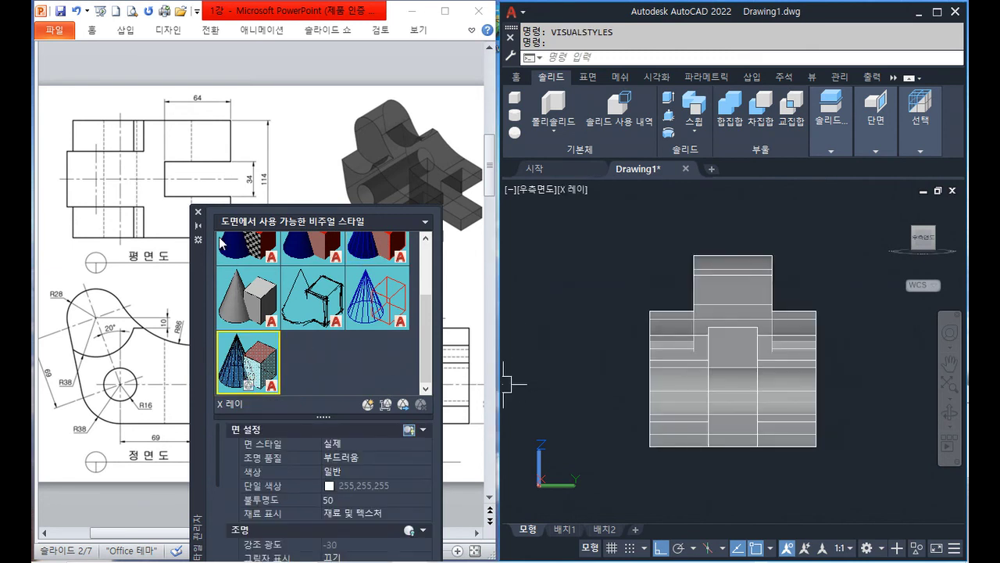
pyautogui.click(198, 211)
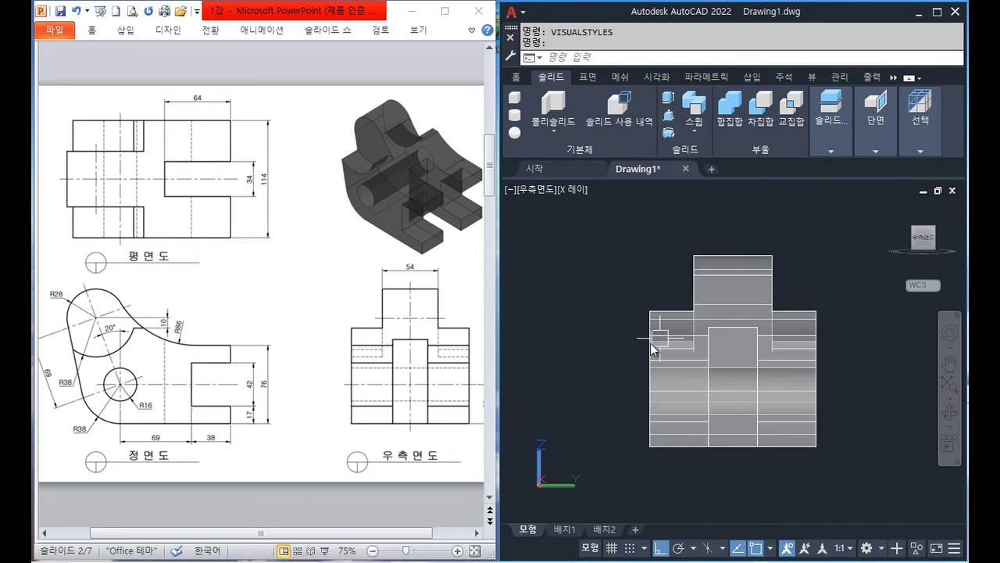
pyautogui.write('V')
# Step: Apply the SE Isometric preset view from View Manager
pyautogui.press('Return')
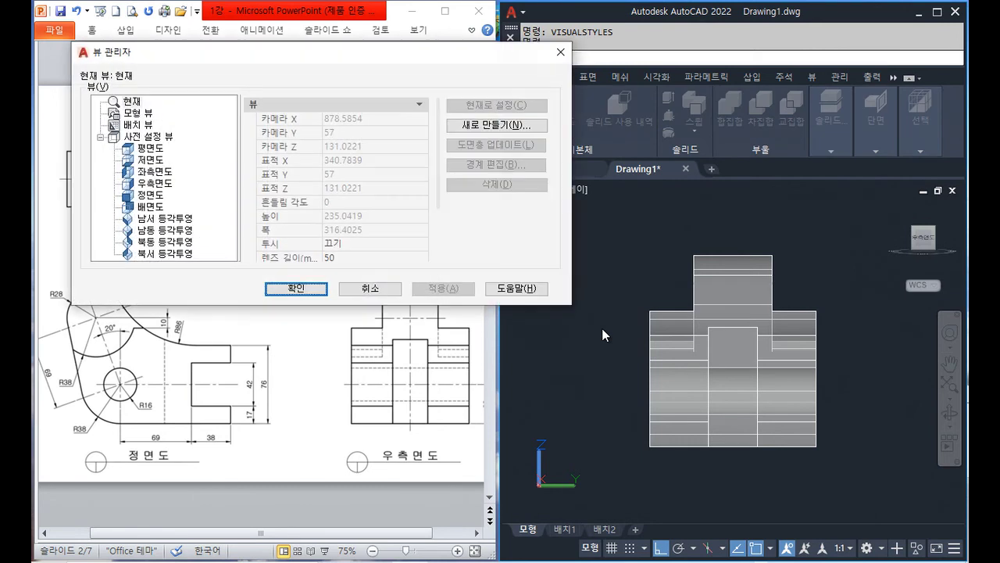
pyautogui.click(160, 231)
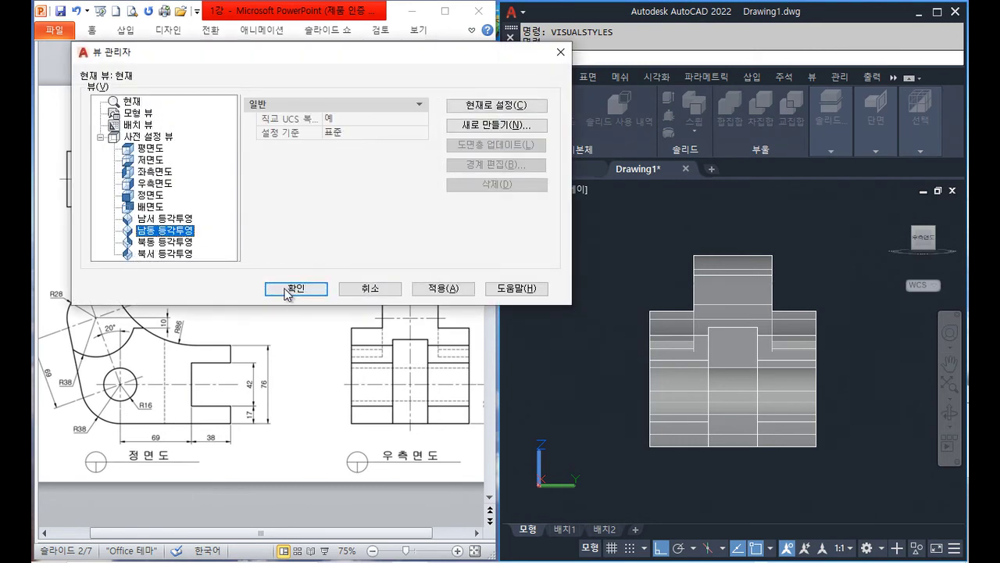
pyautogui.click(294, 289)
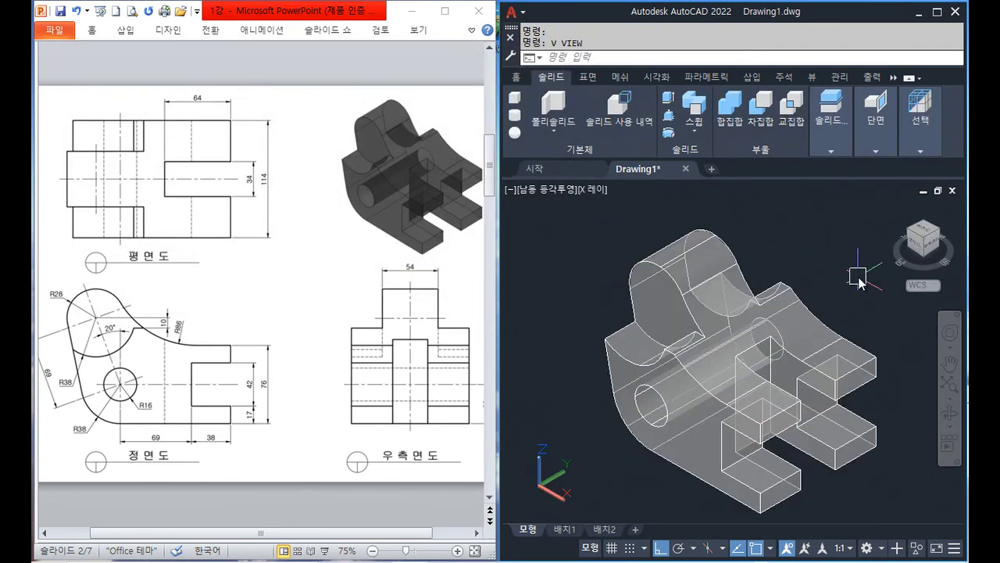
# Step: Mark the isometric model on the reference slide, then advance to the shackle slide
pyautogui.moveTo(460, 183); pyautogui.dragTo(432, 273)
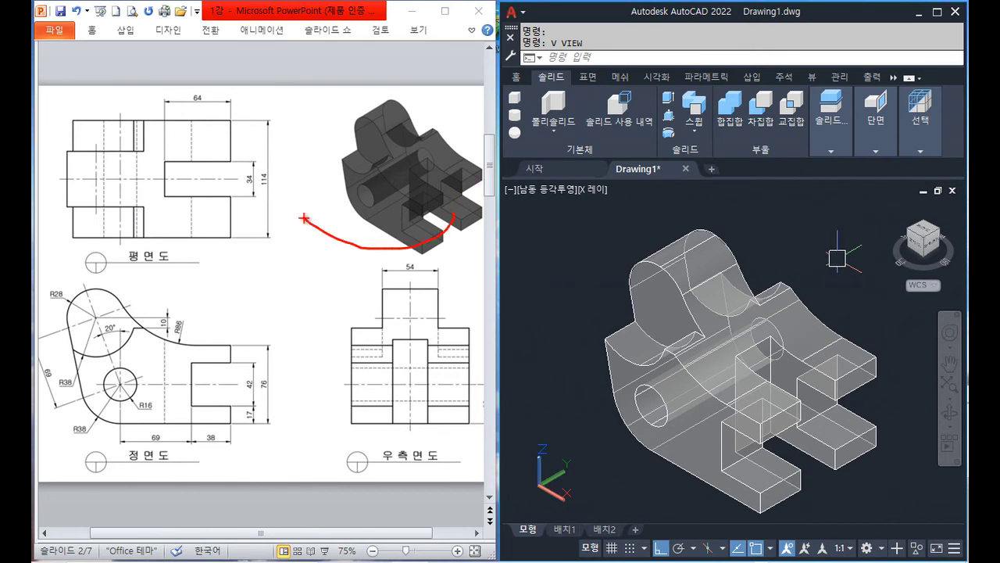
pyautogui.press('Escape')
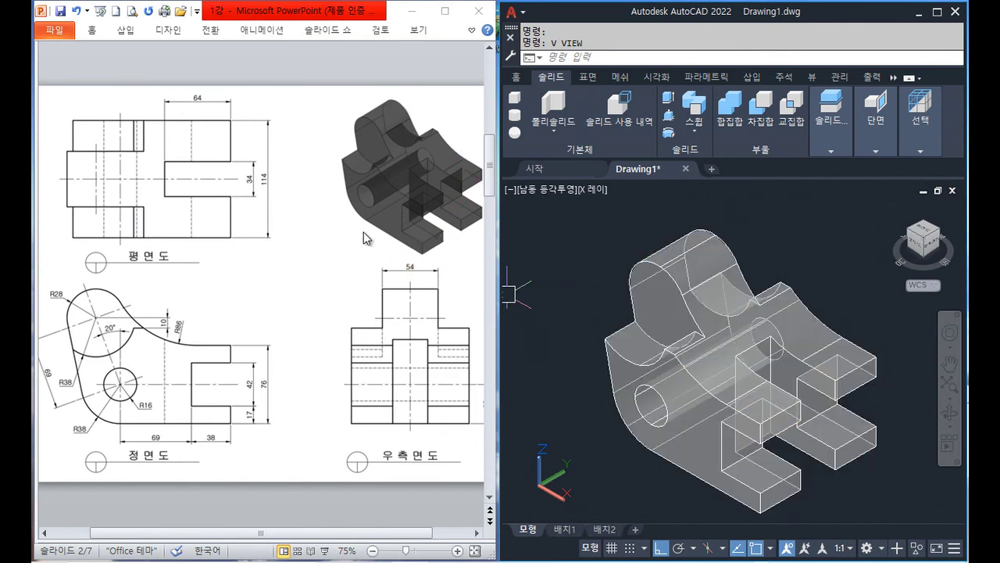
pyautogui.click(337, 353)
pyautogui.scroll(-3, 329, 331)
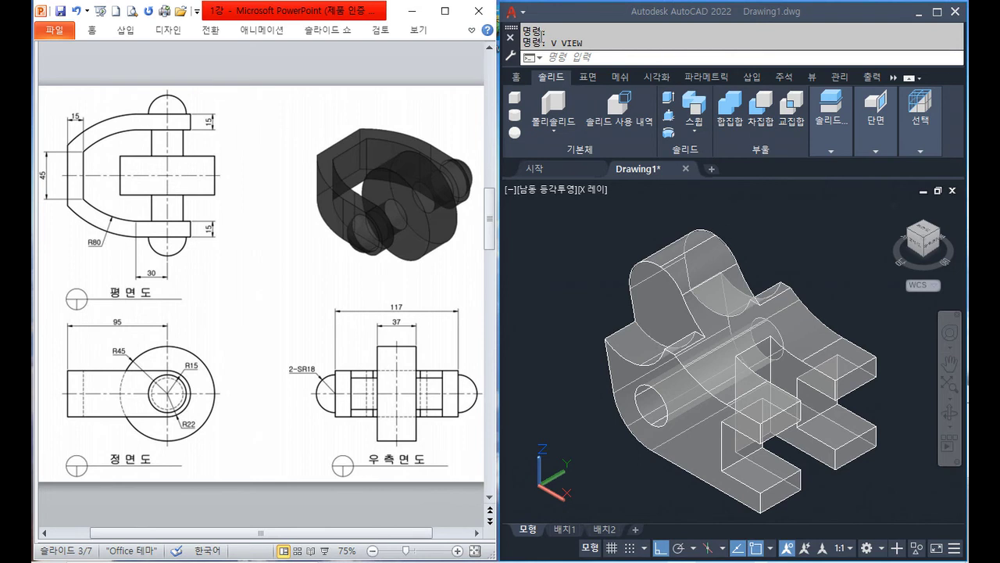
# Step: Create a new drawing from the acadiso.dwt template
pyautogui.click(516, 15)
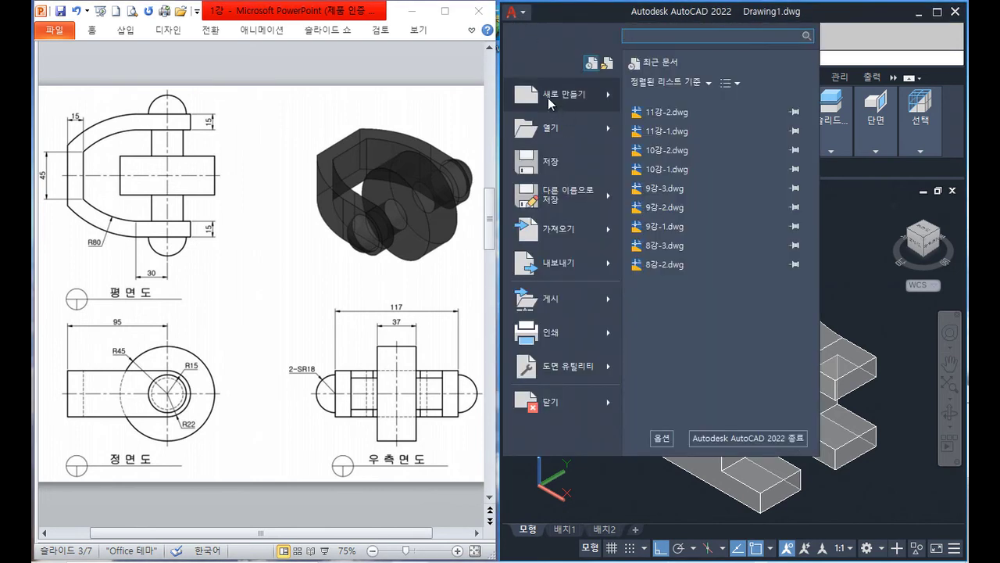
pyautogui.click(547, 95)
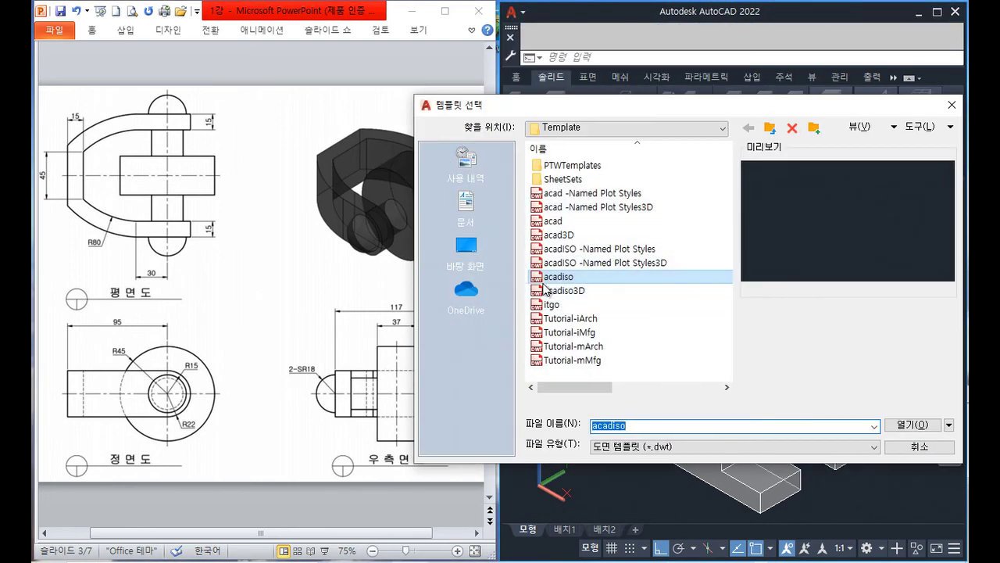
pyautogui.doubleClick(547, 278)
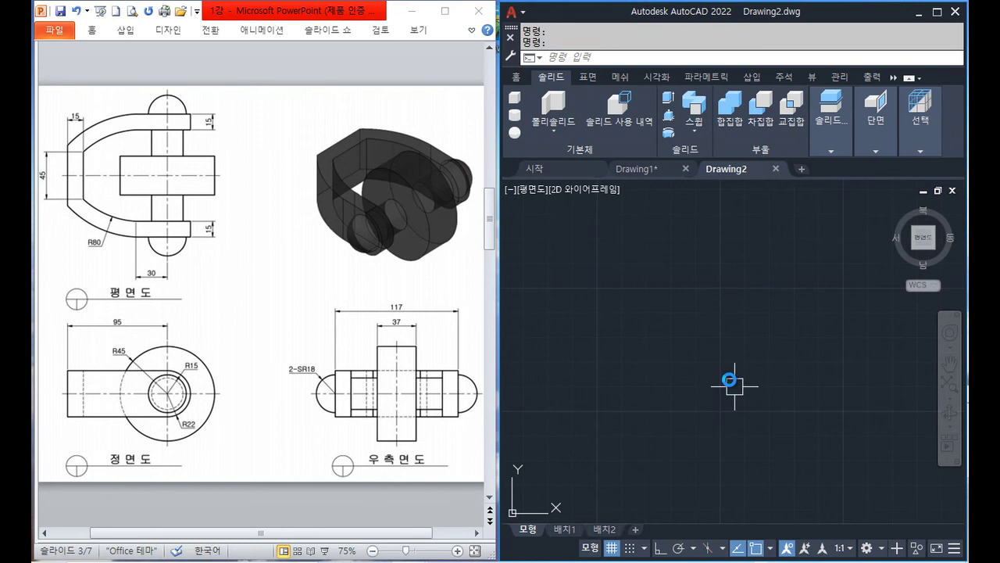
# Step: Zoom All in the new drawing
pyautogui.write('z')
pyautogui.press('Return')
pyautogui.write('a')
pyautogui.press('Return')
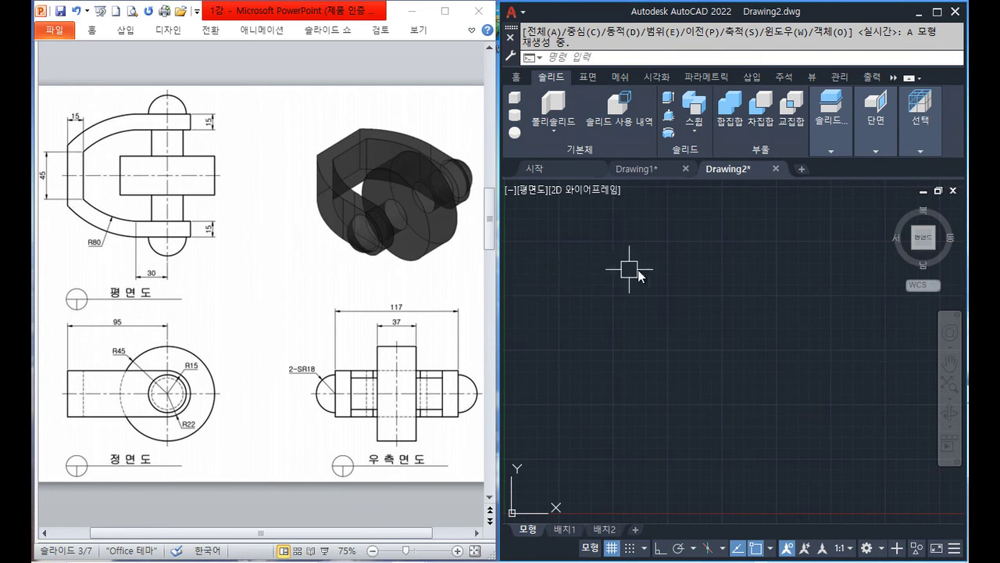
# Step: With Ortho on, draw a 45-unit vertical line
pyautogui.write('l')
pyautogui.press('Return')
pyautogui.click(622, 310)
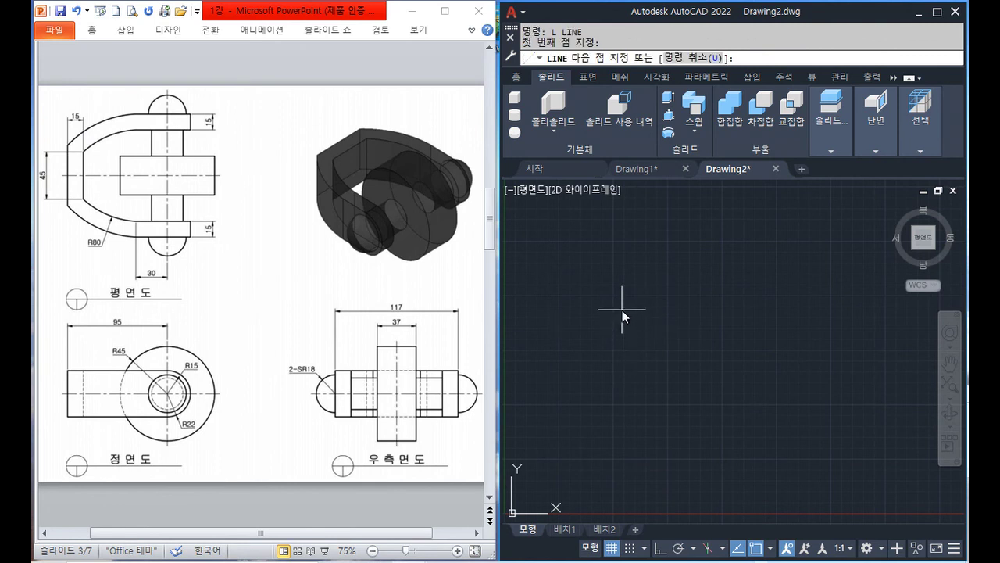
pyautogui.press('F8')
pyautogui.write('45')
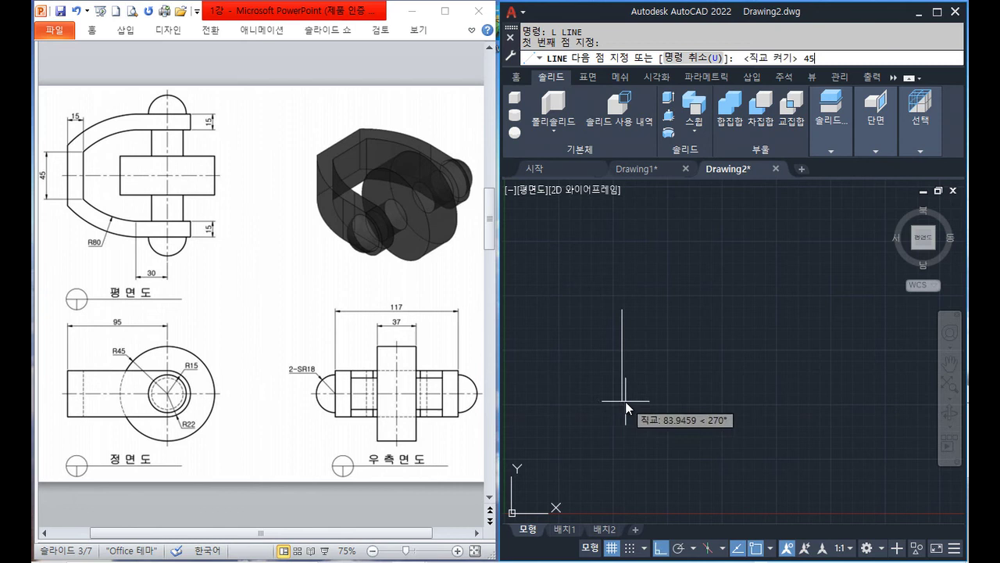
pyautogui.press('Return')
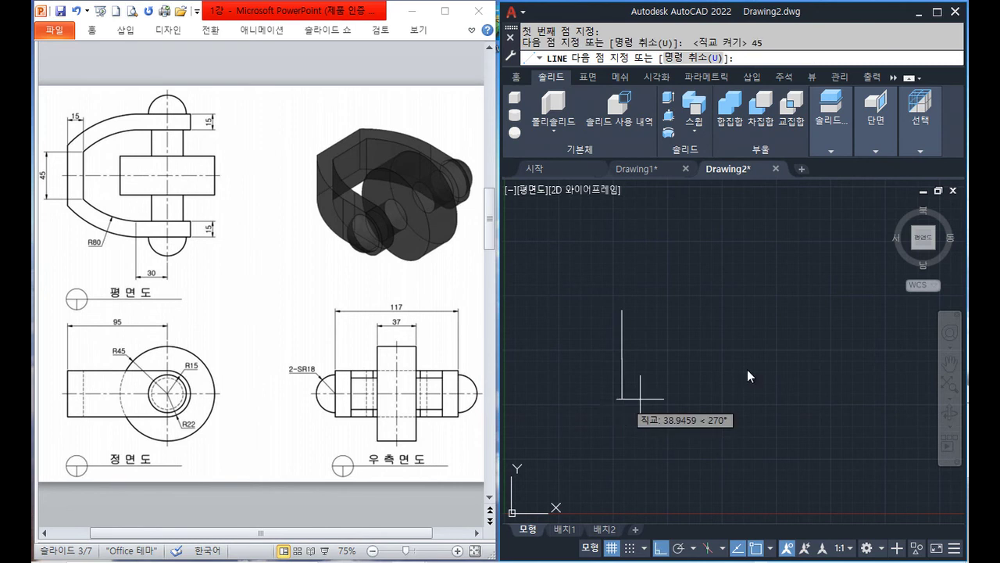
pyautogui.moveTo(121, 213); pyautogui.dragTo(48, 222)
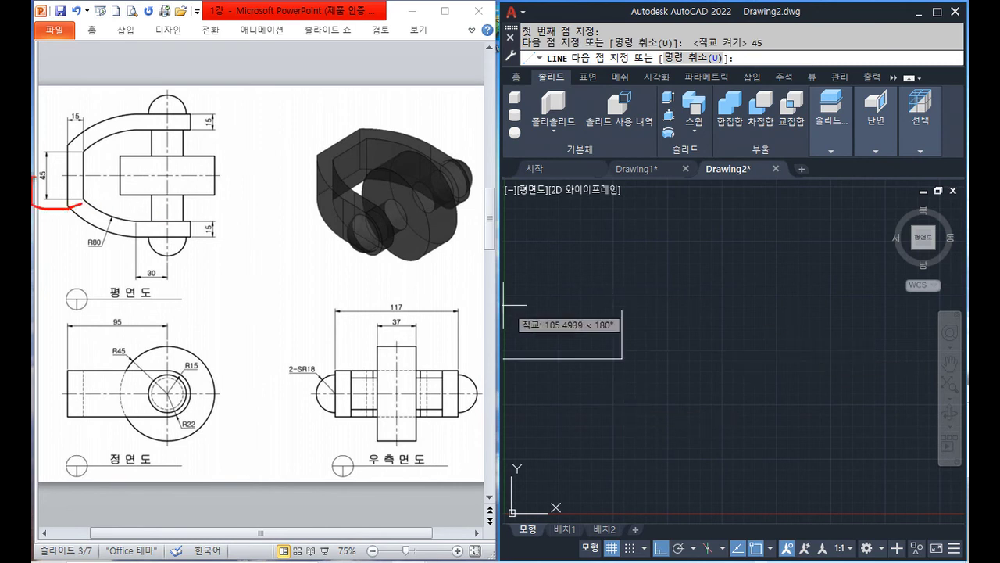
pyautogui.press('Escape')
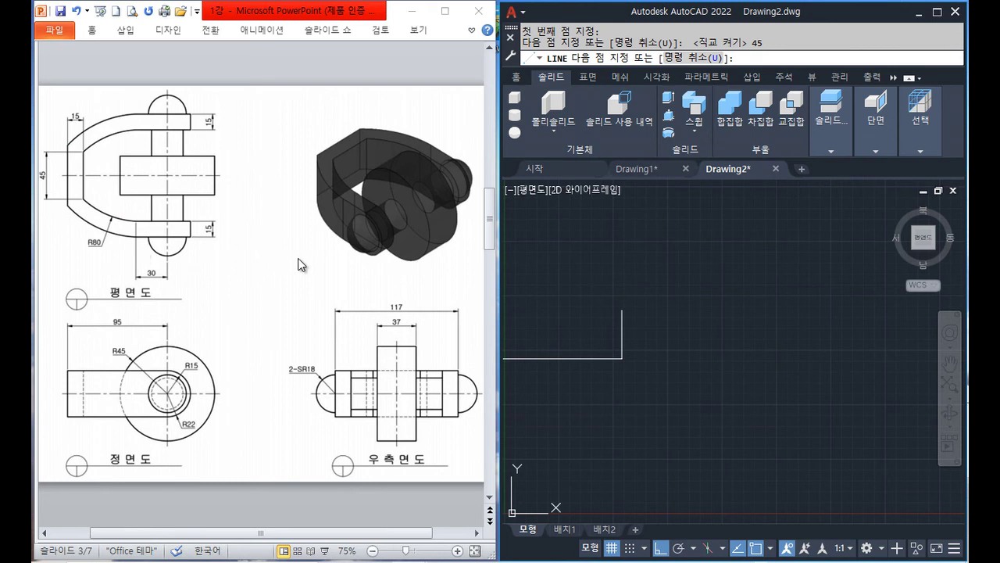
pyautogui.press('Escape')
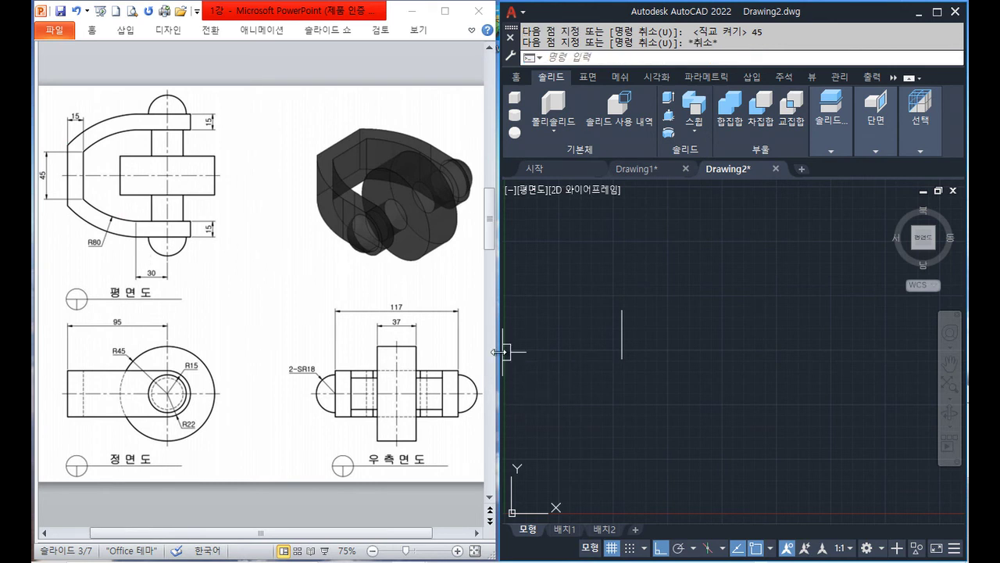
# Step: Mark the 117, 95 and 15 dimensions on the reference slide, then erase the marks
pyautogui.moveTo(408, 315); pyautogui.dragTo(409, 311)
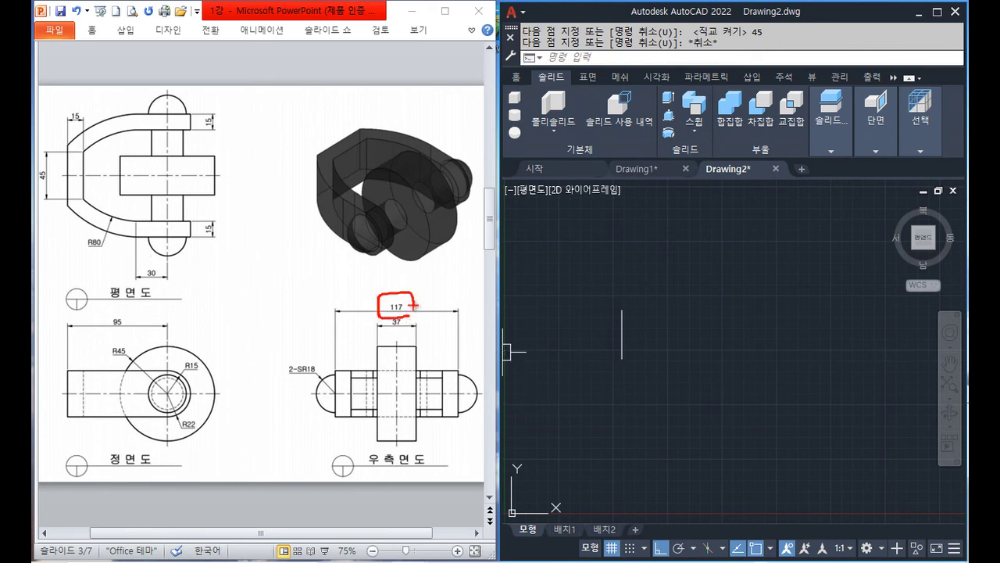
pyautogui.press('e')
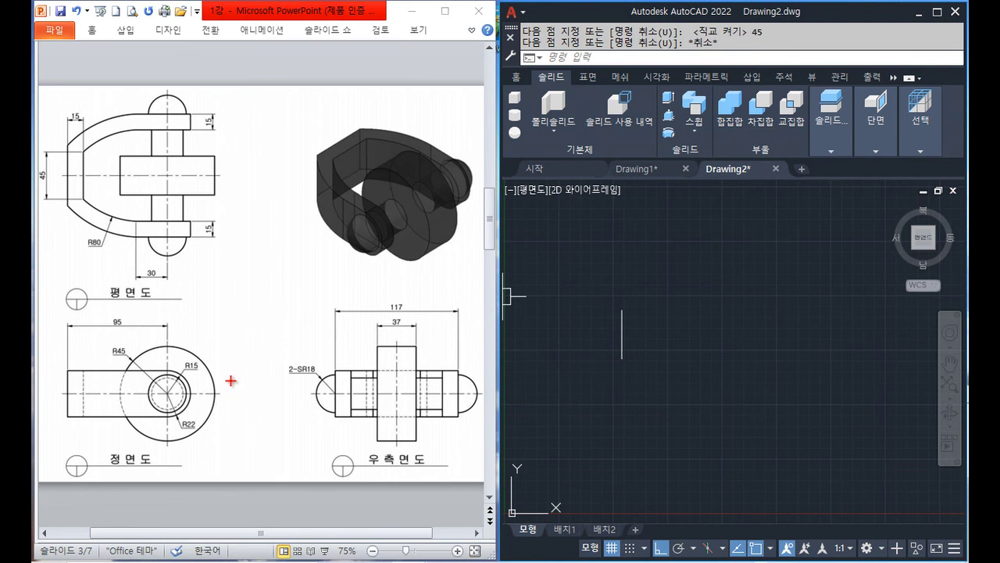
pyautogui.moveTo(69, 143); pyautogui.dragTo(62, 225)
pyautogui.moveTo(167, 318); pyautogui.dragTo(167, 429)
pyautogui.moveTo(134, 338); pyautogui.dragTo(133, 334)
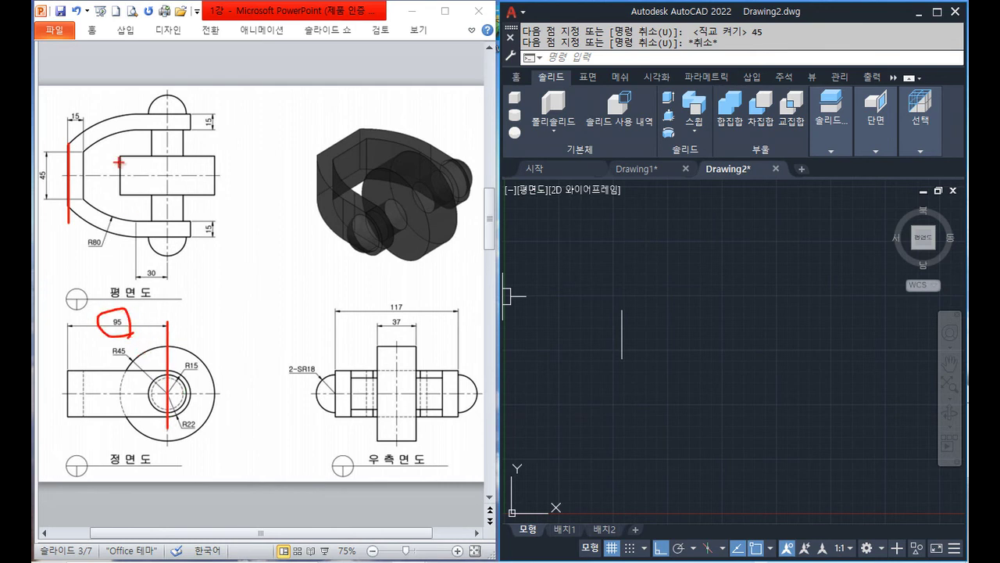
pyautogui.moveTo(85, 122); pyautogui.dragTo(82, 125)
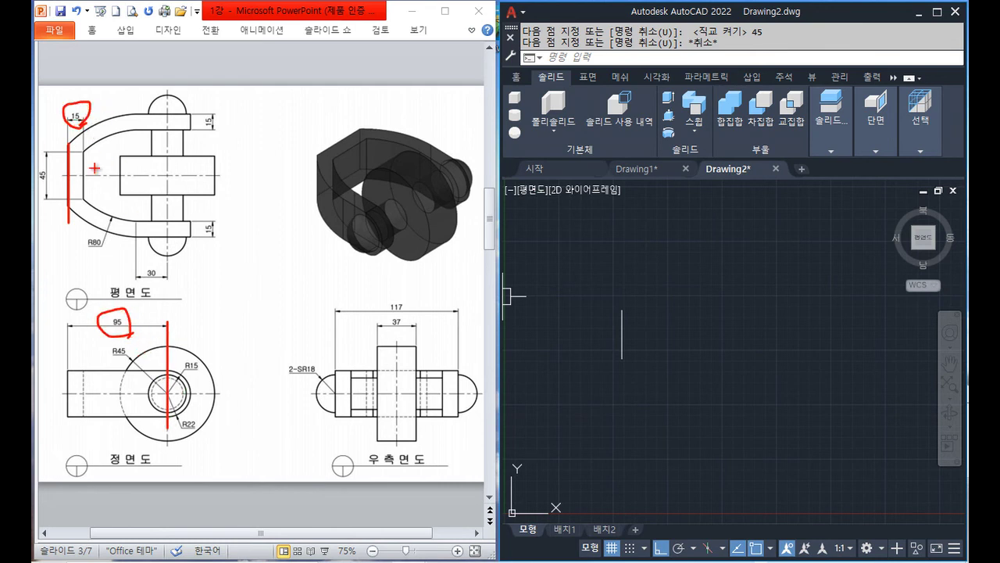
pyautogui.press('e')
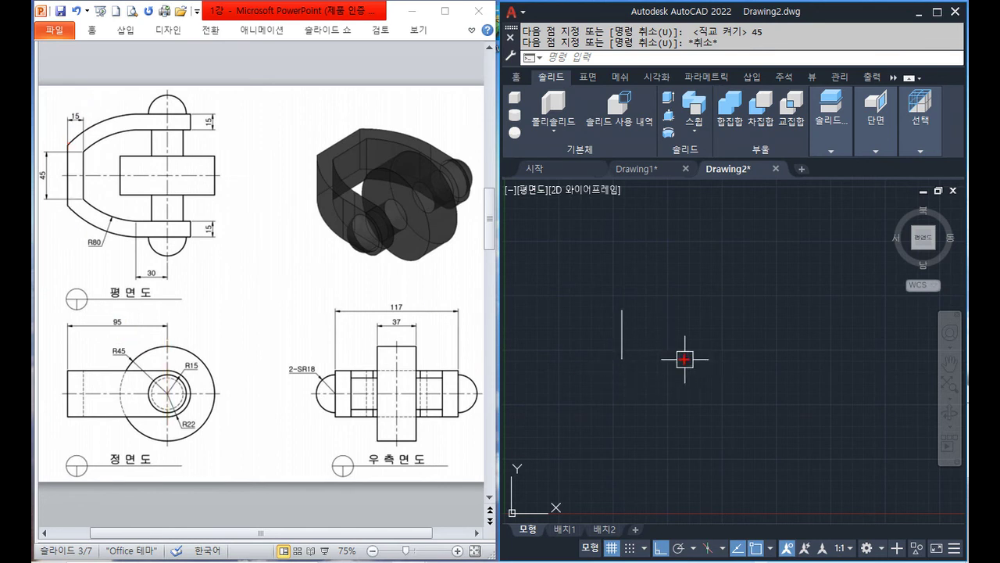
# Step: Offset the vertical line 15 to the left, then the left line 95 to the right
pyautogui.write('o')
pyautogui.press('Return')
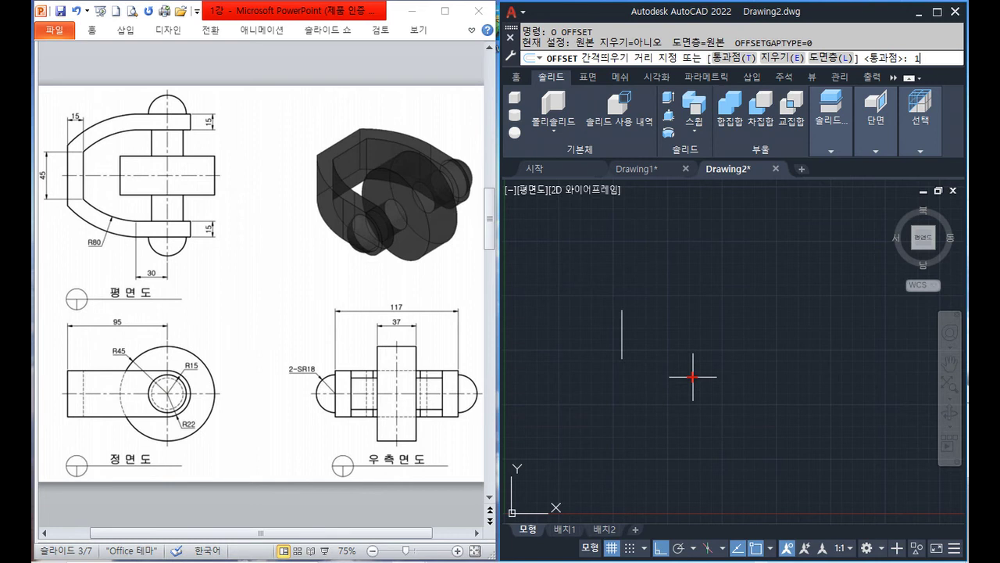
pyautogui.press('Return')
pyautogui.click(622, 334)
pyautogui.click(574, 333)
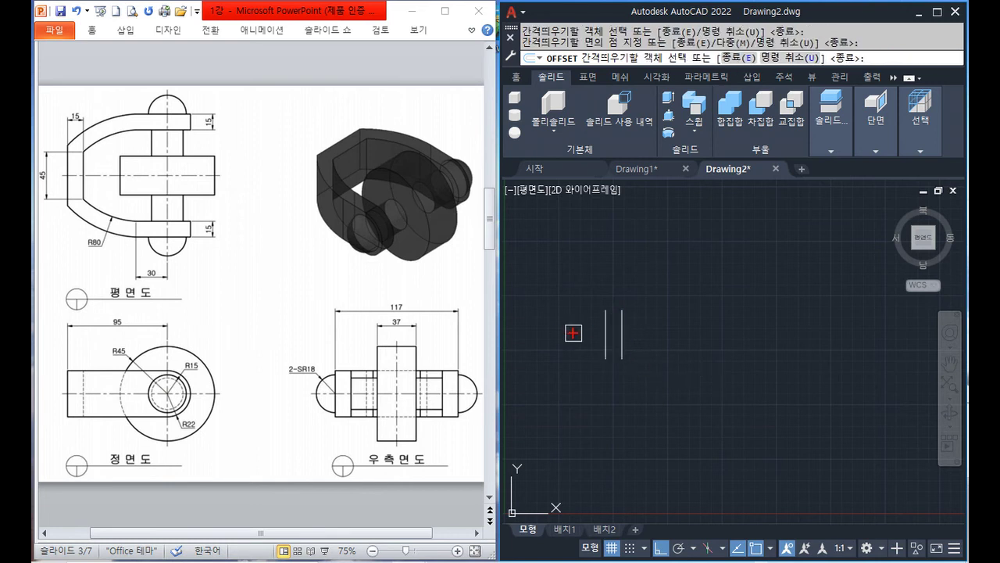
pyautogui.press('Return')
pyautogui.press('Return')
pyautogui.write('95')
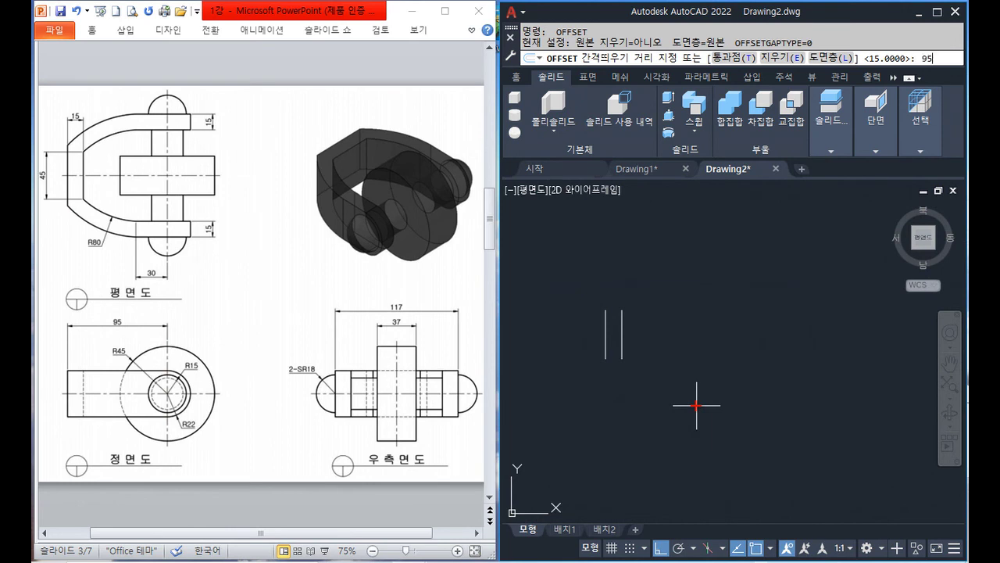
pyautogui.press('Return')
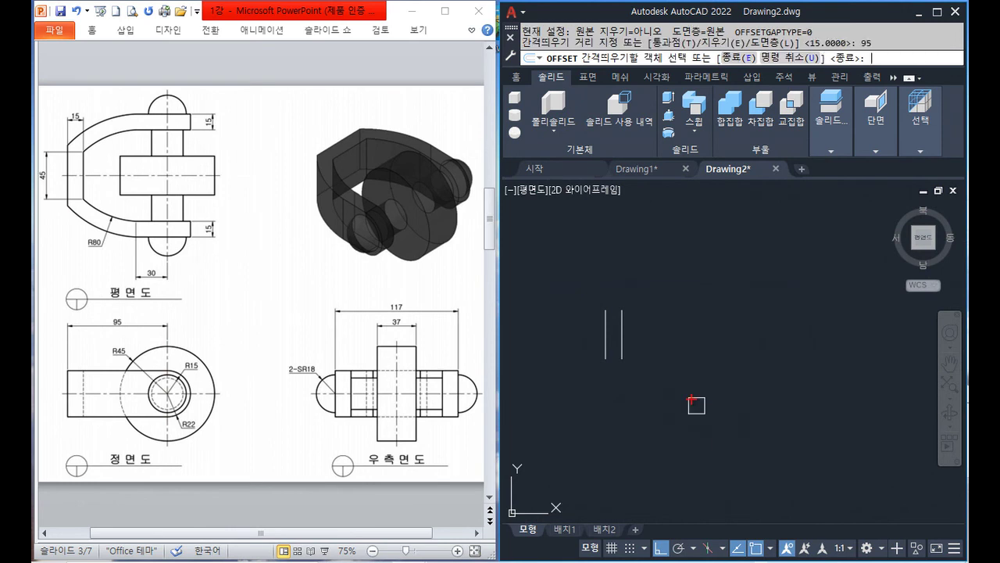
pyautogui.click(605, 336)
pyautogui.click(750, 346)
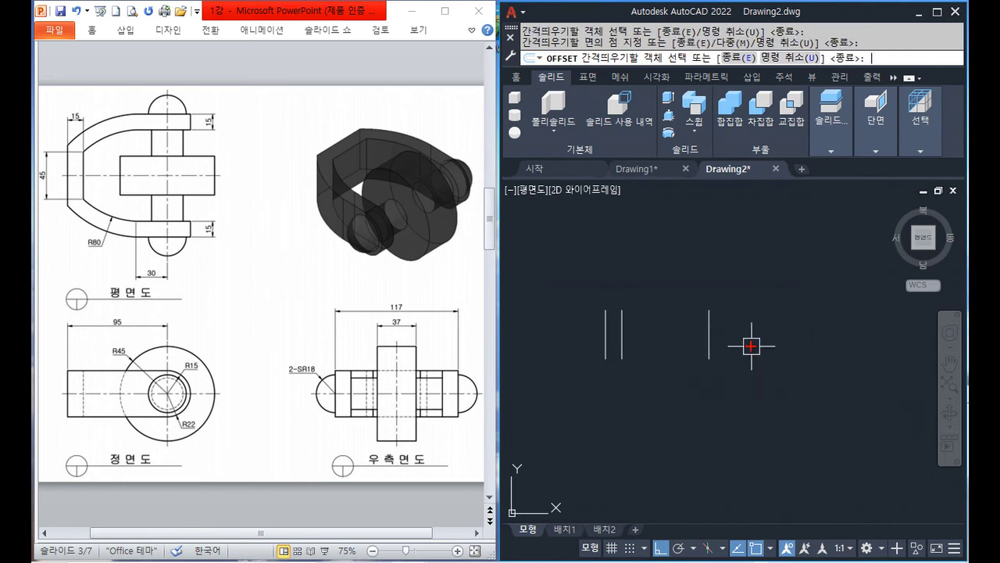
pyautogui.press('Return')
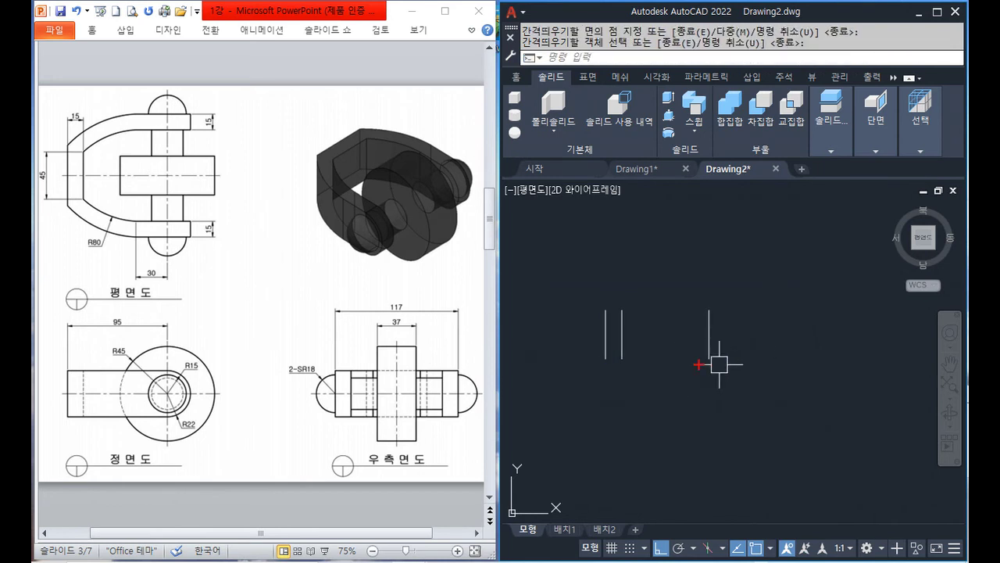
# Step: Draw a horizontal line joining the inner and right vertical lines
pyautogui.moveTo(422, 319)
pyautogui.mouseDown()
pyautogui.moveTo(391, 308)
pyautogui.moveTo(419, 305)
pyautogui.mouseUp()
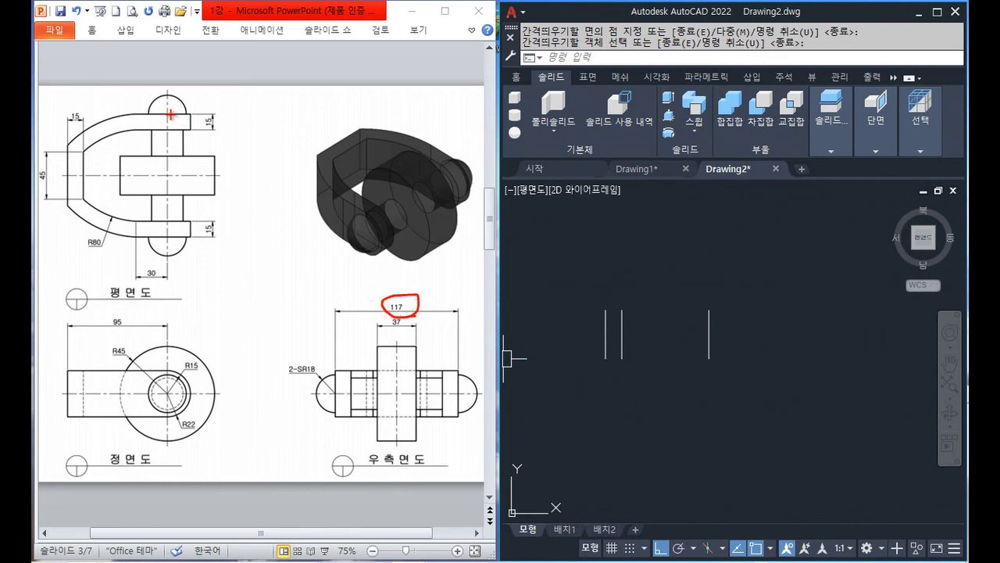
pyautogui.moveTo(171, 121); pyautogui.dragTo(169, 239)
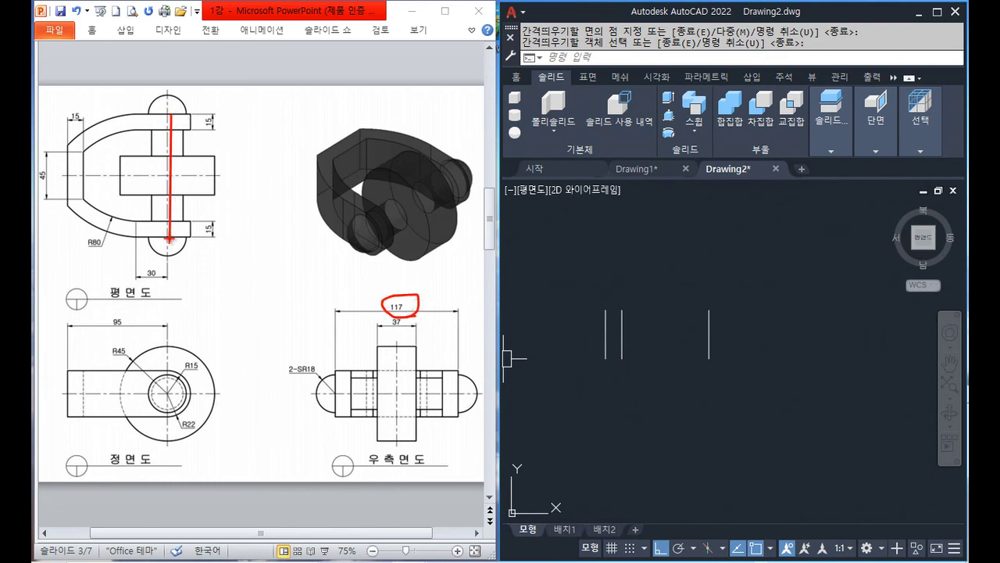
pyautogui.press('Escape')
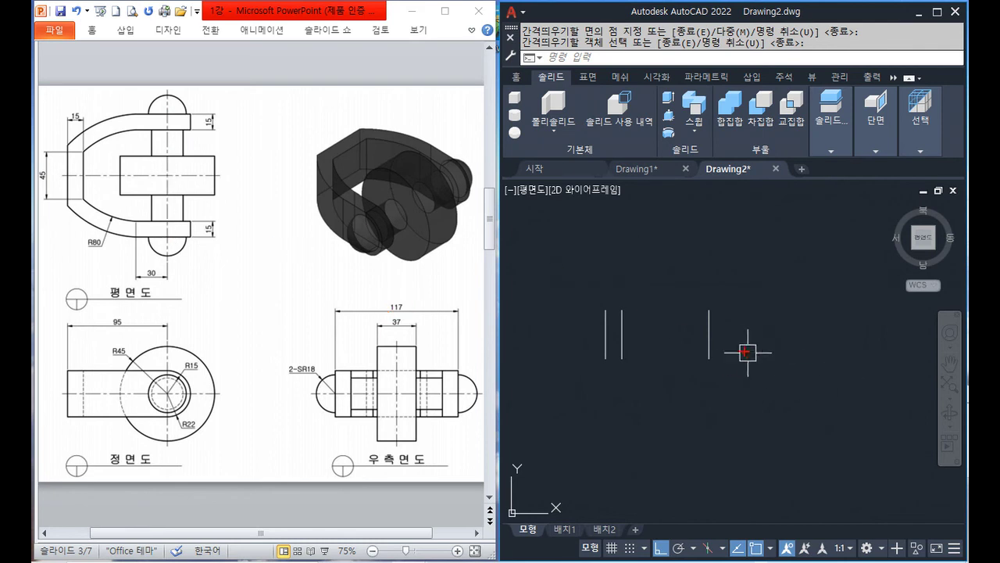
pyautogui.write('ㄴ')
pyautogui.press('Return')
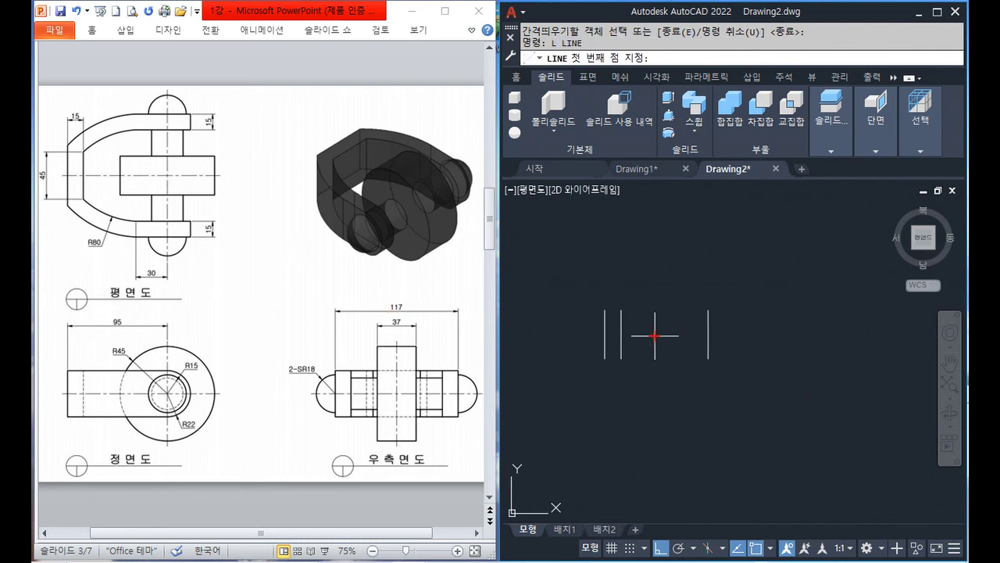
pyautogui.click(621, 334)
pyautogui.click(714, 345)
pyautogui.press('Return')
pyautogui.press('Return')
pyautogui.write('5')
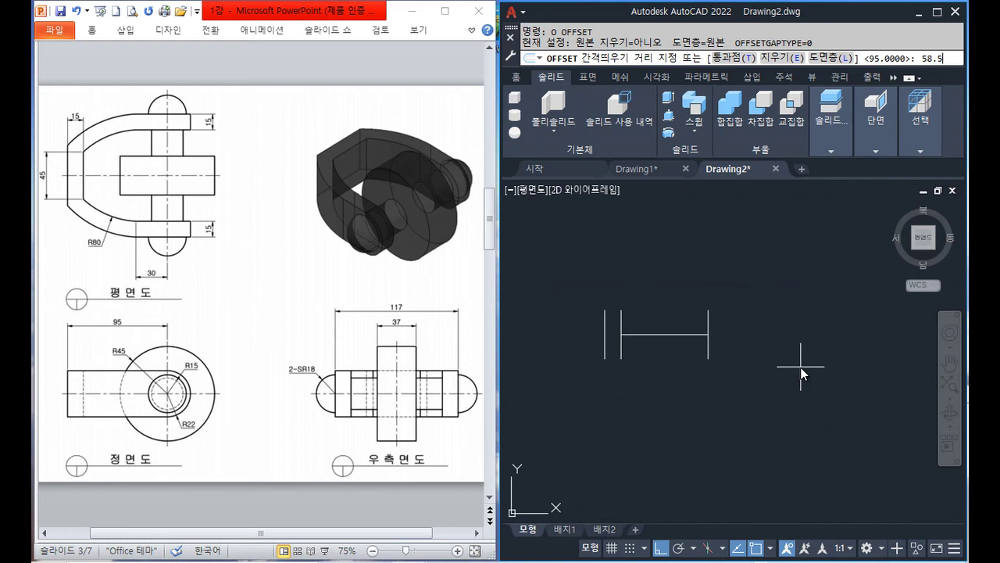
# Step: Offset the horizontal line 58.5 above and 58.5 below
pyautogui.press('Return')
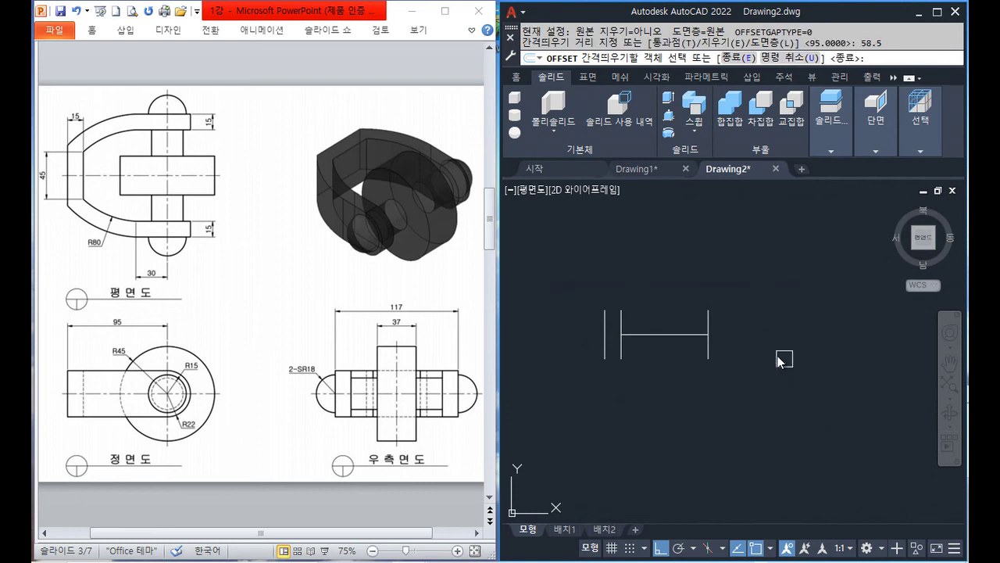
pyautogui.click(677, 334)
pyautogui.click(678, 297)
pyautogui.click(679, 336)
pyautogui.click(678, 394)
# Step: Extend the right vertical line up to the top line and down to the bottom line
pyautogui.write('EX')
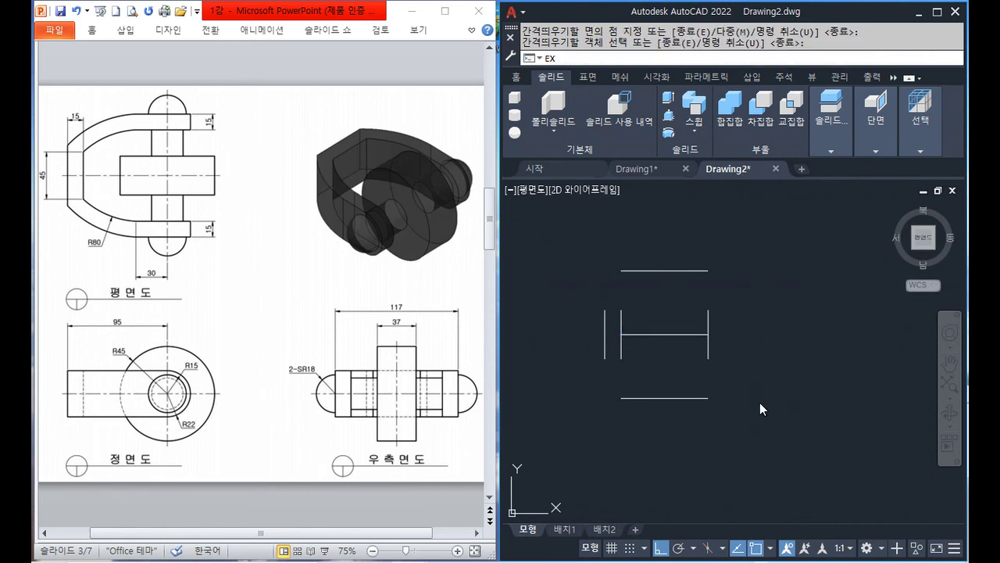
pyautogui.press('Return')
pyautogui.click(709, 322)
pyautogui.click(708, 350)
pyautogui.press('Return')
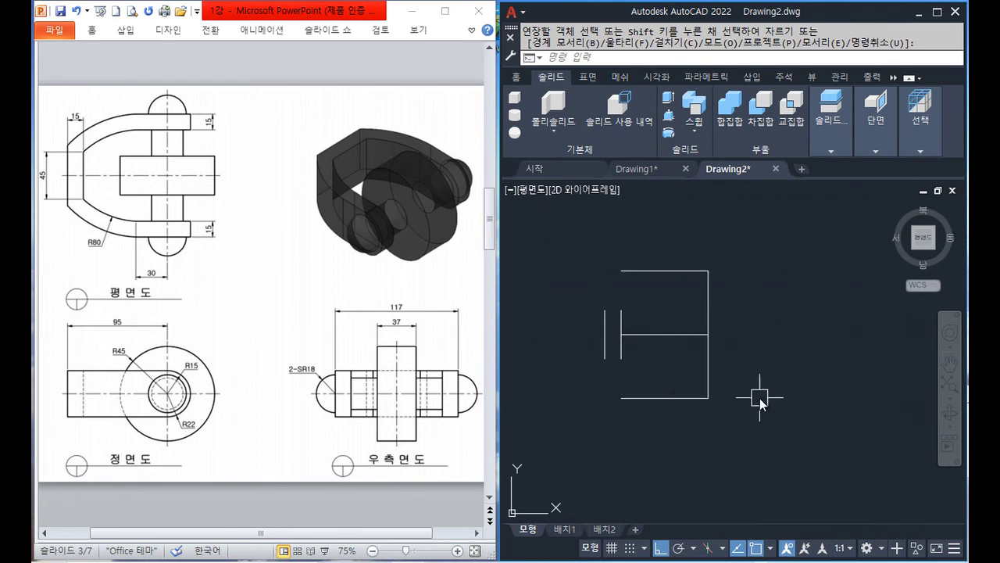
# Step: Offset the top and bottom lines 15 inward
pyautogui.write('0')
pyautogui.press('space')
pyautogui.write('15')
pyautogui.press('Return')
pyautogui.click(673, 271)
pyautogui.click(670, 291)
pyautogui.click(676, 397)
pyautogui.click(686, 377)
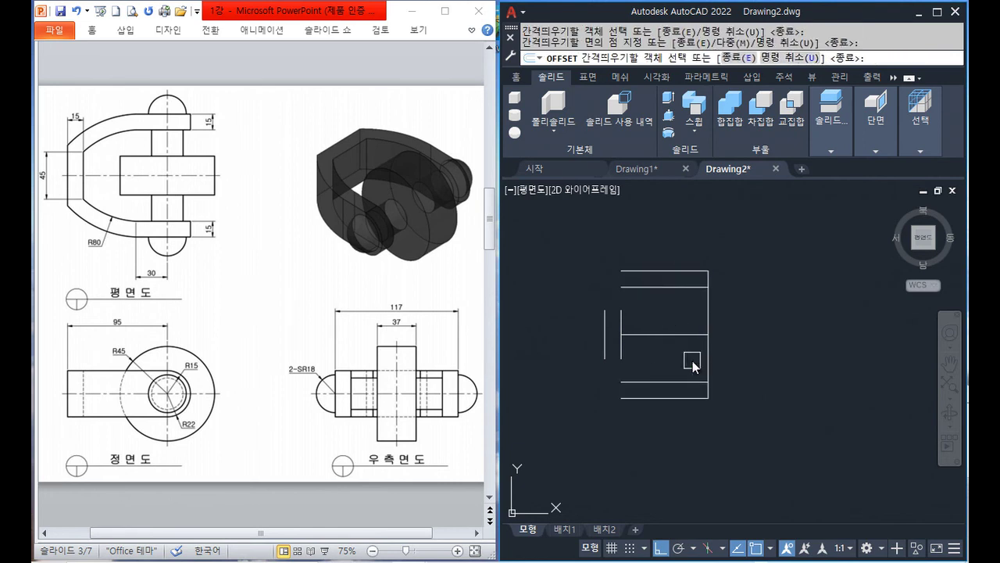
pyautogui.press('Return')
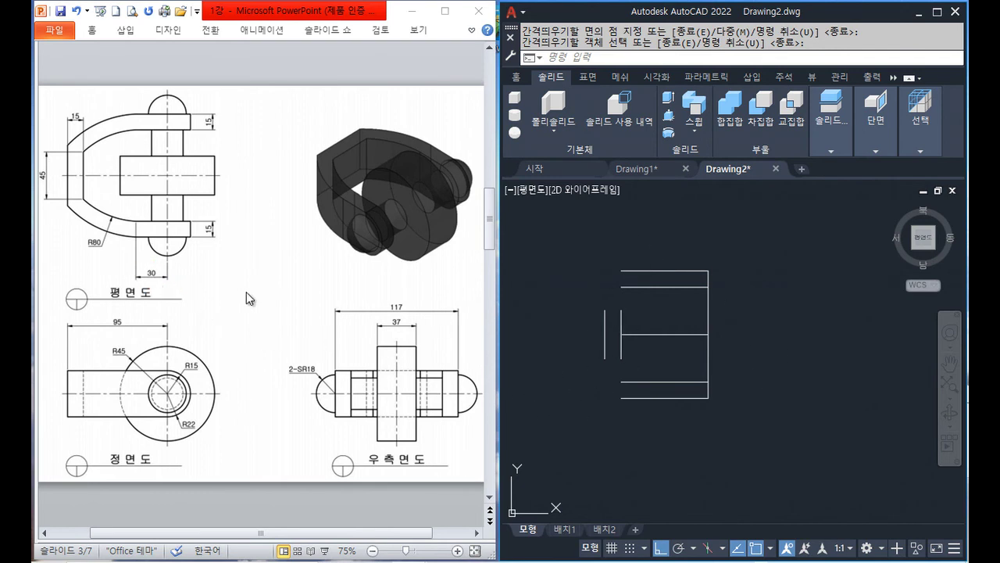
# Step: Offset the right vertical line 22 for the R22 radius, then delete that unwanted copy
pyautogui.write('p')
pyautogui.press('Return')
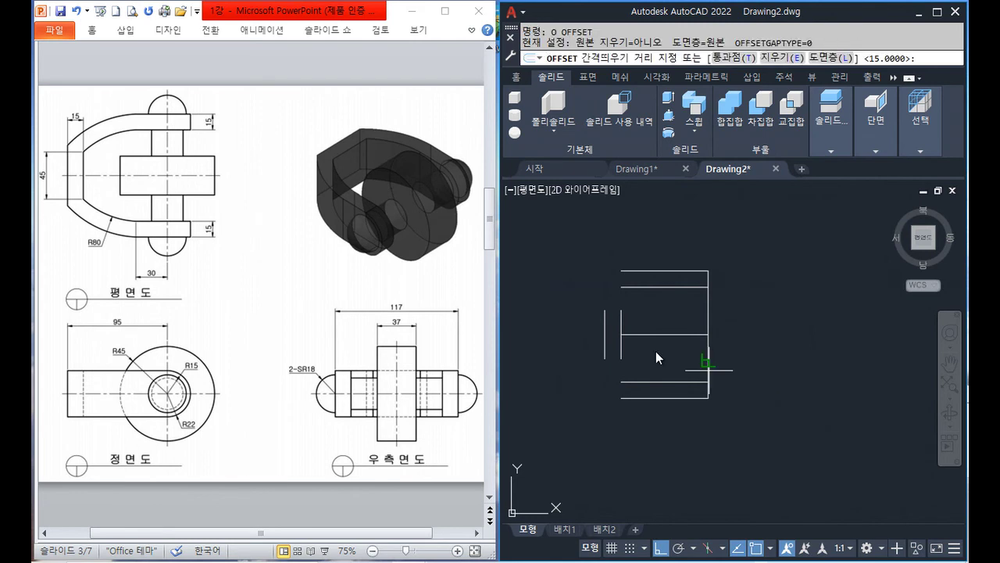
pyautogui.moveTo(200, 429); pyautogui.dragTo(202, 427)
pyautogui.press('Escape')
pyautogui.press('Return')
pyautogui.click(708, 322)
pyautogui.click(684, 311)
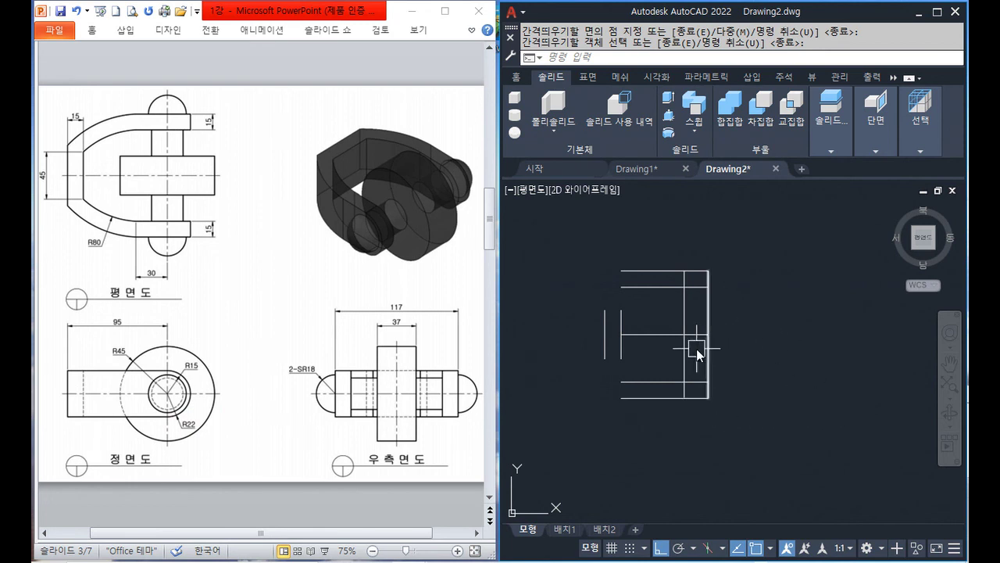
pyautogui.press('Escape')
pyautogui.click(686, 320)
pyautogui.press('Delete')
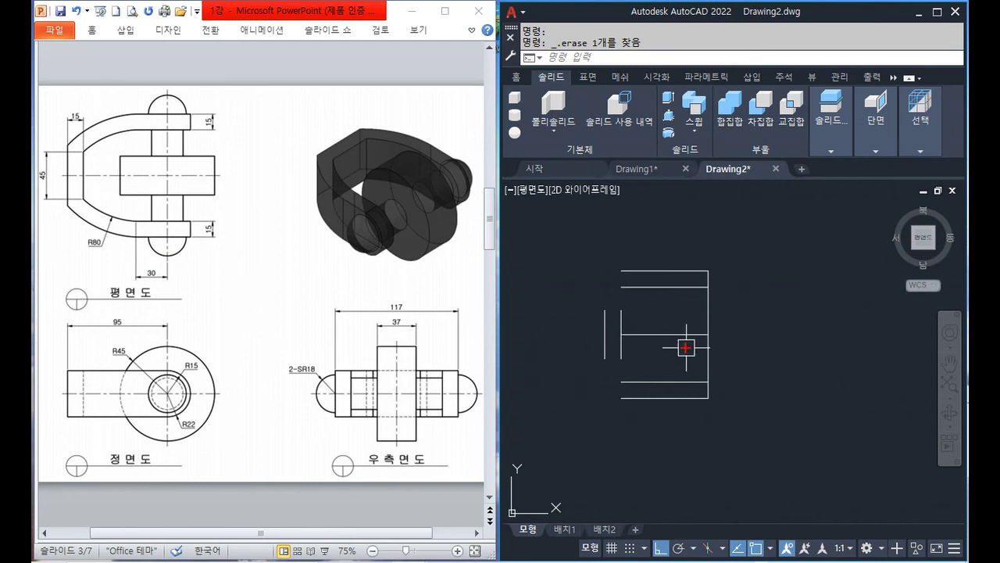
# Step: Offset the right vertical line 30 to the left
pyautogui.write('o')
pyautogui.press('Return')
pyautogui.write('30')
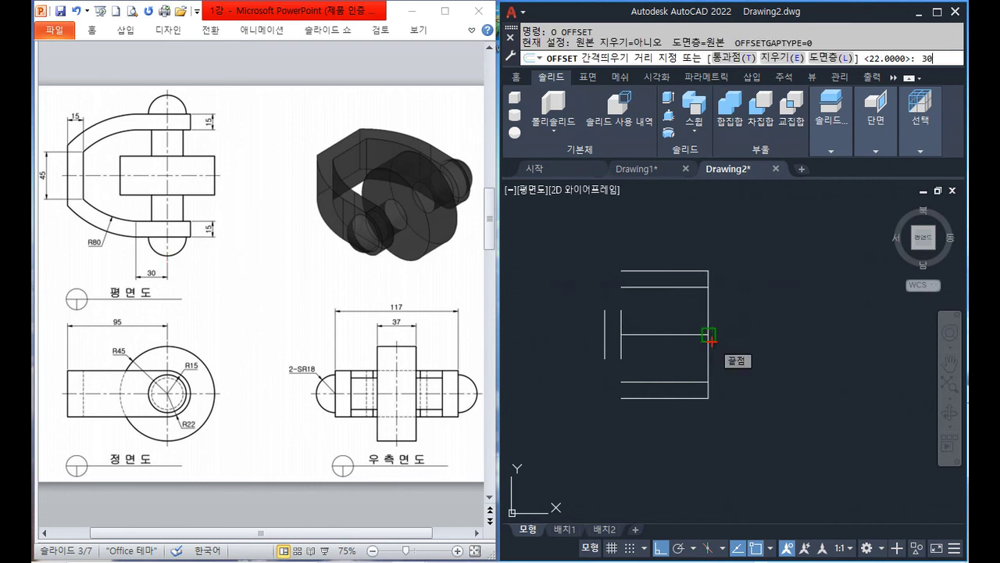
pyautogui.press('Return')
pyautogui.click(708, 306)
pyautogui.click(661, 307)
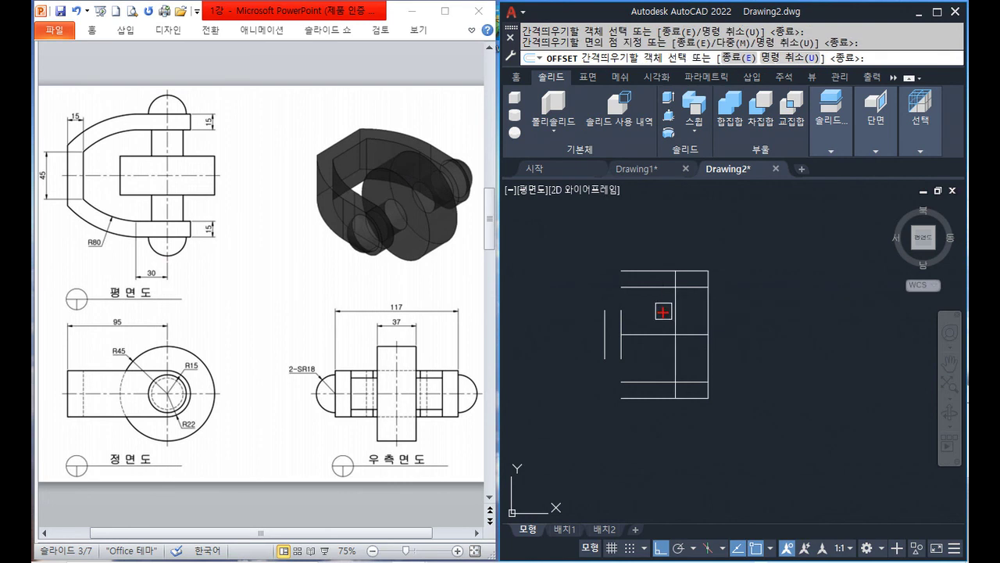
pyautogui.press('Return')
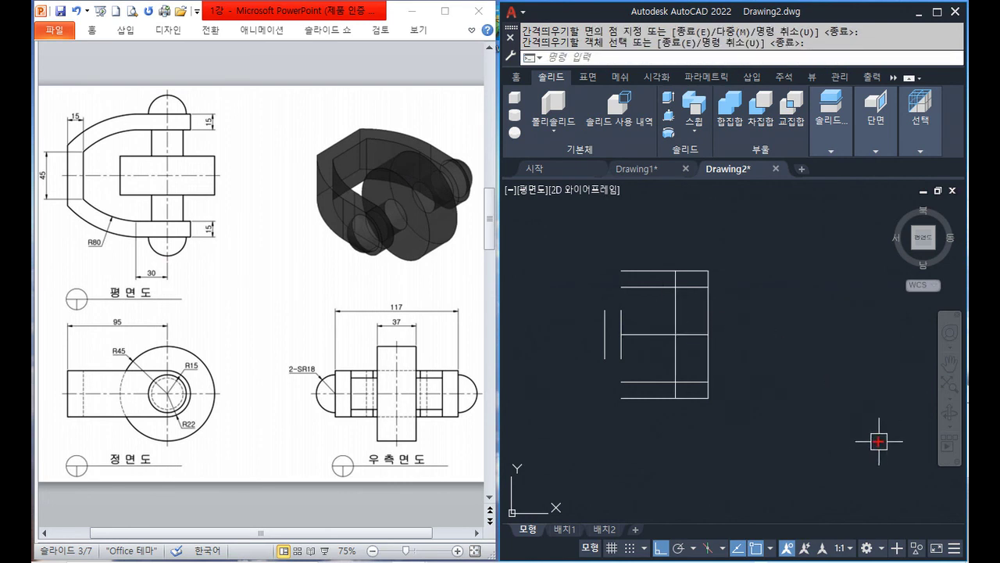
# Step: Trim the top, bottom and inner horizontal lines left of the new vertical line
pyautogui.write('TR')
pyautogui.press('Return')
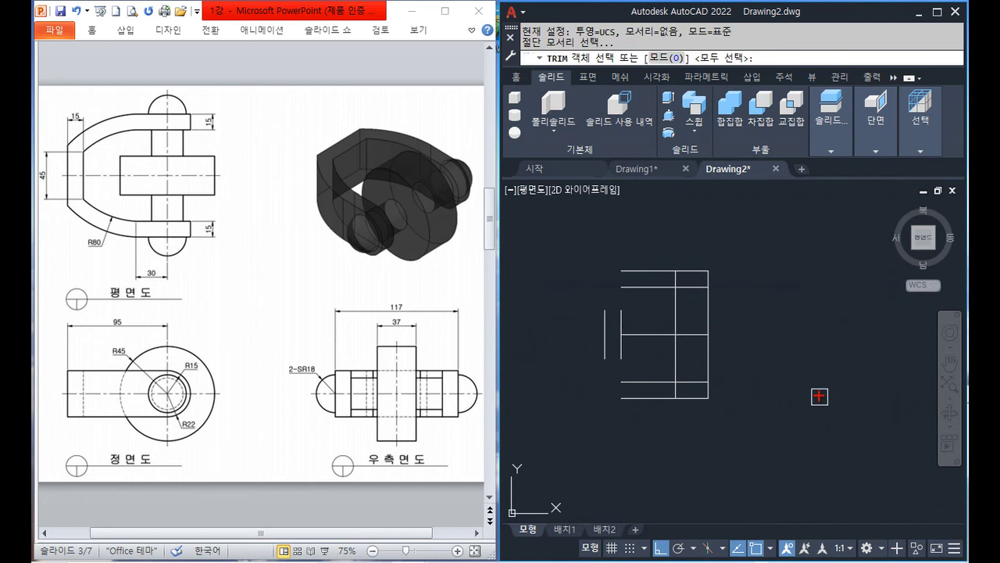
pyautogui.click(676, 356)
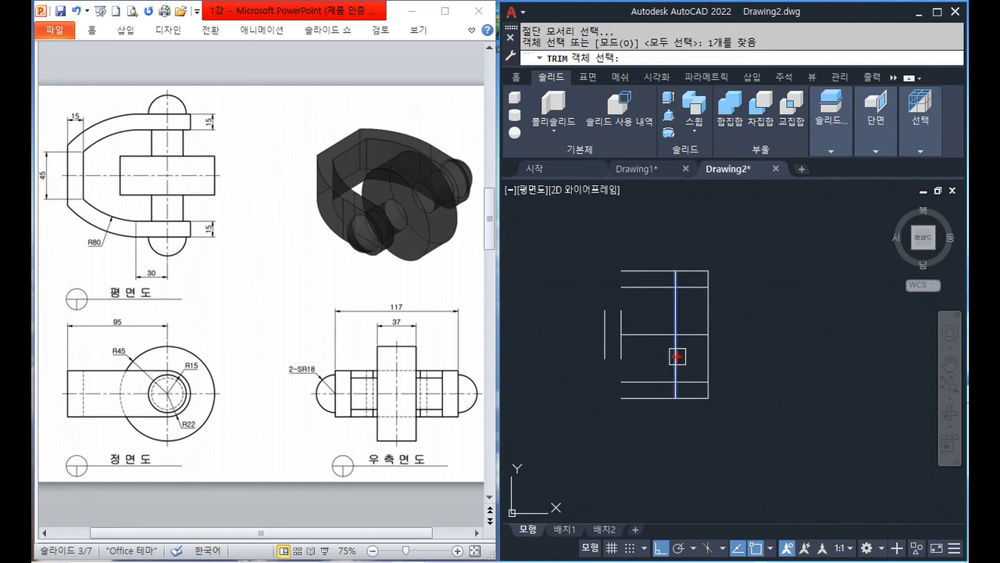
pyautogui.press('Return')
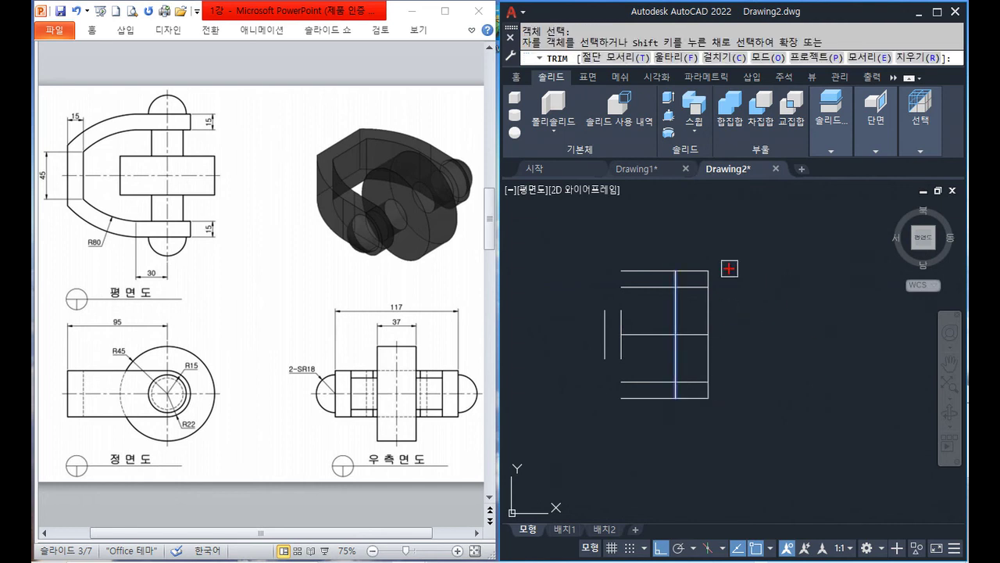
pyautogui.click(649, 287)
pyautogui.click(655, 271)
pyautogui.click(651, 382)
pyautogui.click(653, 398)
pyautogui.press('Return')
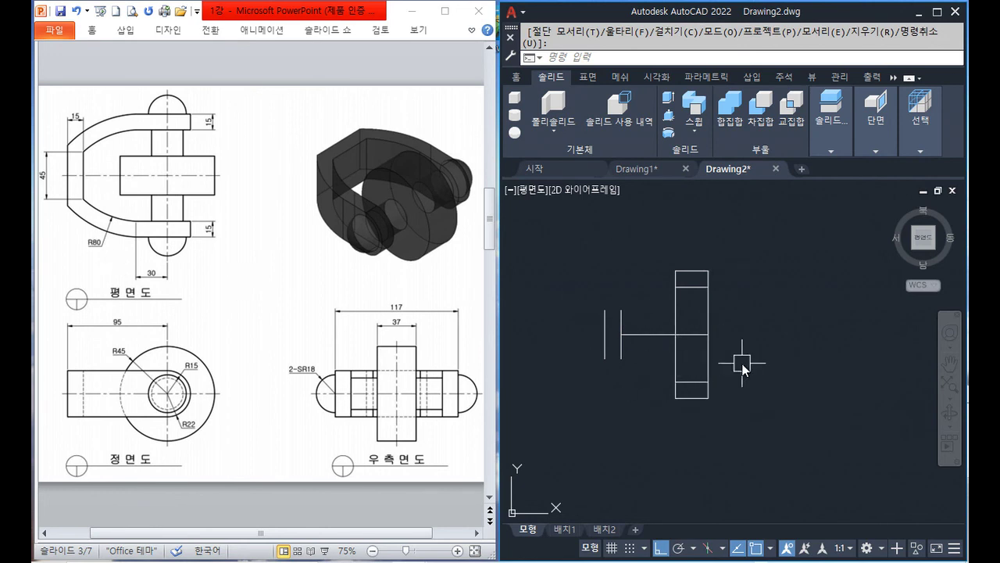
# Step: Draw a radius-80 arc from the inner line's lower end to the block's lower corner
pyautogui.write('a')
pyautogui.press('Return')
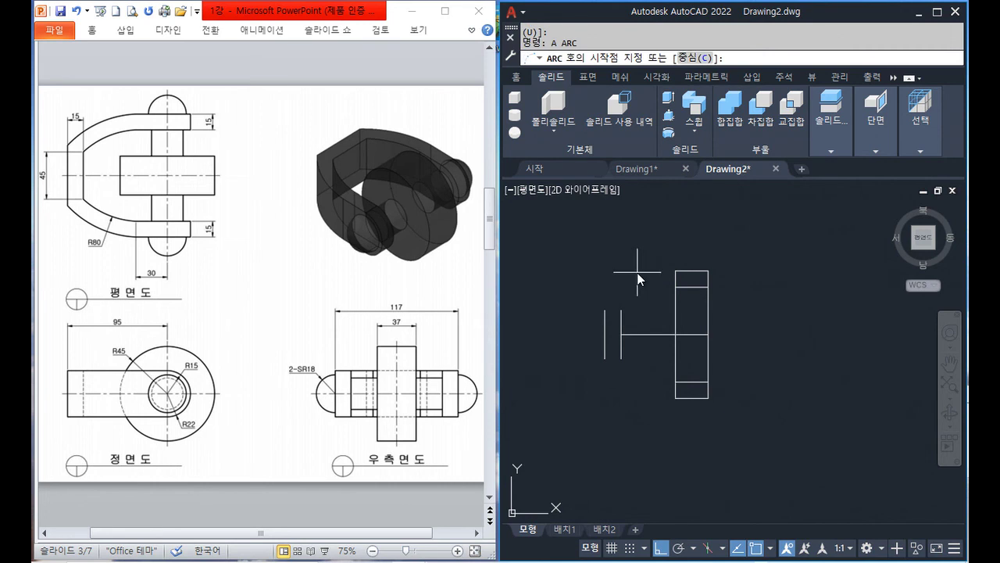
pyautogui.click(625, 364)
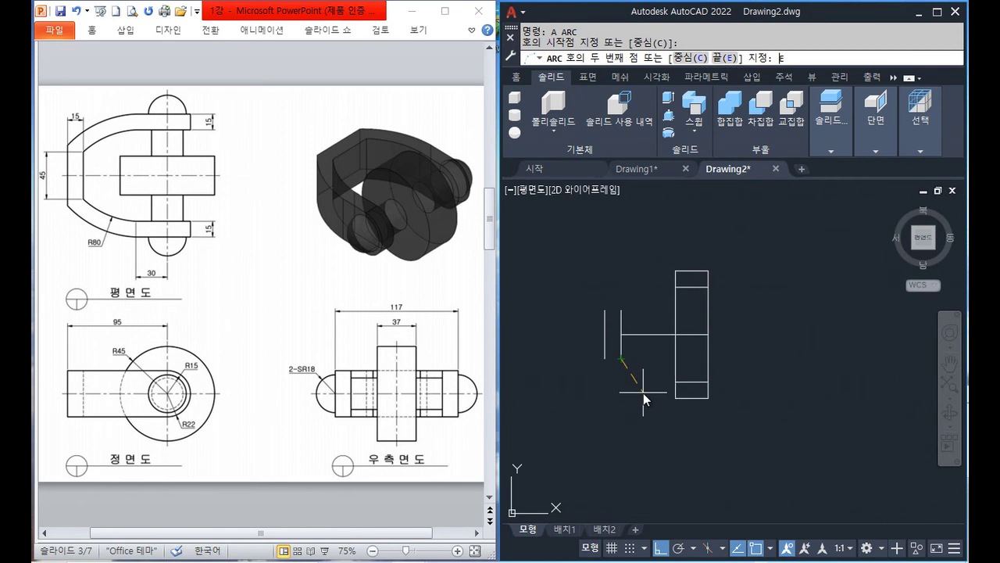
pyautogui.press('Return')
pyautogui.click(725, 383)
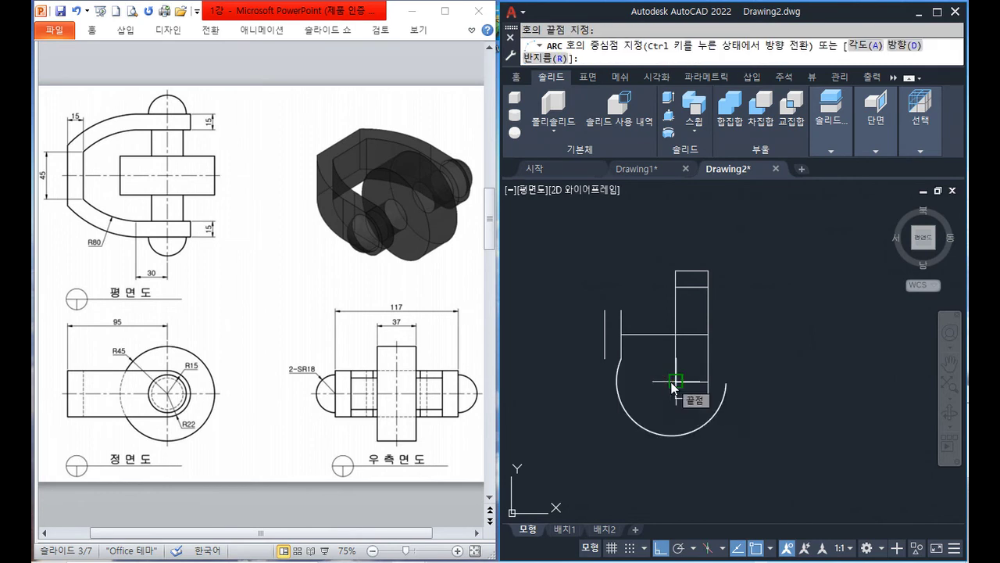
pyautogui.write('R')
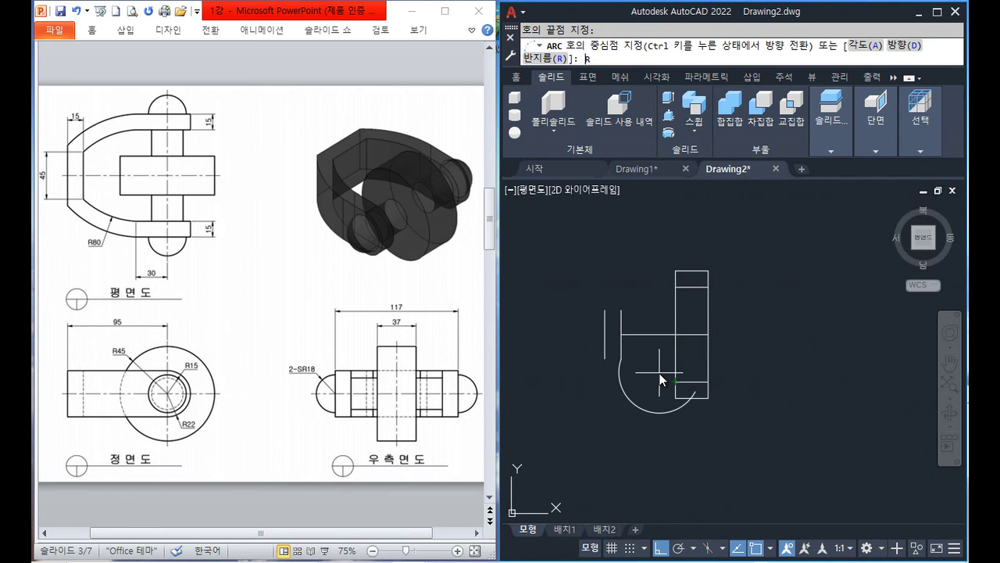
pyautogui.press('Return')
pyautogui.write('8')
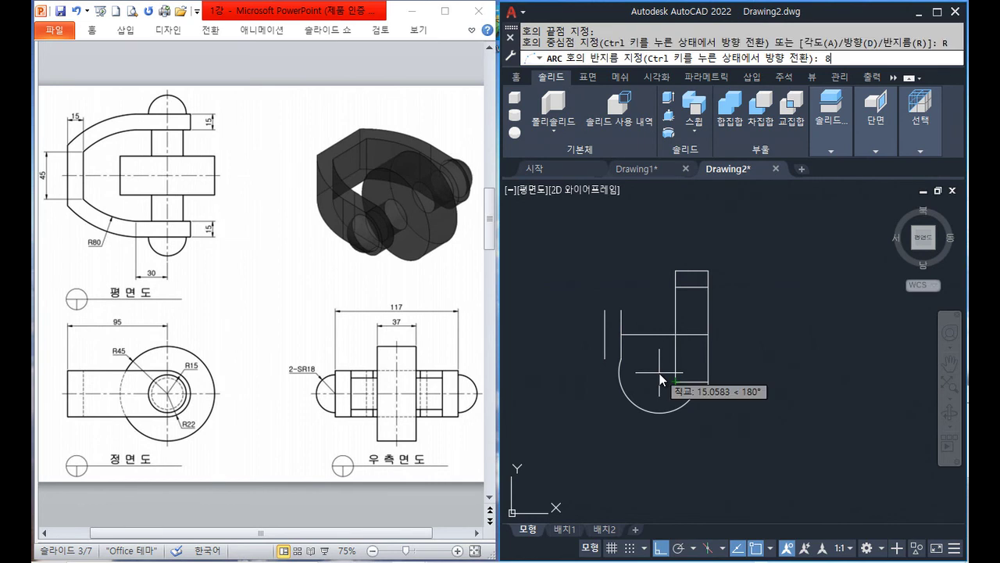
pyautogui.write('0')
pyautogui.press('Return')
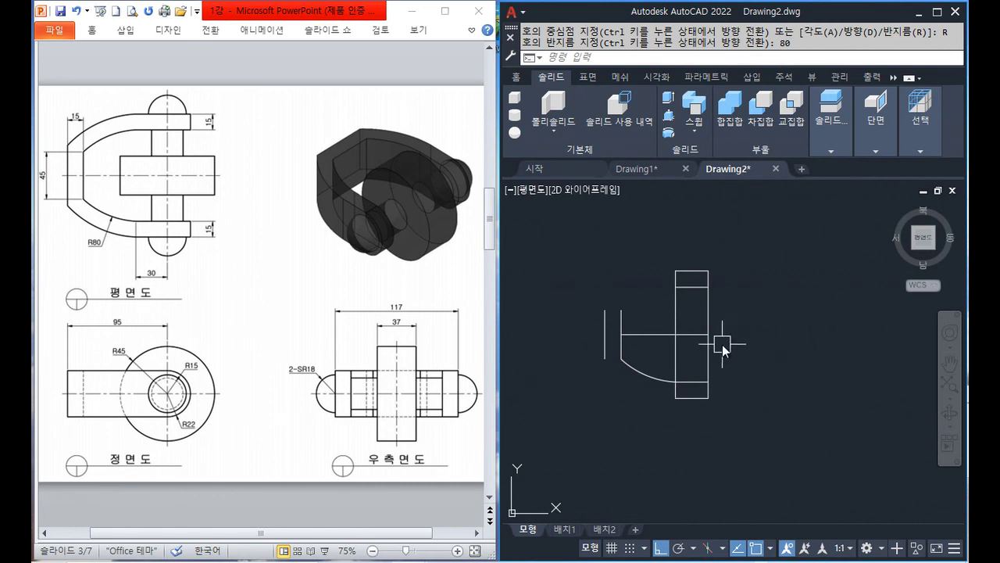
# Step: Offset the R80 arc 15 outward
pyautogui.write('p')
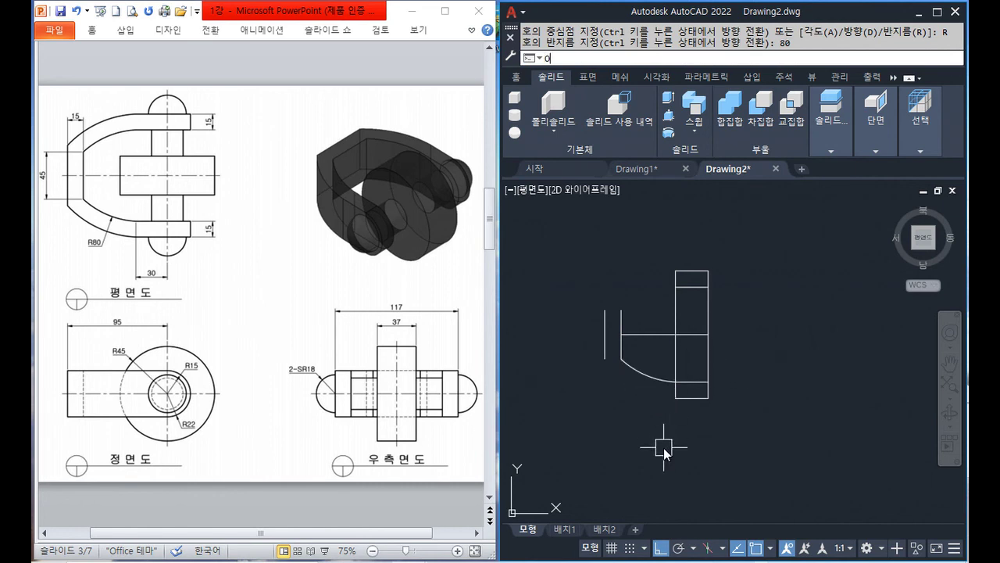
pyautogui.press('Return')
pyautogui.press('Return')
pyautogui.click(642, 374)
pyautogui.click(646, 394)
pyautogui.press('Return')
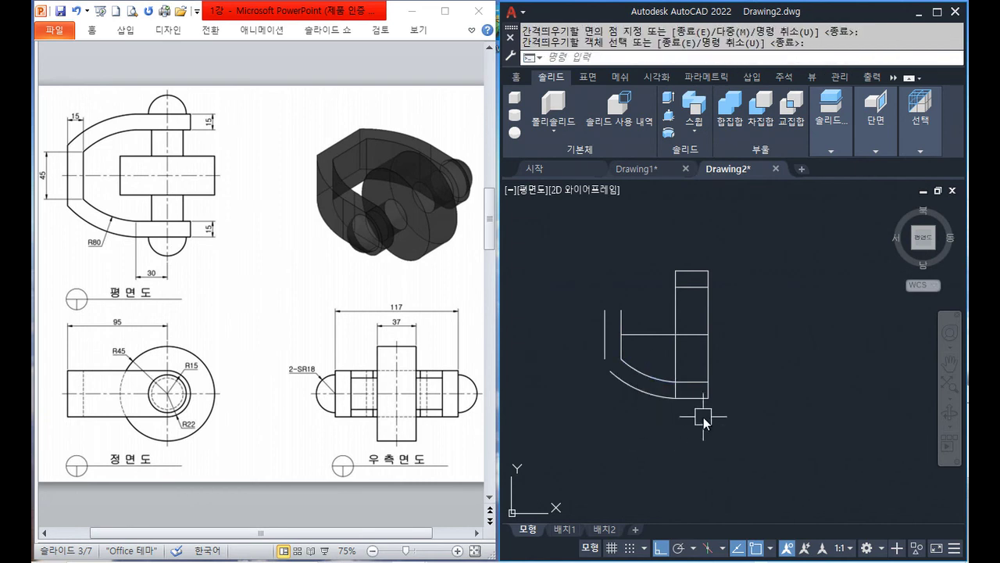
# Step: Mirror both arcs about the horizontal centre line, keeping the originals
pyautogui.write('mi')
pyautogui.press('Return')
pyautogui.click(659, 411)
pyautogui.click(653, 355)
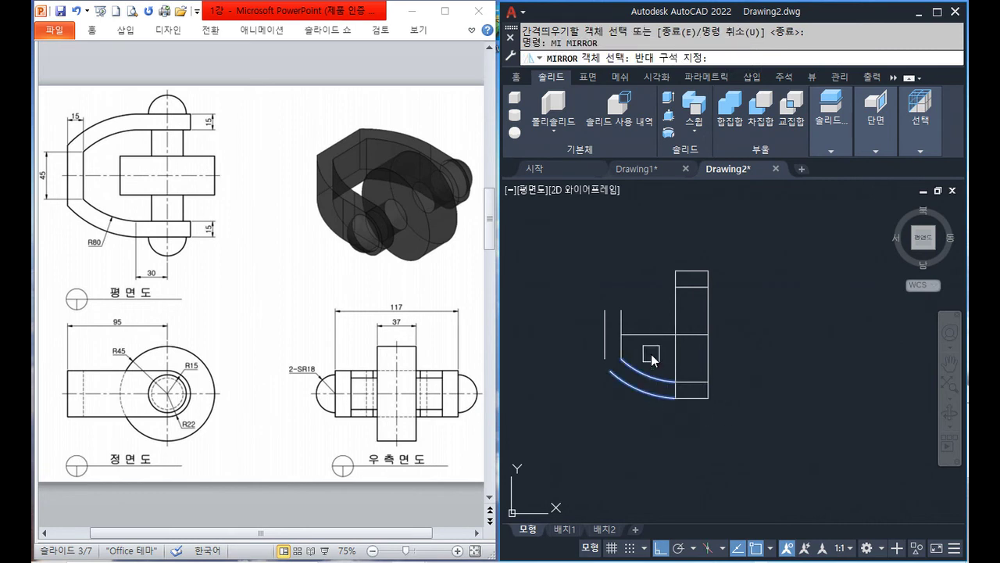
pyautogui.press('Return')
pyautogui.click(625, 337)
pyautogui.click(679, 336)
pyautogui.press('Return')
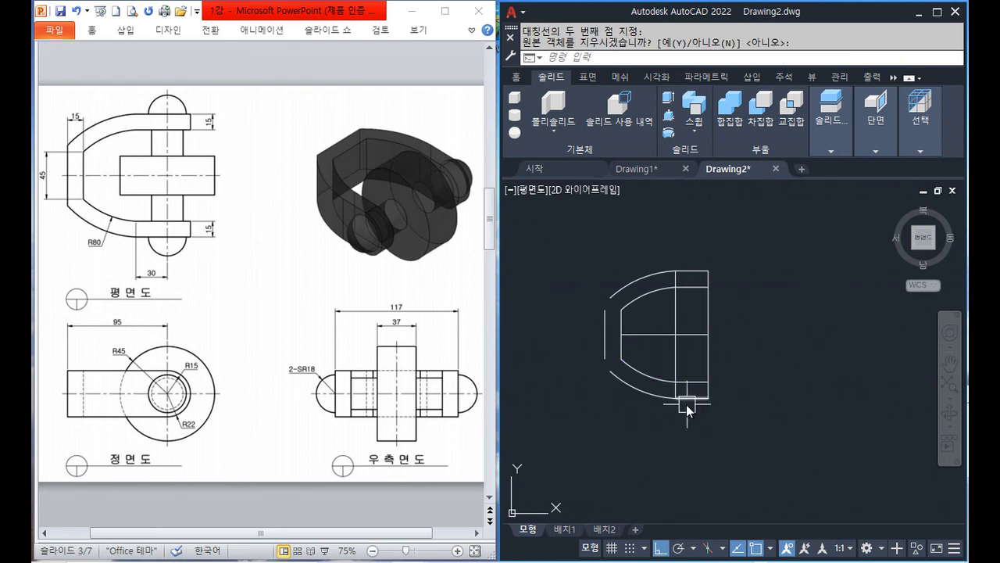
pyautogui.write('ex')
pyautogui.press('Return')
pyautogui.press('Return')
pyautogui.click(610, 322)
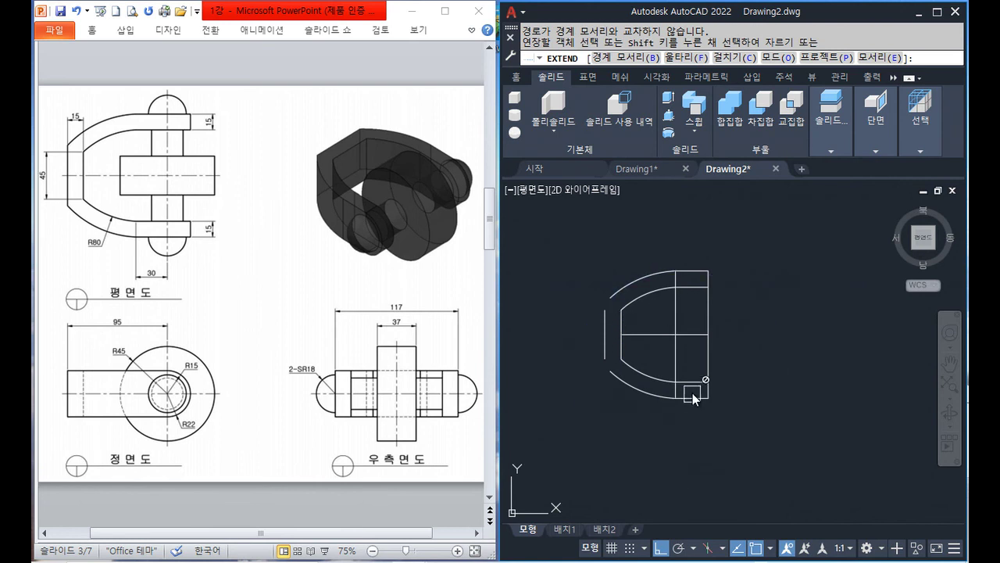
pyautogui.press('Escape')
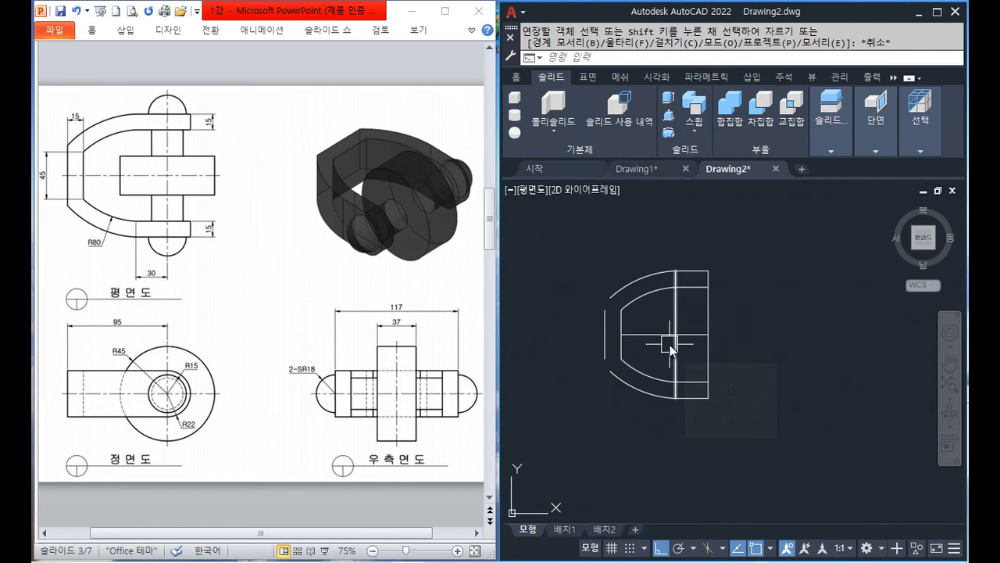
# Step: Lengthen the left line by 20 at both its lower and upper ends
pyautogui.write('LEN')
pyautogui.press('Return')
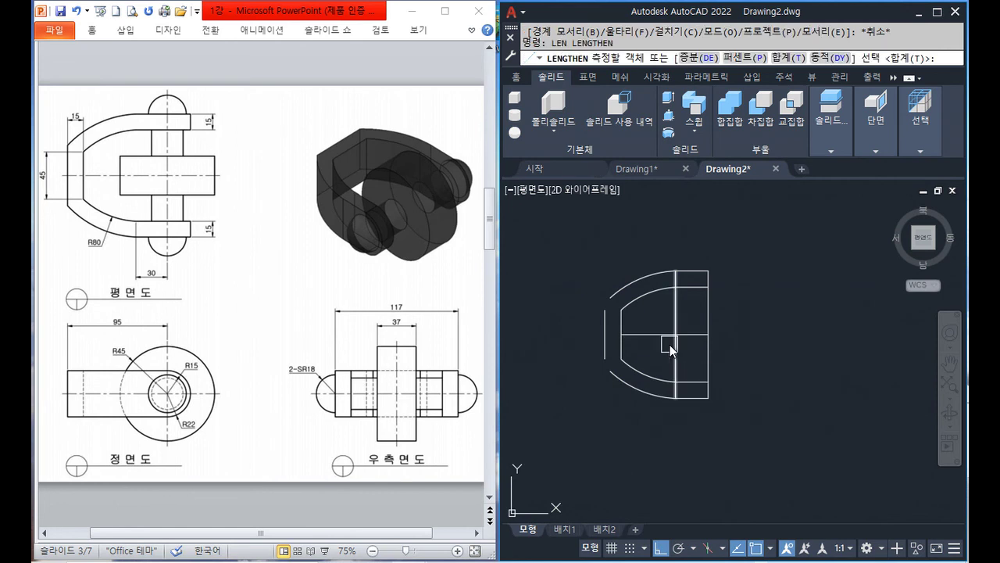
pyautogui.write('E')
pyautogui.press('Return')
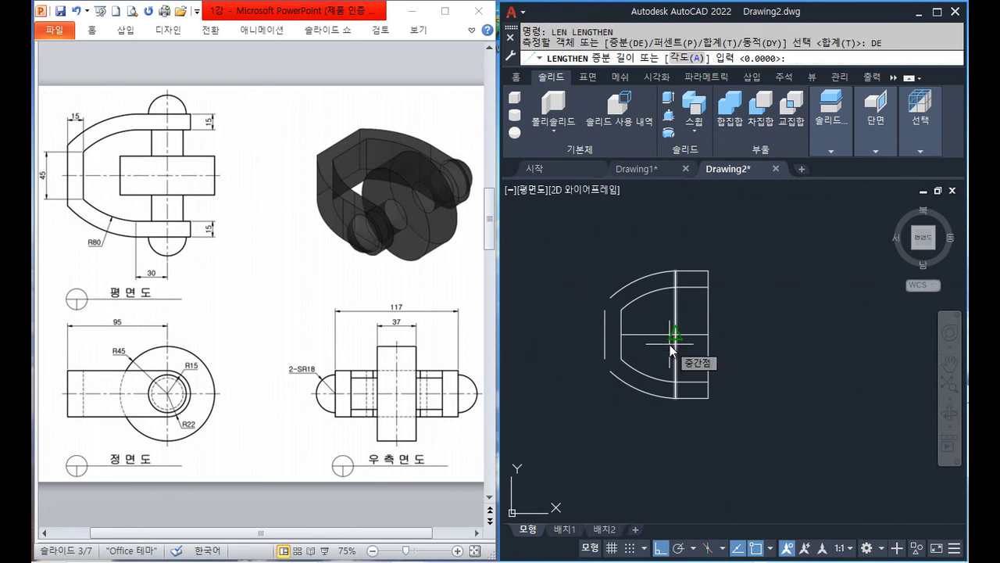
pyautogui.write('20')
pyautogui.press('Return')
pyautogui.click(607, 317)
pyautogui.click(607, 362)
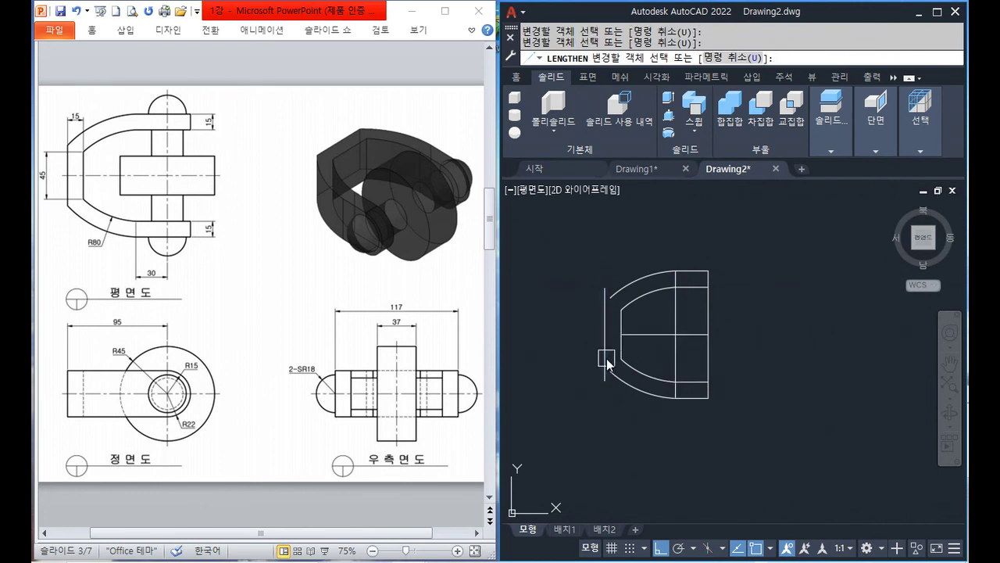
pyautogui.press('Return')
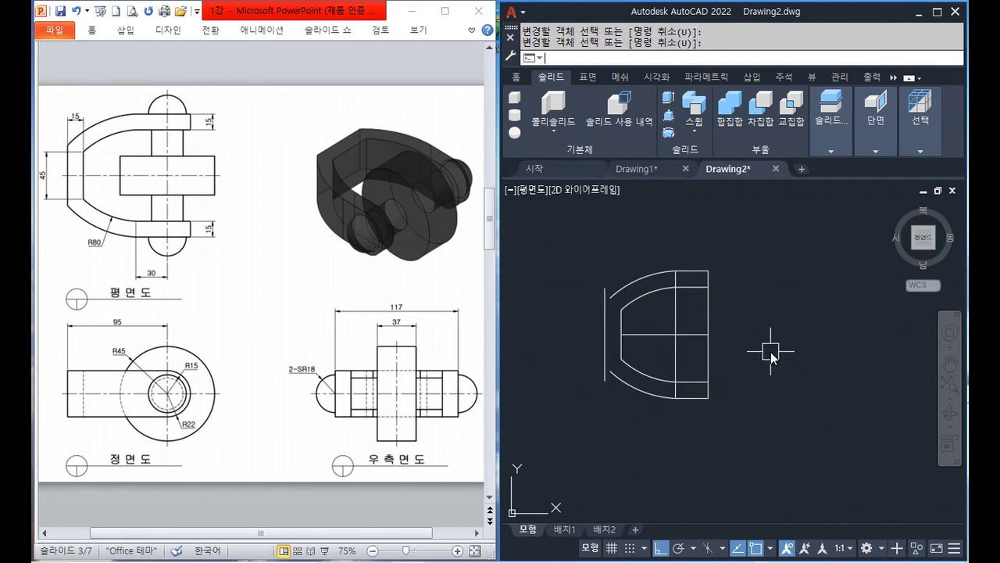
pyautogui.write('EX')
# Step: Extend the lower and upper outer arcs to meet the left line
pyautogui.press('Return')
pyautogui.click(625, 288)
pyautogui.click(613, 383)
pyautogui.press('Return')
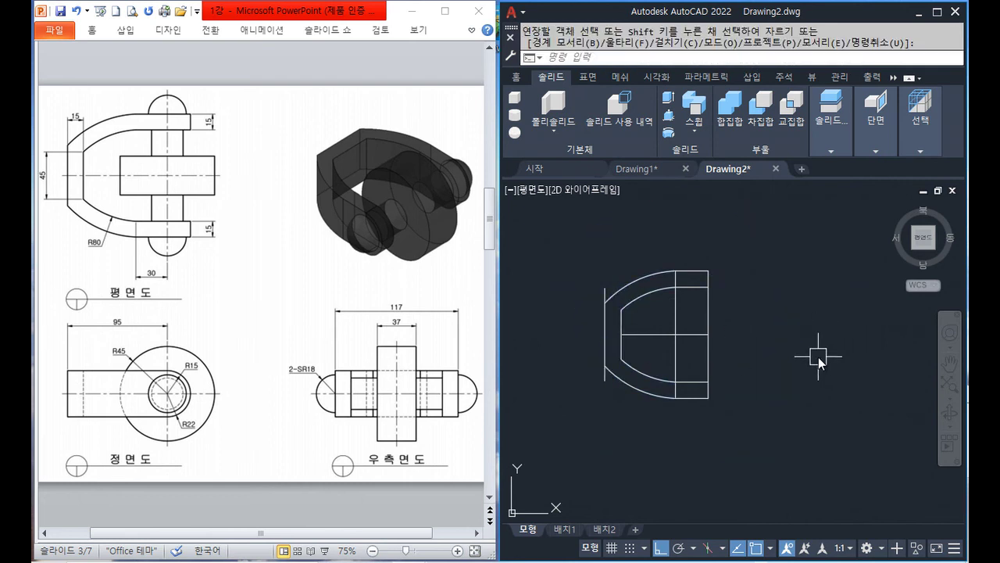
# Step: Trim away the right vertical segment between the two short lines and delete both centre lines
pyautogui.write('tr')
pyautogui.press('Return')
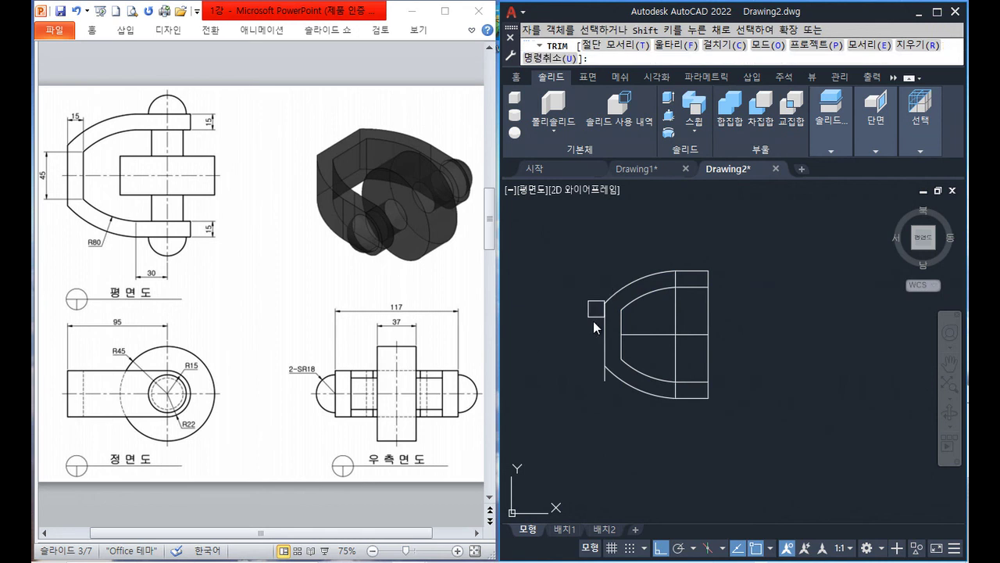
pyautogui.press('Return')
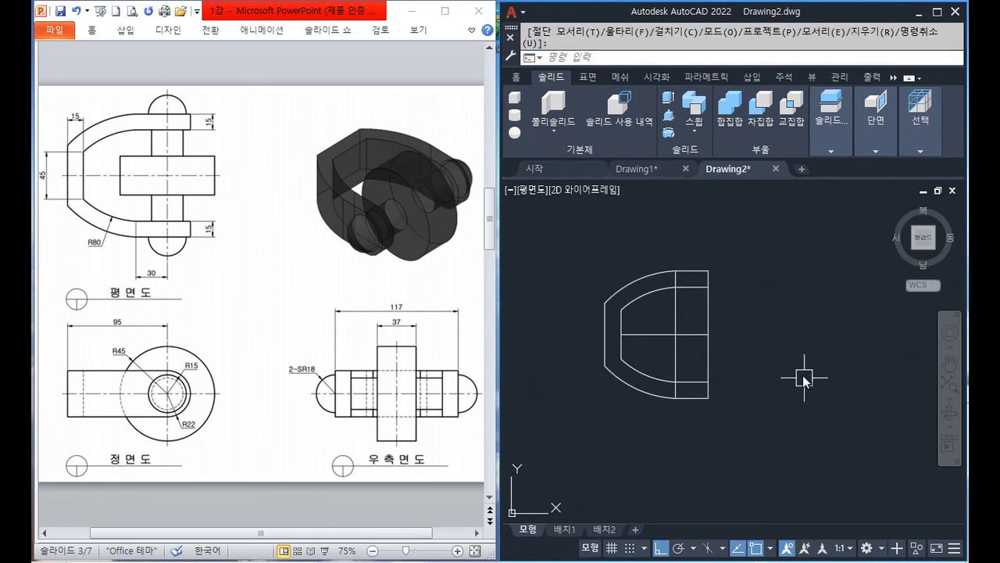
pyautogui.write('tr')
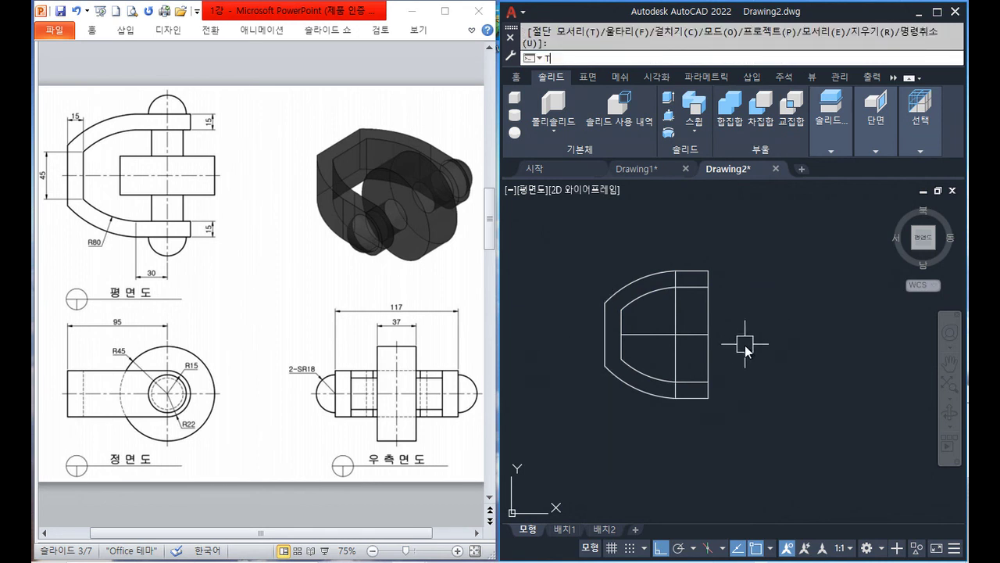
pyautogui.press('Return')
pyautogui.click(693, 288)
pyautogui.click(693, 383)
pyautogui.press('Return')
pyautogui.click(707, 359)
pyautogui.press('Return')
pyautogui.click(681, 339)
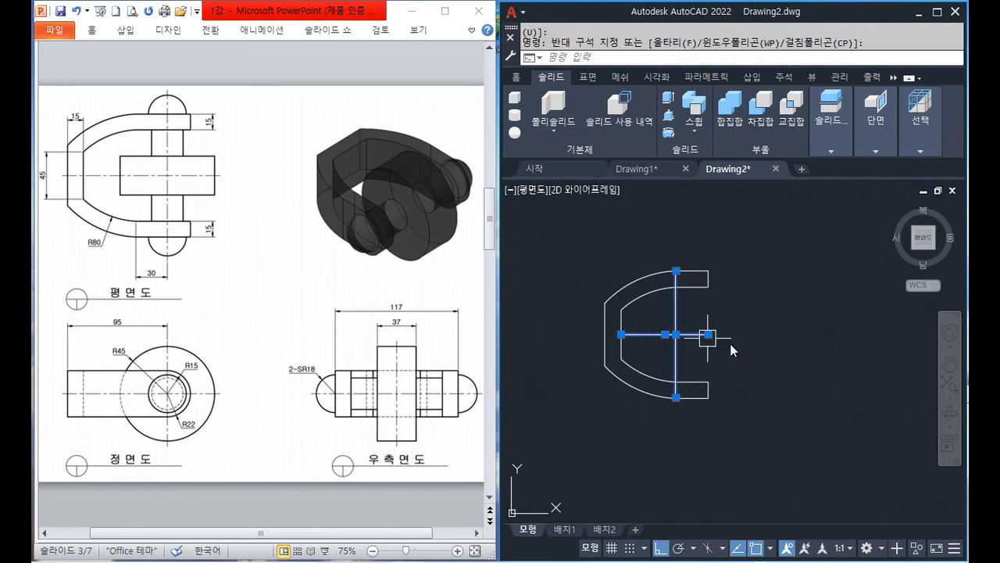
pyautogui.press('Delete')
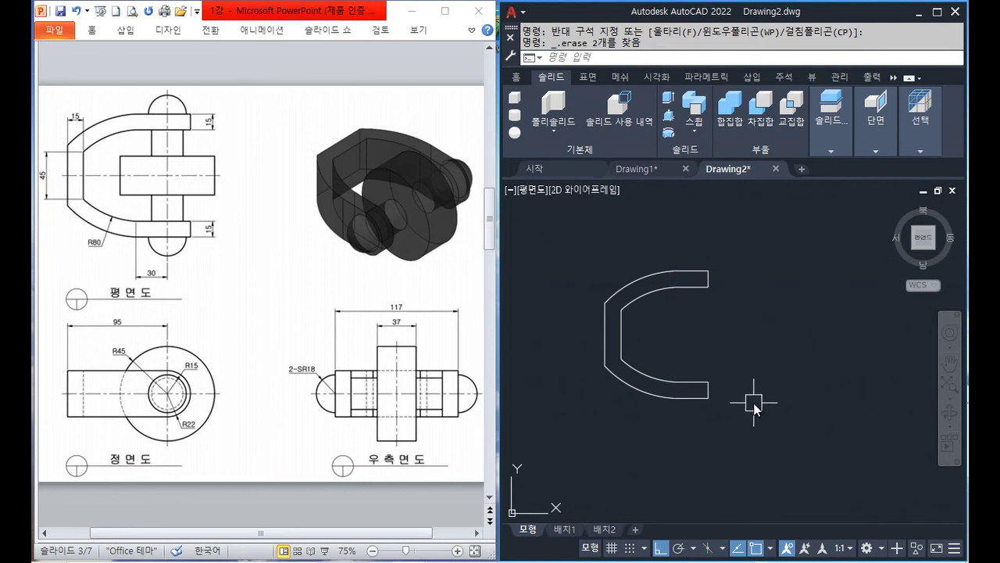
# Step: Join the outline pieces with J, then undo the join
pyautogui.write('j')
pyautogui.press('Return')
pyautogui.click(759, 444)
pyautogui.click(586, 254)
pyautogui.press('Return')
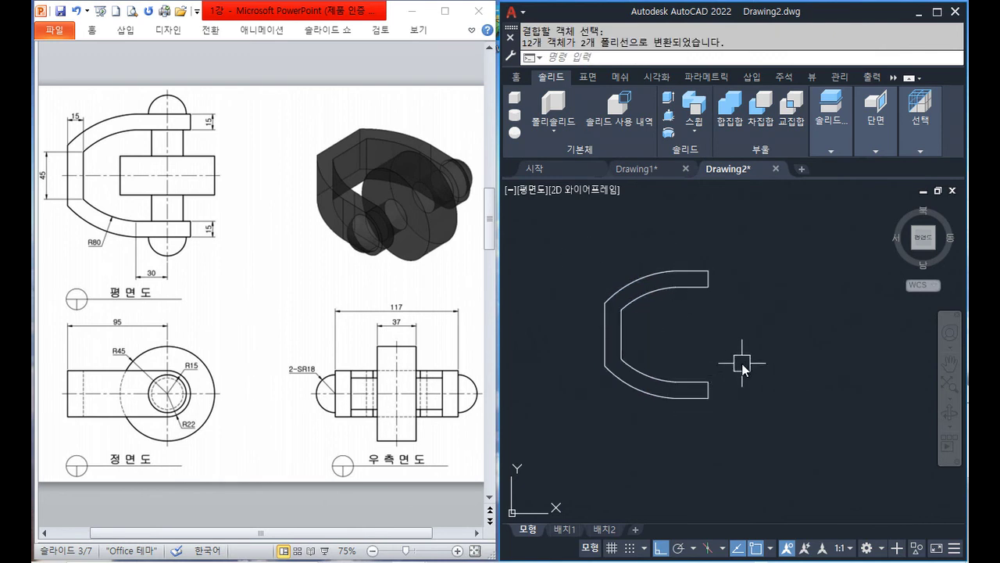
pyautogui.hotkey('ctrl', 'z')
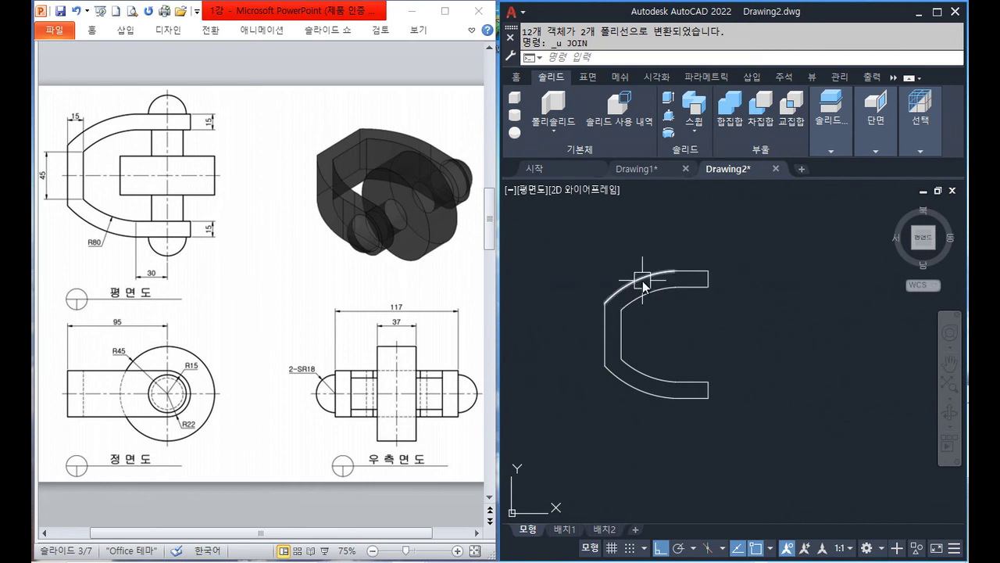
# Step: Convert the upper arc to a polyline with PEDIT and join all outline pieces onto it
pyautogui.write('PE')
pyautogui.press('Return')
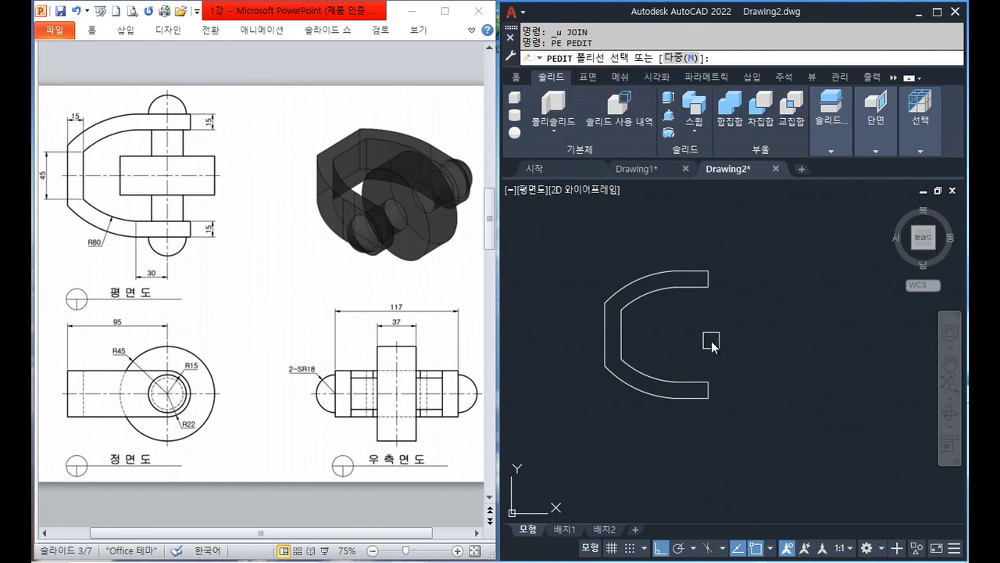
pyautogui.click(659, 292)
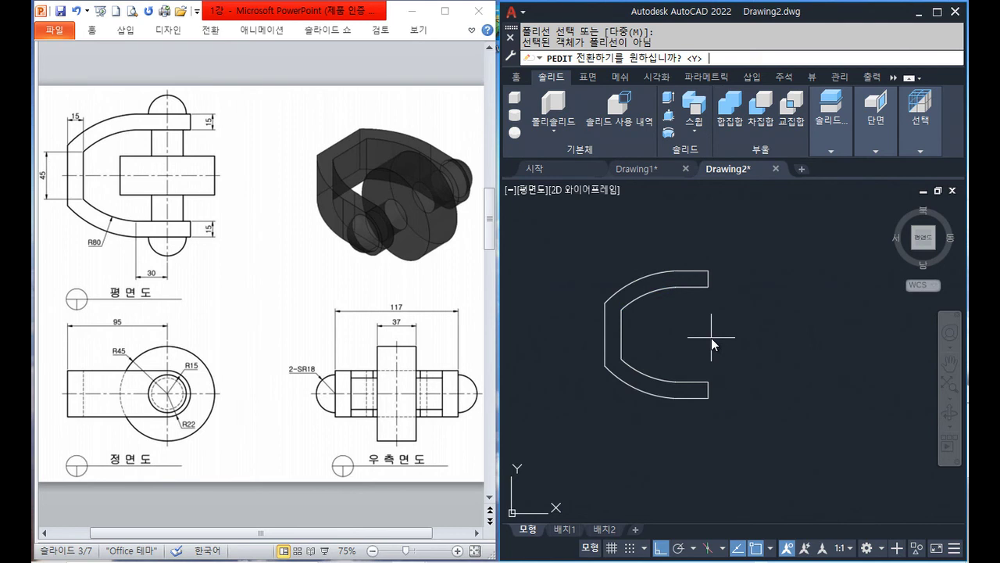
pyautogui.press('Return')
pyautogui.write('J')
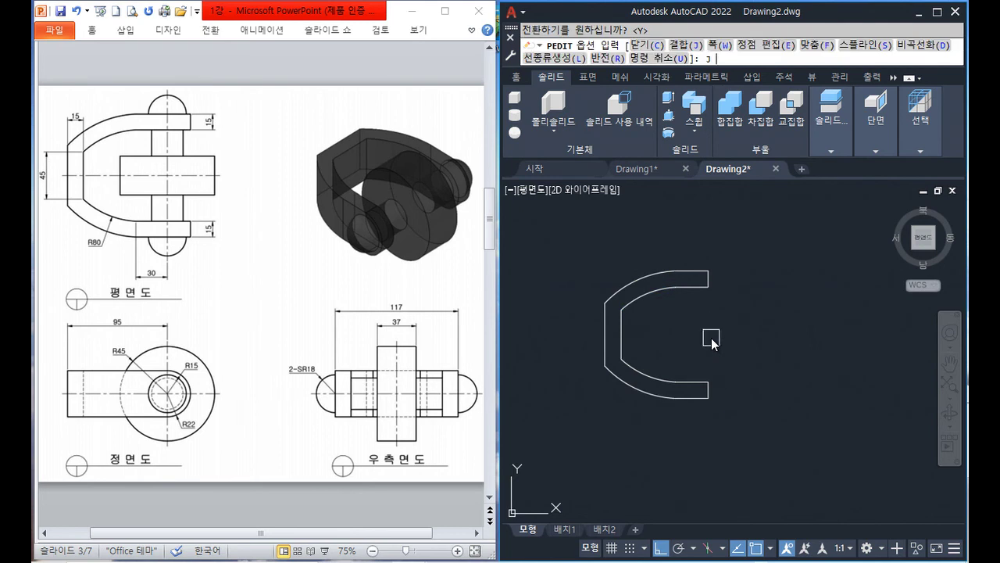
pyautogui.press('Return')
pyautogui.click(754, 428)
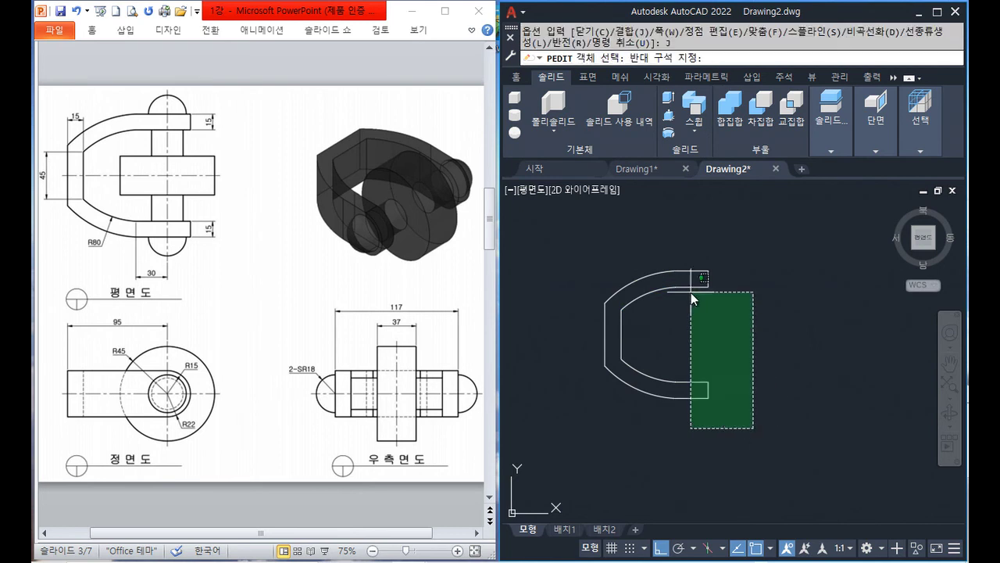
pyautogui.click(595, 251)
pyautogui.press('Return')
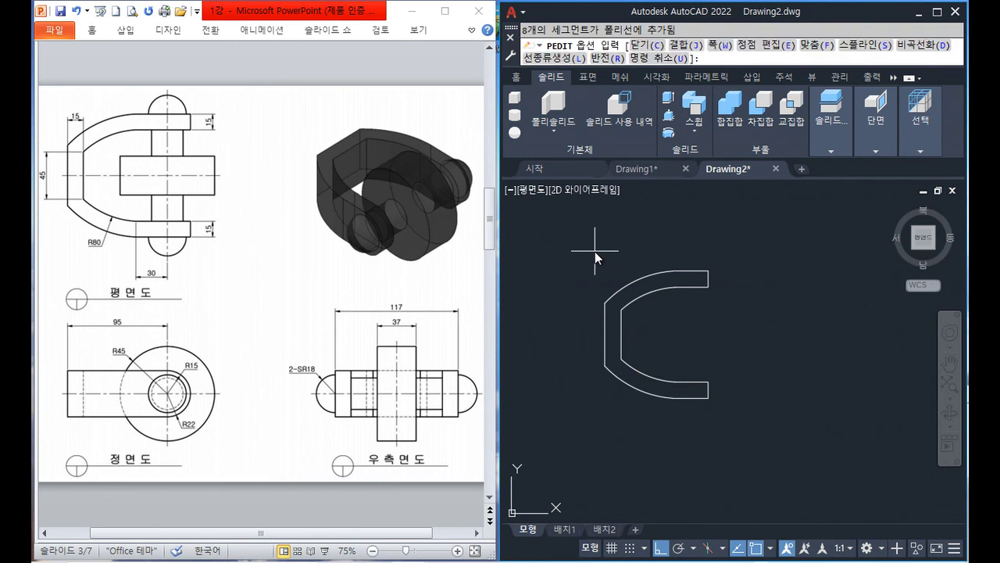
pyautogui.press('Return')
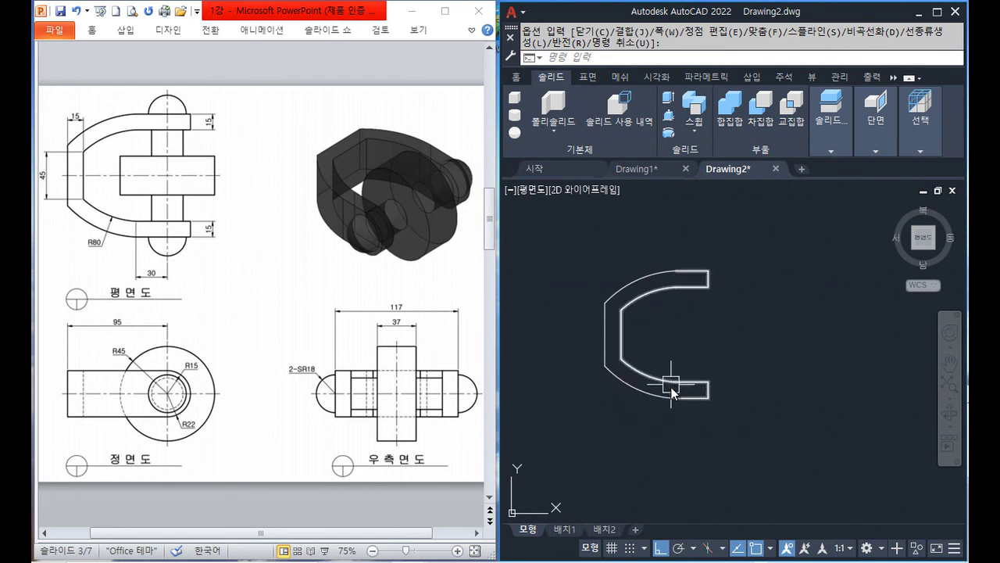
# Step: Explode the C-shaped polyline back into separate arcs and lines
pyautogui.scroll(4, 676, 388)
pyautogui.scroll(3, 687, 414)
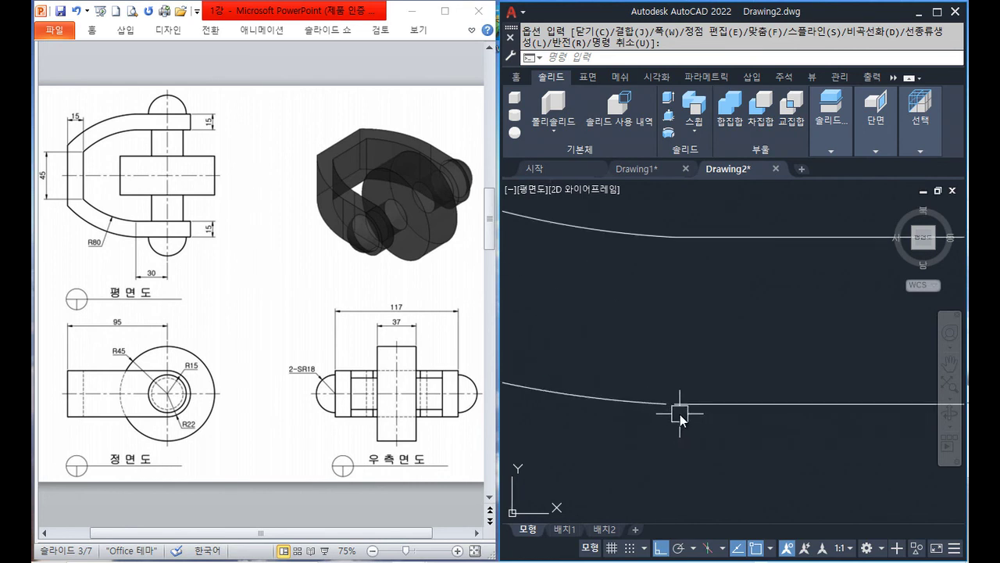
pyautogui.scroll(-3, 707, 353)
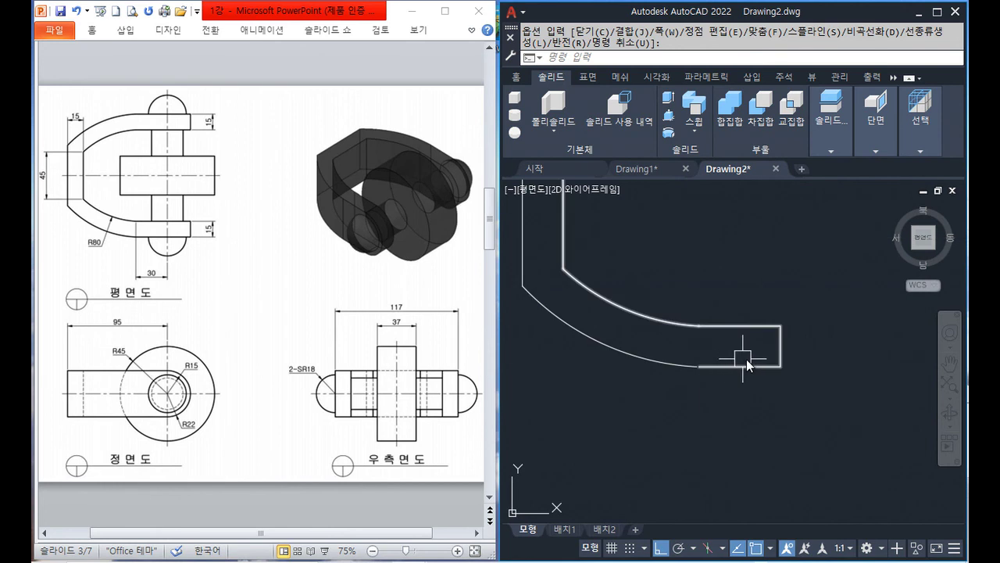
pyautogui.scroll(3, 712, 372)
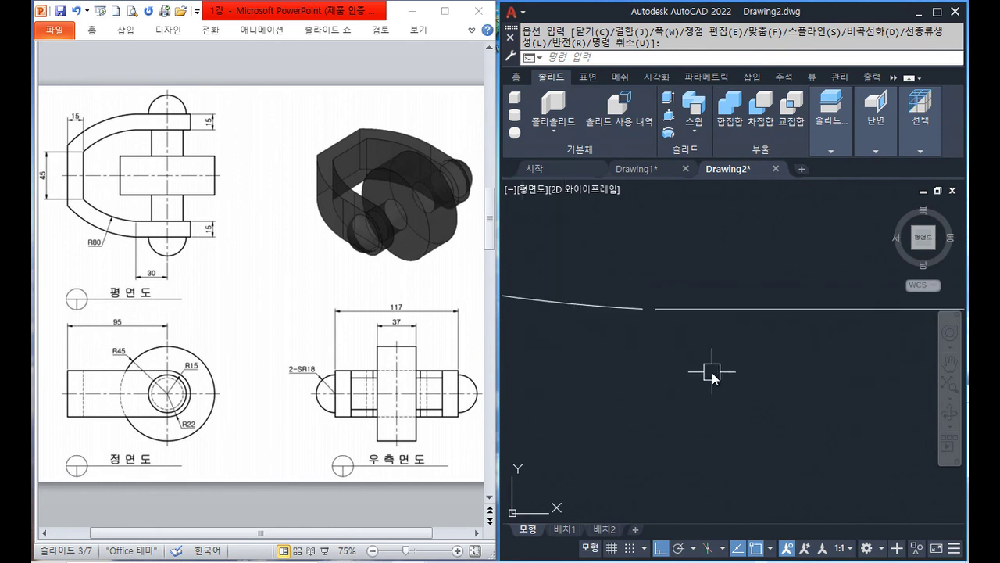
pyautogui.scroll(-2, 718, 352)
pyautogui.scroll(-2, 725, 339)
pyautogui.scroll(-2, 739, 344)
pyautogui.moveTo(749, 349); pyautogui.dragTo(723, 369, button='middle')
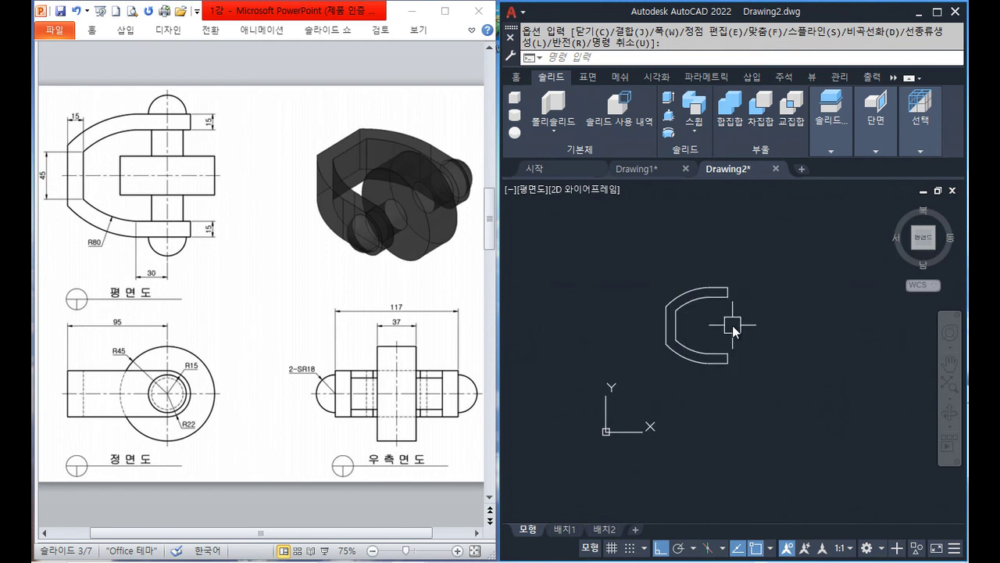
pyautogui.write('x')
pyautogui.press('Return')
pyautogui.moveTo(768, 387); pyautogui.dragTo(649, 251)
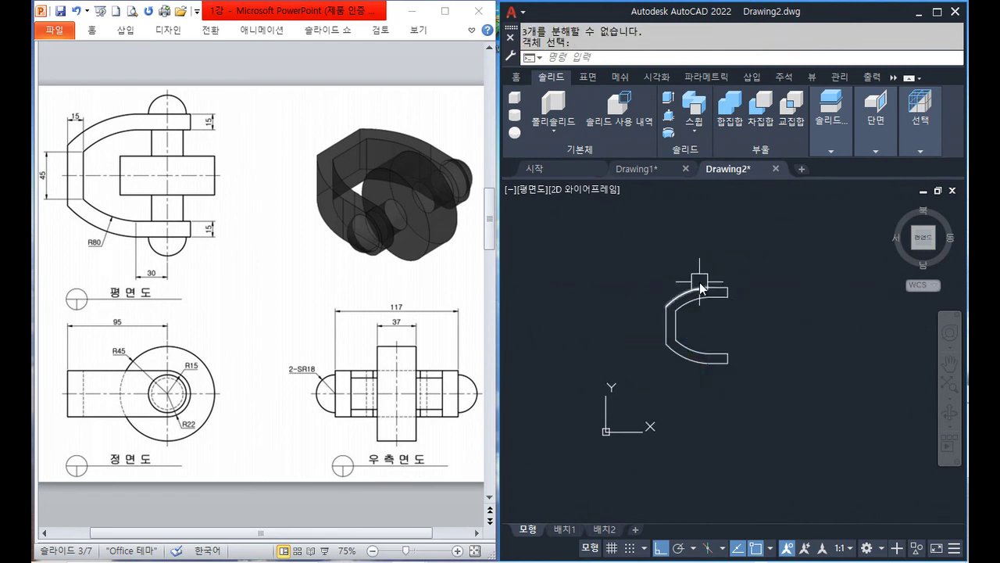
# Step: Zoom in on the arc junction and try extending the top line, then cancel
pyautogui.scroll(5, 699, 288)
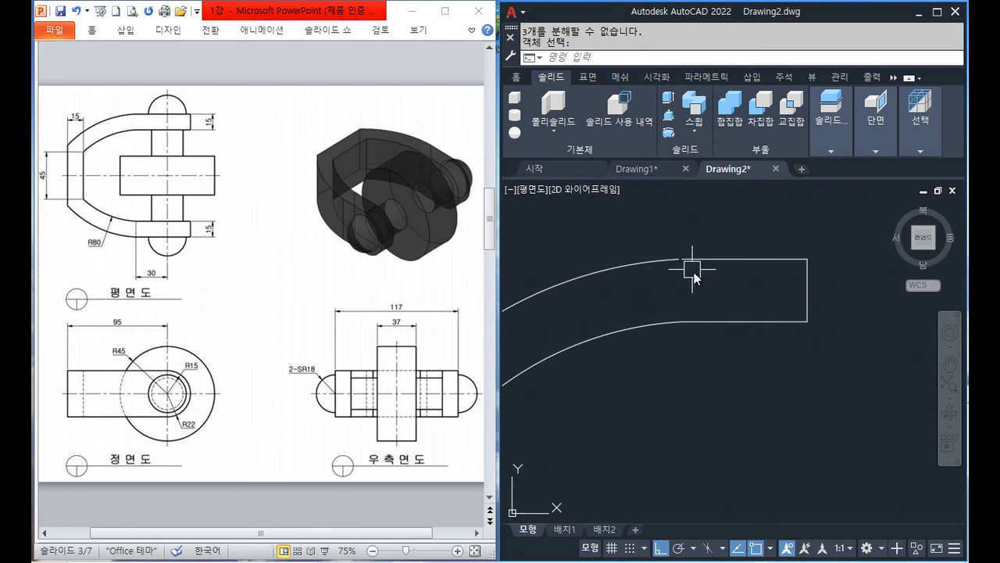
pyautogui.moveTo(701, 282); pyautogui.dragTo(723, 294, button='middle')
pyautogui.write('EX')
pyautogui.press('Return')
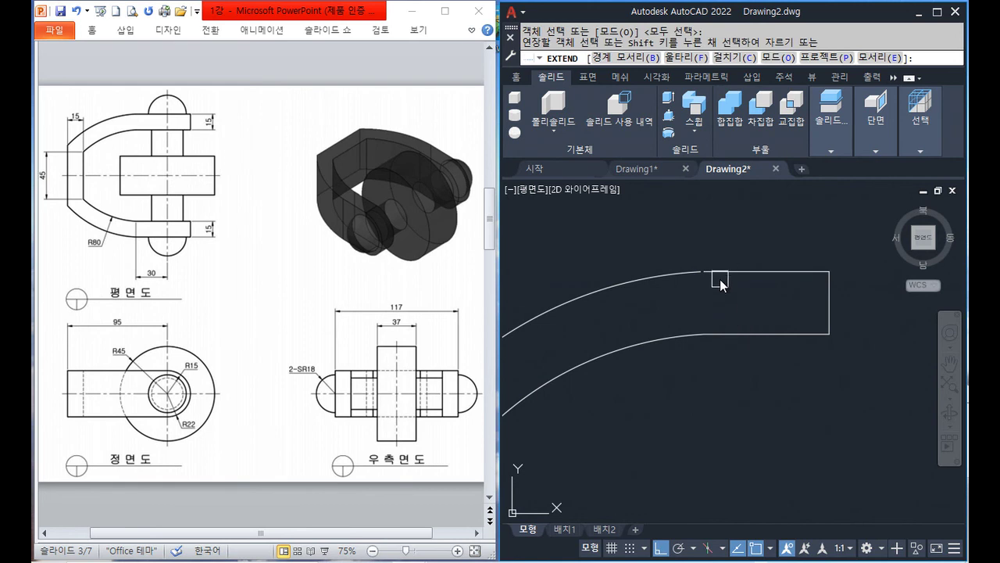
pyautogui.click(716, 272)
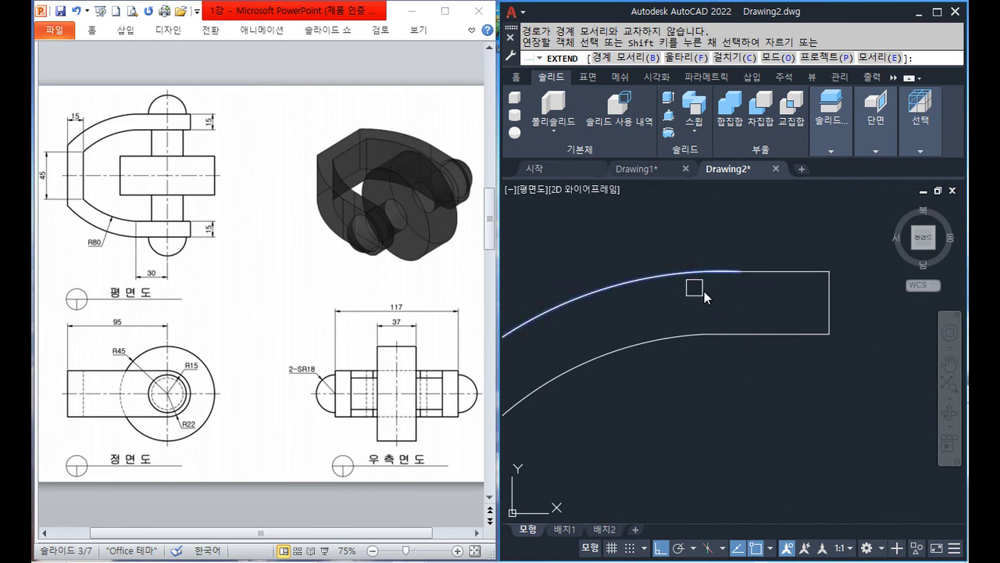
pyautogui.scroll(5, 715, 285)
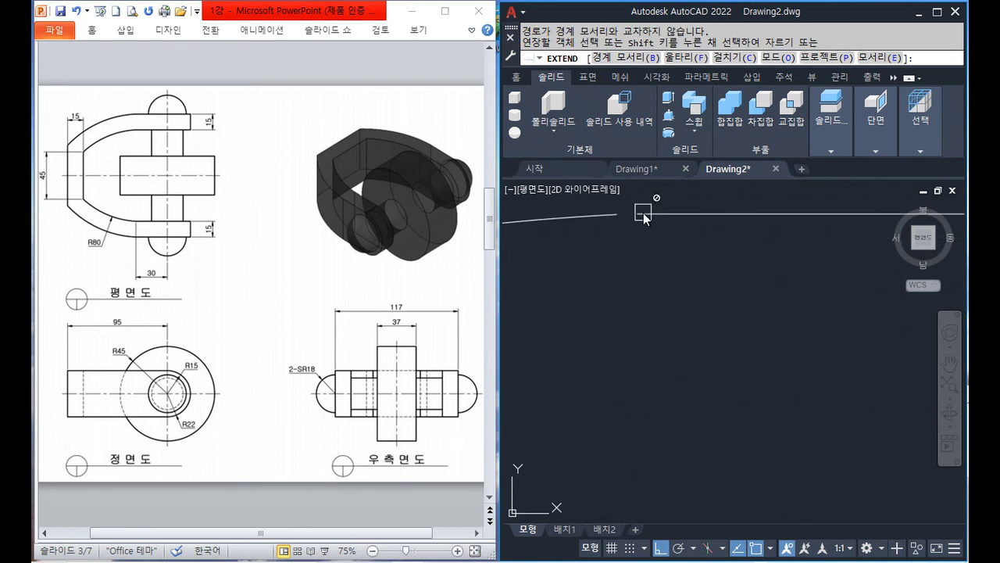
pyautogui.press('Escape')
# Step: Select the horizontal top line and try lengthening it incrementally, then cancel
pyautogui.scroll(2, 676, 316)
pyautogui.moveTo(676, 316); pyautogui.dragTo(806, 378, button='middle')
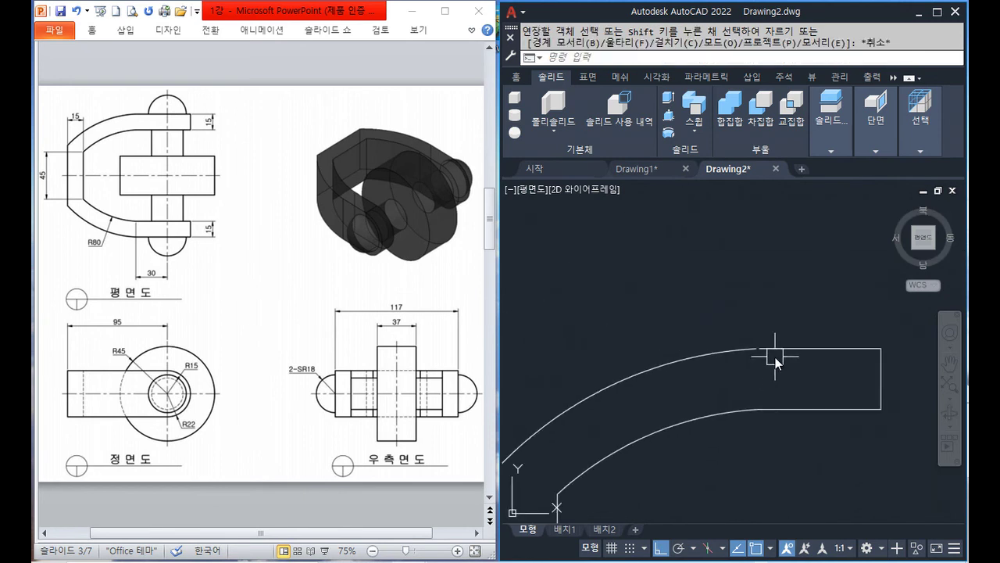
pyautogui.click(792, 362)
pyautogui.moveTo(766, 351); pyautogui.dragTo(773, 359, button='middle')
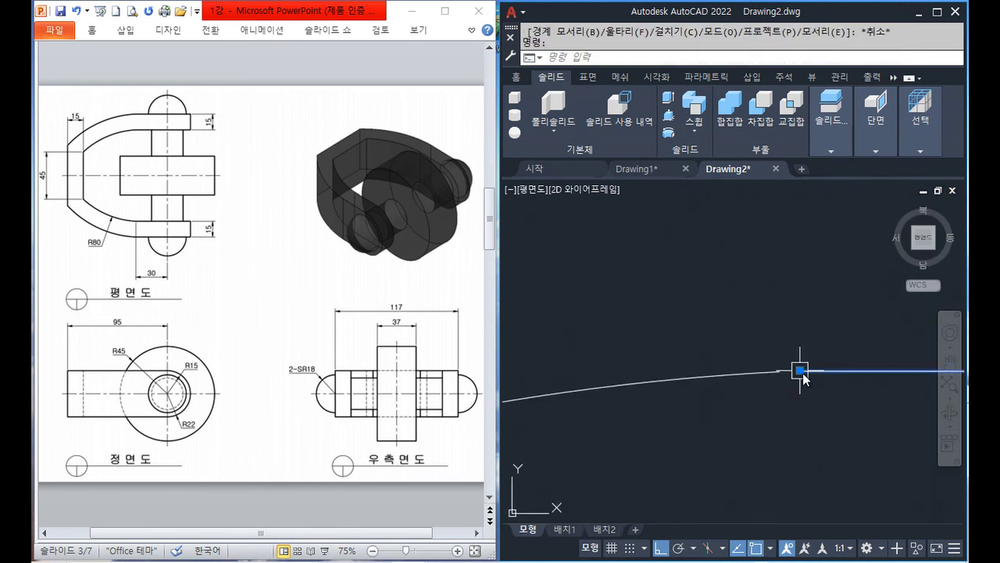
pyautogui.press('Escape')
pyautogui.moveTo(825, 404); pyautogui.dragTo(716, 404, button='middle')
pyautogui.write('EN')
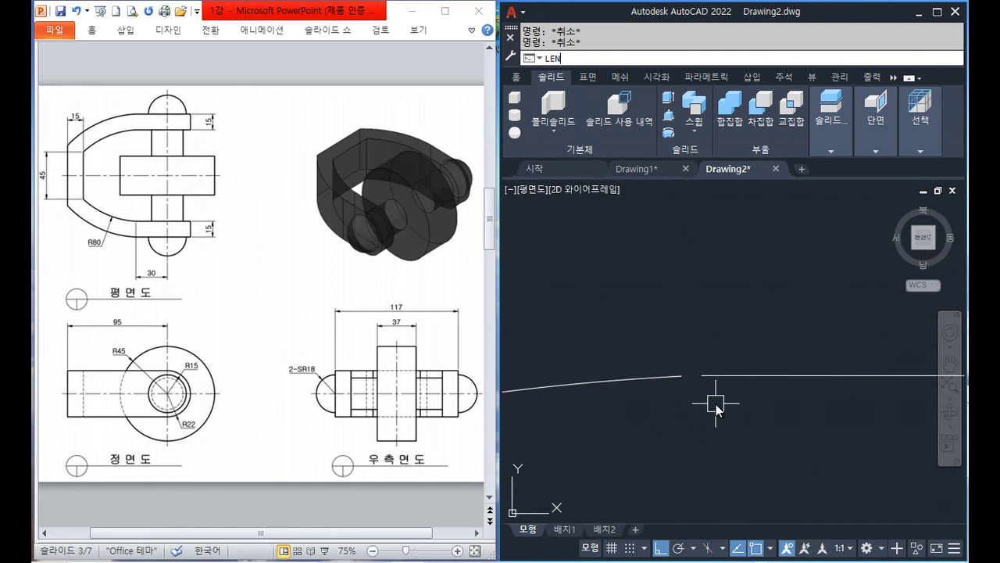
pyautogui.press('Return')
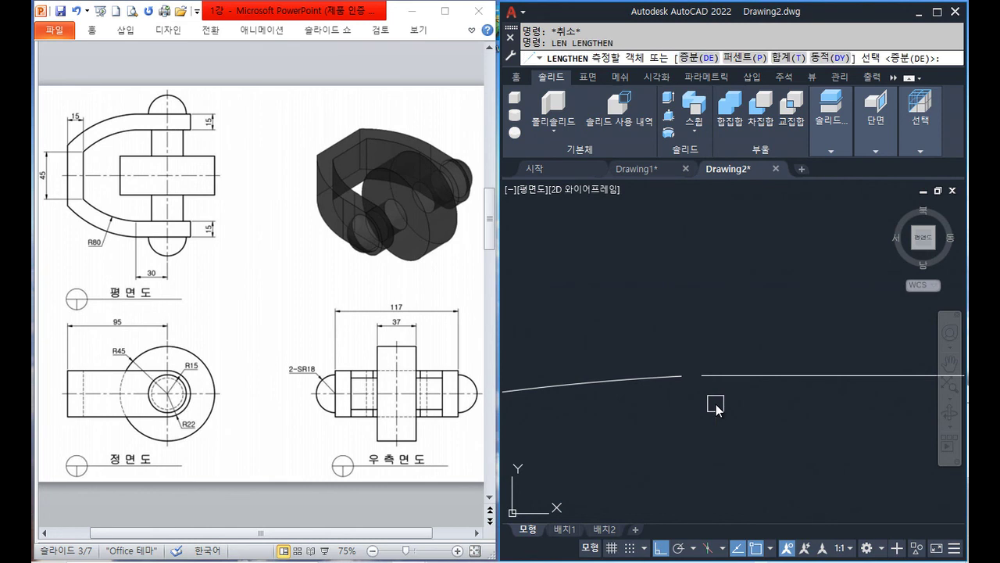
pyautogui.press('Return')
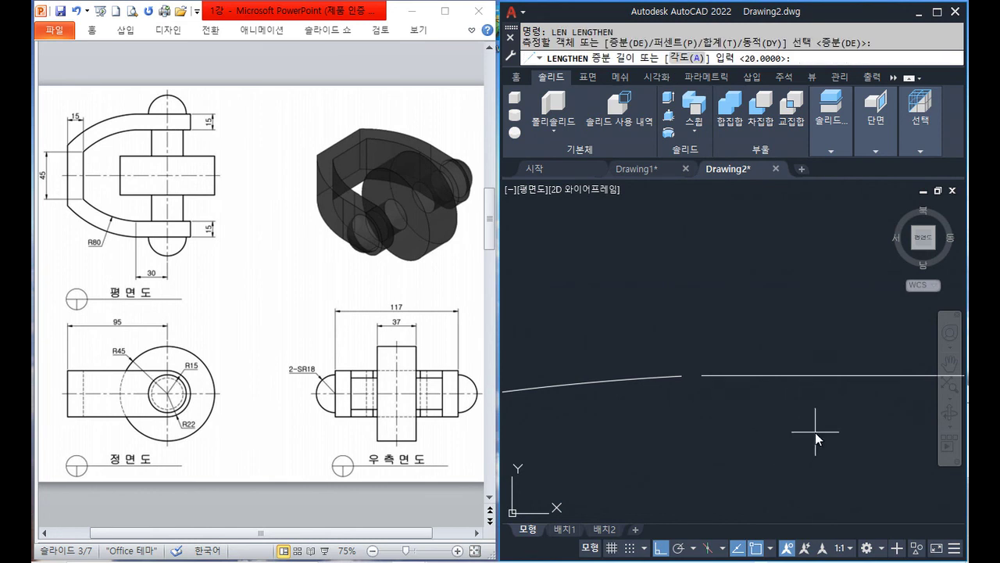
pyautogui.press('Escape')
# Step: Bring the whole C profile back into view and select the outer arc and top line
pyautogui.scroll(-2, 816, 410)
pyautogui.moveTo(822, 418); pyautogui.dragTo(741, 285, button='middle')
pyautogui.scroll(-2, 741, 283)
pyautogui.moveTo(775, 330); pyautogui.dragTo(765, 266, button='middle')
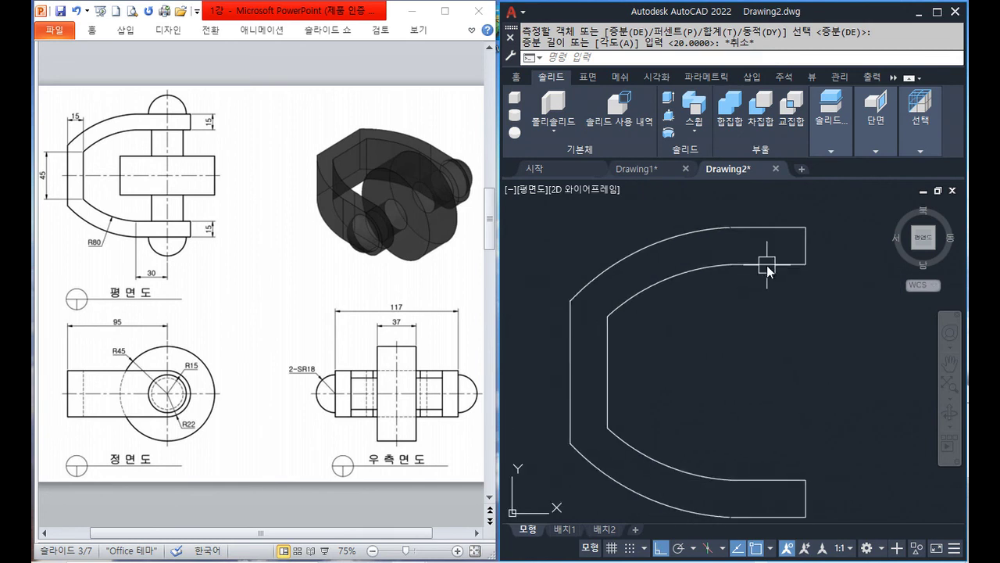
pyautogui.press('Escape')
pyautogui.scroll(-2, 770, 364)
pyautogui.moveTo(763, 371); pyautogui.dragTo(733, 353, button='middle')
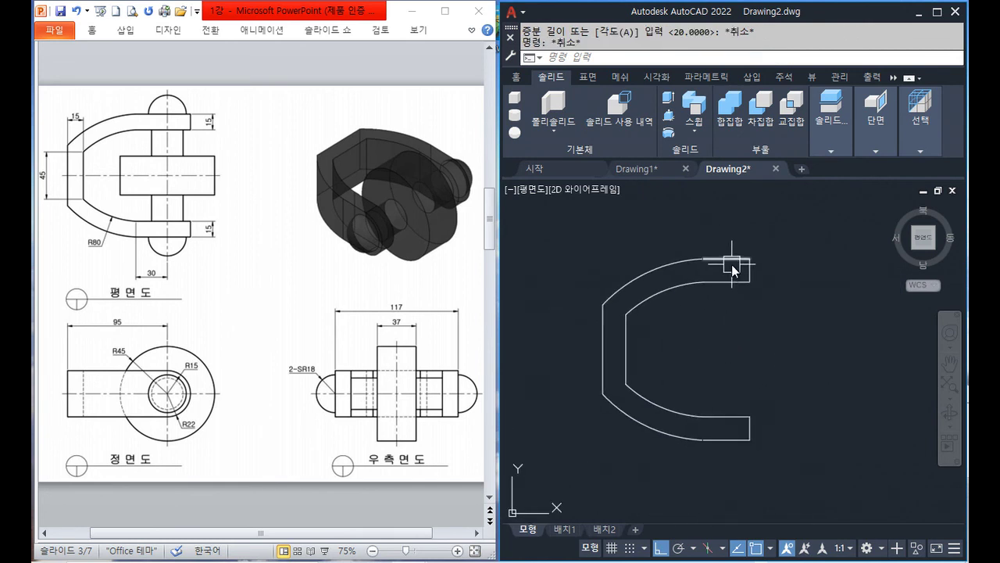
pyautogui.click(704, 259)
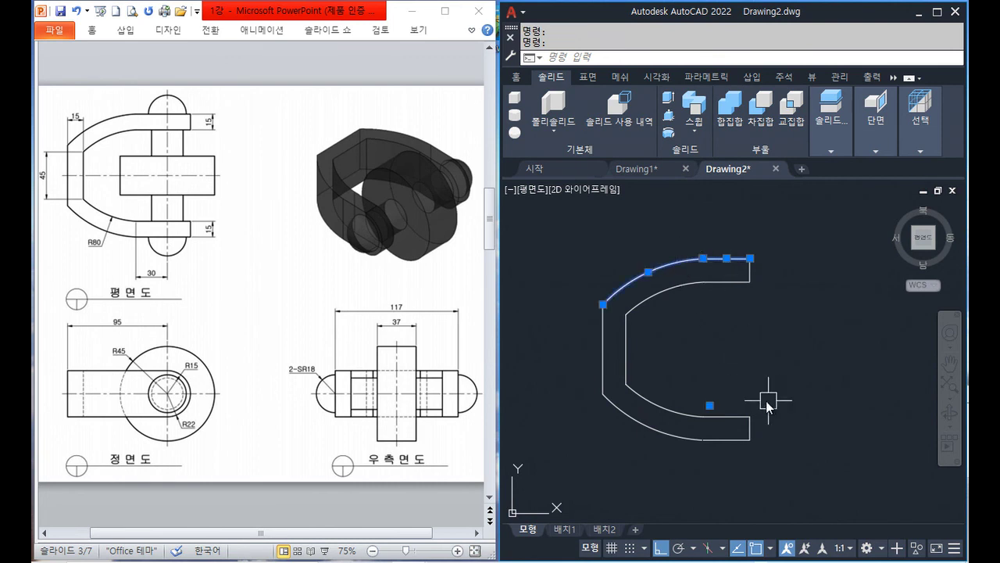
# Step: Erase the top and bottom outer arcs along with their horizontal lines
pyautogui.press('Delete')
pyautogui.click(739, 439)
pyautogui.click(666, 433)
pyautogui.press('Delete')
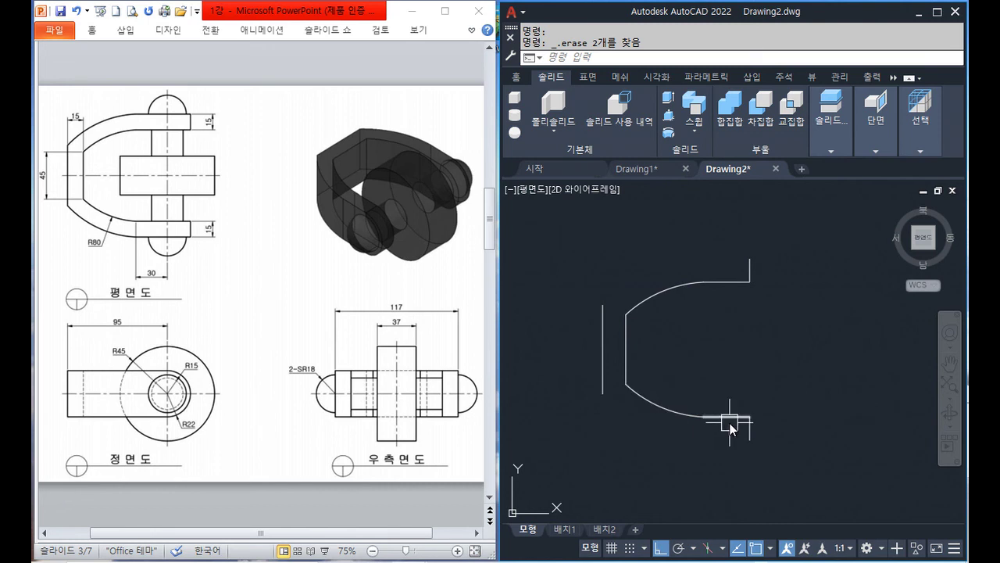
pyautogui.scroll(1, 688, 290)
pyautogui.scroll(1, 710, 276)
pyautogui.scroll(1, 714, 307)
# Step: Join each inner arc with its line into separate top and bottom polylines
pyautogui.write('p')
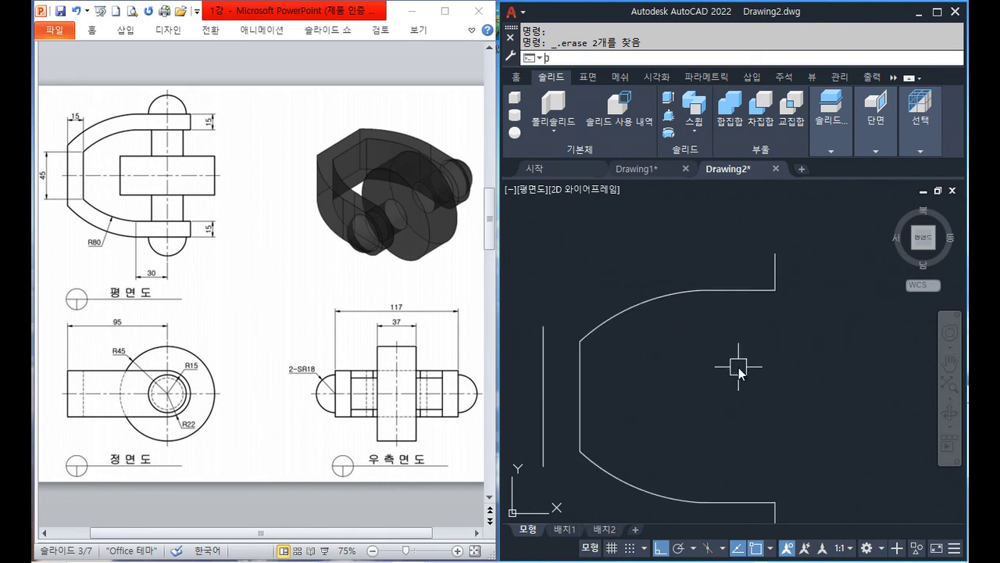
pyautogui.press('Return')
pyautogui.click(718, 290)
pyautogui.click(644, 302)
pyautogui.press('Return')
pyautogui.moveTo(741, 431); pyautogui.dragTo(729, 337, button='middle')
pyautogui.press('Return')
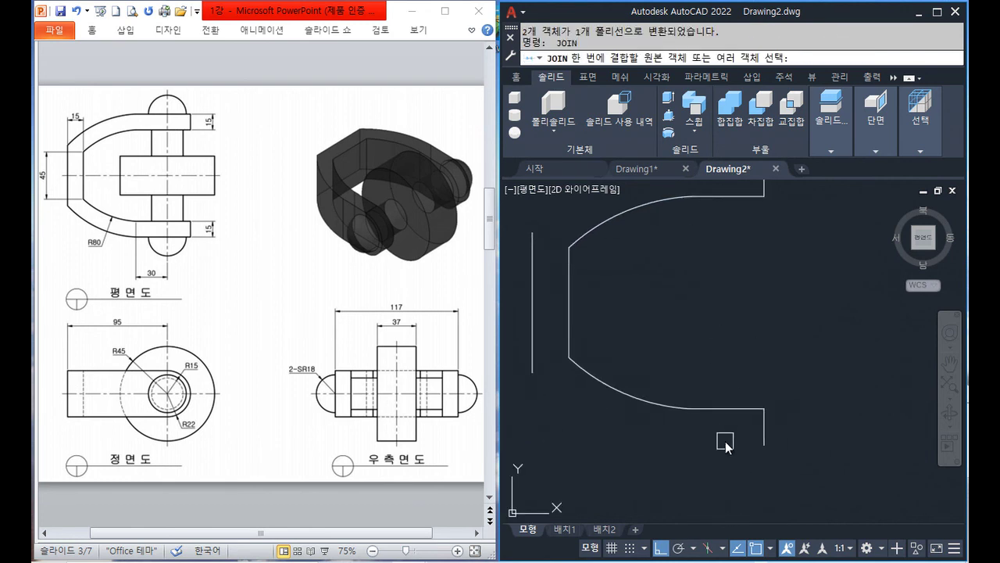
pyautogui.click(674, 380)
pyautogui.press('Return')
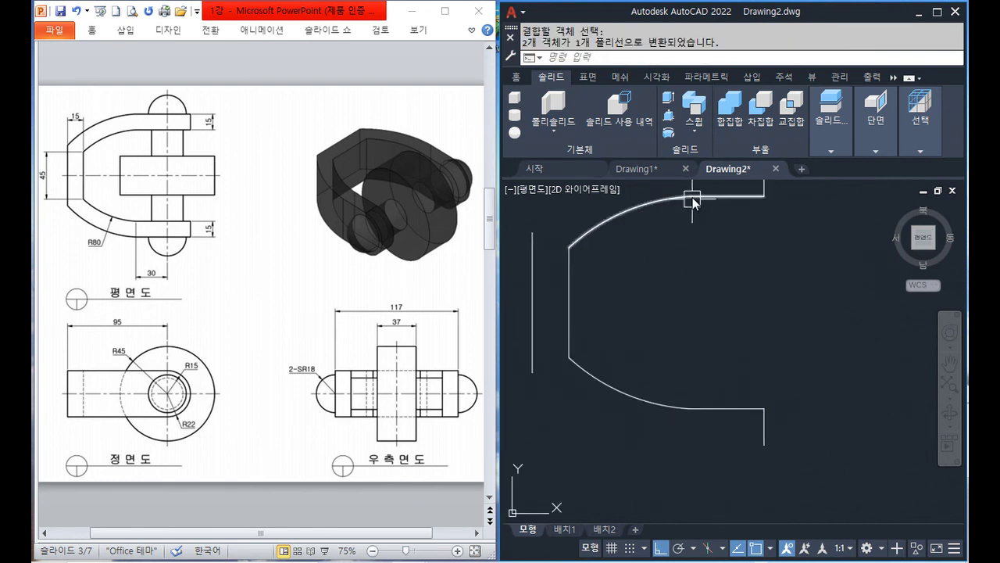
# Step: Offset the top and bottom inner polylines 15 units outward
pyautogui.moveTo(696, 342); pyautogui.dragTo(712, 383, button='middle')
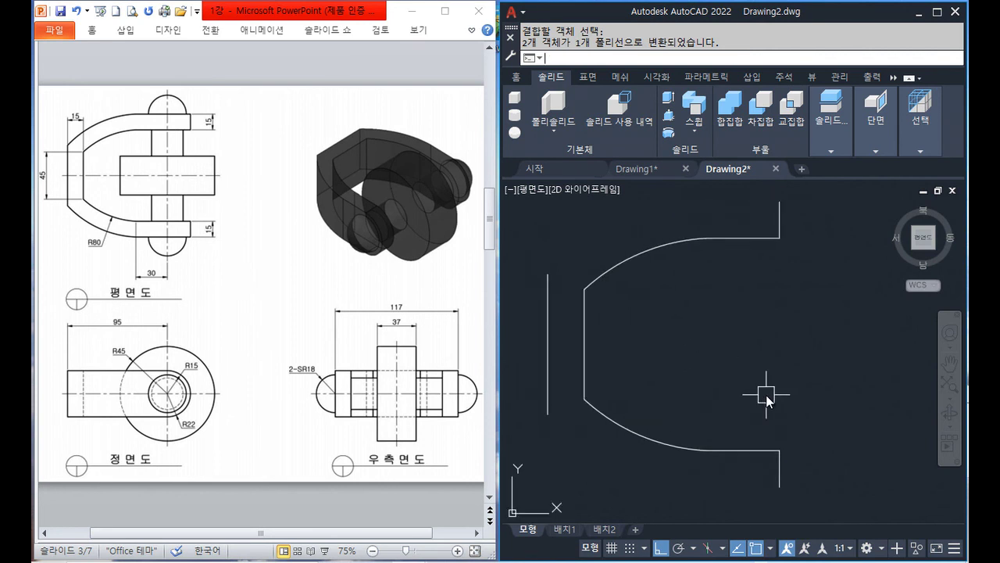
pyautogui.write('O')
pyautogui.press('Return')
pyautogui.write('1')
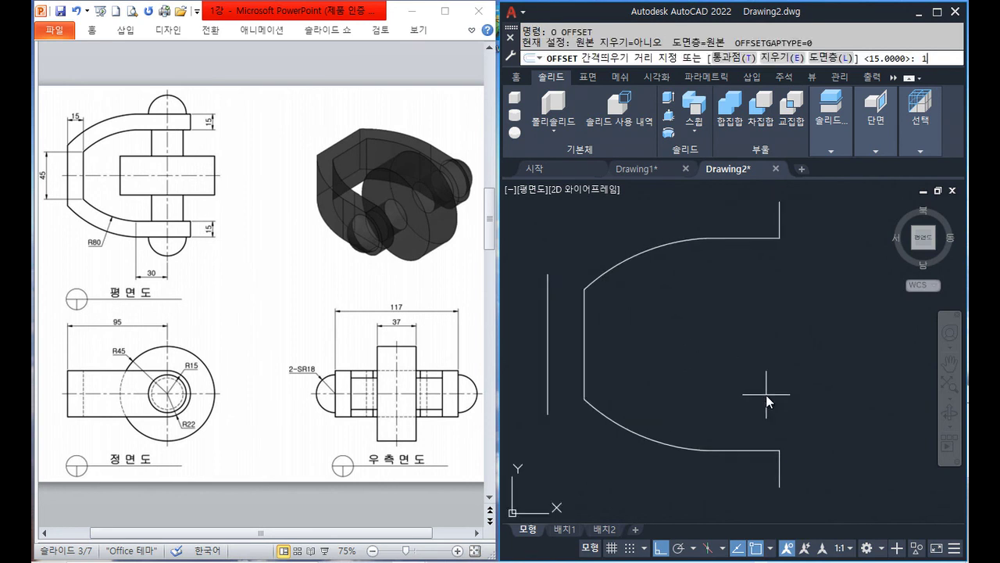
pyautogui.press('Return')
pyautogui.click(724, 238)
pyautogui.click(710, 223)
pyautogui.click(694, 451)
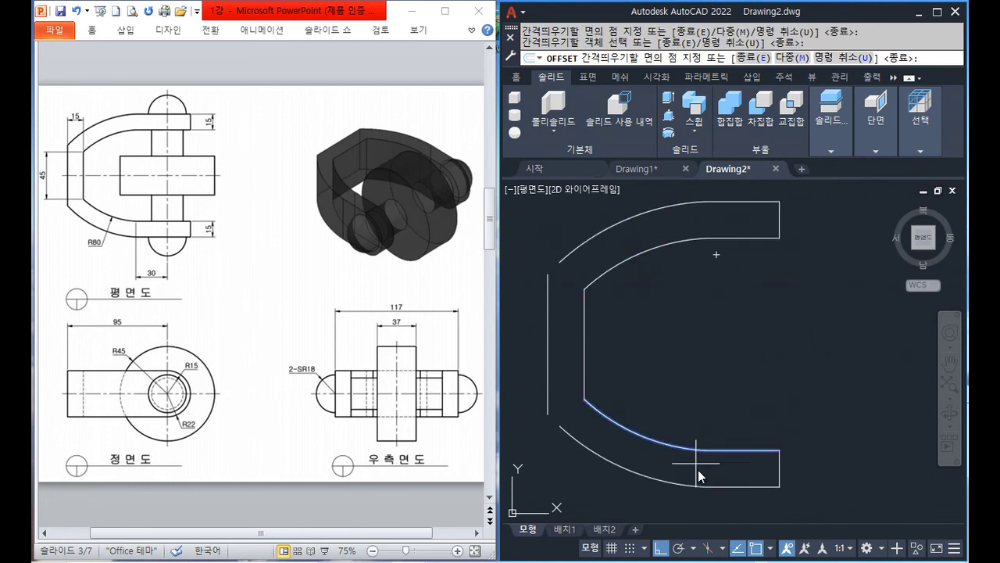
pyautogui.click(739, 491)
pyautogui.press('Return')
pyautogui.click(707, 485)
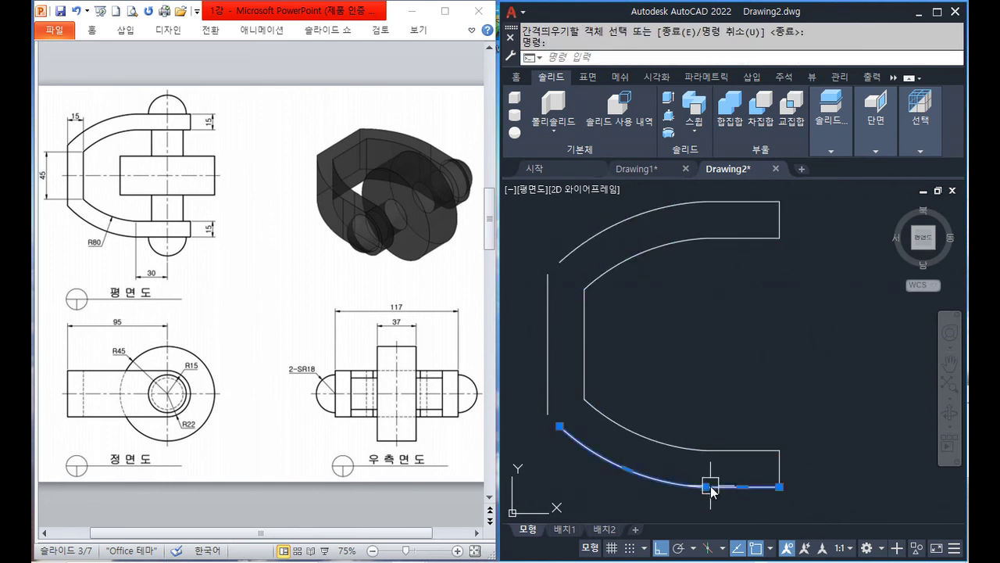
pyautogui.click(736, 201)
pyautogui.press('Escape')
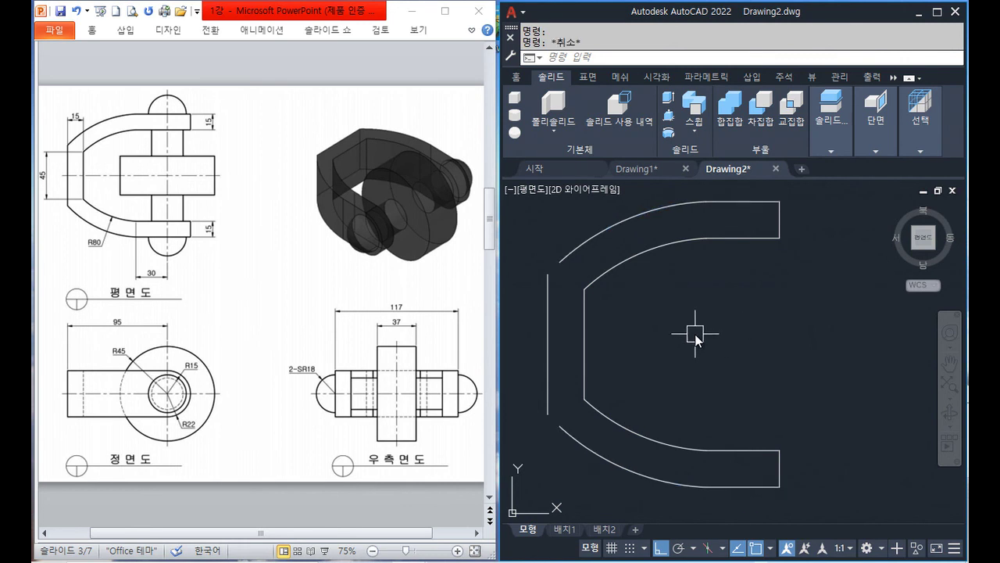
pyautogui.moveTo(695, 333); pyautogui.dragTo(719, 338, button='middle')
# Step: Extend the top inner, top outer and bottom outer arcs to their vertical lines
pyautogui.write('ex')
pyautogui.press('Return')
pyautogui.click(614, 287)
pyautogui.click(592, 261)
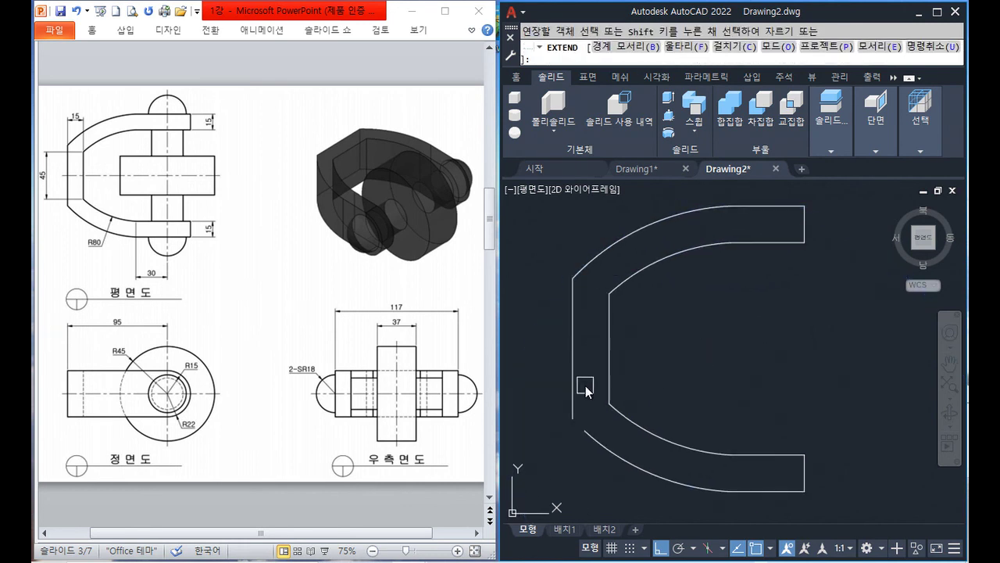
pyautogui.click(586, 430)
pyautogui.press('Return')
pyautogui.scroll(-2, 782, 355)
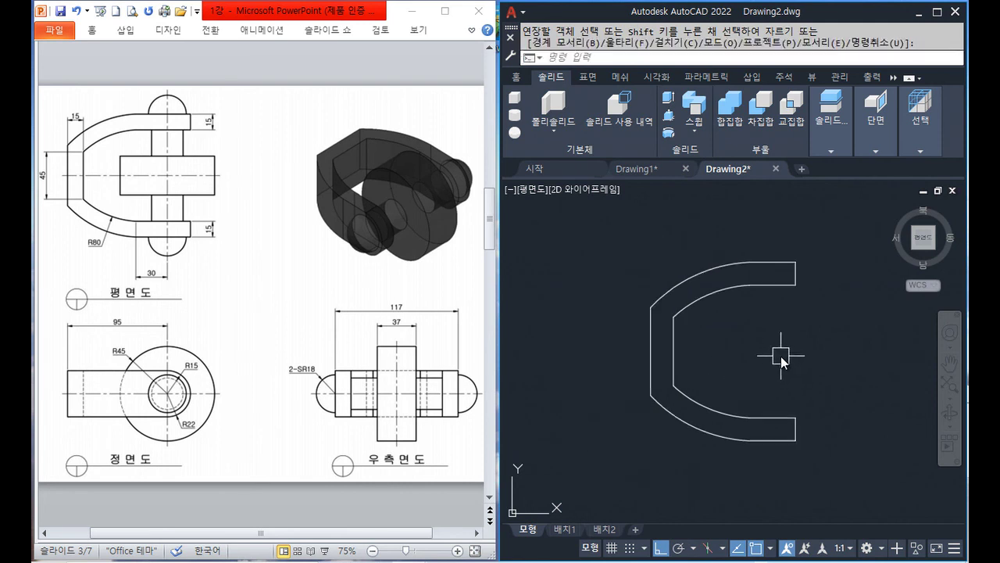
pyautogui.moveTo(776, 366); pyautogui.dragTo(765, 378, button='middle')
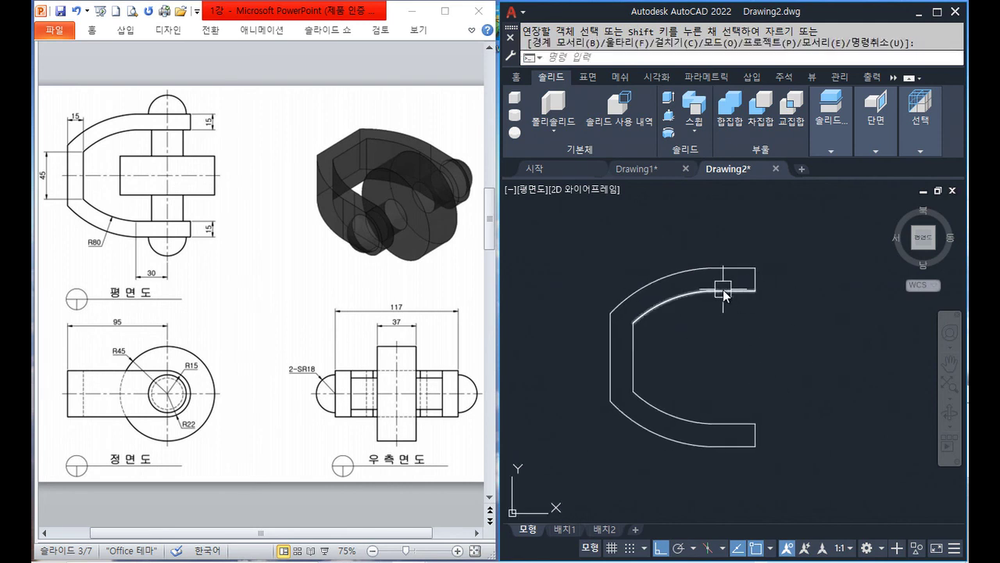
pyautogui.moveTo(781, 358); pyautogui.dragTo(750, 343, button='middle')
# Step: With PEDIT, turn the outer left vertical line into a polyline and join all C pieces onto it
pyautogui.write('p')
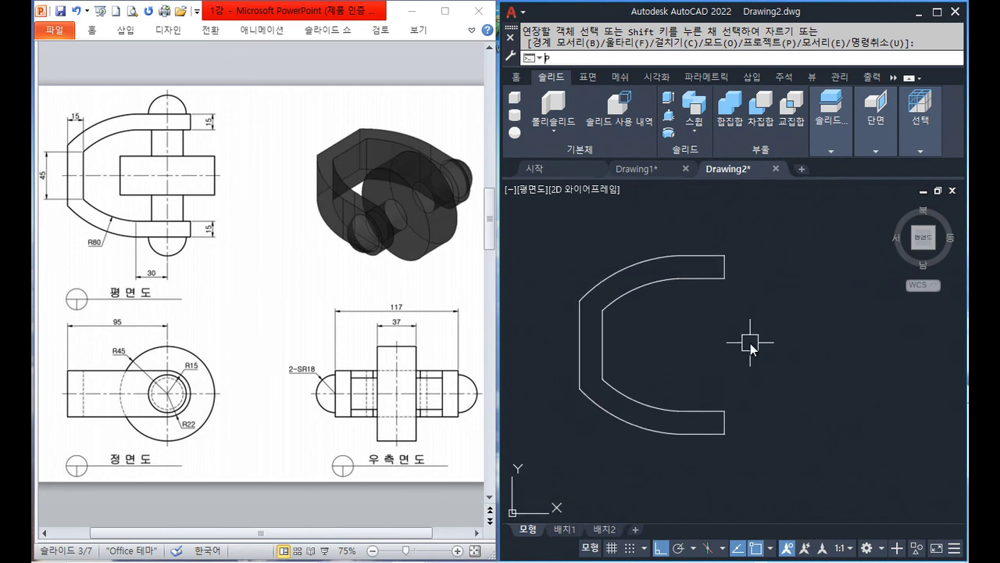
pyautogui.write('e')
pyautogui.press('Return')
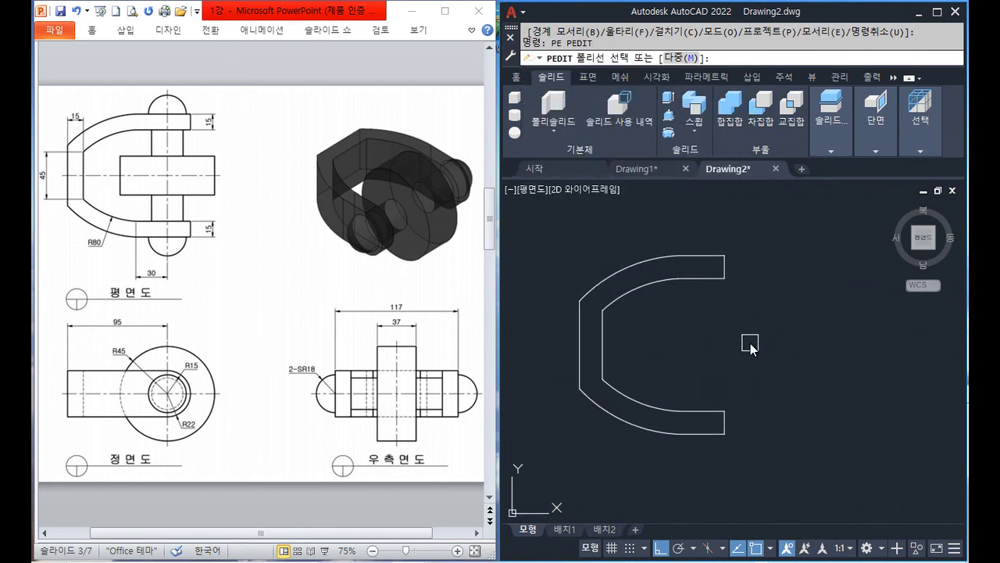
pyautogui.click(582, 342)
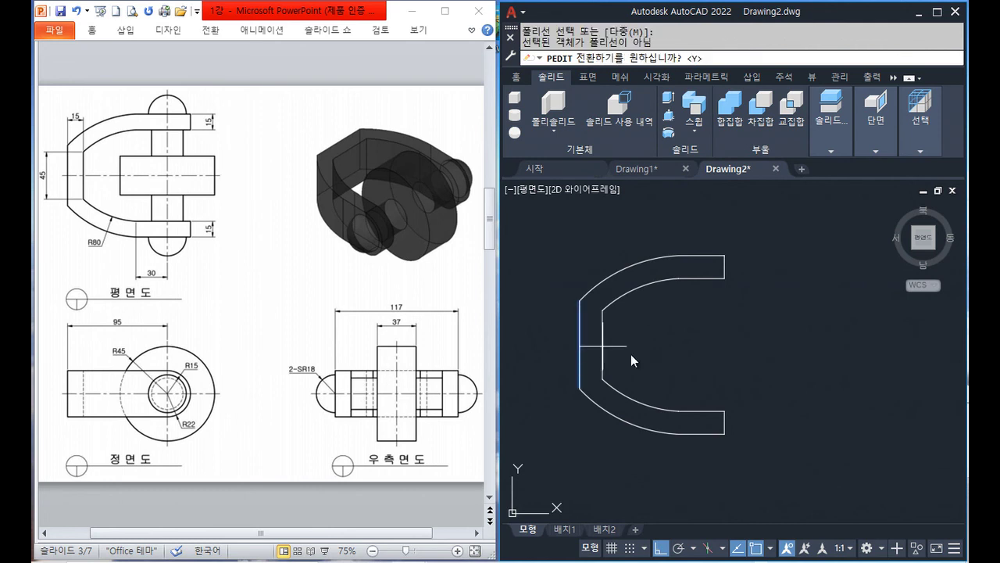
pyautogui.press('Return')
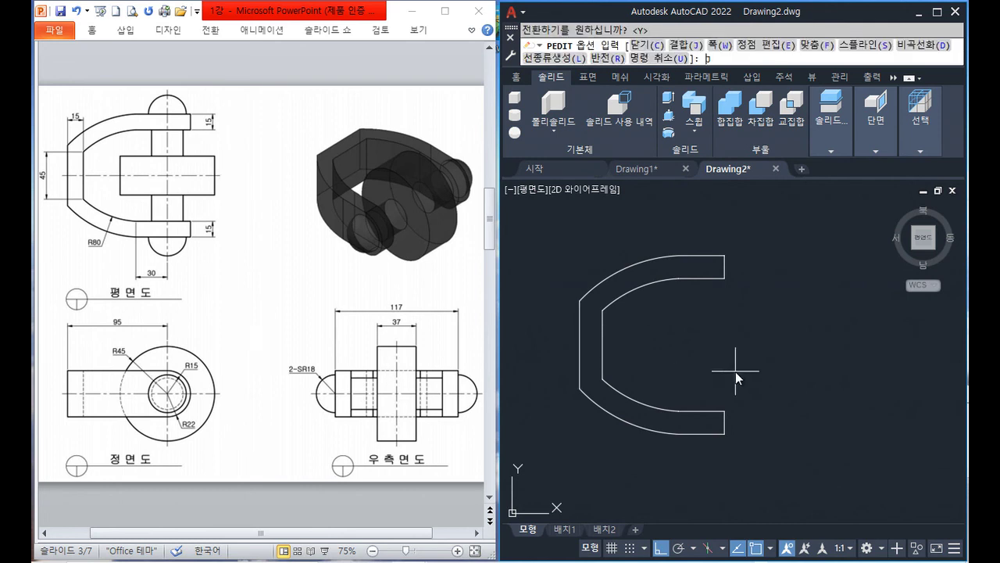
pyautogui.press('Return')
pyautogui.click(768, 457)
pyautogui.click(568, 252)
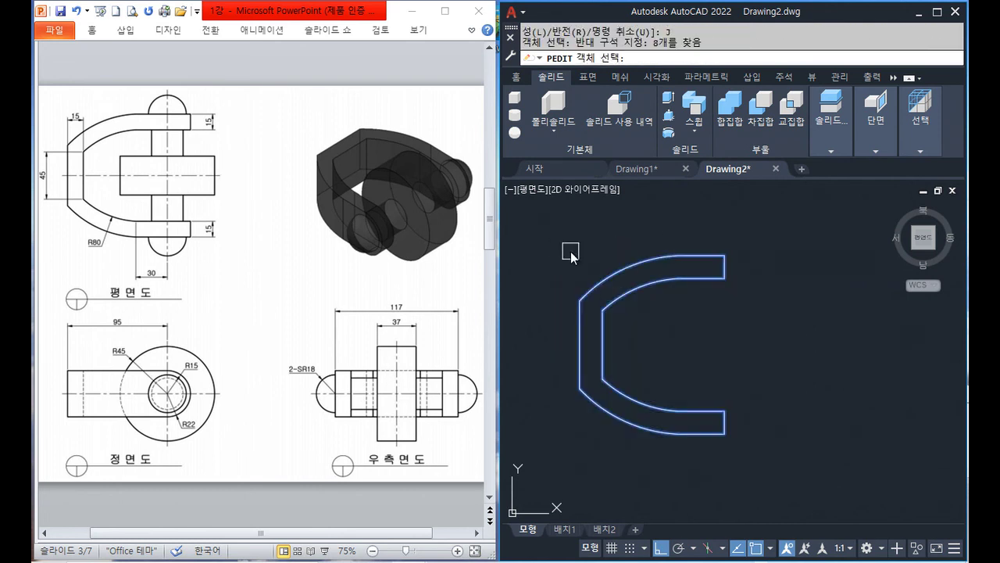
pyautogui.press('Return')
pyautogui.press('Return')
pyautogui.click(631, 293)
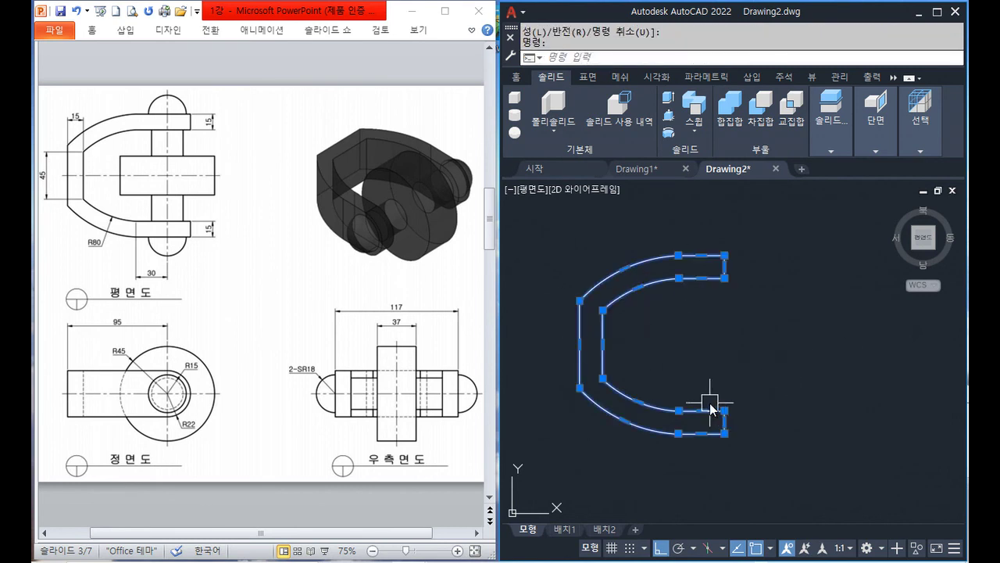
pyautogui.press('Escape')
pyautogui.moveTo(746, 378); pyautogui.dragTo(698, 362, button='middle')
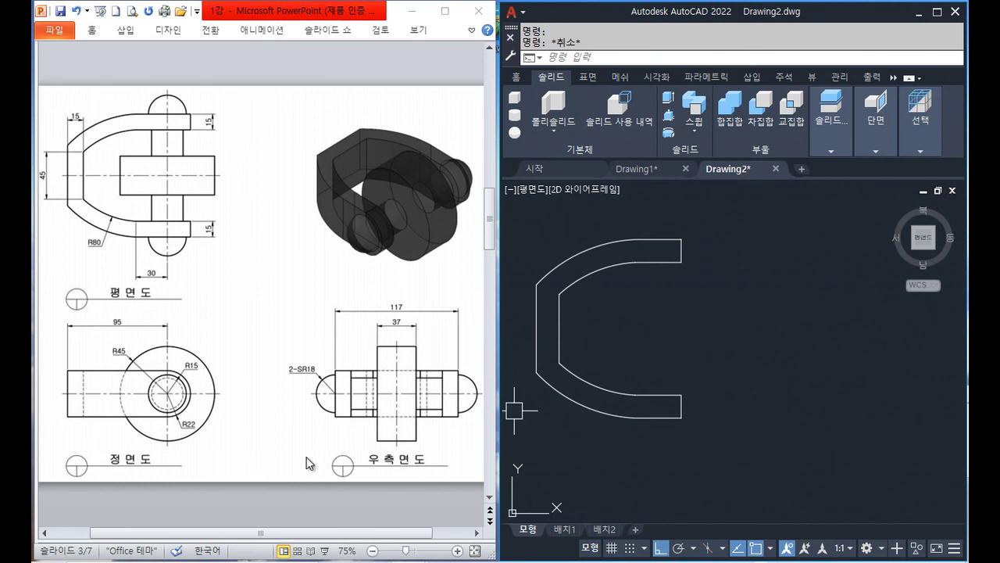
pyautogui.moveTo(104, 372); pyautogui.dragTo(101, 405)
pyautogui.moveTo(199, 434)
pyautogui.mouseDown()
pyautogui.moveTo(192, 411)
pyautogui.moveTo(196, 440)
pyautogui.mouseUp()
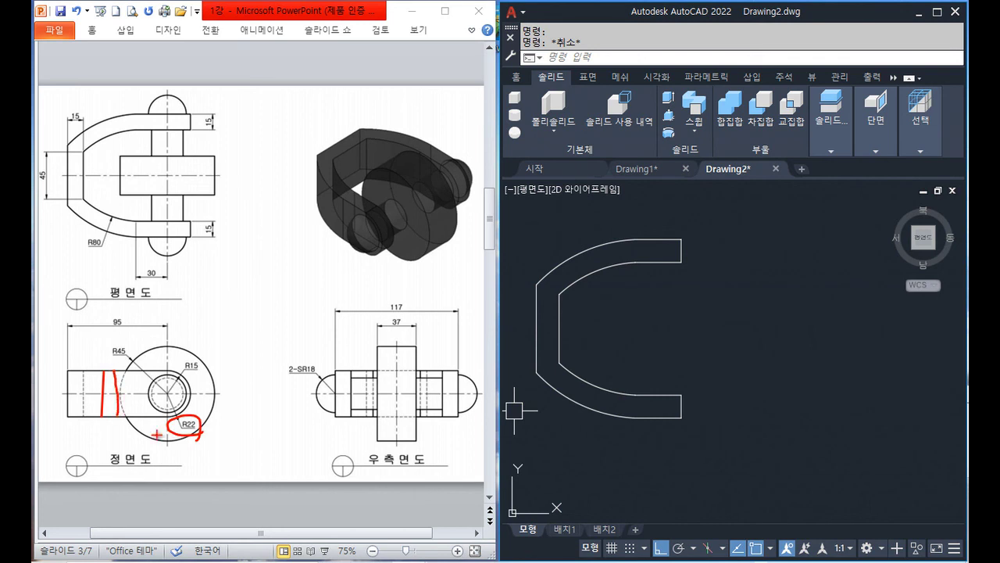
pyautogui.moveTo(714, 438); pyautogui.dragTo(769, 444, button='middle')
pyautogui.write('v')
# Step: Switch to the SE Isometric view from the View Manager
pyautogui.press('Return')
pyautogui.click(165, 230)
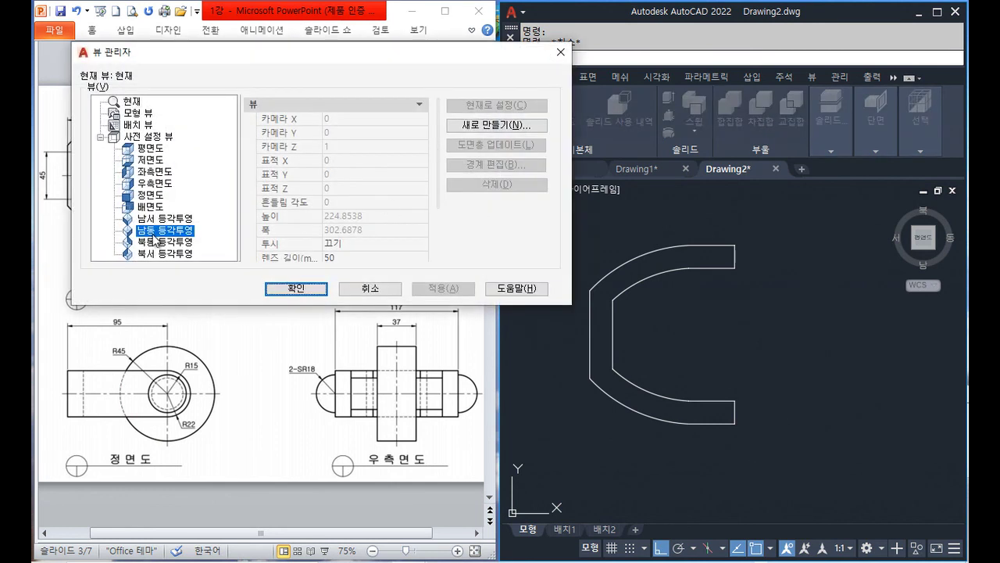
pyautogui.click(296, 289)
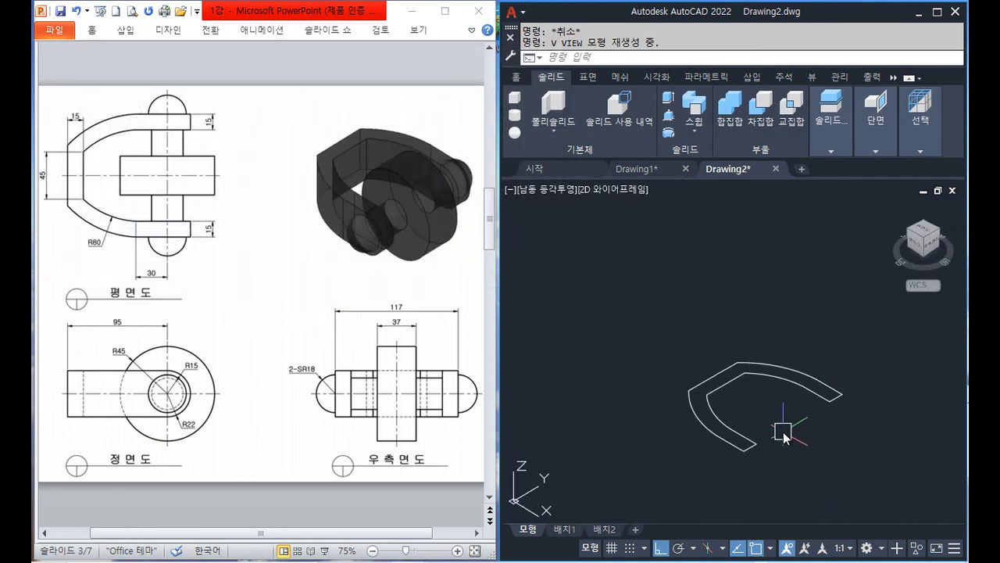
# Step: Extrude the C outline to a height of 44
pyautogui.write('ext')
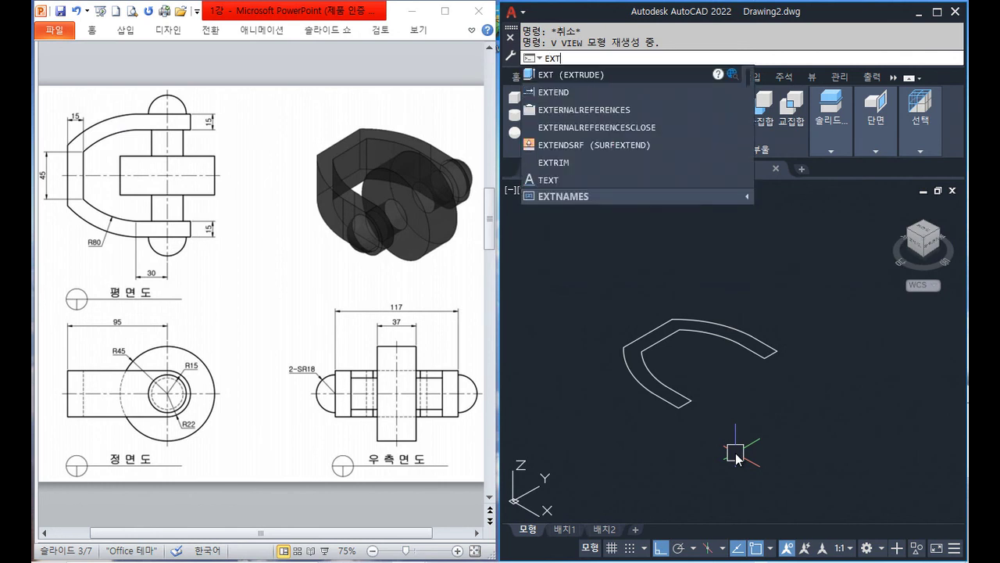
pyautogui.press('Return')
pyautogui.click(660, 399)
pyautogui.write('44')
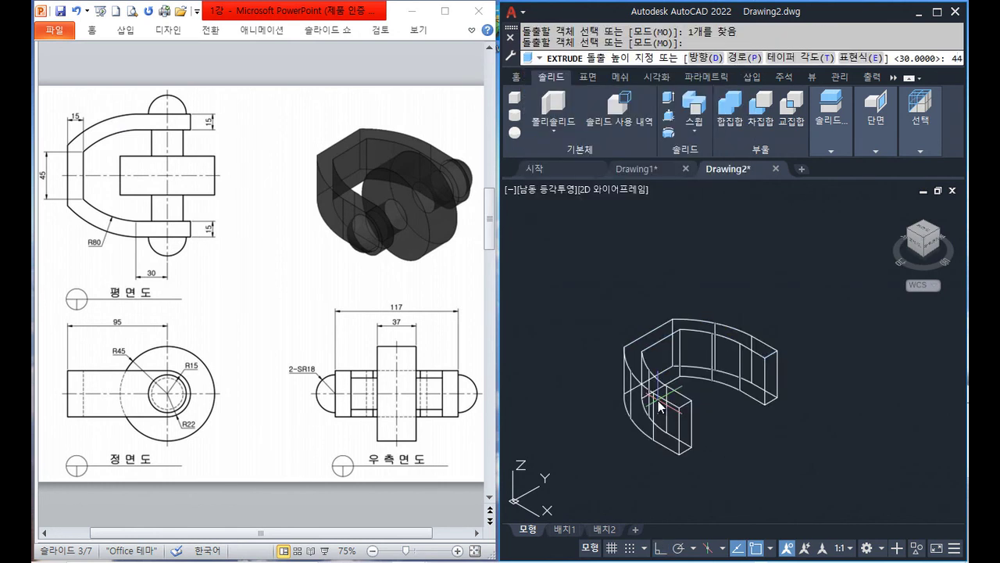
pyautogui.press('Return')
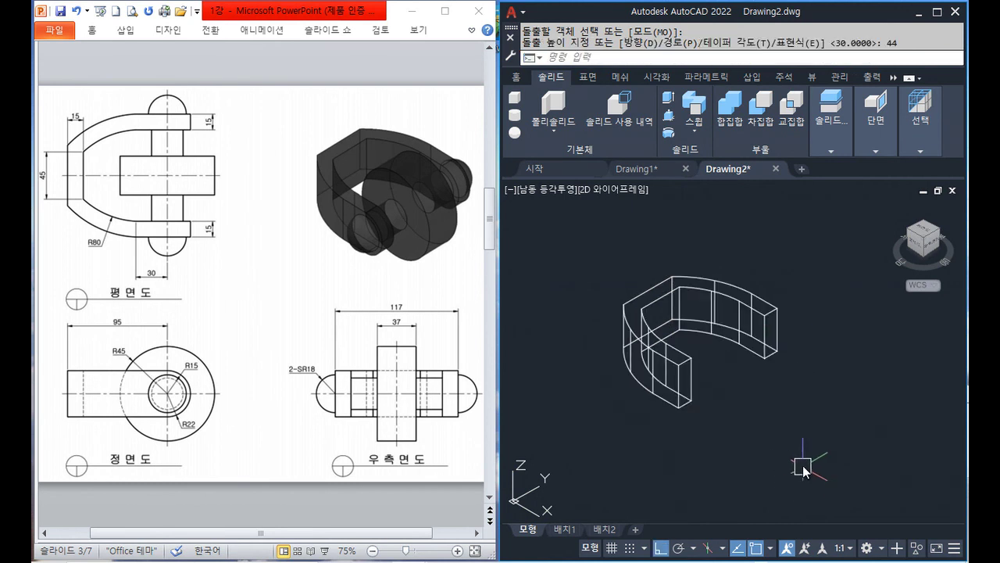
# Step: Define a UCS with its origin at the near arm-end corner and its XY plane on the end face
pyautogui.write('UCS')
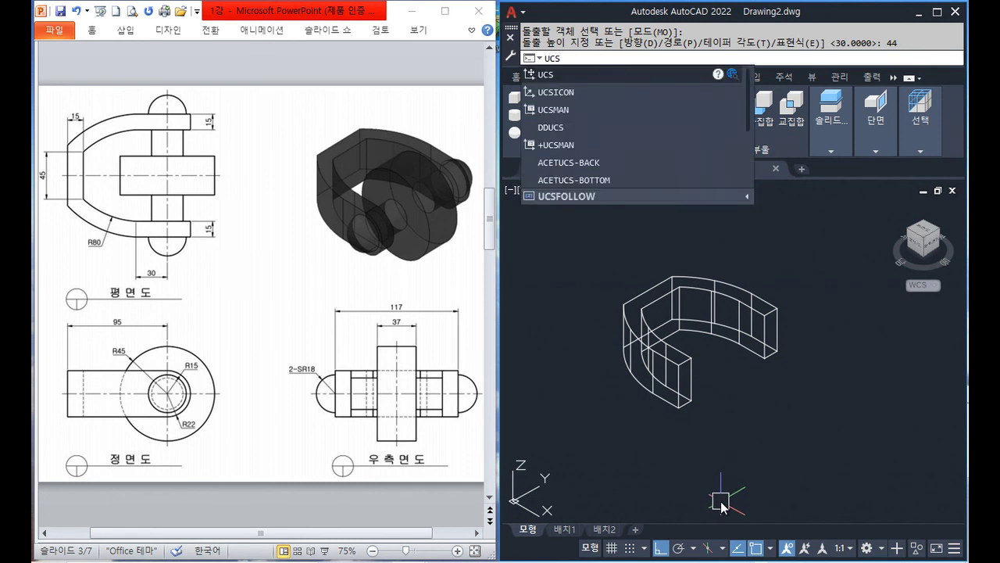
pyautogui.press('Return')
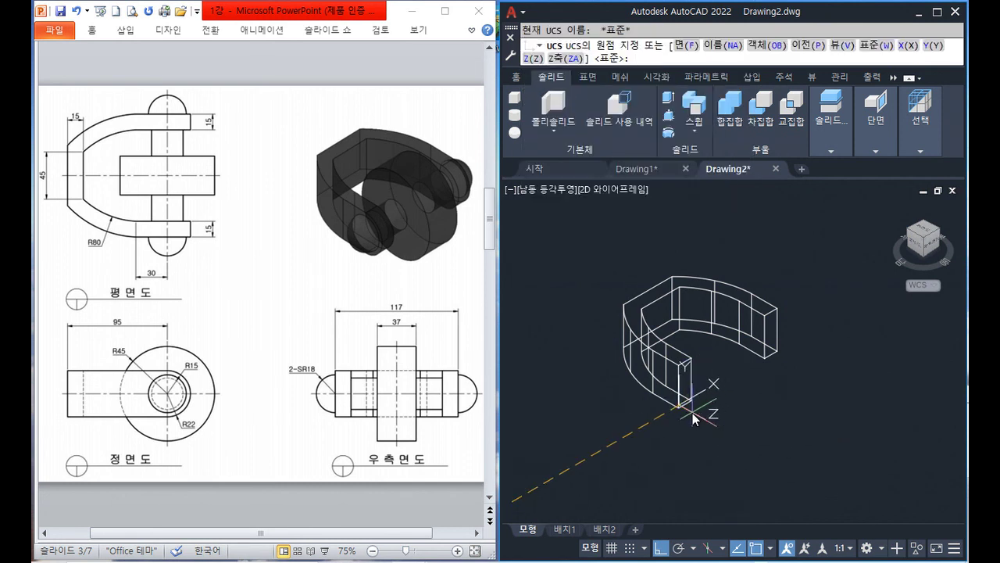
pyautogui.scroll(4, 692, 413)
pyautogui.click(661, 345)
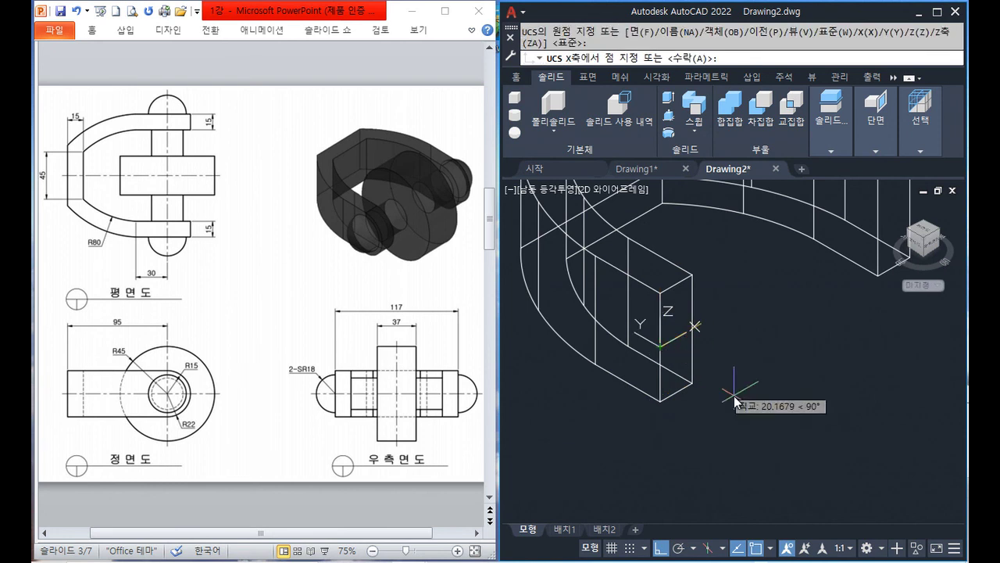
pyautogui.click(792, 426)
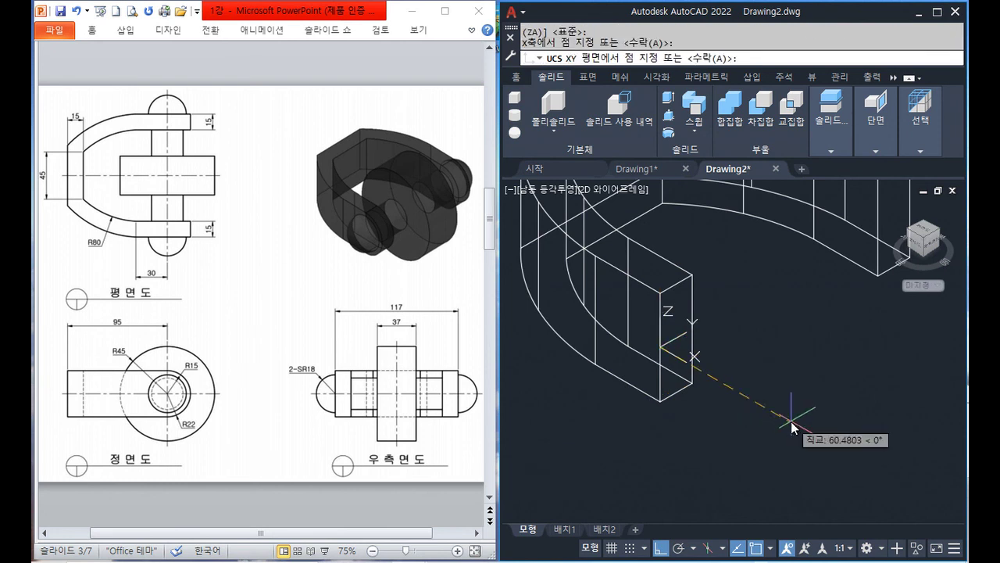
pyautogui.click(662, 301)
pyautogui.scroll(-2, 762, 438)
pyautogui.scroll(-2, 734, 440)
pyautogui.scroll(-1, 750, 454)
pyautogui.write('C')
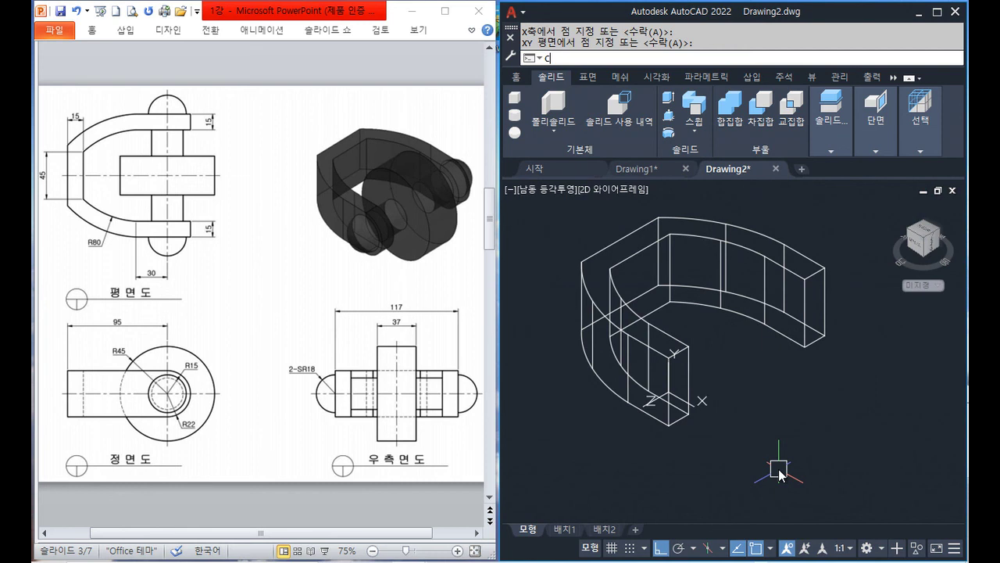
# Step: Draw a radius-22 circle at the UCS origin and extrude it -15 into a cylinder
pyautogui.press('Return')
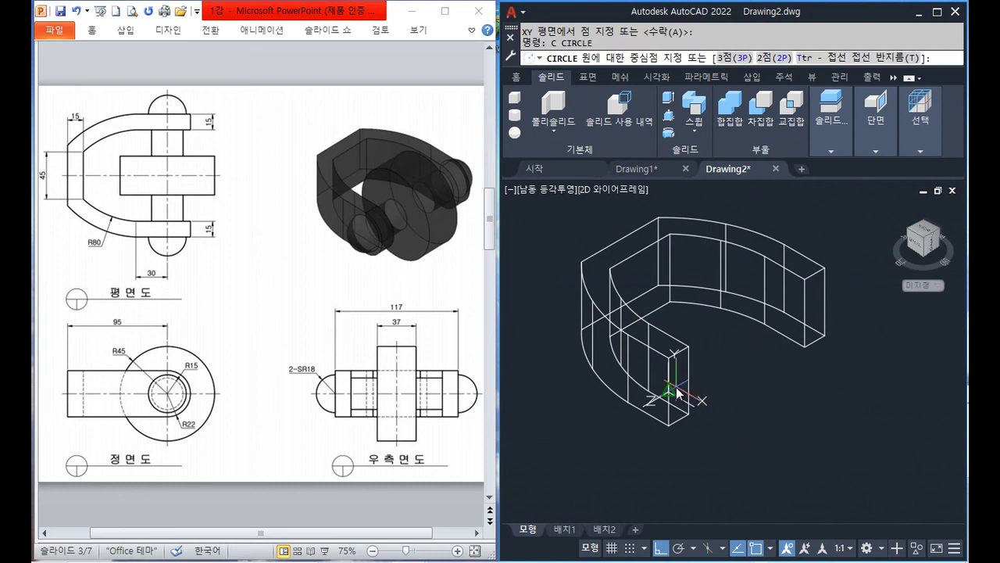
pyautogui.click(669, 387)
pyautogui.write('2')
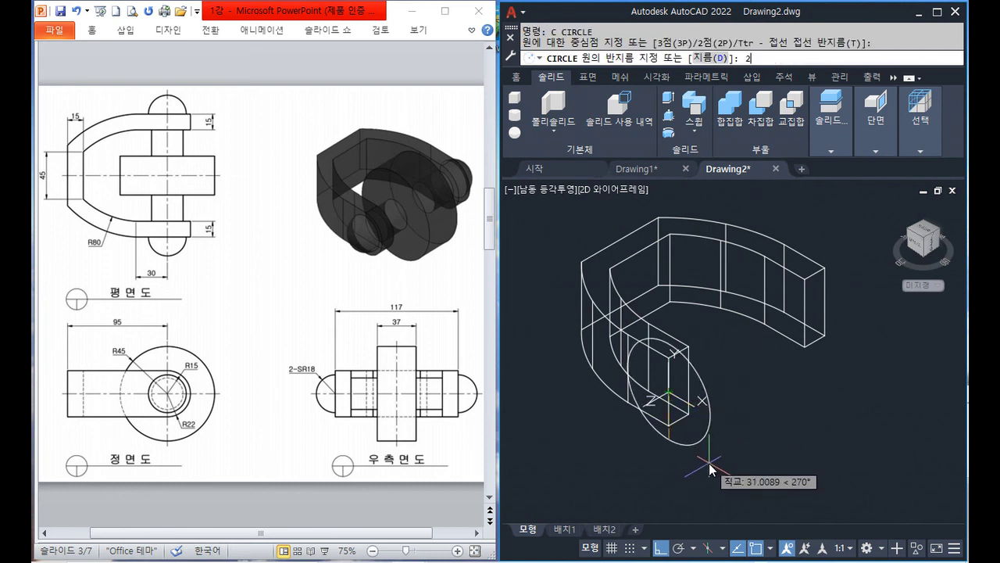
pyautogui.write('2')
pyautogui.press('Return')
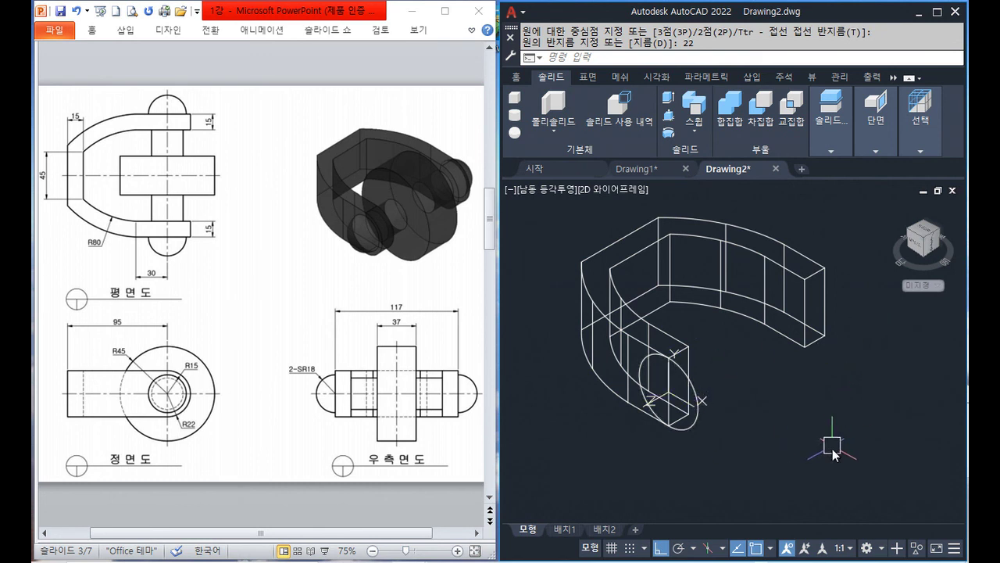
pyautogui.write('e')
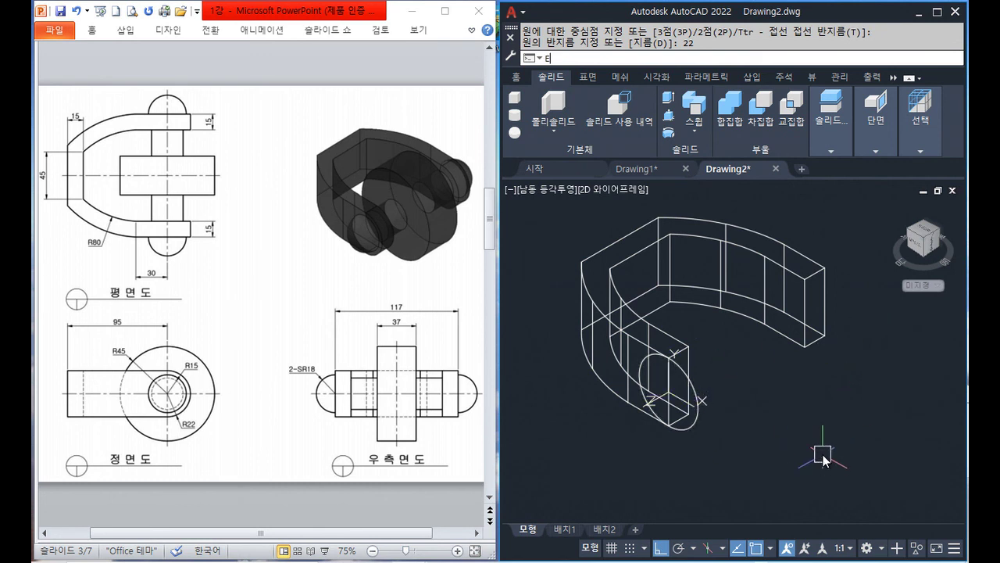
pyautogui.press('Return')
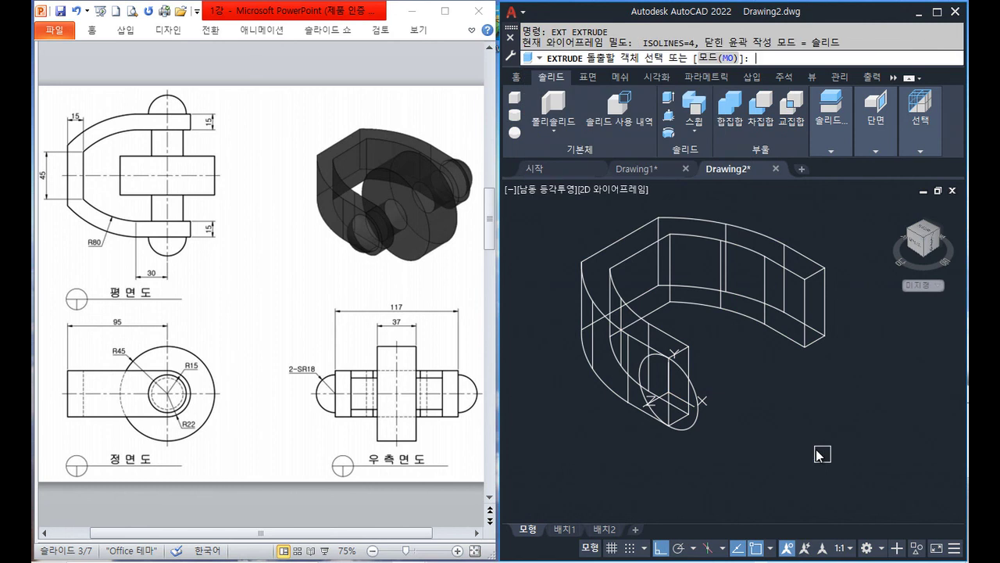
pyautogui.click(700, 428)
pyautogui.press('Return')
pyautogui.press('F8')
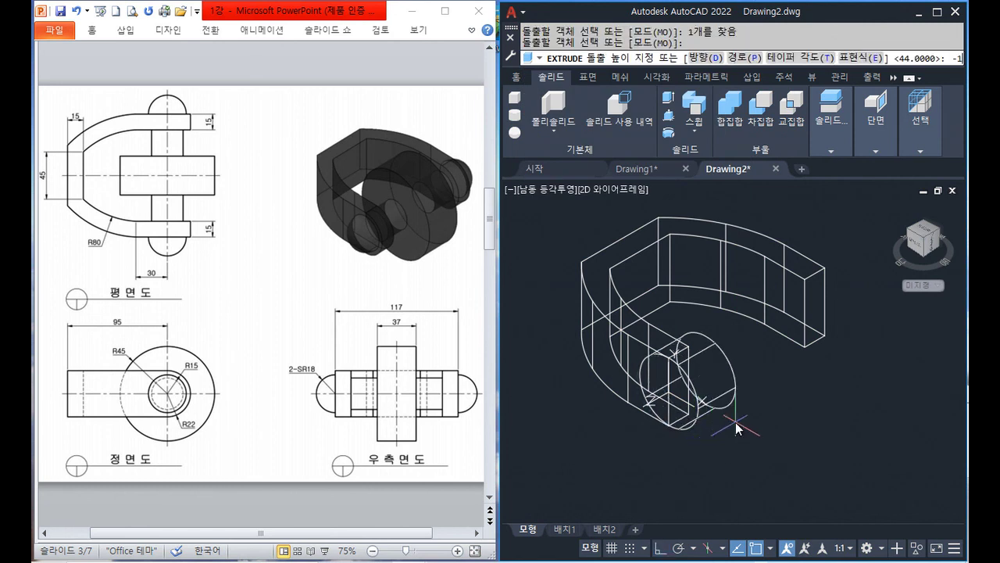
pyautogui.press('Return')
pyautogui.press('F8')
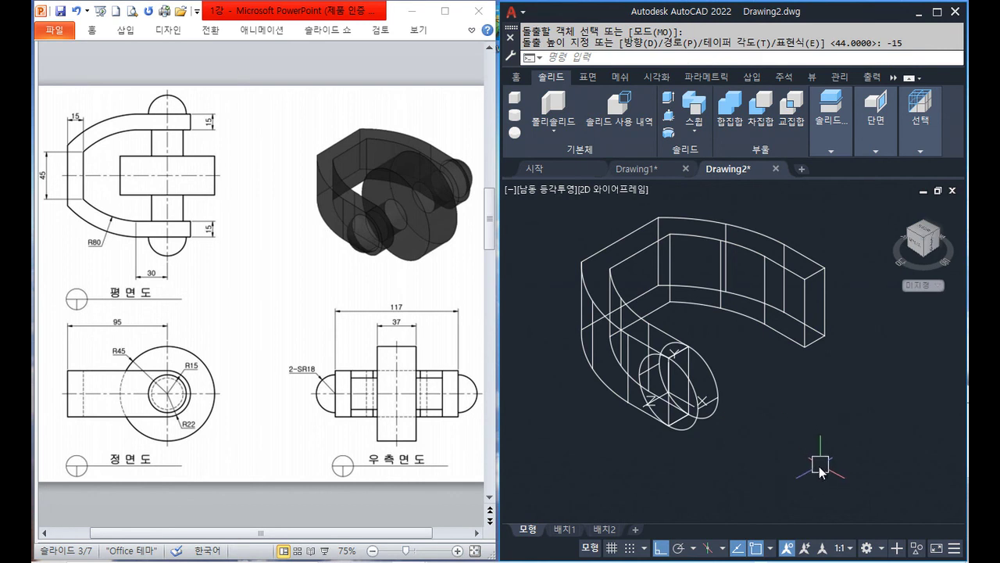
# Step: Copy the cylinder from the near arm end to the far arm end
pyautogui.write('c')
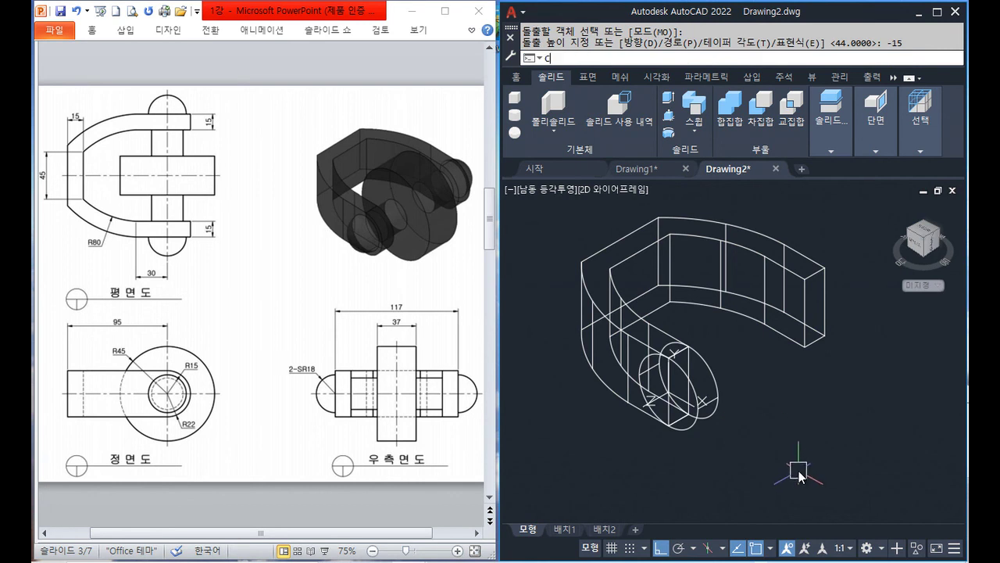
pyautogui.write('o')
pyautogui.press('Return')
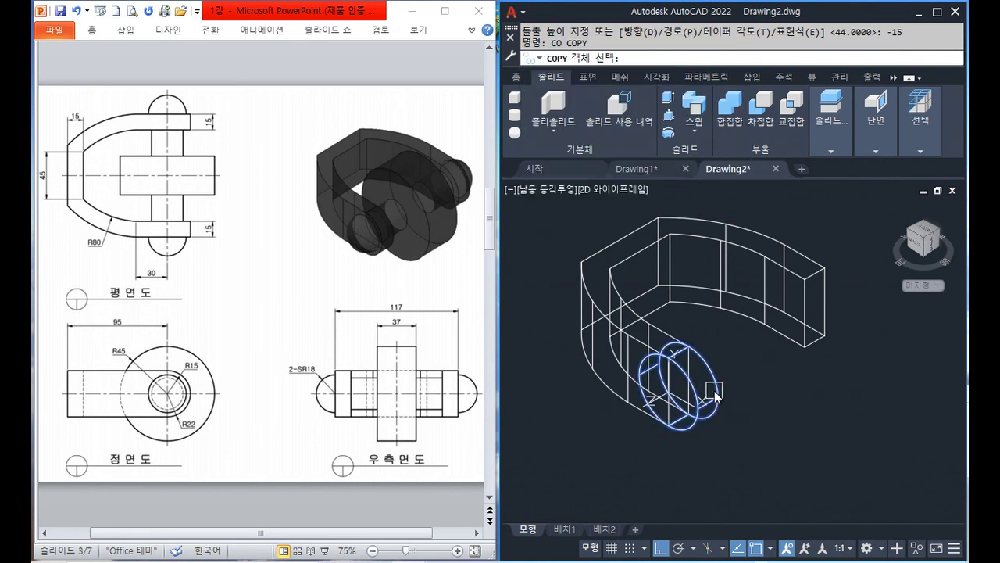
pyautogui.click(717, 394)
pyautogui.press('Return')
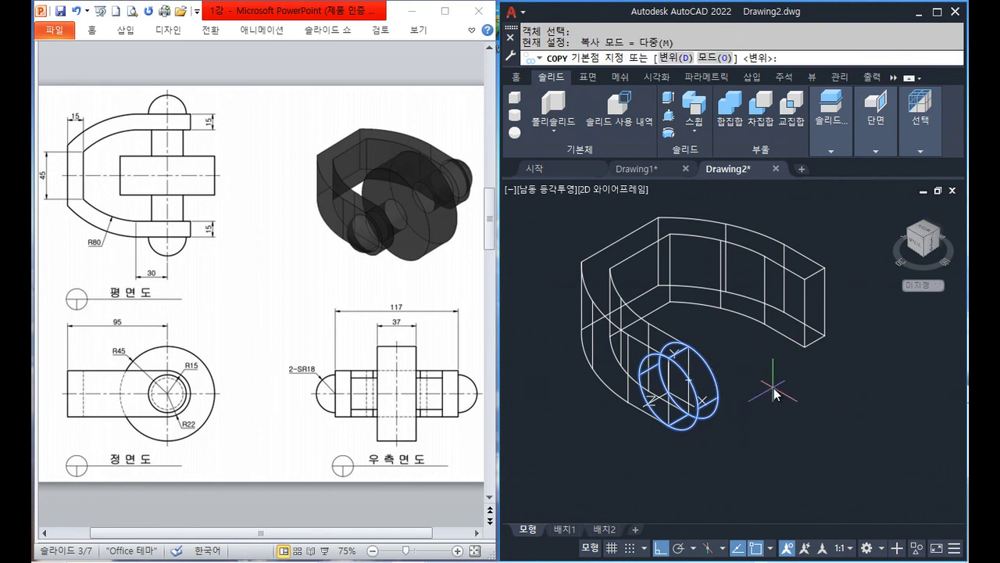
pyautogui.keyDown('shift'); pyautogui.moveTo(698, 409); pyautogui.dragTo(733, 404, button='middle'); pyautogui.keyUp('shift')
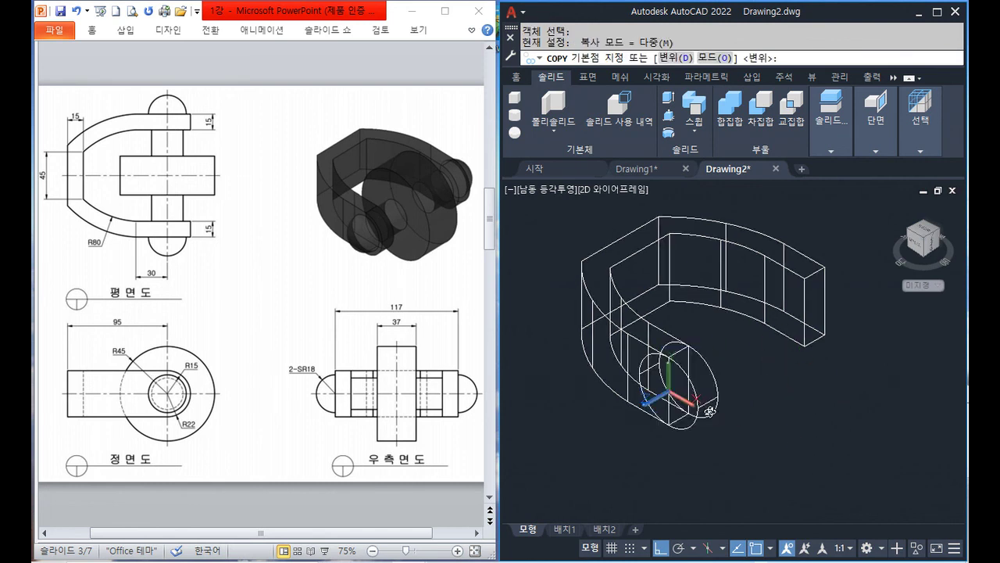
pyautogui.click(714, 371)
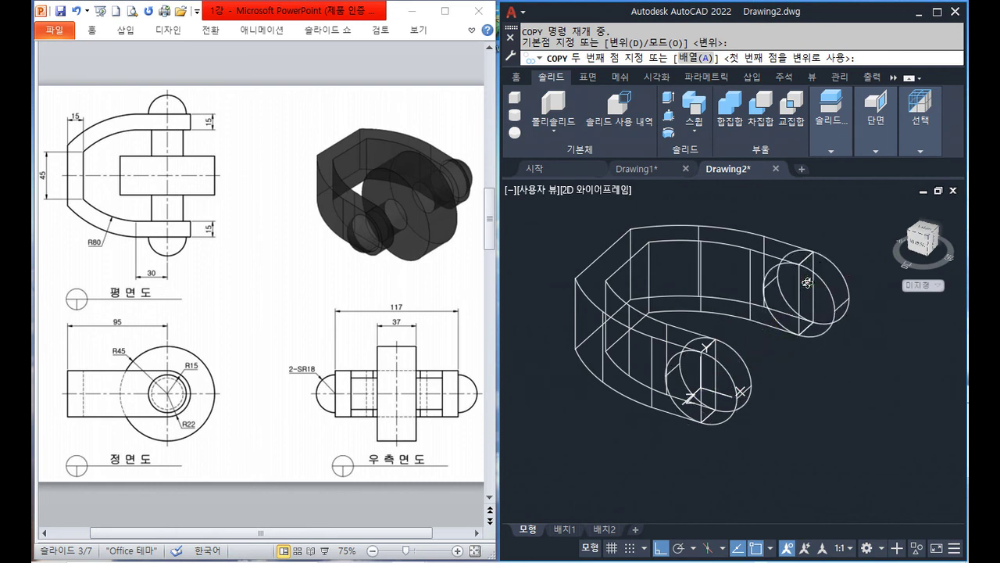
pyautogui.click(808, 283)
pyautogui.press('Return')
pyautogui.keyDown('shift'); pyautogui.moveTo(830, 394); pyautogui.dragTo(822, 467, button='middle'); pyautogui.keyUp('shift')
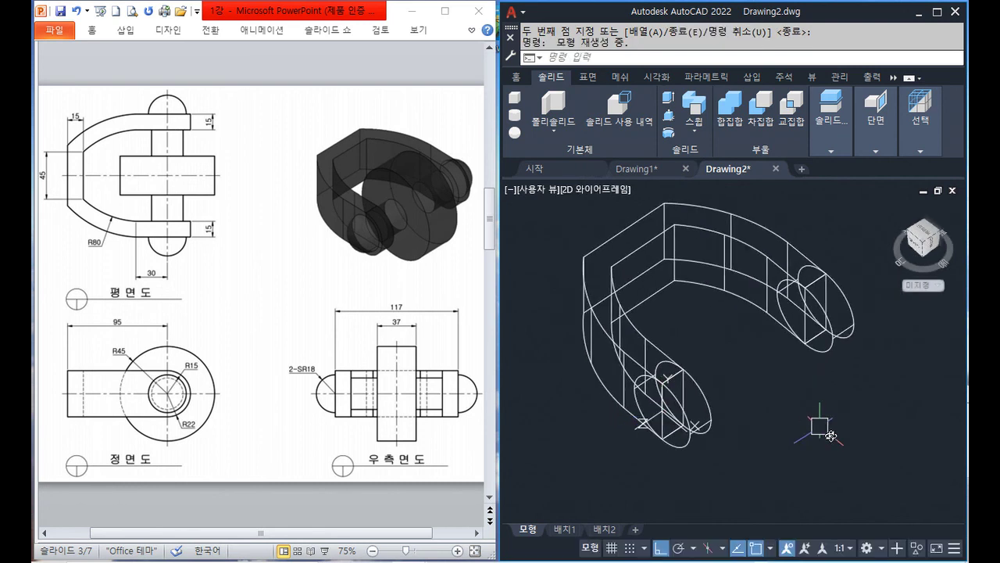
# Step: Union the C body with both arm-end cylinders, then restore the World UCS
pyautogui.write('u')
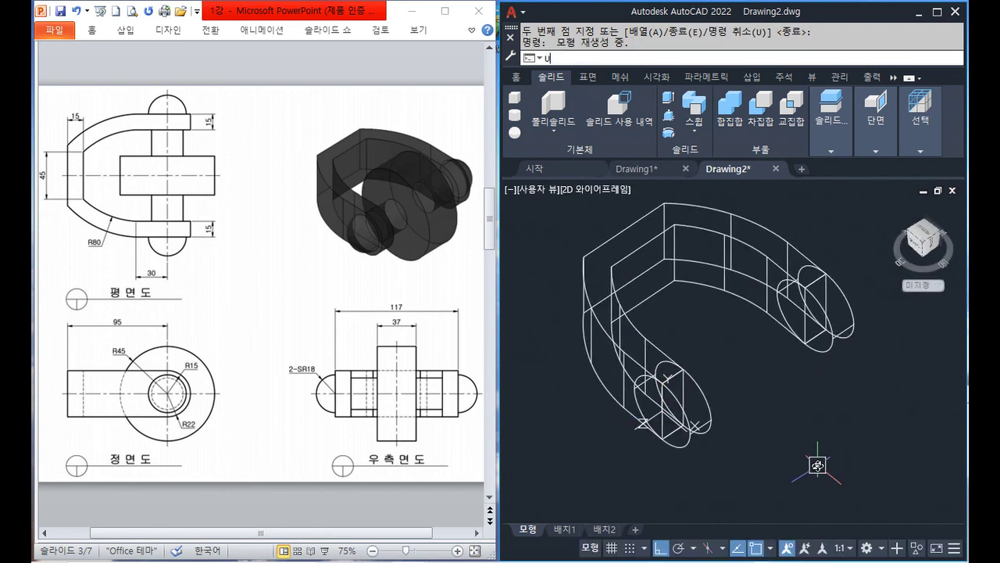
pyautogui.write('ni')
pyautogui.press('Return')
pyautogui.click(859, 367)
pyautogui.click(766, 310)
pyautogui.click(727, 468)
pyautogui.click(639, 369)
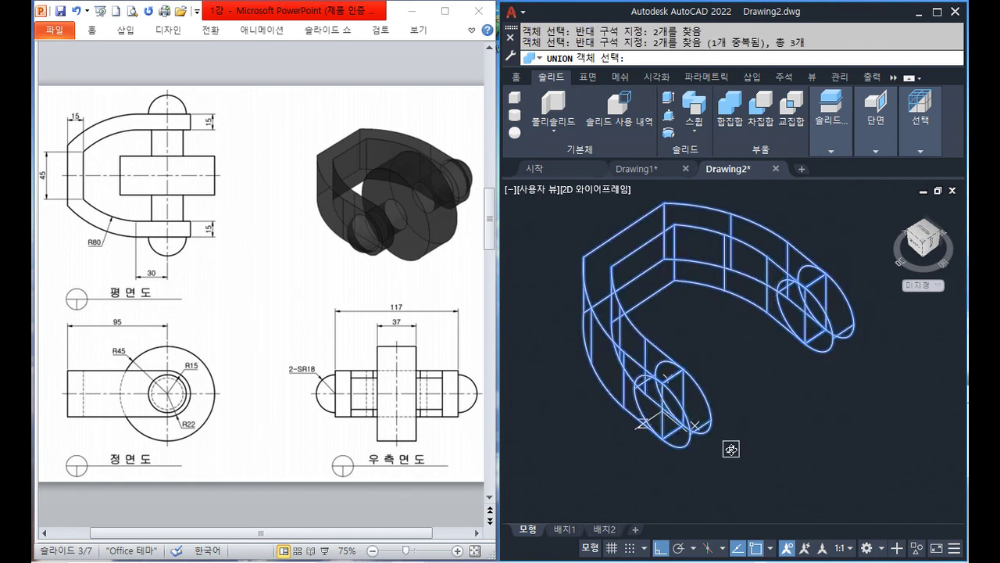
pyautogui.press('Return')
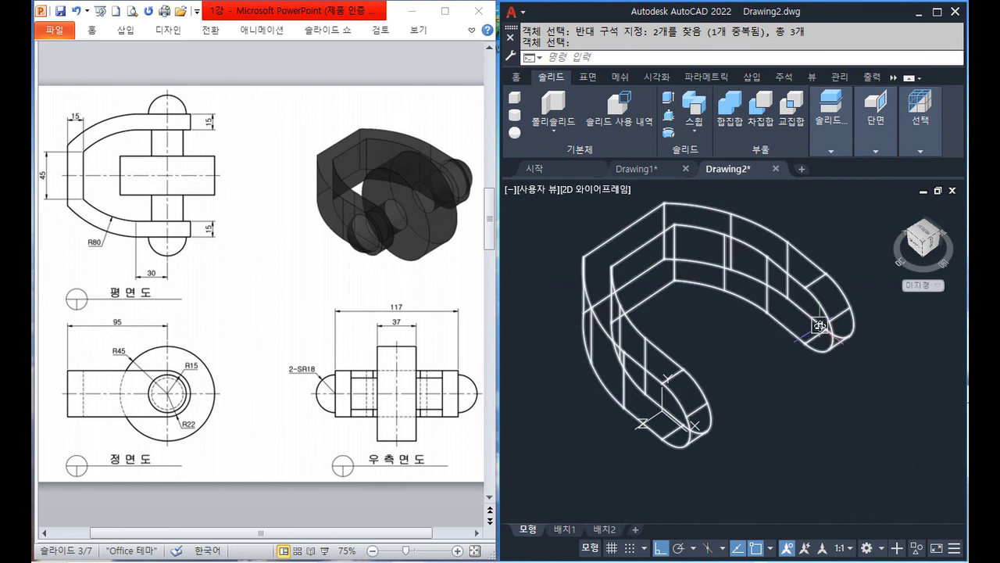
pyautogui.write('UCS')
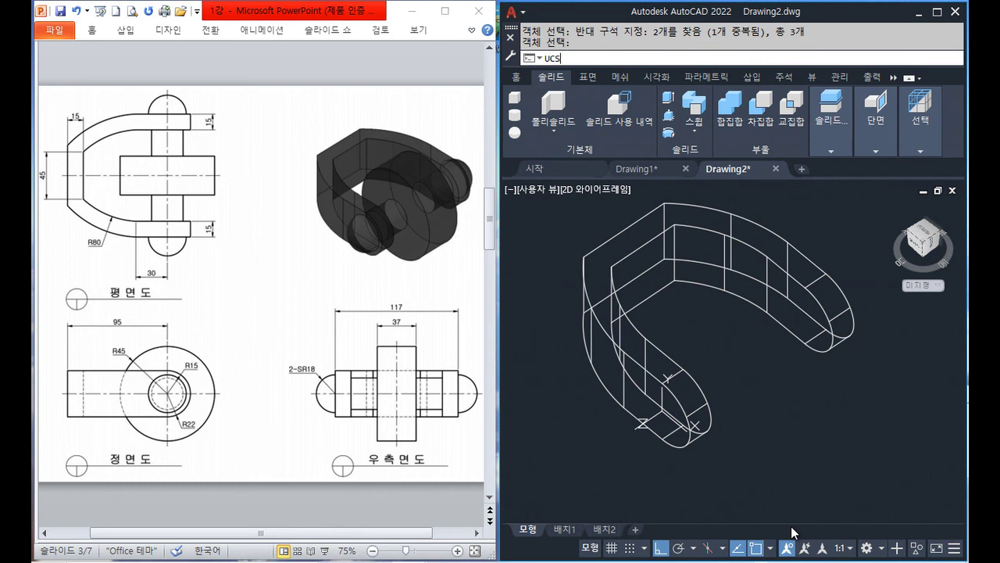
pyautogui.press('Return')
pyautogui.press('Return')
pyautogui.press('Return')
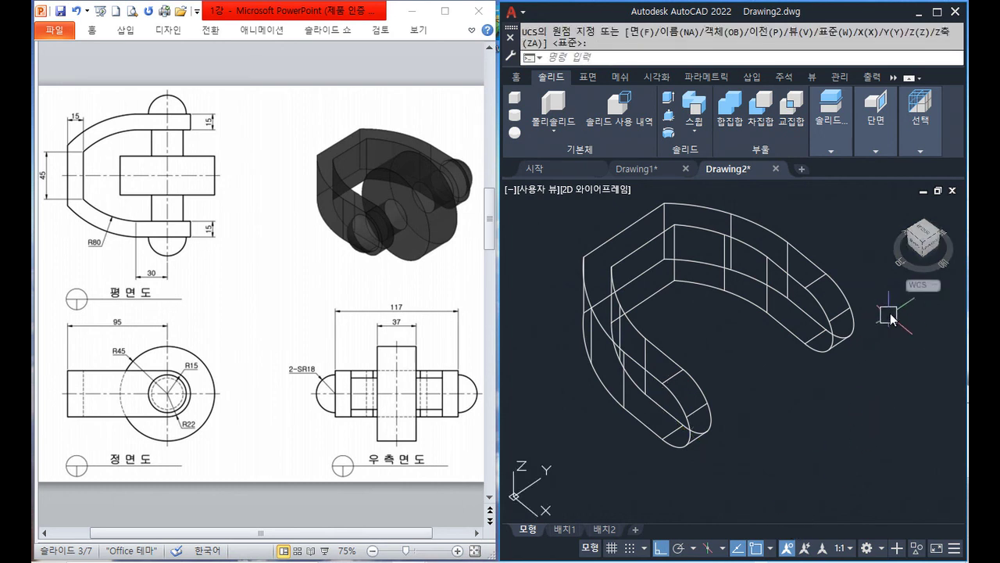
# Step: Show the C body in PLAN view, zoomed out and panned left to free space
pyautogui.write('plan')
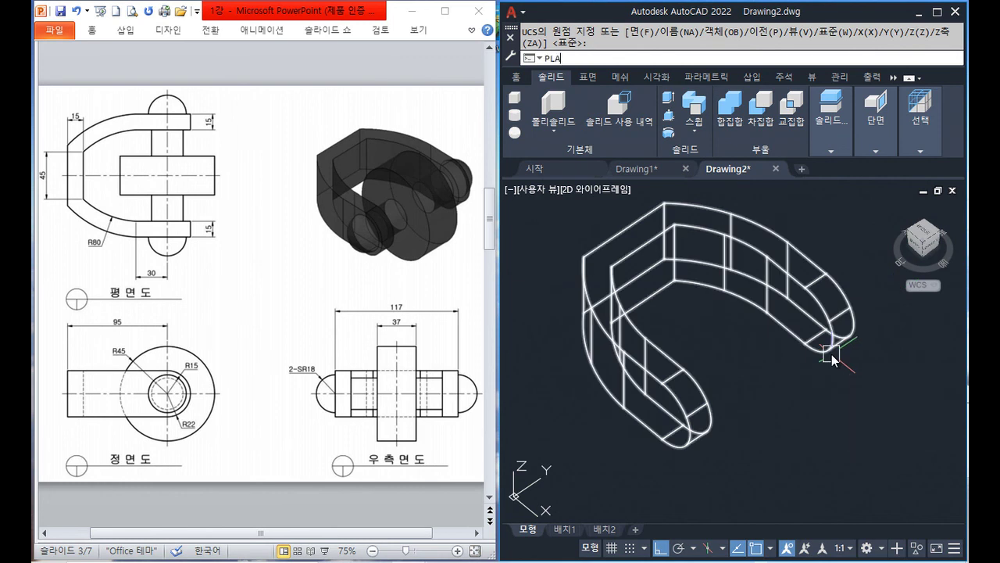
pyautogui.press('Return')
pyautogui.press('Return')
pyautogui.press('Return')
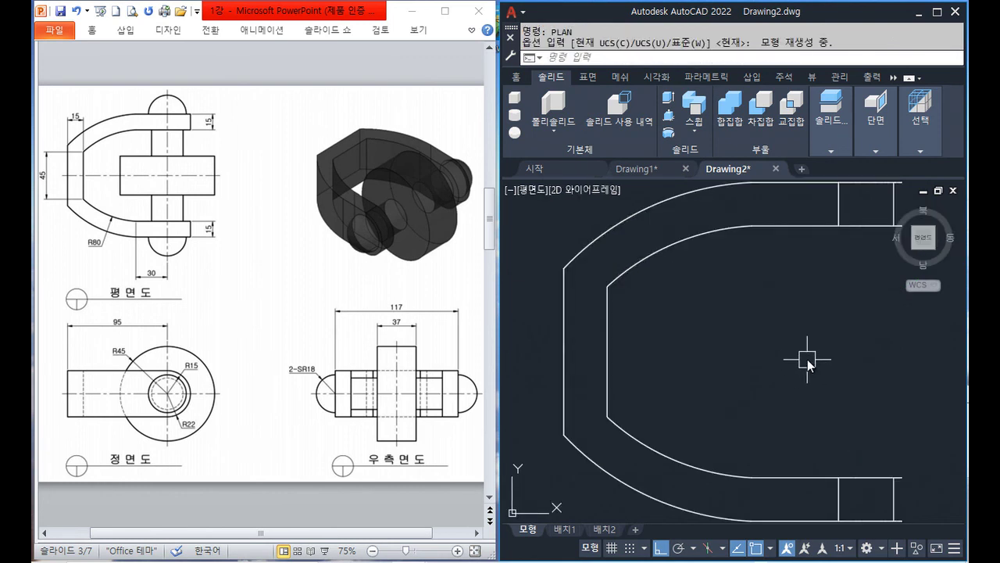
pyautogui.scroll(-4, 805, 359)
pyautogui.moveTo(799, 363); pyautogui.dragTo(634, 337, button='middle')
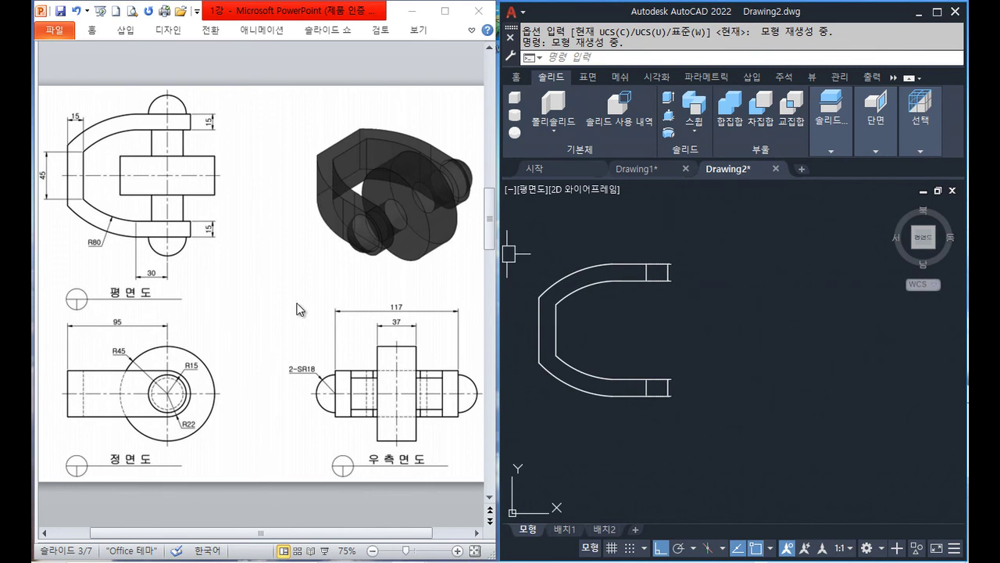
pyautogui.moveTo(187, 90)
pyautogui.mouseDown()
pyautogui.moveTo(197, 82)
pyautogui.moveTo(173, 105)
pyautogui.moveTo(168, 254)
pyautogui.moveTo(199, 262)
pyautogui.moveTo(200, 279)
pyautogui.mouseUp()
pyautogui.press('Escape')
pyautogui.moveTo(760, 360)
pyautogui.mouseDown(button='middle')
pyautogui.moveTo(751, 344)
pyautogui.moveTo(778, 343)
pyautogui.mouseUp(button='middle')
pyautogui.write('rec')
pyautogui.press('Return')
pyautogui.click(736, 341)
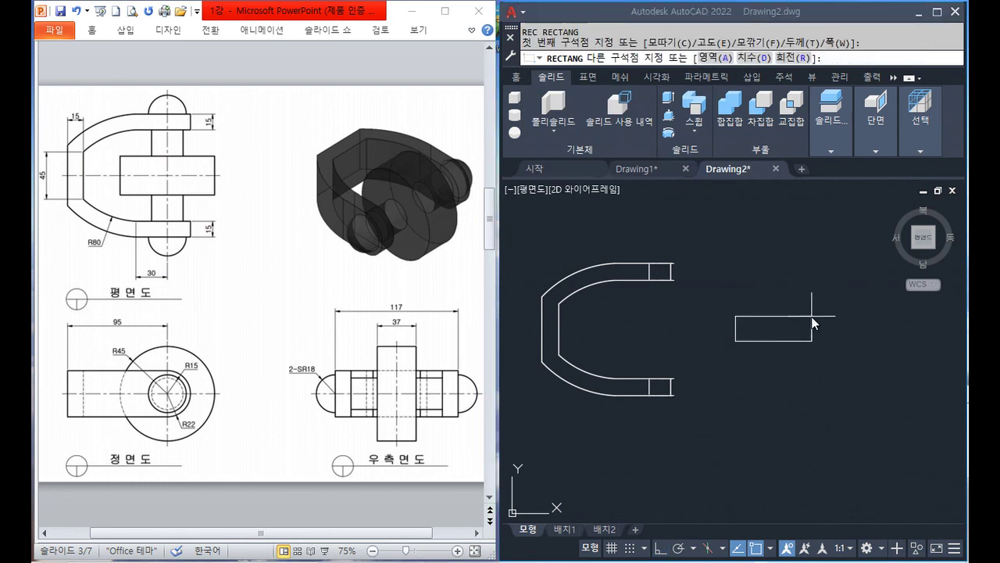
pyautogui.moveTo(134, 361); pyautogui.dragTo(142, 366)
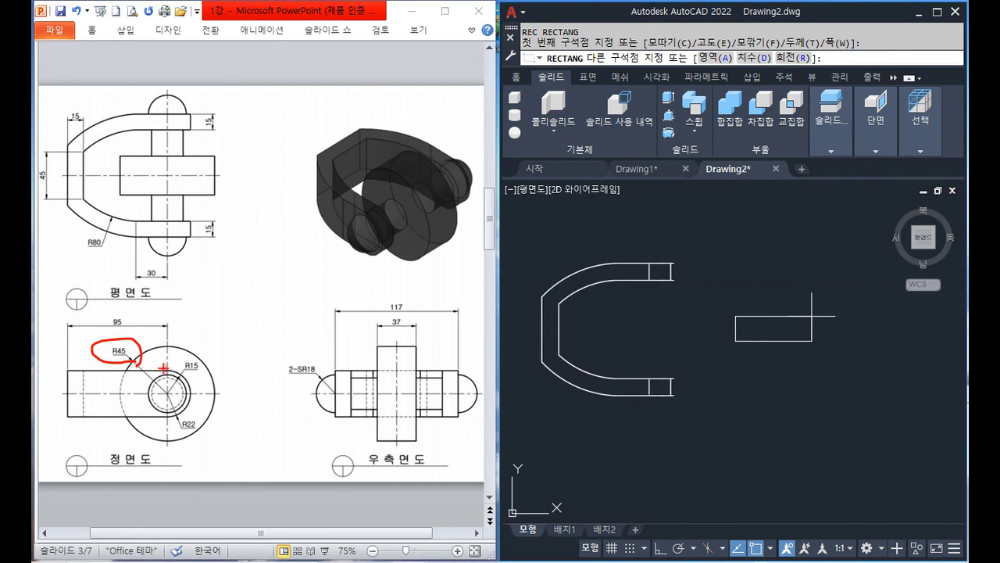
pyautogui.press('Escape')
pyautogui.write('@')
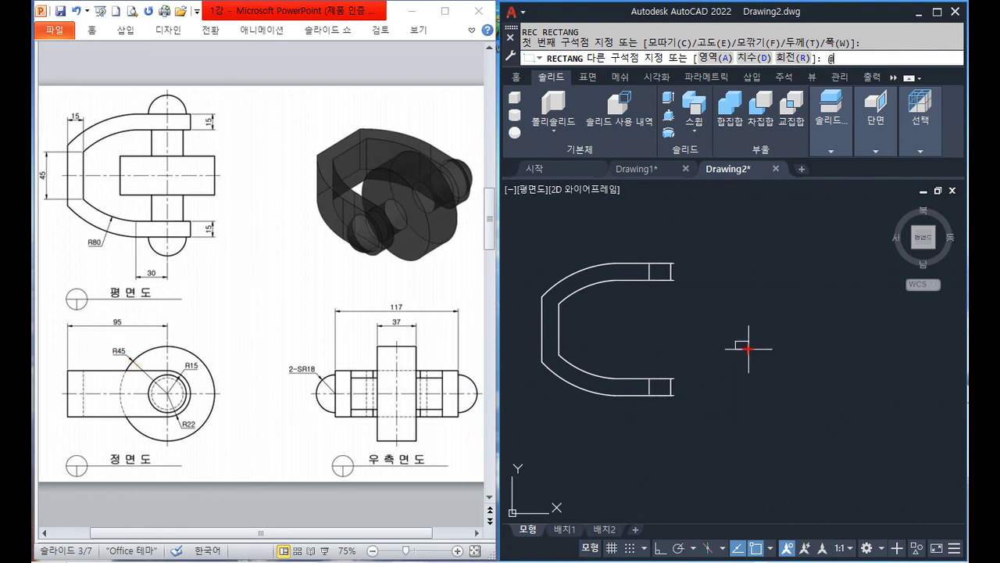
pyautogui.write('90,')
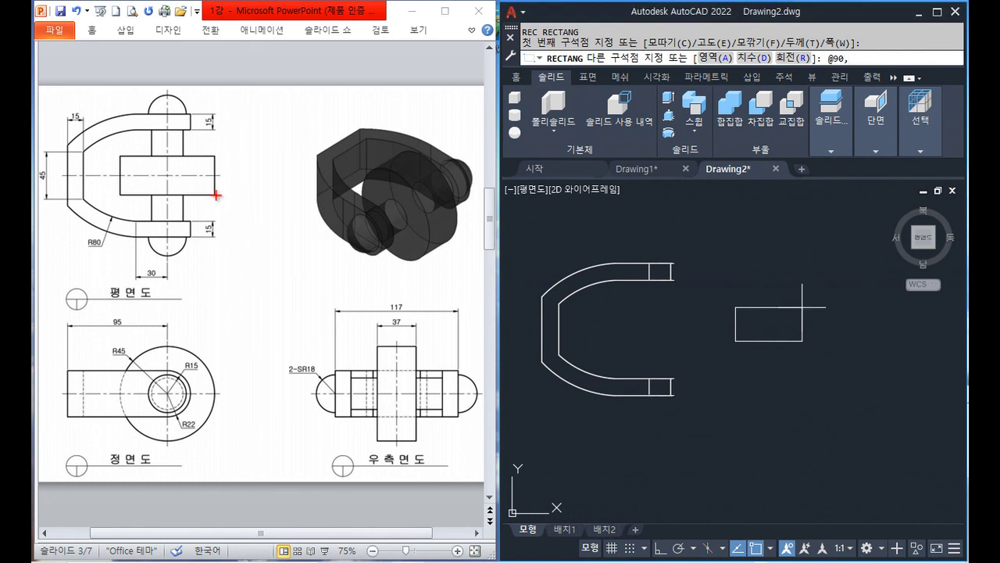
pyautogui.moveTo(201, 157); pyautogui.dragTo(201, 191)
pyautogui.moveTo(414, 331); pyautogui.dragTo(399, 342)
pyautogui.write('37')
pyautogui.press('Return')
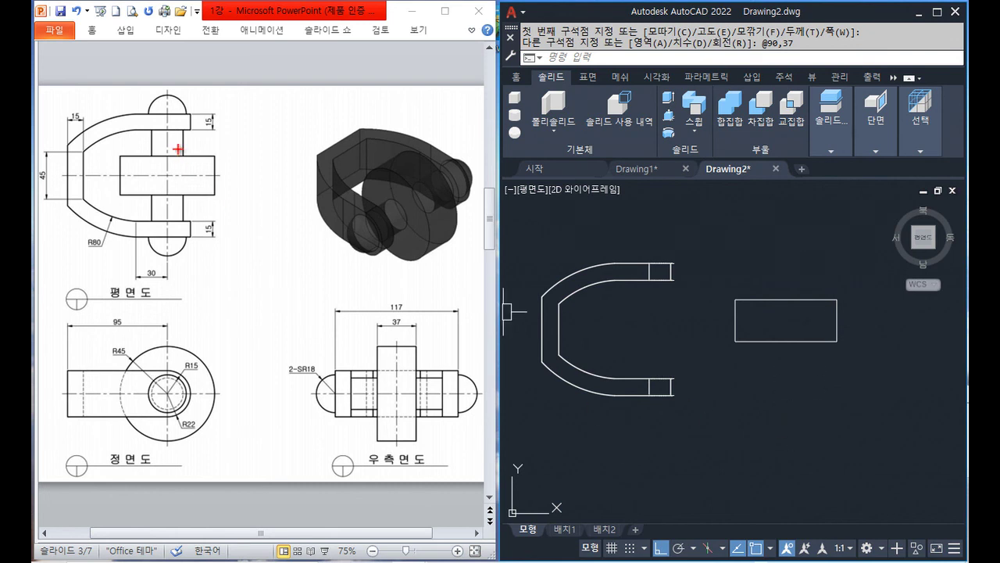
# Step: Check the pin centre line and 117 dimension on the reference slide
pyautogui.moveTo(171, 131); pyautogui.dragTo(173, 232)
pyautogui.moveTo(412, 315); pyautogui.dragTo(414, 295)
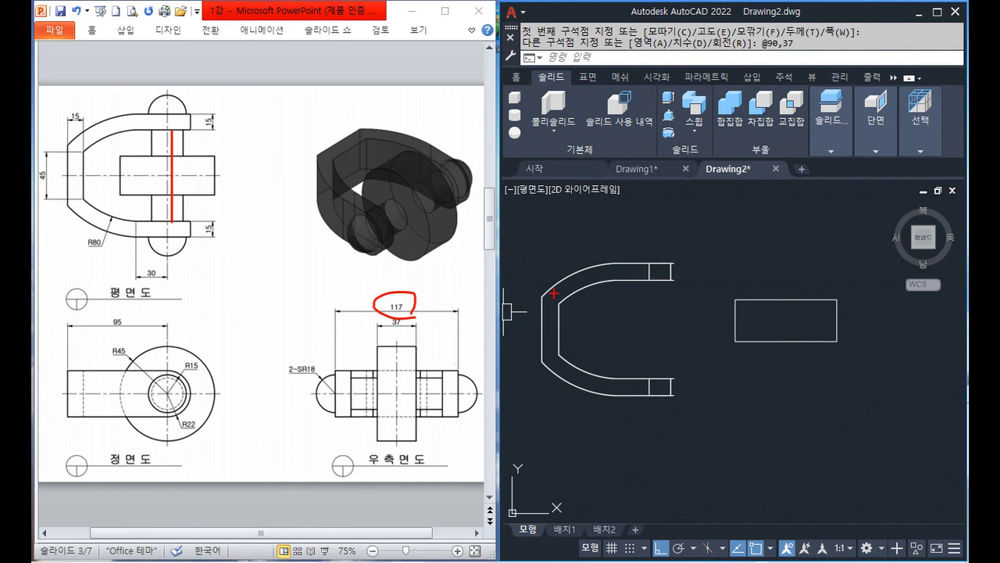
pyautogui.press('Escape')
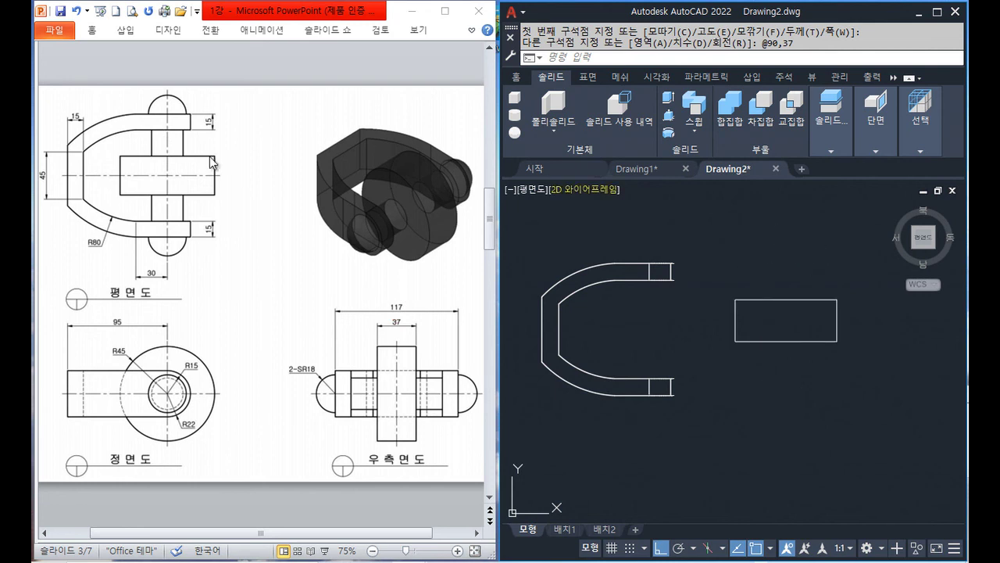
pyautogui.moveTo(812, 392); pyautogui.dragTo(784, 400, button='middle')
# Step: Draw a helper line between the rectangle's side midpoints and a separate vertical line 87 long
pyautogui.write('l')
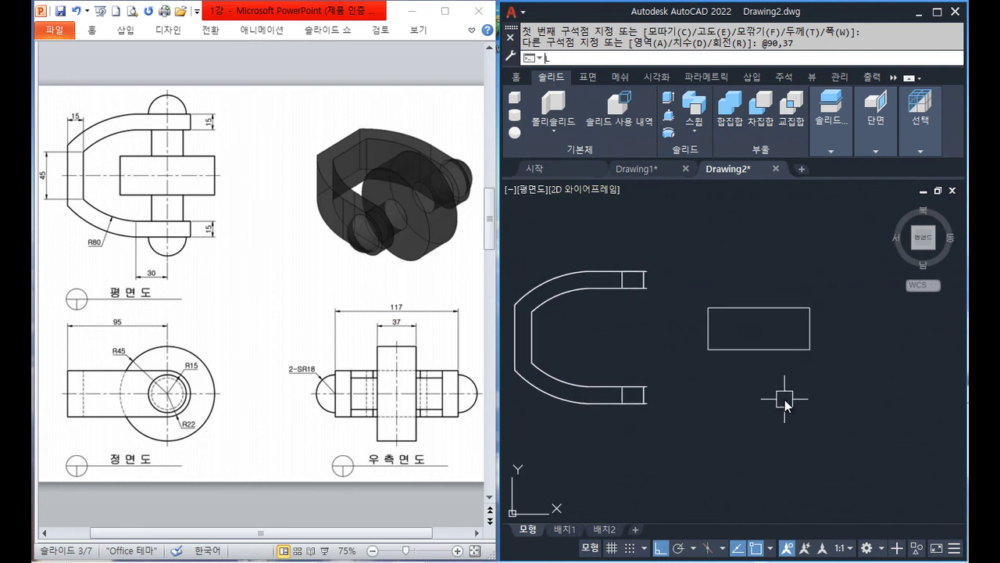
pyautogui.press('Return')
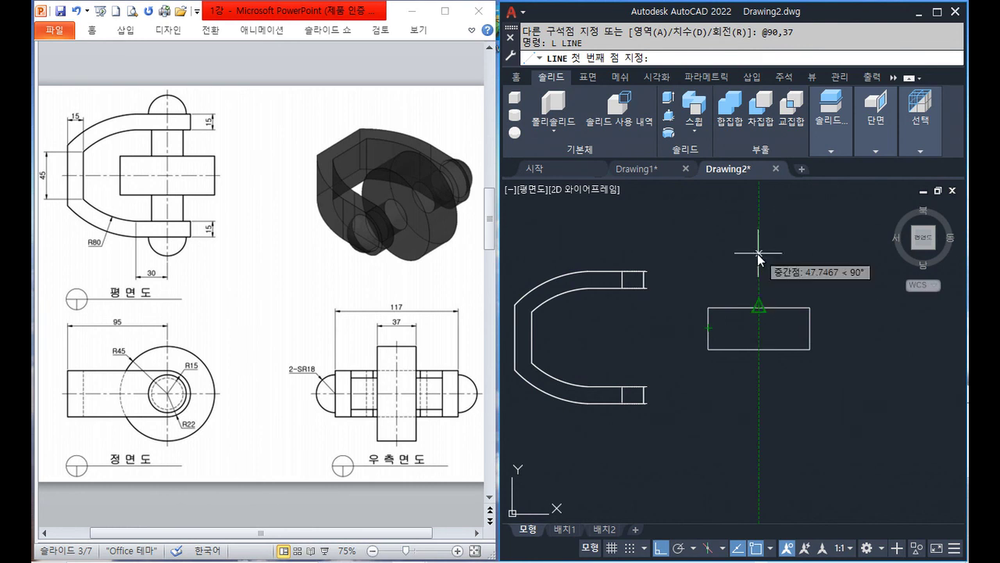
pyautogui.click(708, 328)
pyautogui.click(811, 328)
pyautogui.press('Escape')
pyautogui.write('L')
pyautogui.press('Return')
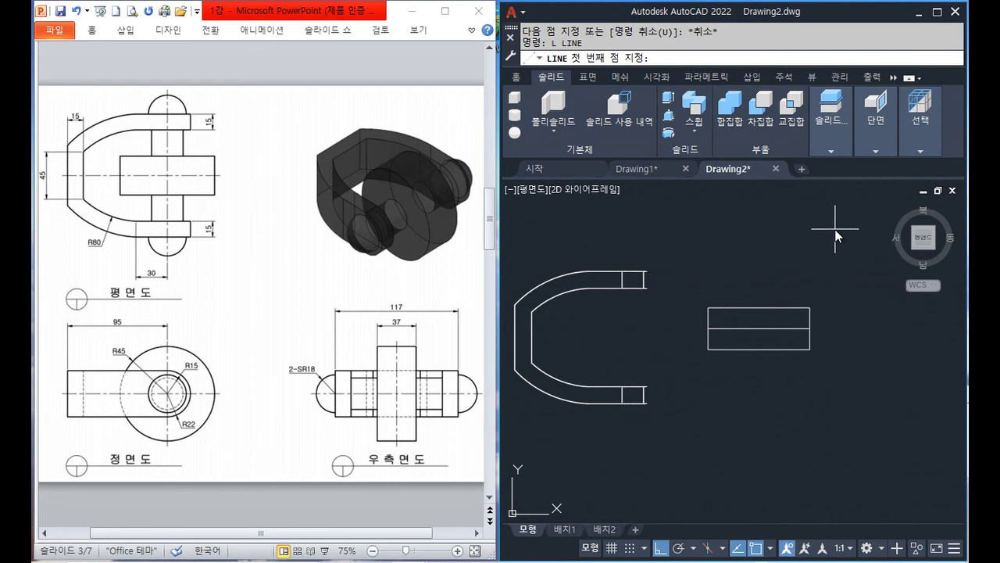
pyautogui.click(835, 228)
pyautogui.write('8')
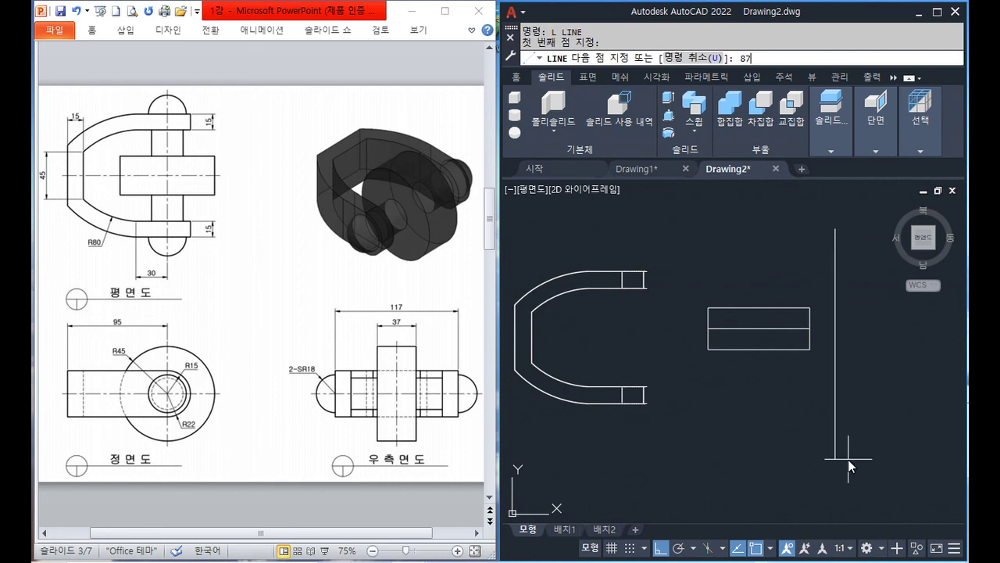
pyautogui.write('7')
pyautogui.press('Return')
pyautogui.press('Return')
# Step: Move the 87 line so its midpoint sits at the rectangle's centre
pyautogui.write('m')
pyautogui.press('Return')
pyautogui.click(835, 297)
pyautogui.press('Return')
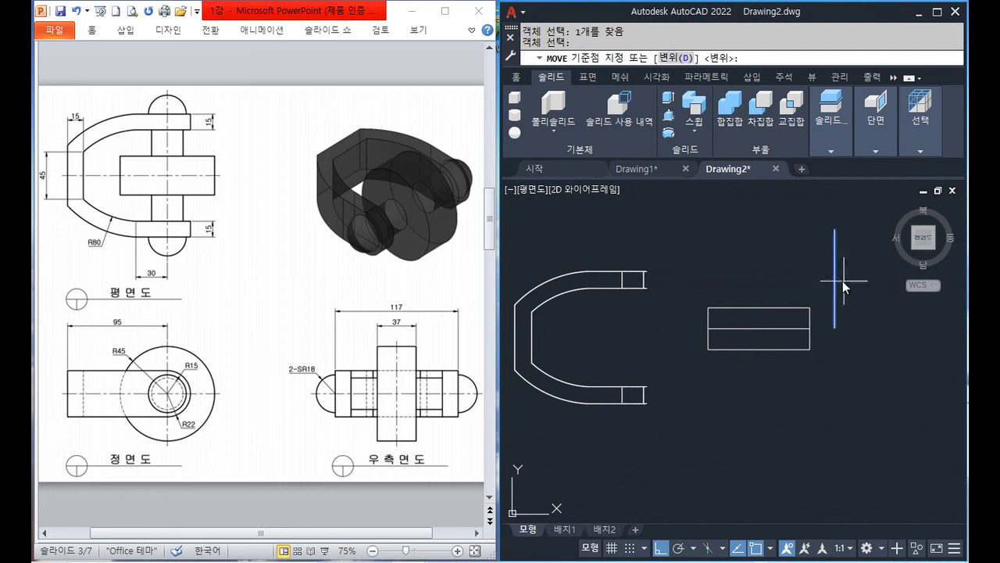
pyautogui.click(835, 278)
pyautogui.click(758, 328)
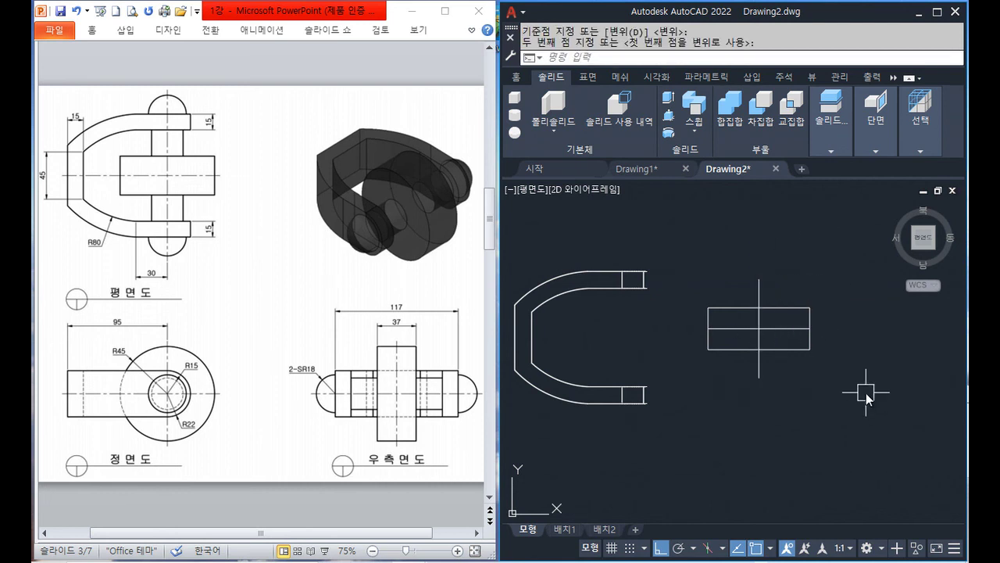
# Step: Erase the horizontal helper line through the rectangle
pyautogui.click(779, 331)
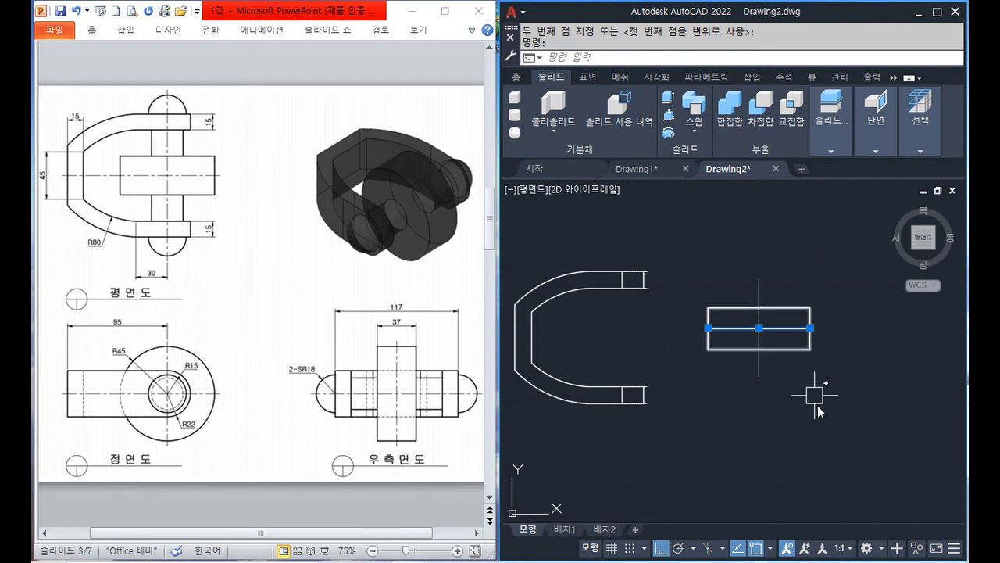
pyautogui.press('Delete')
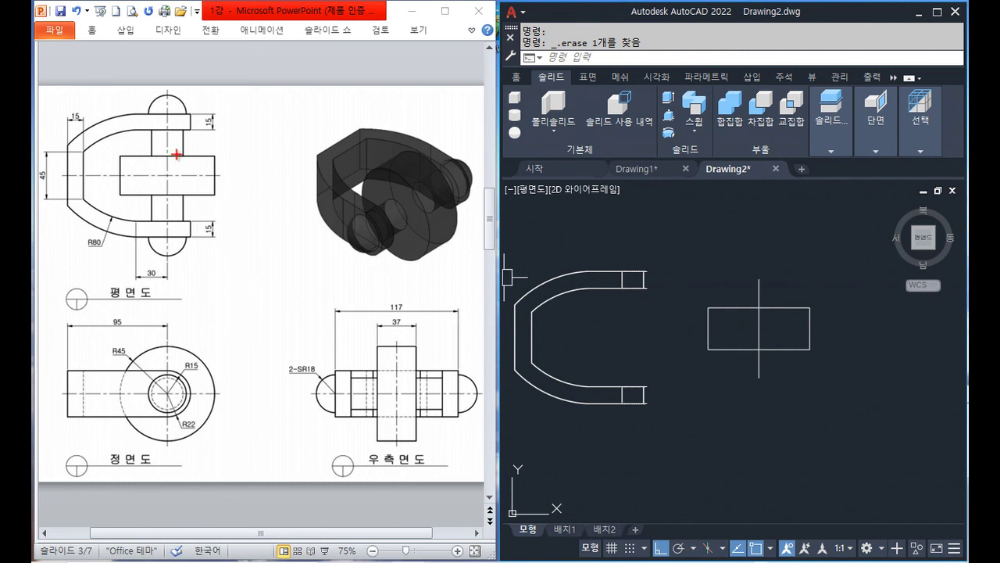
pyautogui.moveTo(178, 153)
pyautogui.mouseDown()
pyautogui.moveTo(148, 138)
pyautogui.moveTo(174, 154)
pyautogui.mouseUp()
pyautogui.moveTo(191, 376)
pyautogui.mouseDown()
pyautogui.moveTo(210, 360)
pyautogui.moveTo(200, 378)
pyautogui.mouseUp()
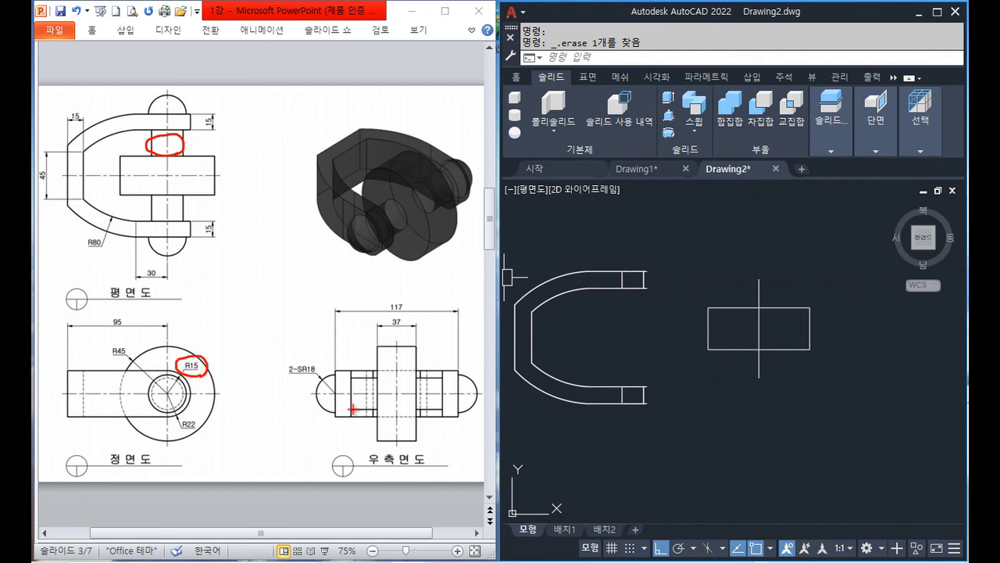
pyautogui.press('Escape')
# Step: Offset the vertical centre line 15 to the left
pyautogui.write('o')
pyautogui.press('Return')
pyautogui.write('1')
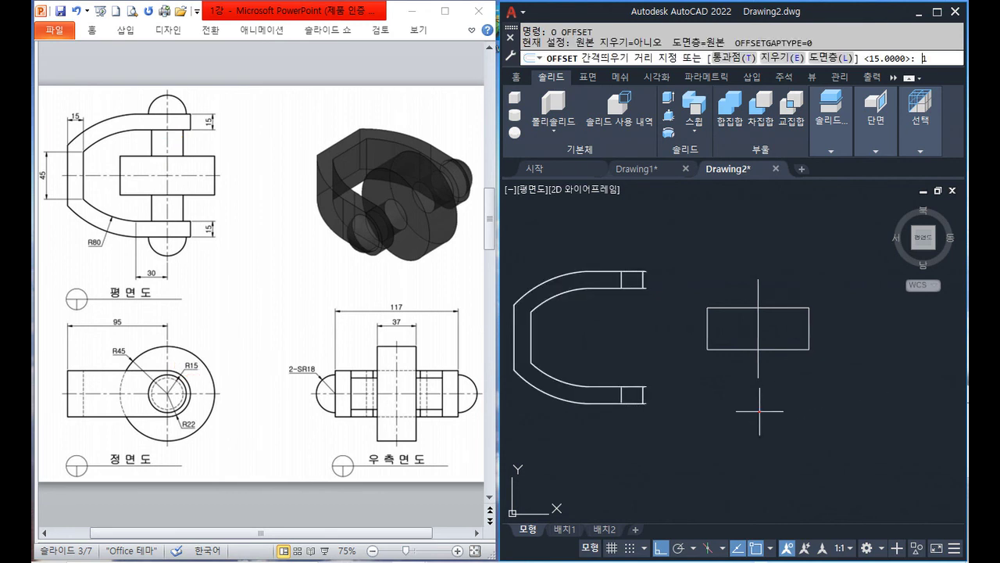
pyautogui.write('5')
pyautogui.press('Return')
pyautogui.click(758, 314)
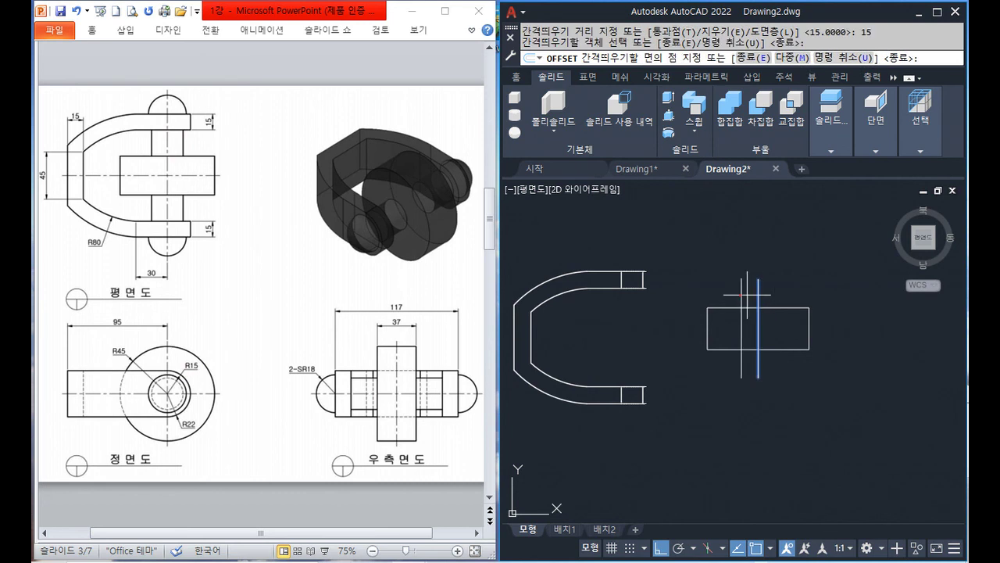
pyautogui.click(733, 297)
pyautogui.press('Return')
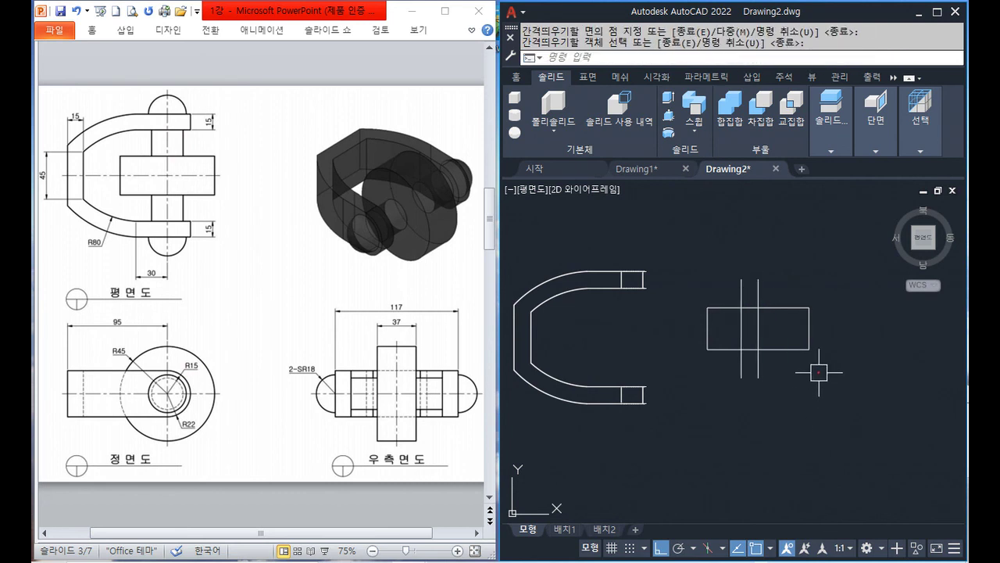
# Step: Close the end of the 15-wide bar with a connecting line
pyautogui.write('L')
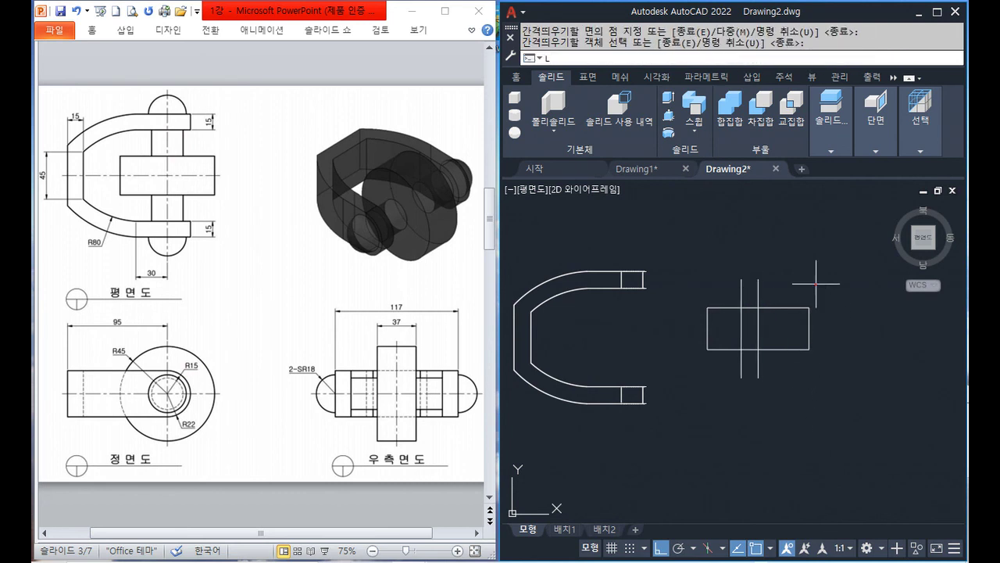
pyautogui.press('Return')
pyautogui.click(758, 279)
pyautogui.click(758, 377)
pyautogui.click(740, 377)
pyautogui.press('Return')
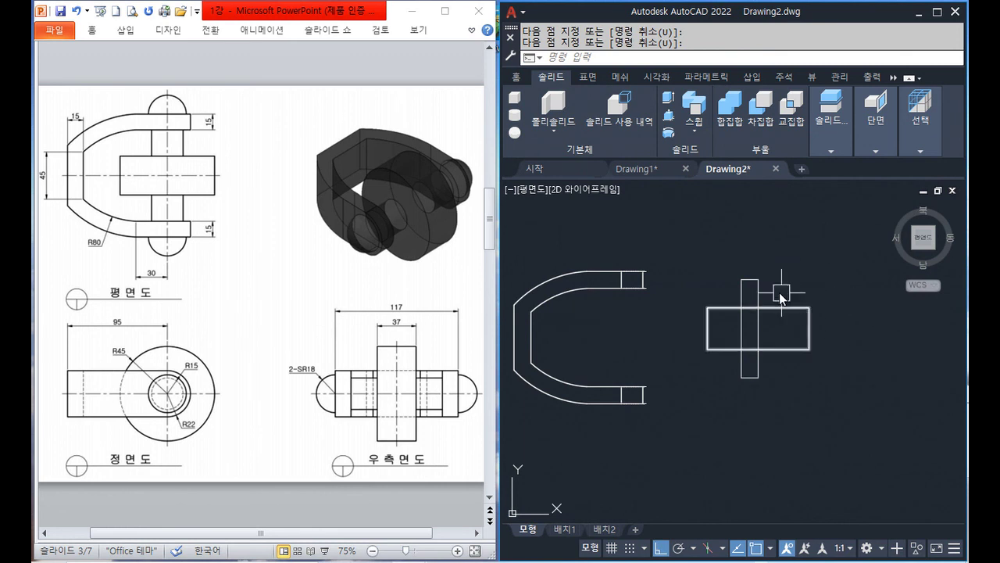
pyautogui.write('O')
# Step: Offset the bar's top edge 15 upward as a guide line
pyautogui.press('Return')
pyautogui.write('15')
pyautogui.press('Return')
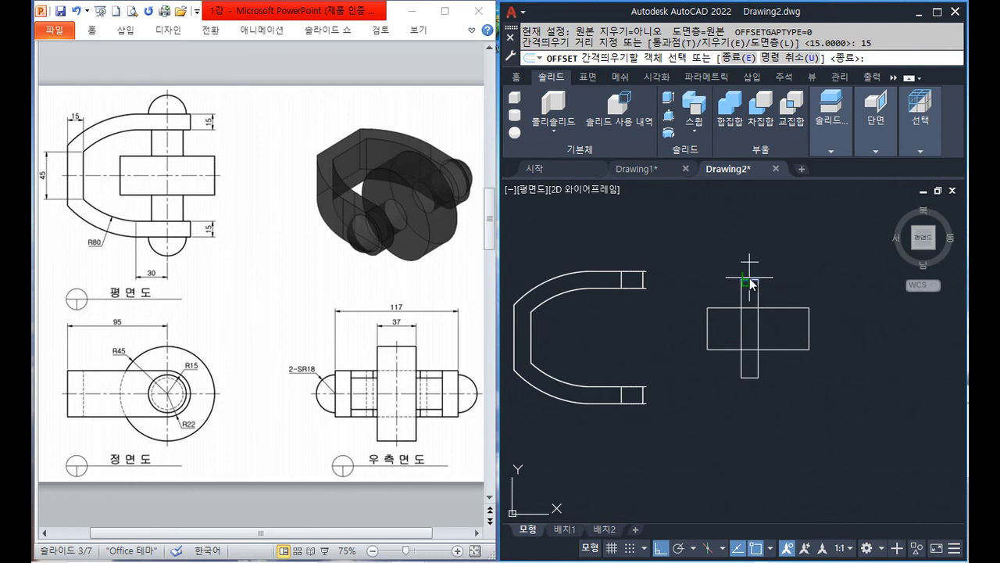
pyautogui.click(749, 279)
pyautogui.click(750, 244)
pyautogui.press('Return')
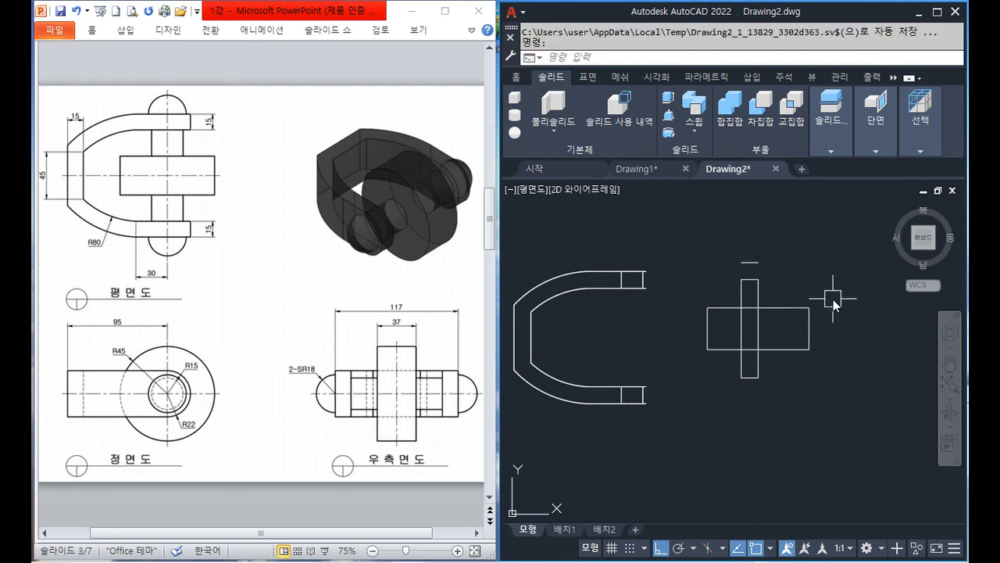
pyautogui.write('c')
pyautogui.press('Return')
# Step: Draw a radius-18 circle centred on the guide line's midpoint
pyautogui.click(762, 264)
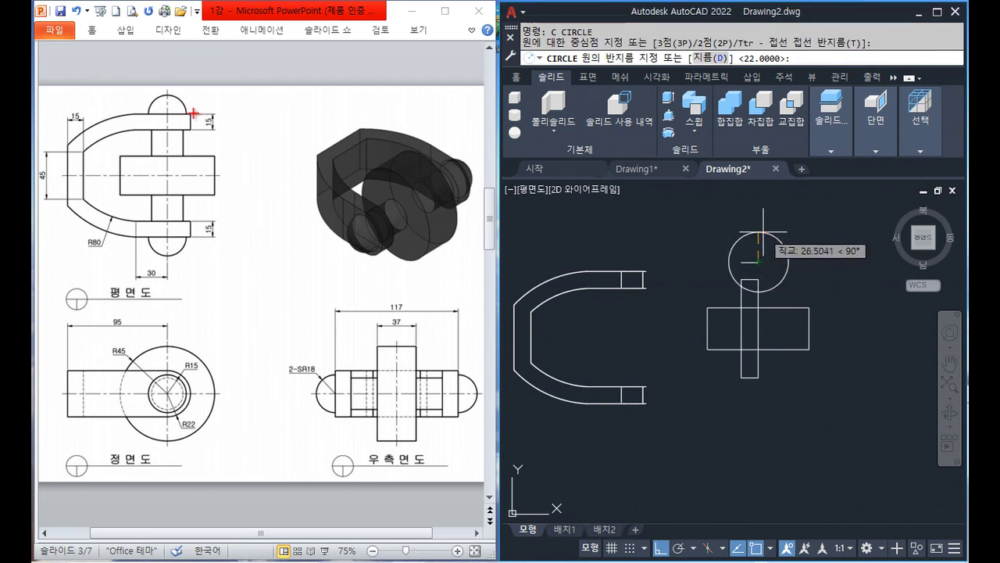
pyautogui.moveTo(192, 91); pyautogui.dragTo(169, 117)
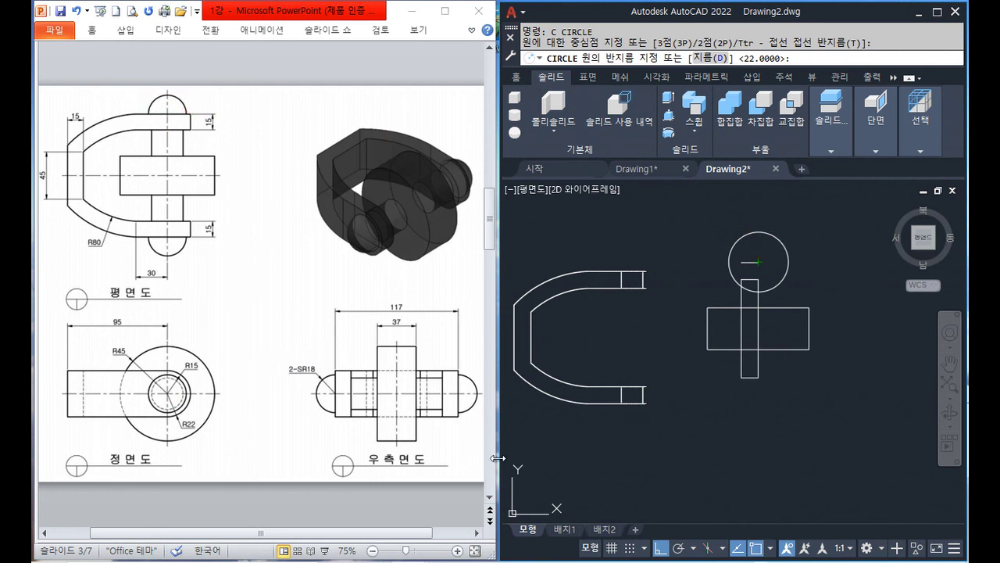
pyautogui.write('18')
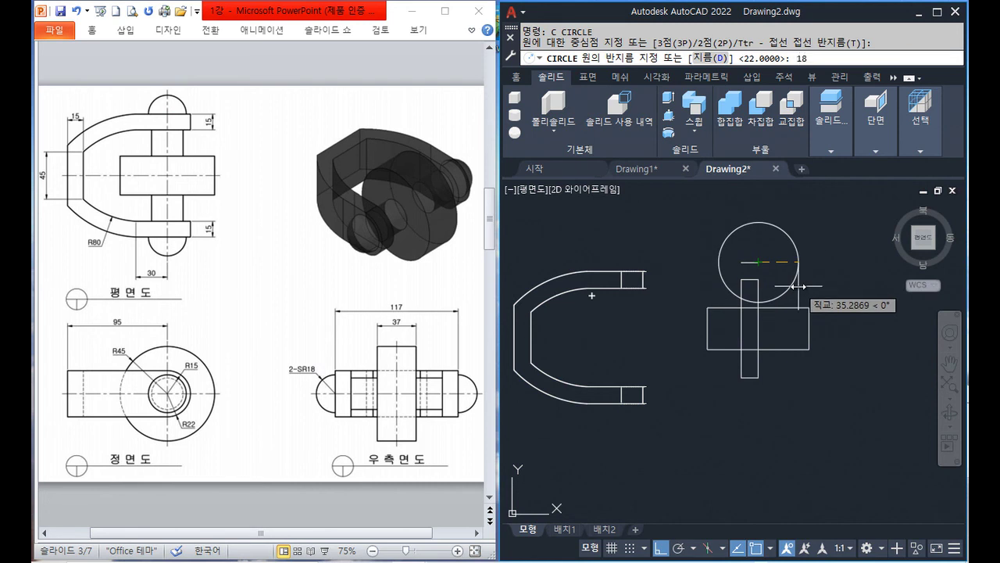
pyautogui.press('Return')
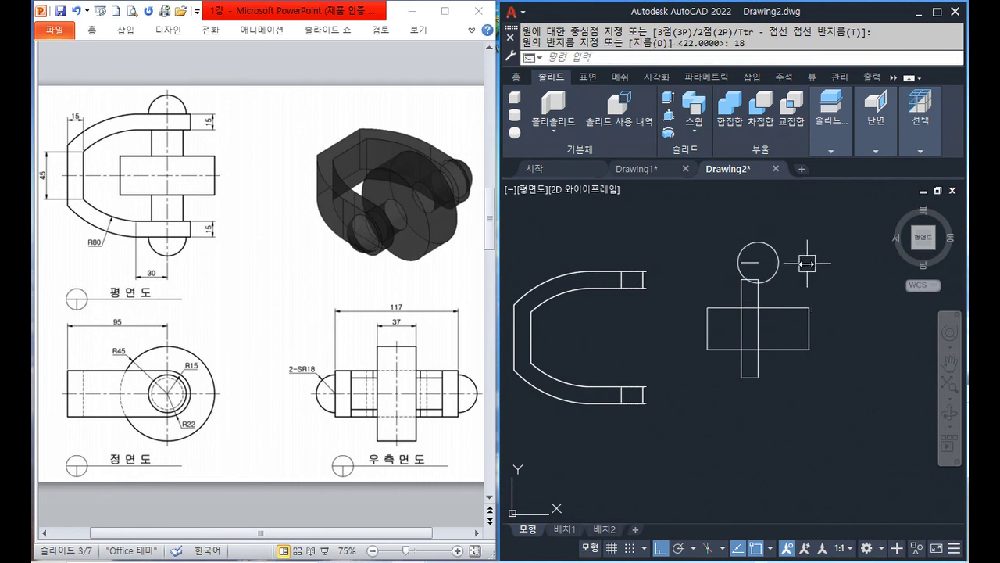
pyautogui.scroll(2, 783, 275)
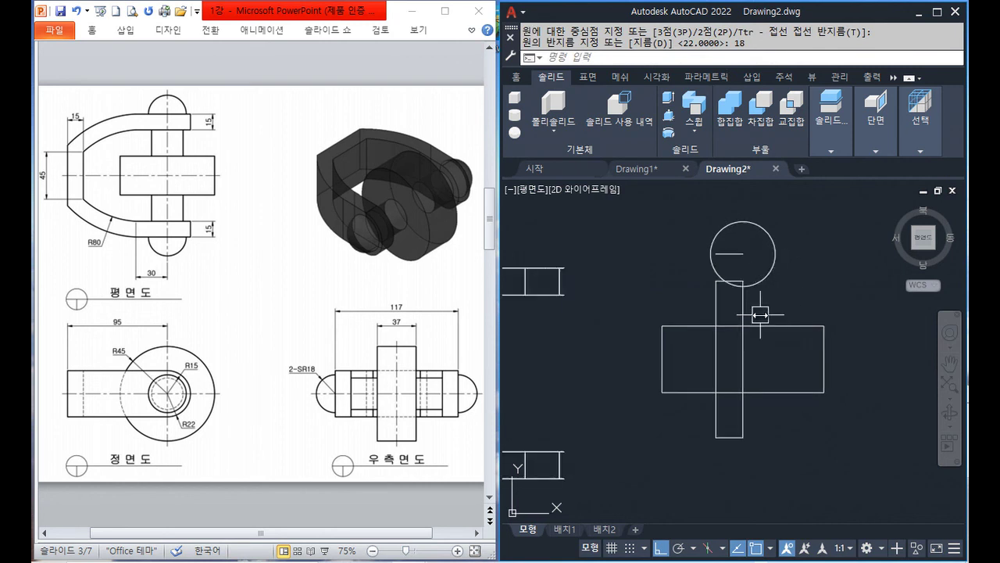
# Step: Add a line from the circle's centre up to its top edge
pyautogui.write('ex')
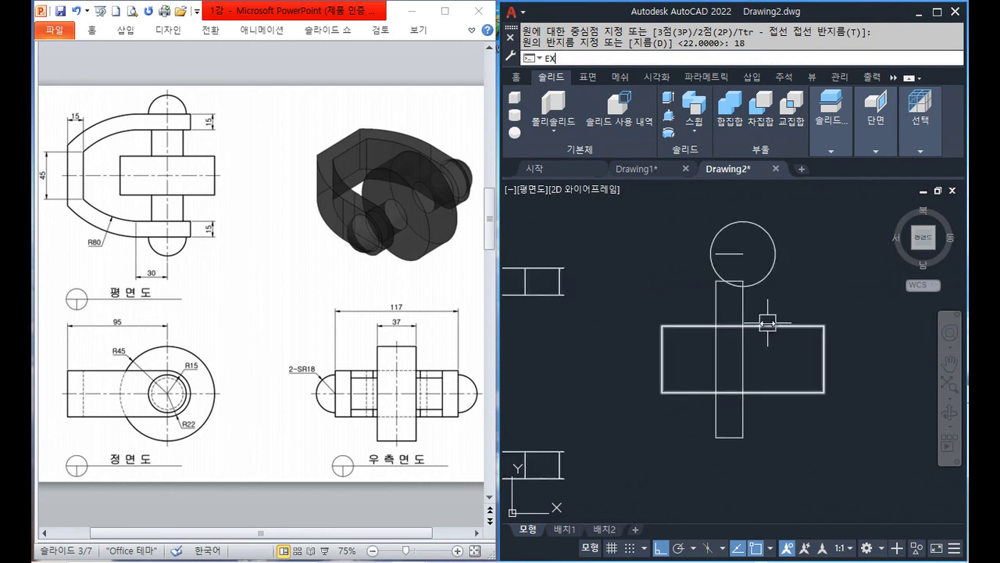
pyautogui.press('Return')
pyautogui.click(720, 254)
pyautogui.click(720, 254)
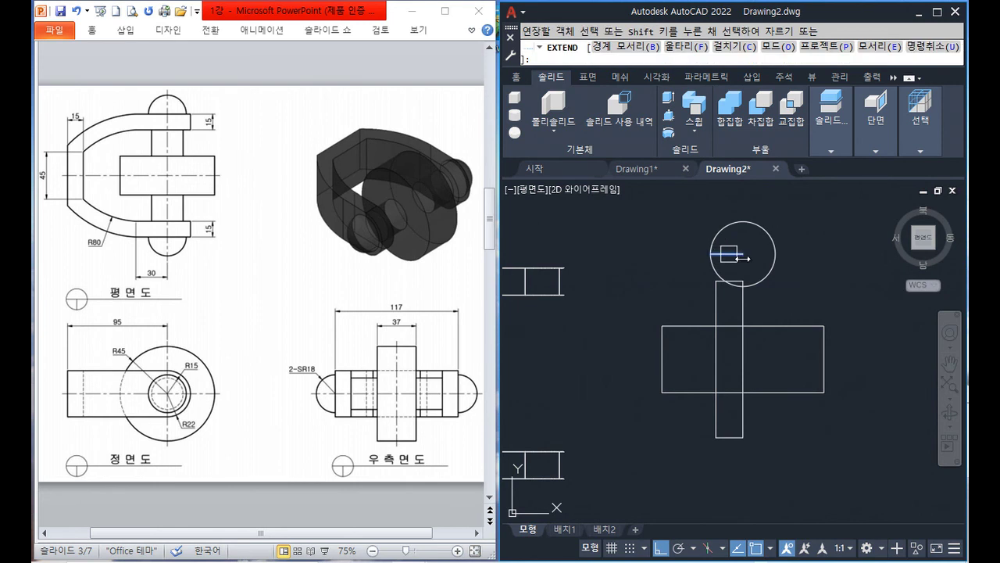
pyautogui.press('Return')
pyautogui.write('l')
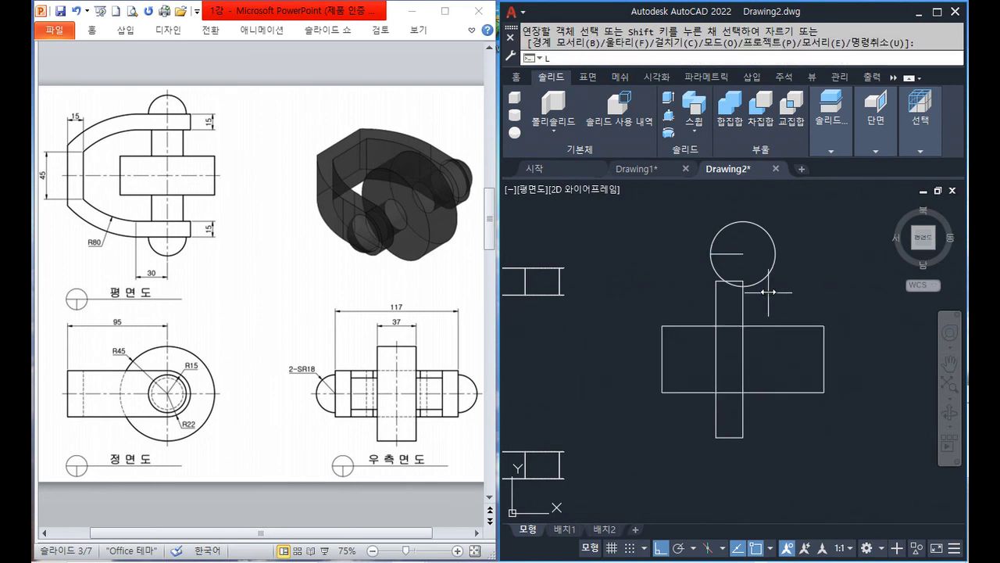
pyautogui.press('Return')
pyautogui.click(743, 253)
pyautogui.click(743, 221)
pyautogui.press('Return')
# Step: Trim the circle back to a quarter-circle wedge between the two radius lines
pyautogui.write('Tr')
pyautogui.press('Return')
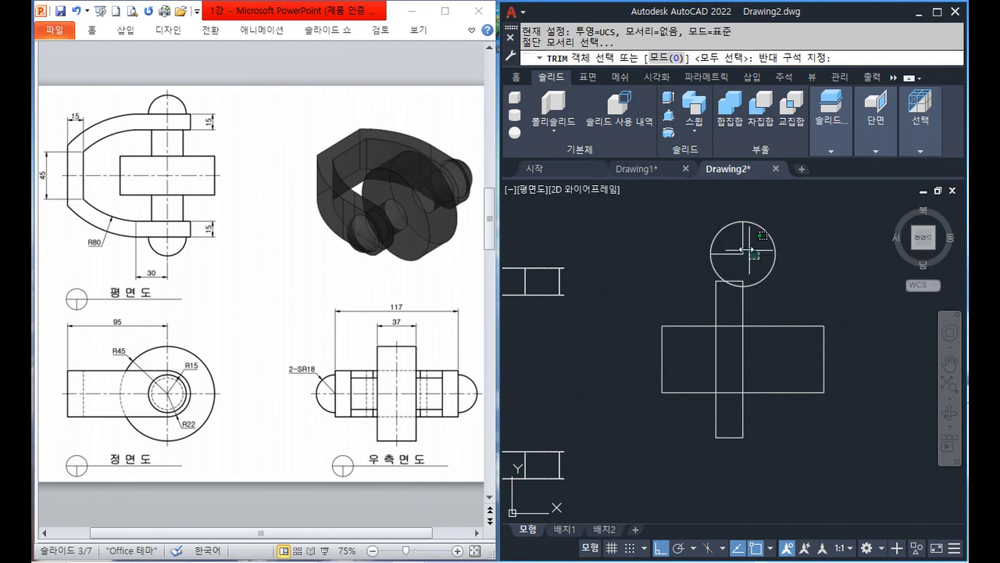
pyautogui.write('t')
pyautogui.press('Return')
pyautogui.press('Return')
pyautogui.click(771, 284)
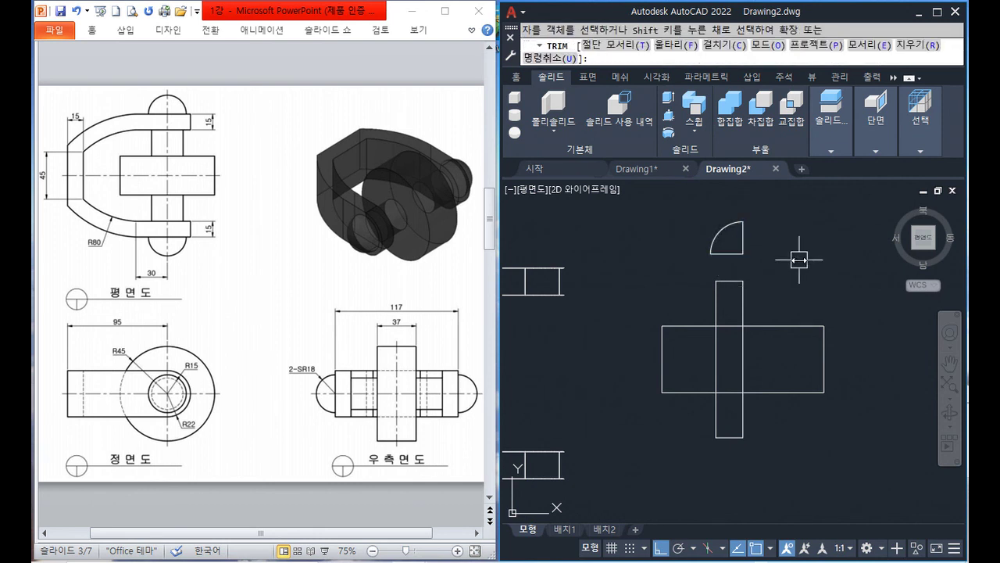
pyautogui.press('Return')
pyautogui.scroll(-2, 757, 319)
pyautogui.moveTo(792, 305); pyautogui.dragTo(772, 302, button='middle')
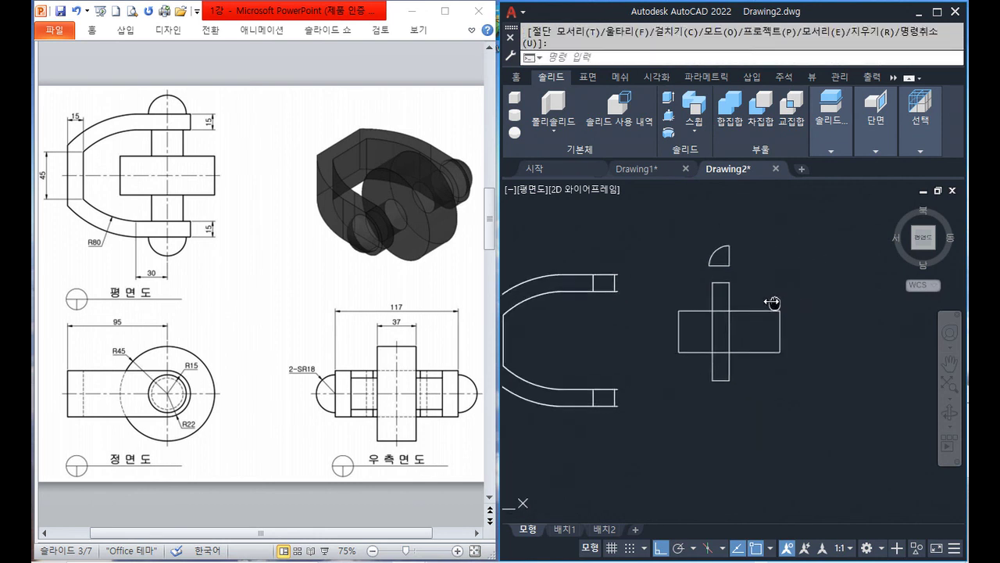
pyautogui.moveTo(793, 344); pyautogui.dragTo(810, 346, button='middle')
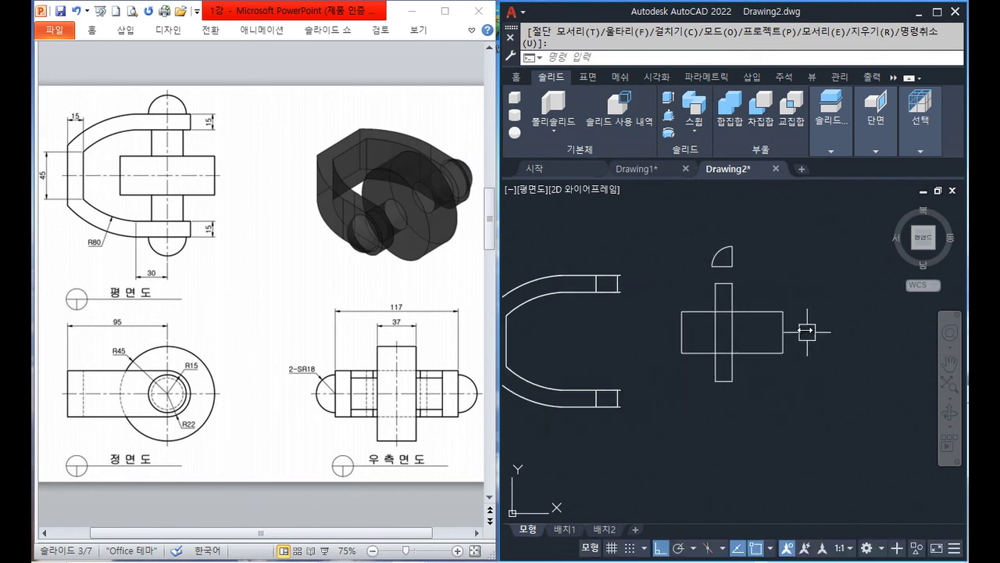
pyautogui.write('MI')
pyautogui.press('Return')
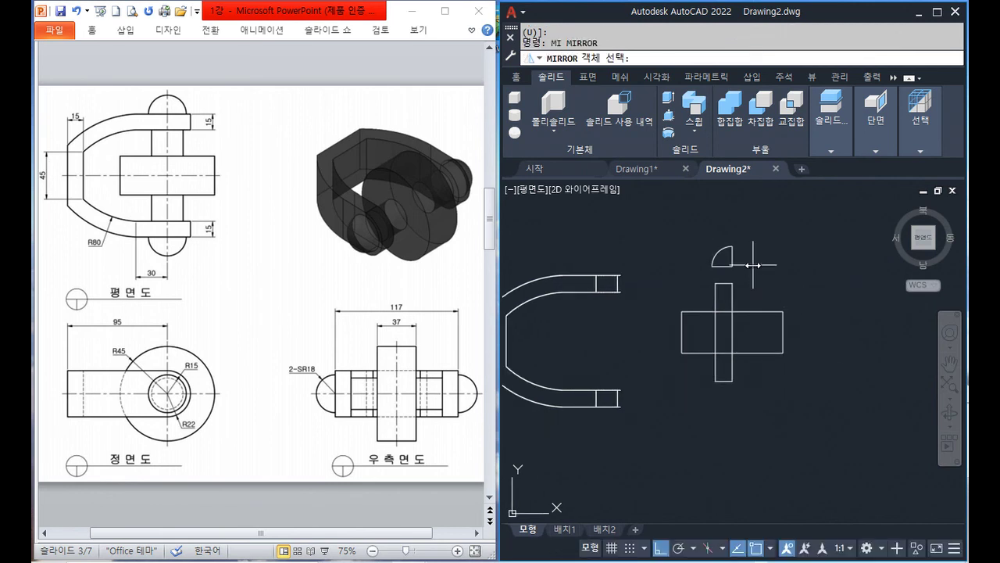
# Step: Window-select the quarter-circle wedge above the cross
pyautogui.click(753, 265)
pyautogui.click(699, 231)
pyautogui.press('Return')
pyautogui.press('Escape')
pyautogui.write('MIU')
pyautogui.press('Return')
pyautogui.click(752, 270)
pyautogui.click(700, 234)
# Step: Mirror the wedge below the cross's horizontal centreline, keeping the original
pyautogui.write('MI')
pyautogui.press('Return')
pyautogui.click(783, 332)
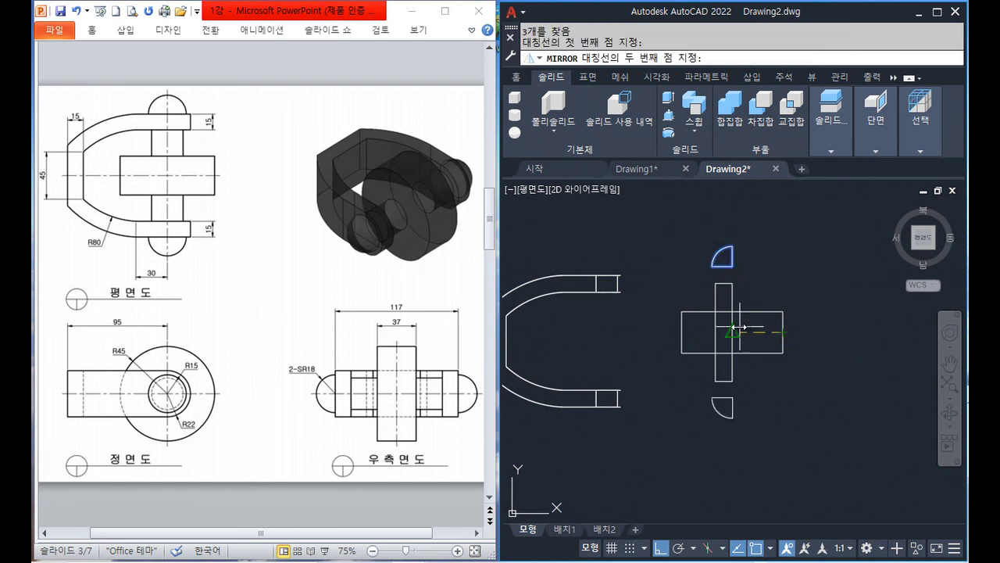
pyautogui.click(737, 329)
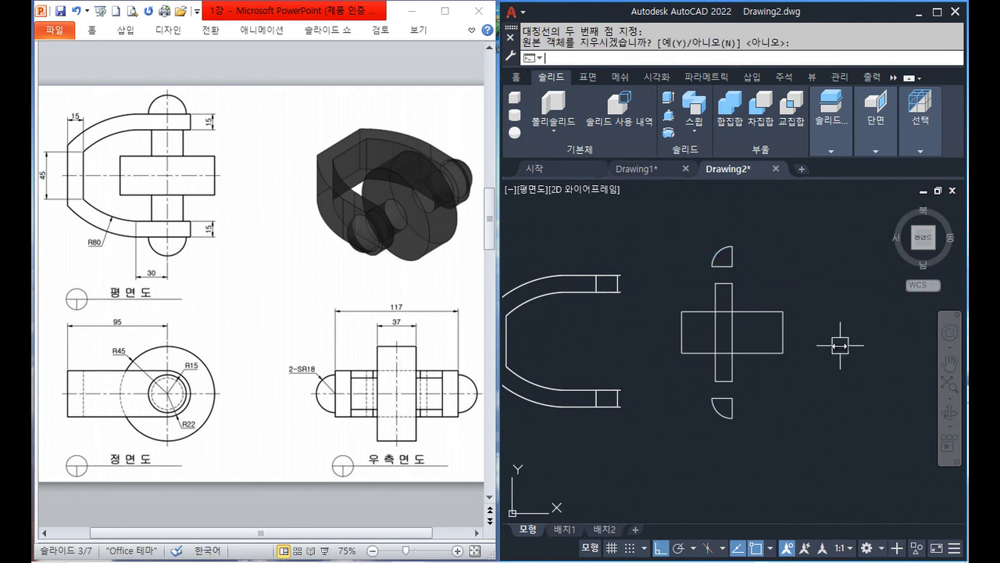
pyautogui.press('Return')
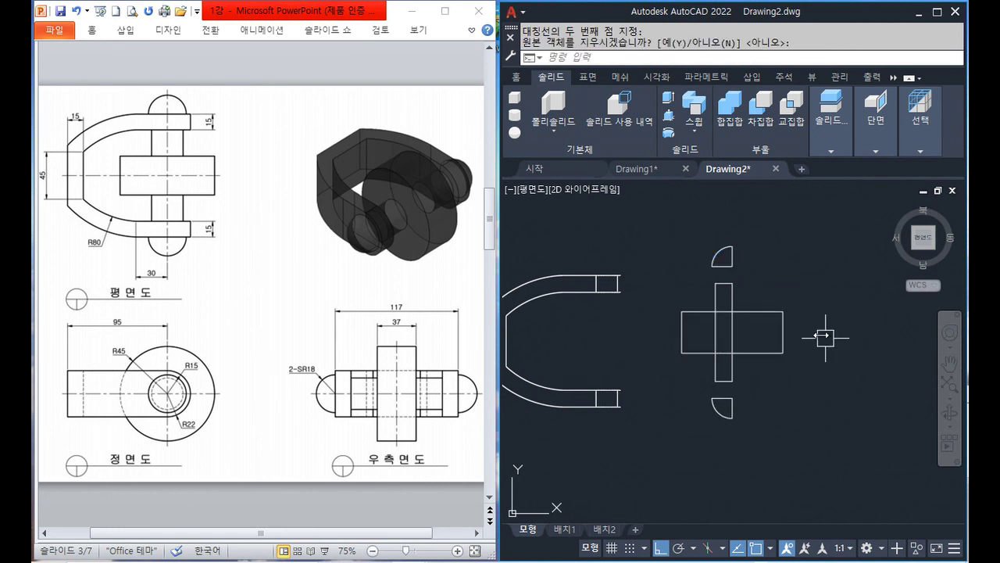
pyautogui.moveTo(823, 338); pyautogui.dragTo(806, 342, button='middle')
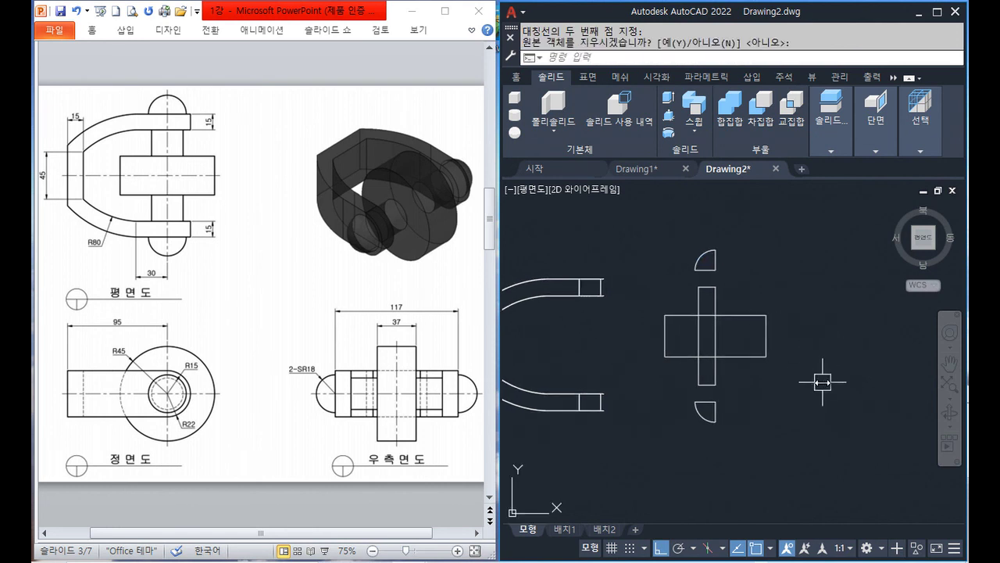
pyautogui.write('T')
# Step: Trim off the cross rectangle to the right of the vertical bar
pyautogui.press('Return')
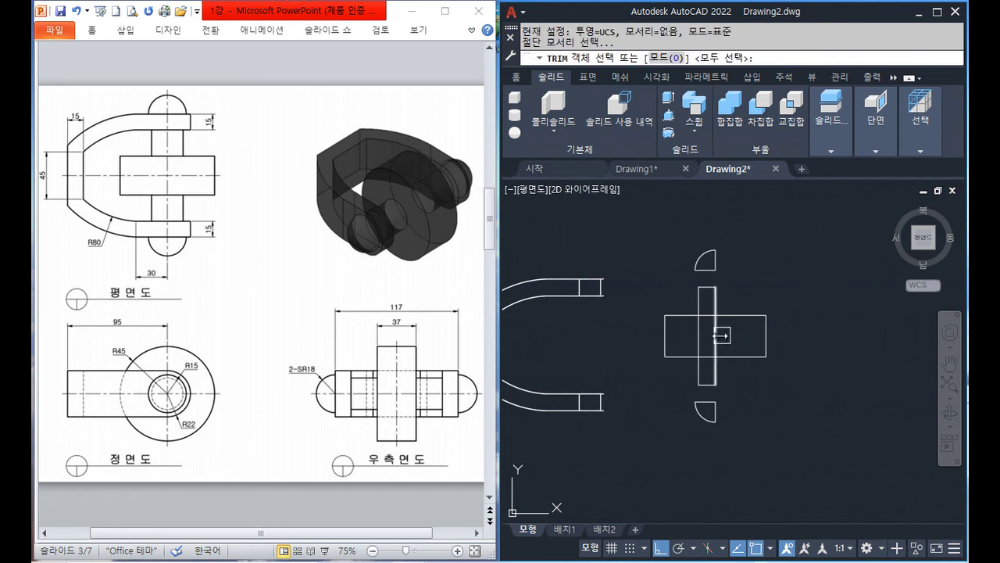
pyautogui.click(715, 336)
pyautogui.press('Return')
pyautogui.click(735, 316)
pyautogui.press('Return')
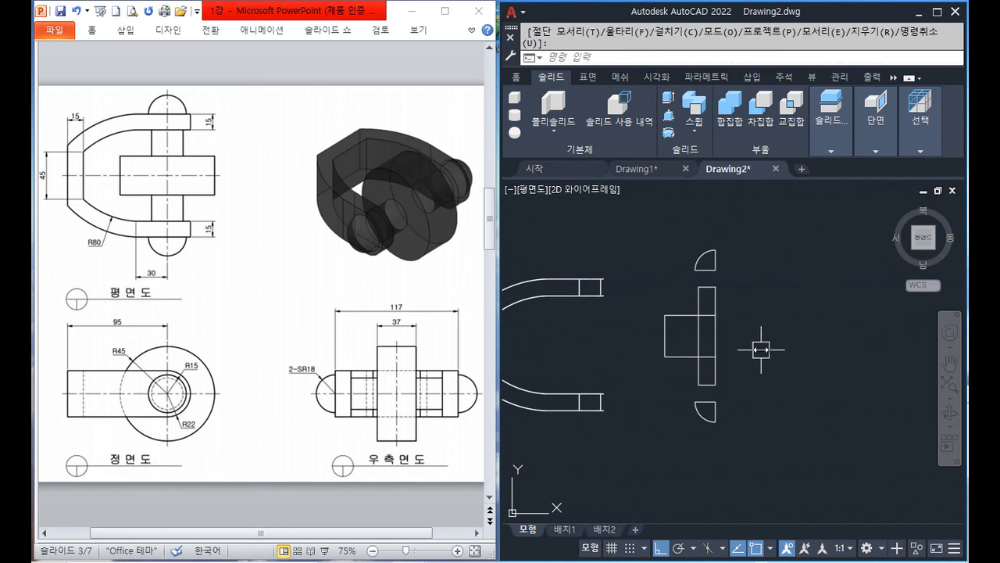
# Step: Trim away the leftover inner line segment to leave a stepped outline
pyautogui.press('Return')
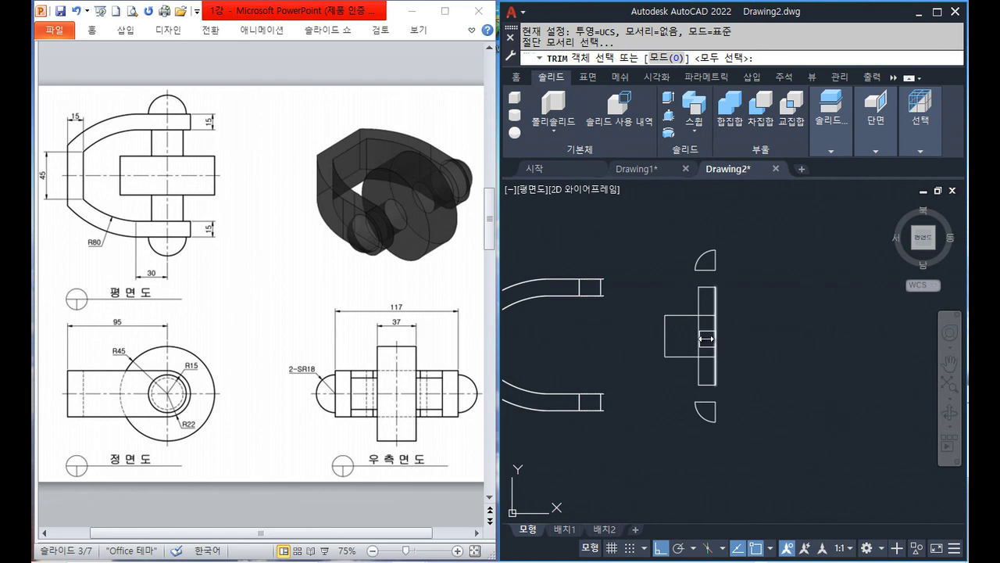
pyautogui.click(703, 336)
pyautogui.scroll(2, 712, 331)
pyautogui.press('Return')
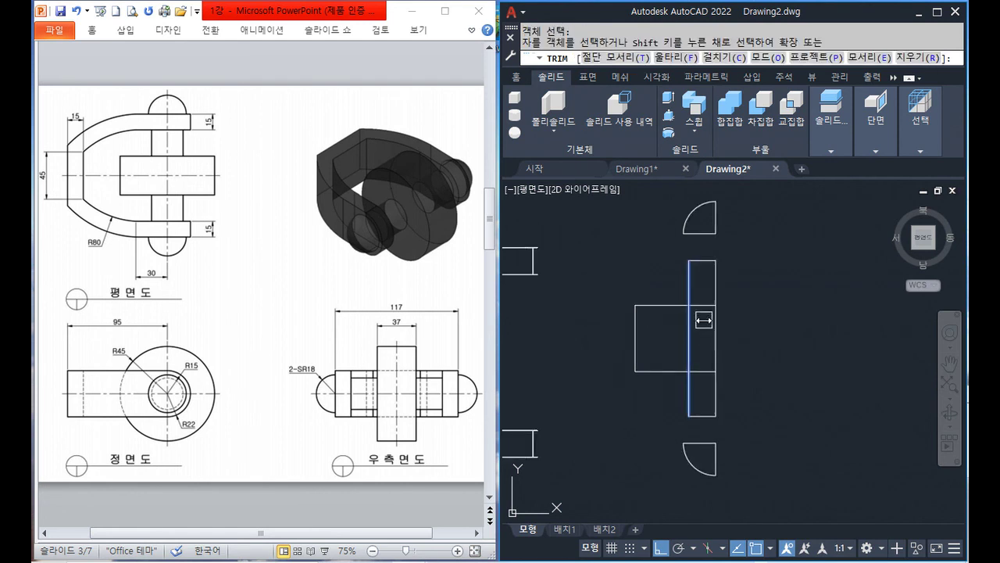
pyautogui.press('Return')
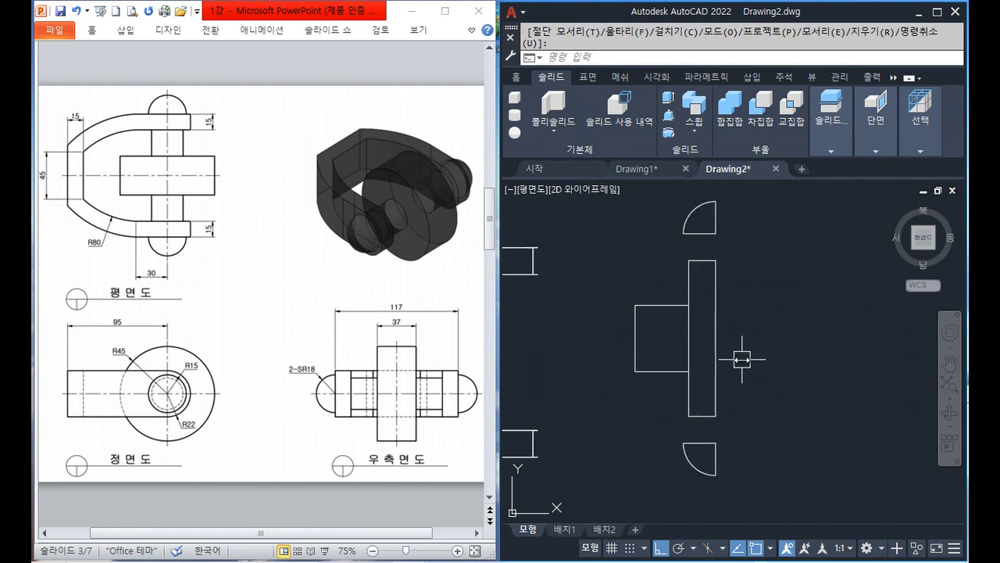
pyautogui.write('TR')
pyautogui.press('Return')
pyautogui.click(688, 336)
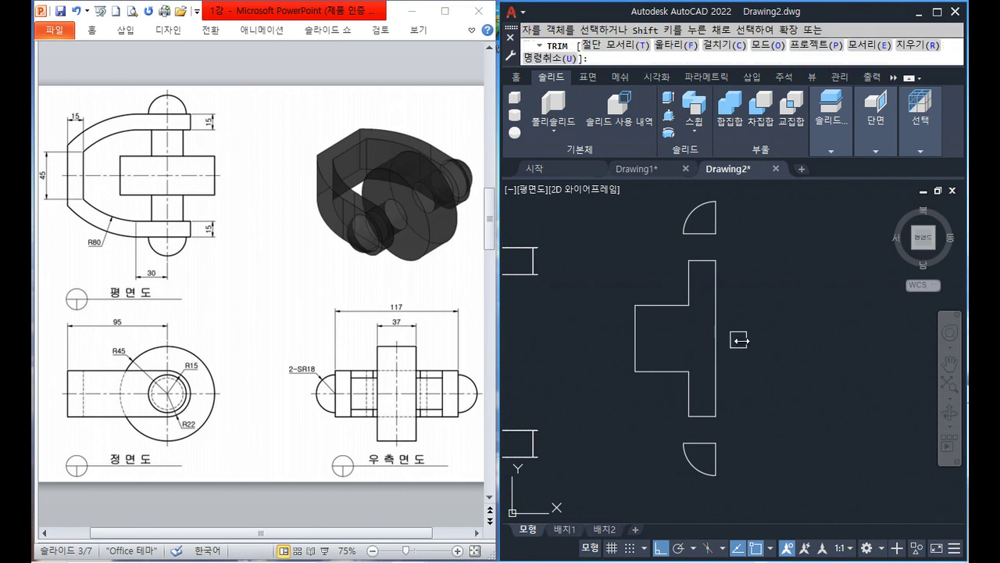
pyautogui.press('Return')
pyautogui.scroll(-5, 765, 342)
pyautogui.scroll(3, 738, 349)
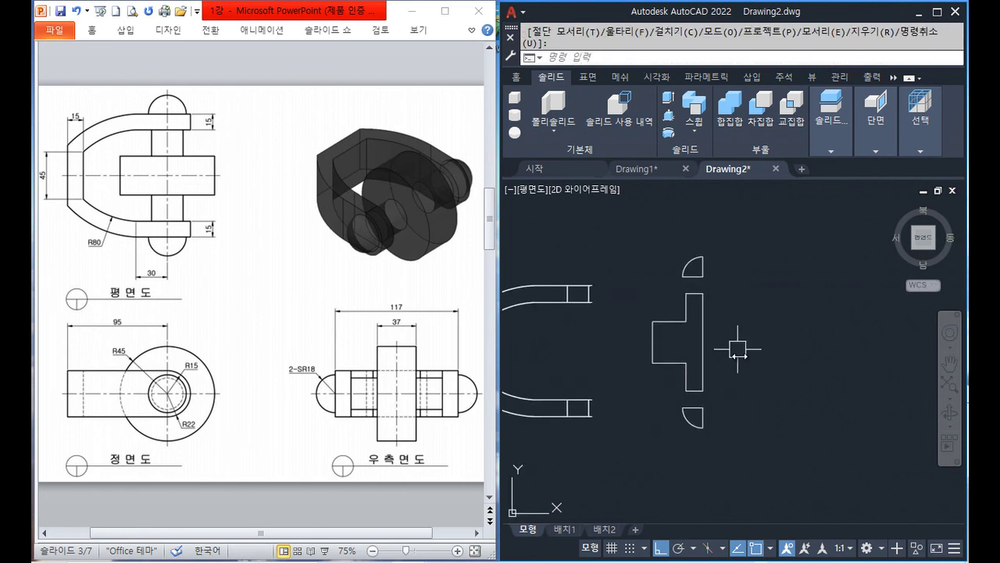
# Step: Join the upper and lower wedges' arcs and lines into one polyline each
pyautogui.write('J')
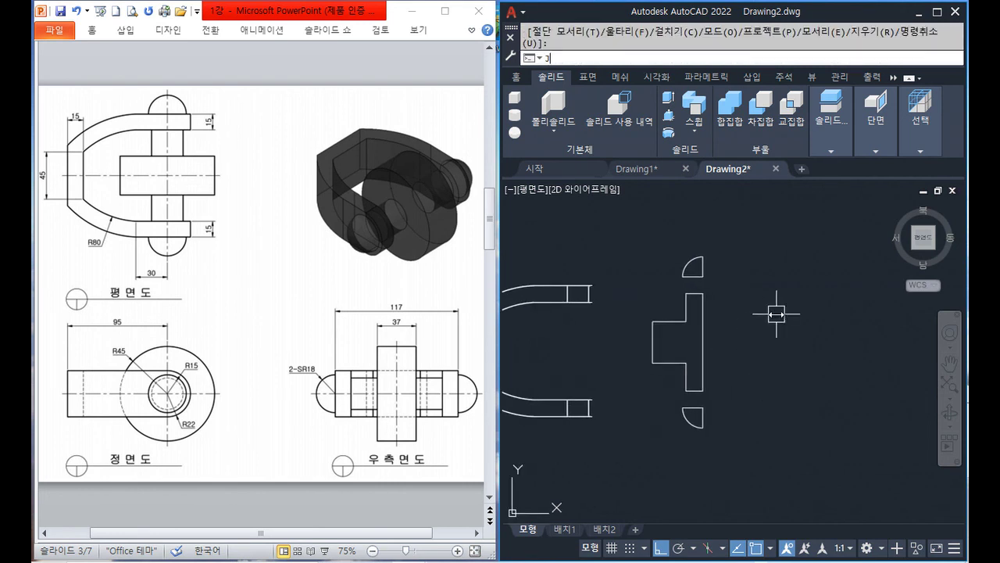
pyautogui.press('Return')
pyautogui.click(729, 291)
pyautogui.click(649, 223)
pyautogui.press('Return')
pyautogui.press('Return')
pyautogui.click(732, 455)
pyautogui.click(676, 403)
pyautogui.press('Return')
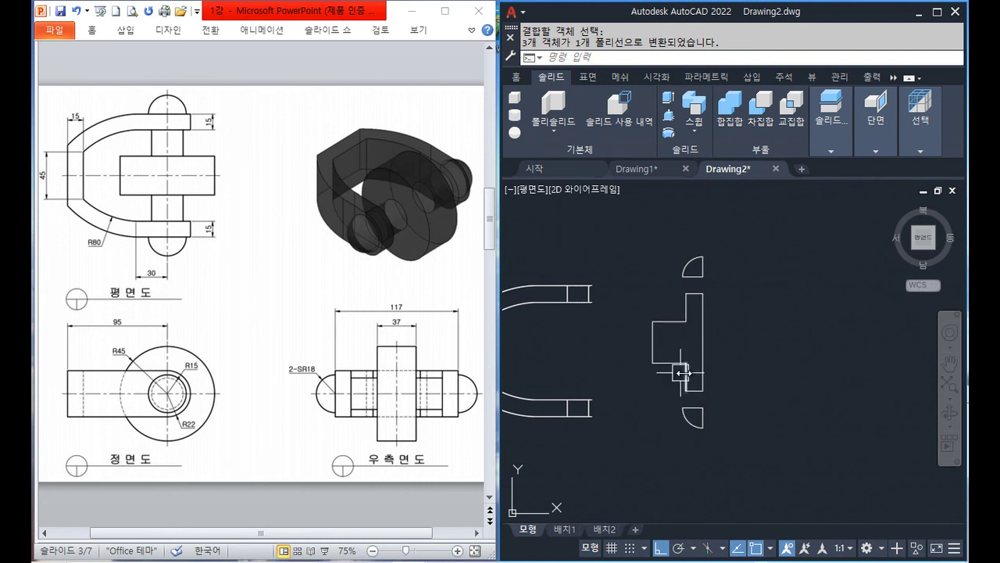
# Step: Join the five segments of the stepped T-shaped half-cross outline with J
pyautogui.write('J')
pyautogui.press('Return')
pyautogui.click(752, 394)
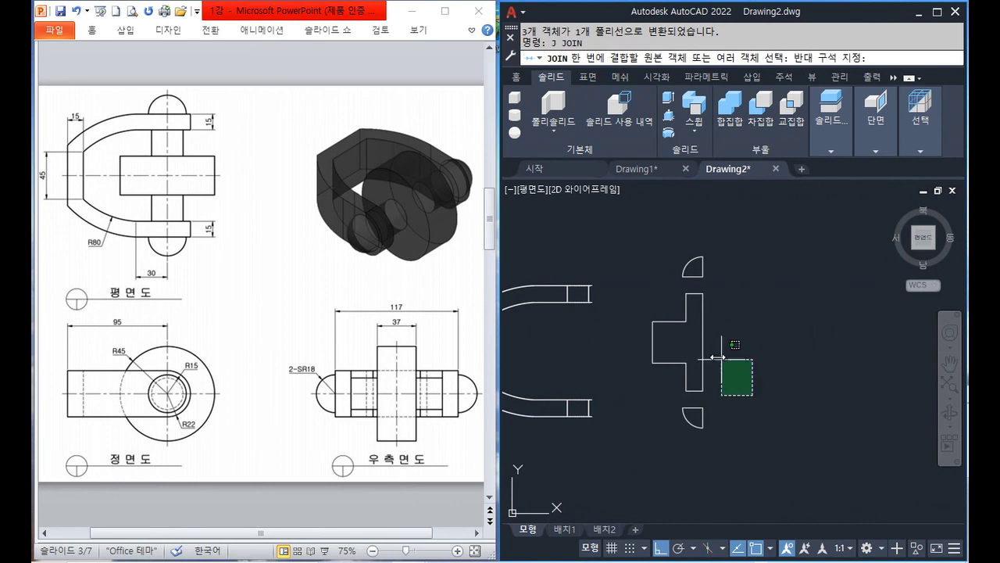
pyautogui.click(639, 284)
pyautogui.press('Return')
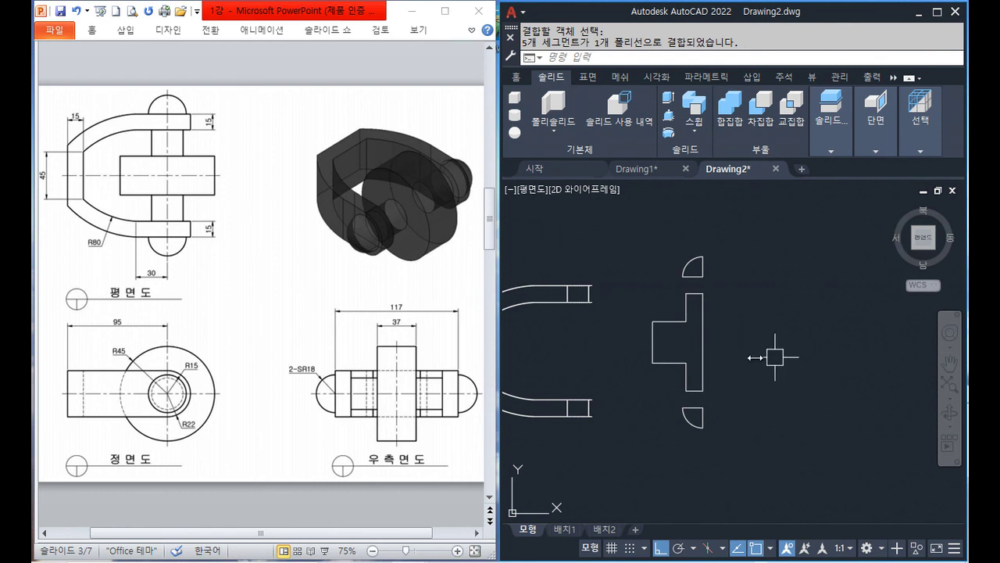
pyautogui.moveTo(732, 364); pyautogui.dragTo(762, 355, button='middle')
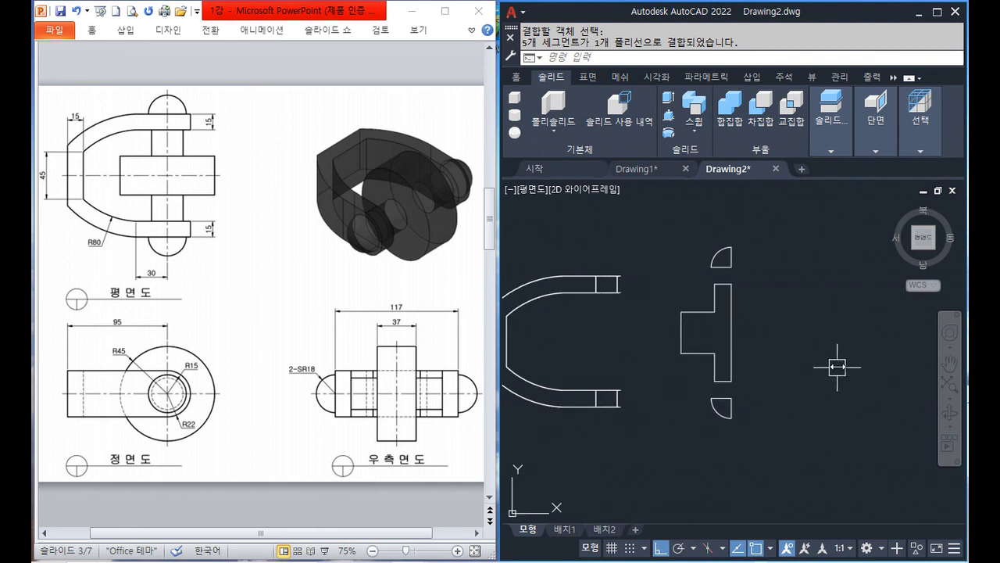
# Step: Move the stepped profile and both wedges from its right edge onto the C-shaped body
pyautogui.write('m')
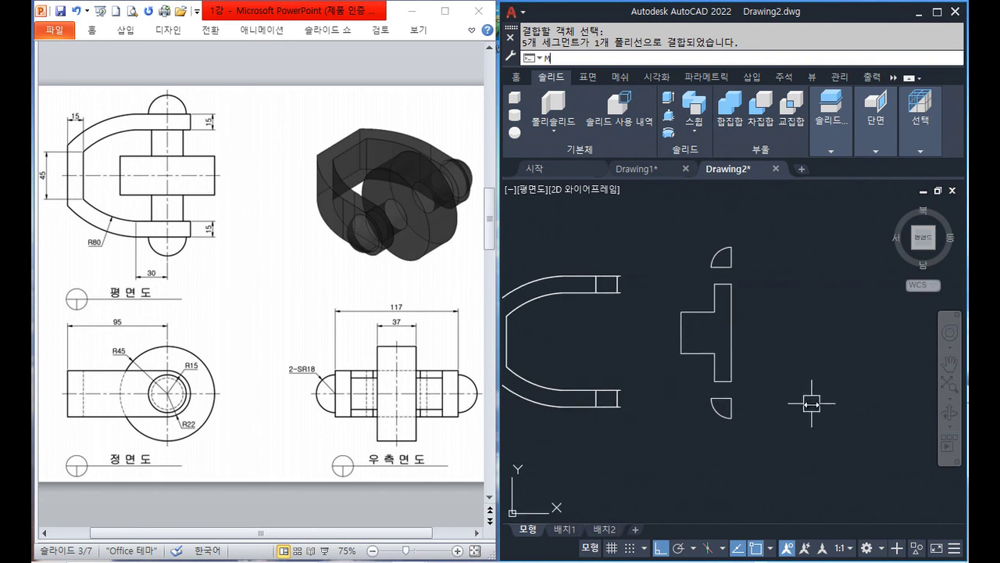
pyautogui.press('Return')
pyautogui.click(781, 442)
pyautogui.click(666, 214)
pyautogui.press('Return')
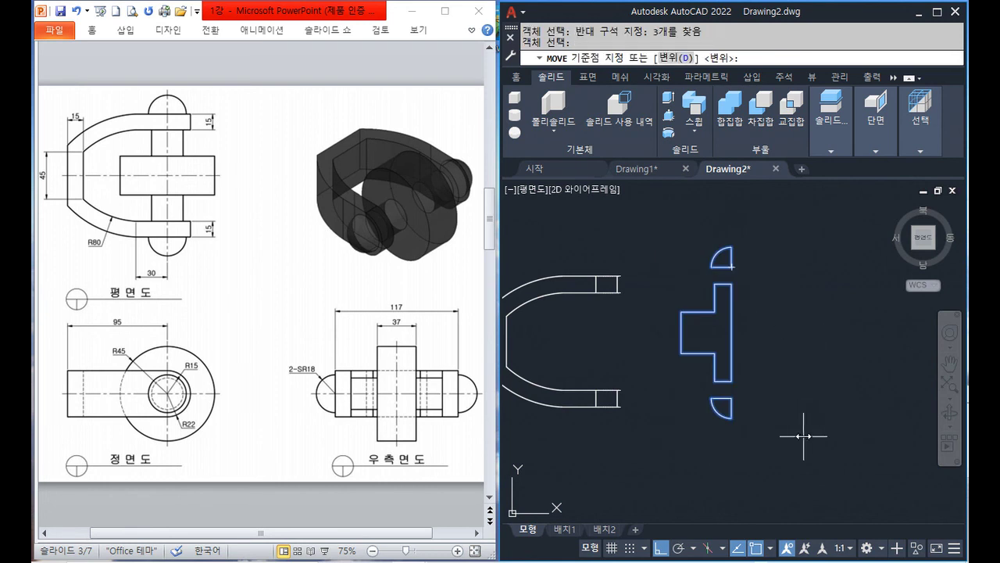
pyautogui.click(731, 380)
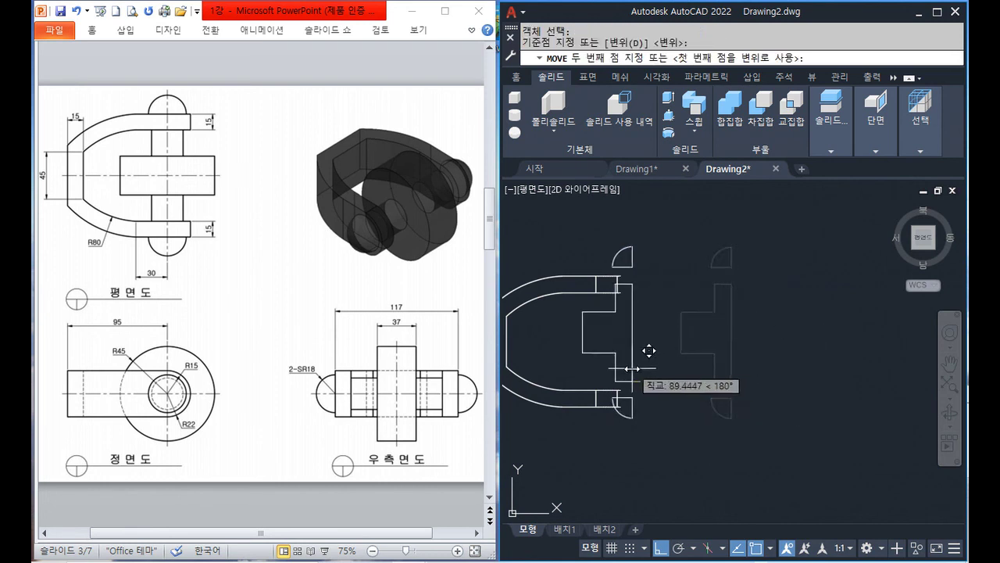
pyautogui.keyDown('shift'); pyautogui.moveTo(641, 214); pyautogui.dragTo(617, 304, button='middle'); pyautogui.keyUp('shift')
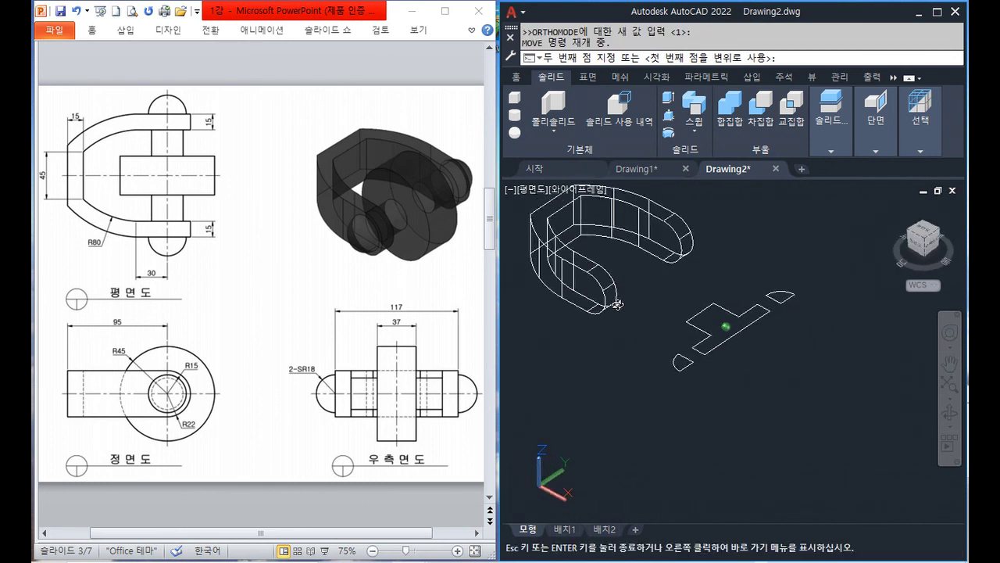
pyautogui.scroll(3, 618, 301)
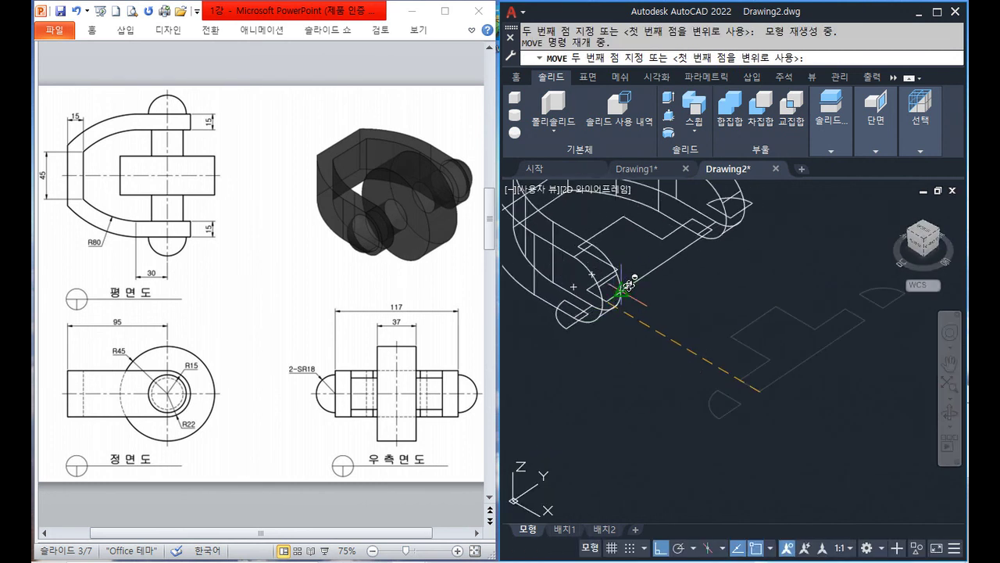
pyautogui.click(598, 273)
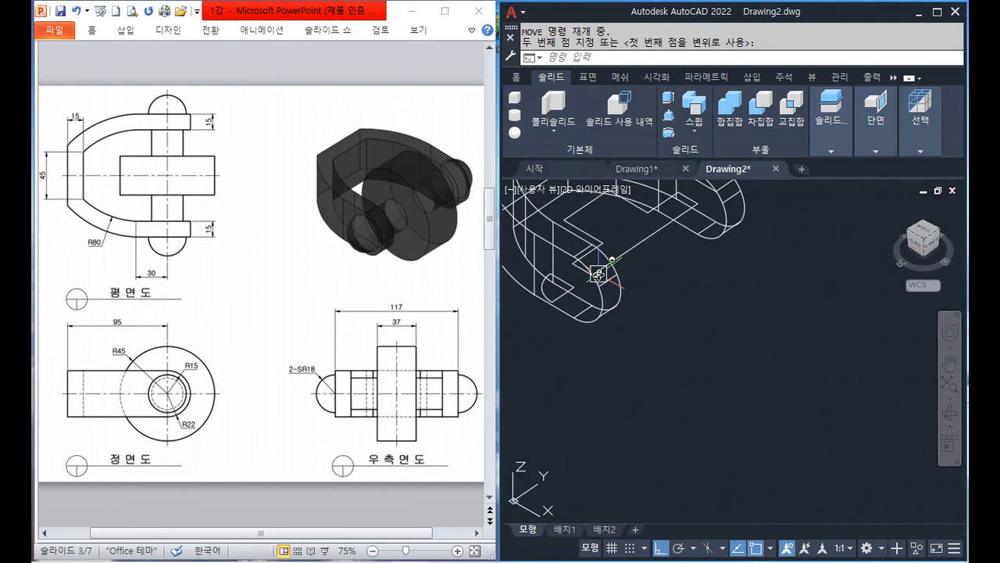
pyautogui.scroll(-2, 700, 312)
pyautogui.moveTo(697, 317); pyautogui.dragTo(786, 407, button='middle')
# Step: Return to a top plan view with PLAN and fit the drawing on screen
pyautogui.moveTo(906, 299)
pyautogui.write('PL')
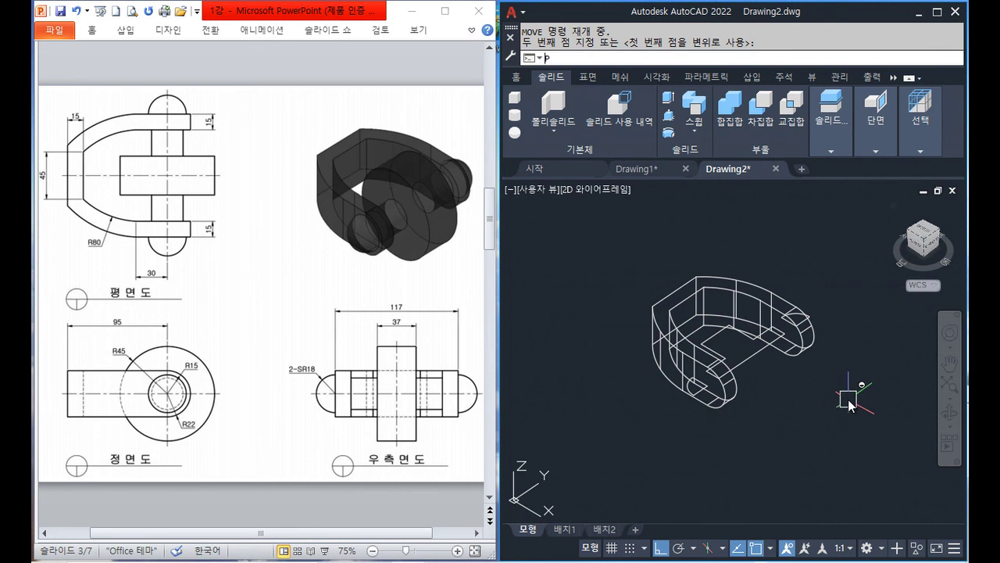
pyautogui.write('AN')
pyautogui.press('Return')
pyautogui.press('Return')
pyautogui.moveTo(876, 349)
pyautogui.mouseDown(button='middle')
pyautogui.moveTo(827, 379)
pyautogui.moveTo(795, 375)
pyautogui.mouseUp(button='middle')
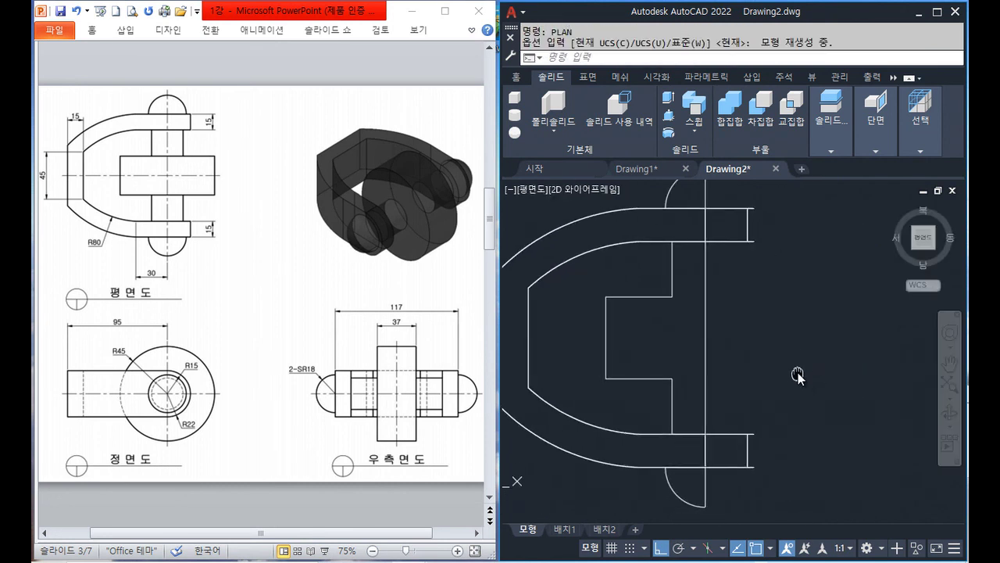
pyautogui.scroll(-2, 815, 362)
pyautogui.scroll(-1, 815, 363)
pyautogui.moveTo(721, 368); pyautogui.dragTo(708, 370, button='middle')
pyautogui.write('RE')
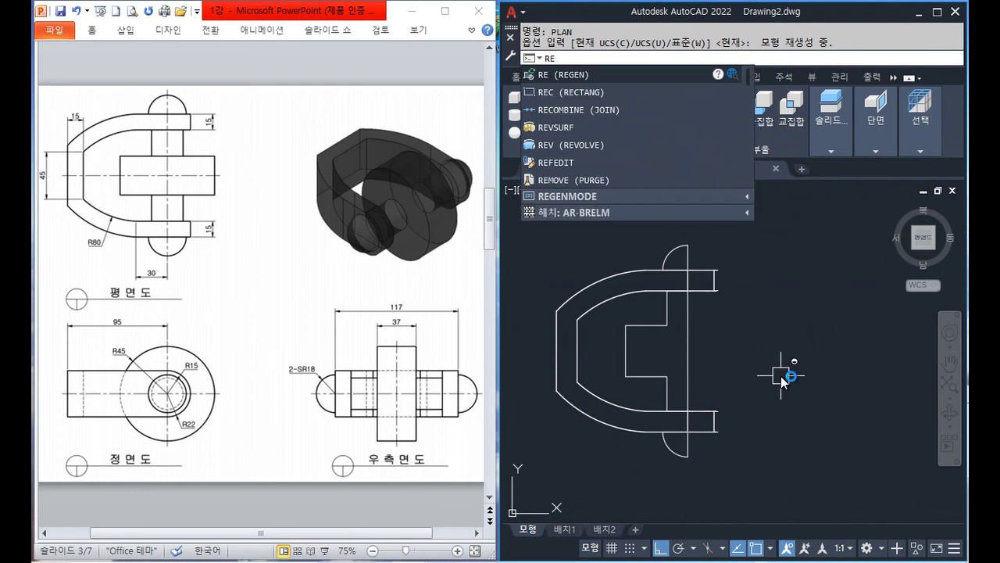
# Step: For a revolve, select the top end arc, stepped pin profile and bottom end arc
pyautogui.write('v')
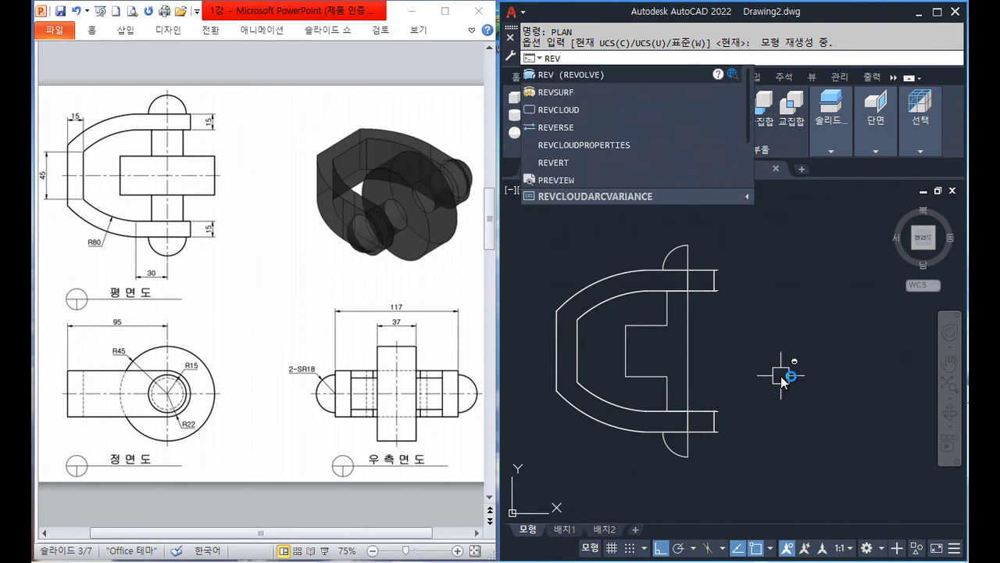
pyautogui.press('Return')
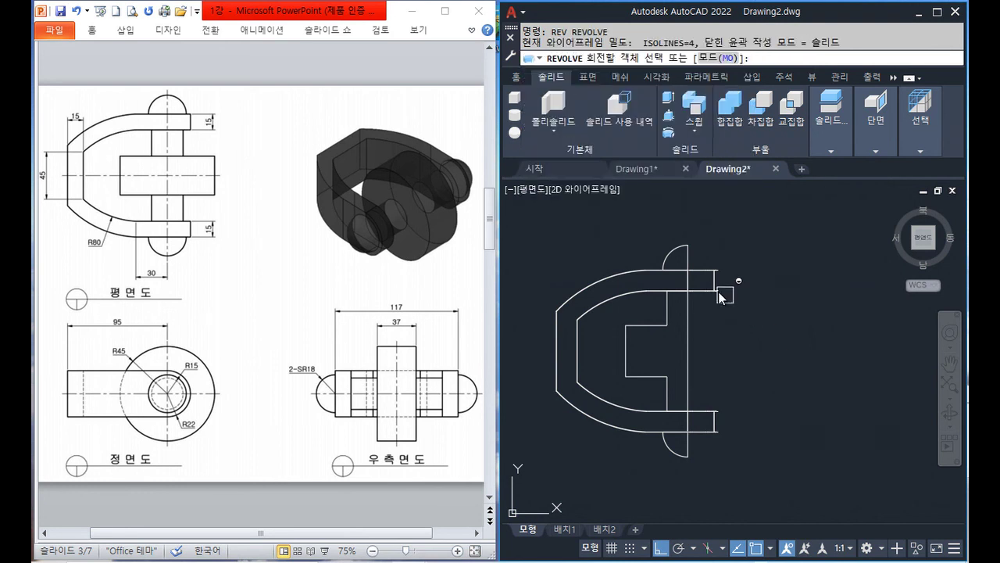
pyautogui.click(670, 251)
pyautogui.click(666, 317)
pyautogui.click(670, 447)
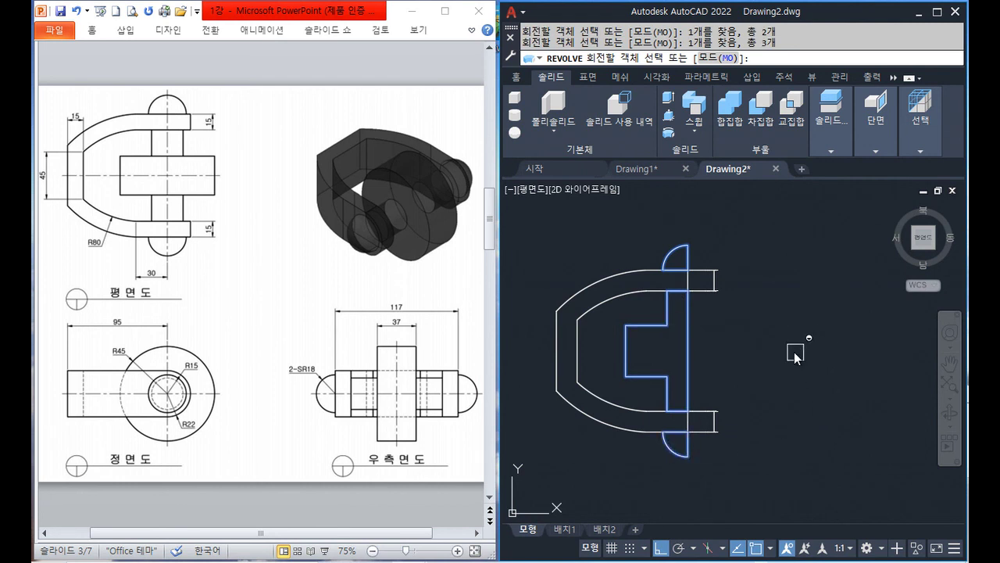
pyautogui.press('Return')
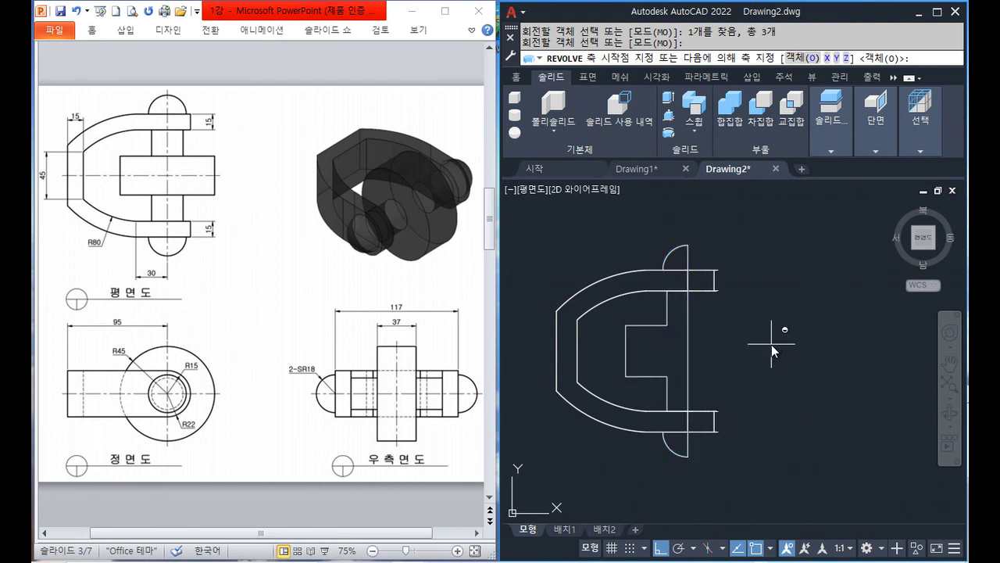
# Step: Revolve them 360° about the vertical axis through the arc ends, then choose 남동 등각투영
pyautogui.click(688, 246)
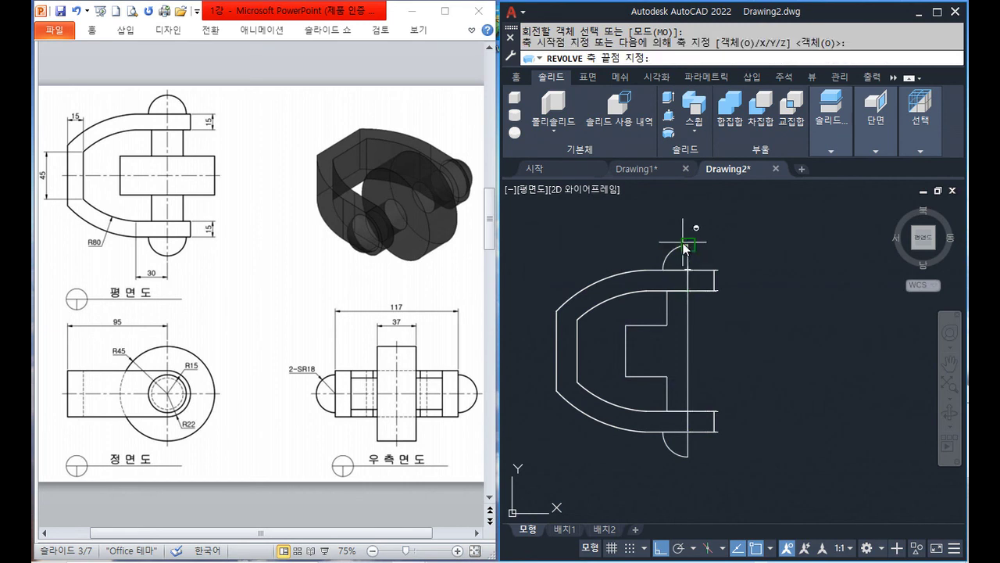
pyautogui.click(688, 457)
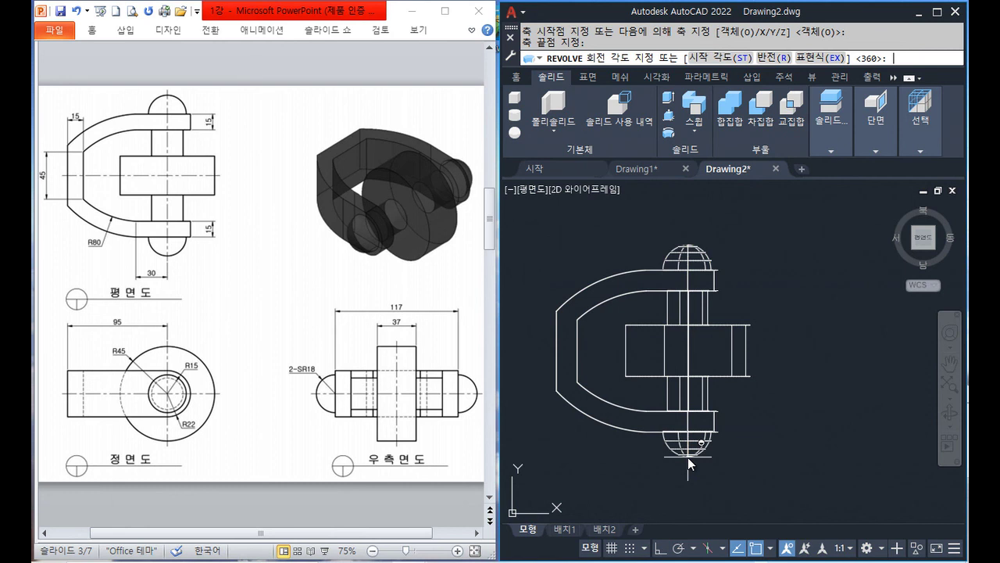
pyautogui.press('Return')
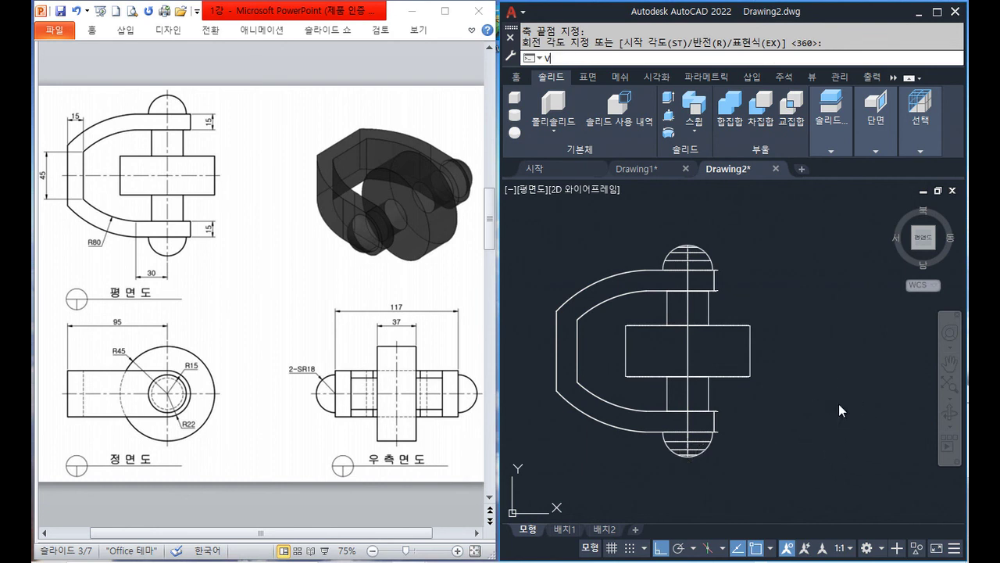
pyautogui.press('Return')
pyautogui.click(162, 231)
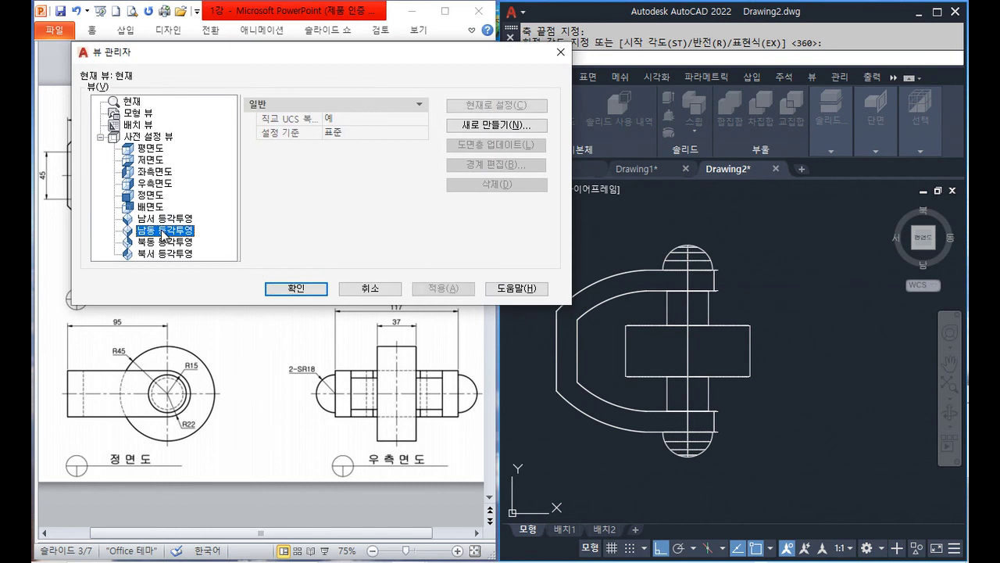
# Step: Apply the southeast isometric view, union all four solids with UNI, and bring up VISUALSTYLES
pyautogui.click(291, 288)
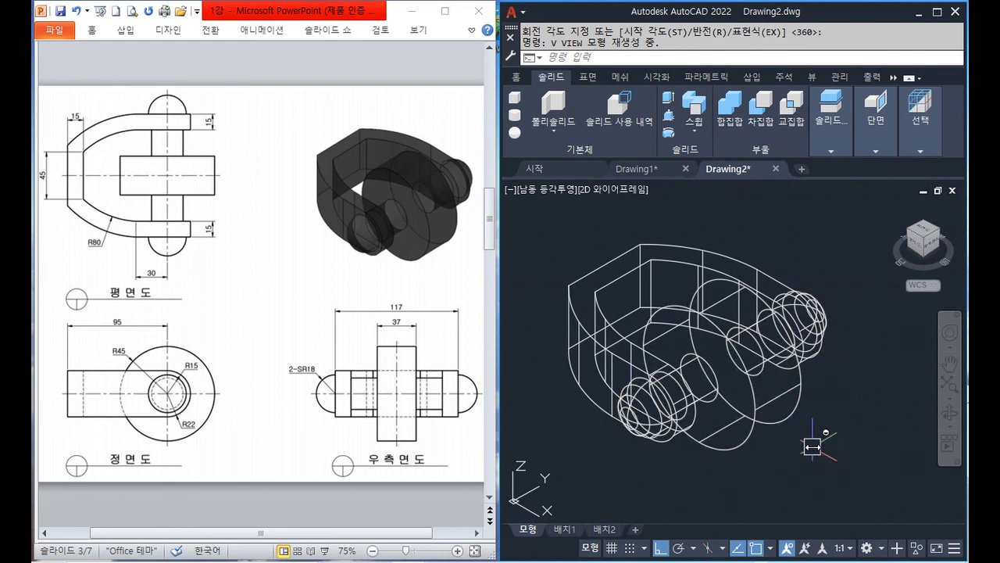
pyautogui.write('j')
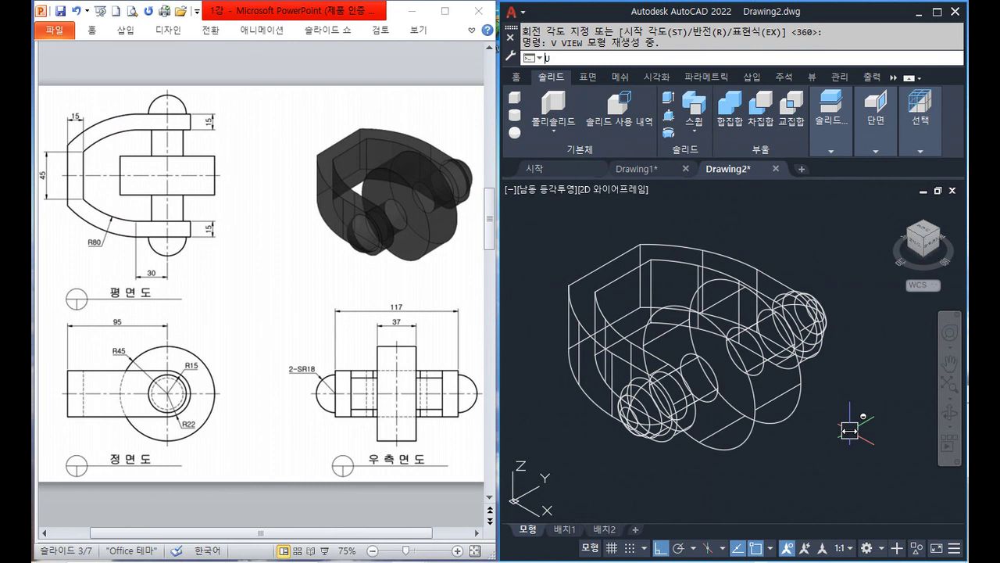
pyautogui.press('BackSpace')
pyautogui.write('UNI')
pyautogui.press('Return')
pyautogui.click(851, 470)
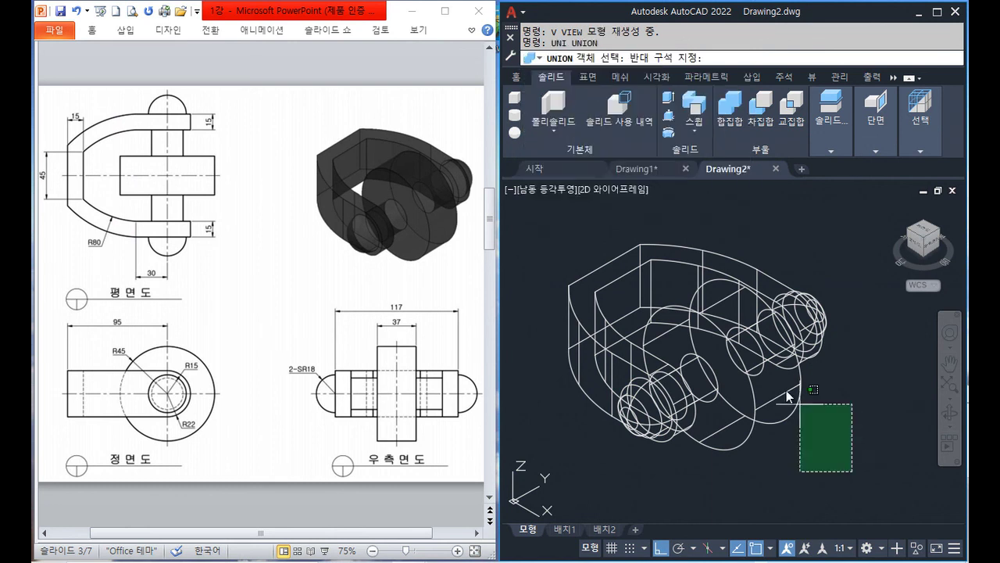
pyautogui.click(568, 225)
pyautogui.press('Return')
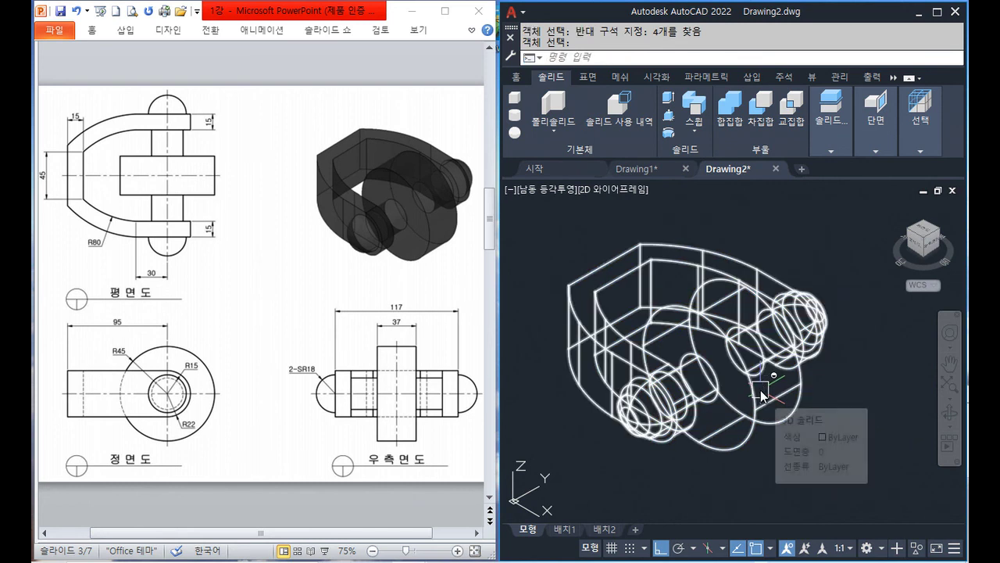
pyautogui.write('VISUALSTYLES')
pyautogui.press('Return')
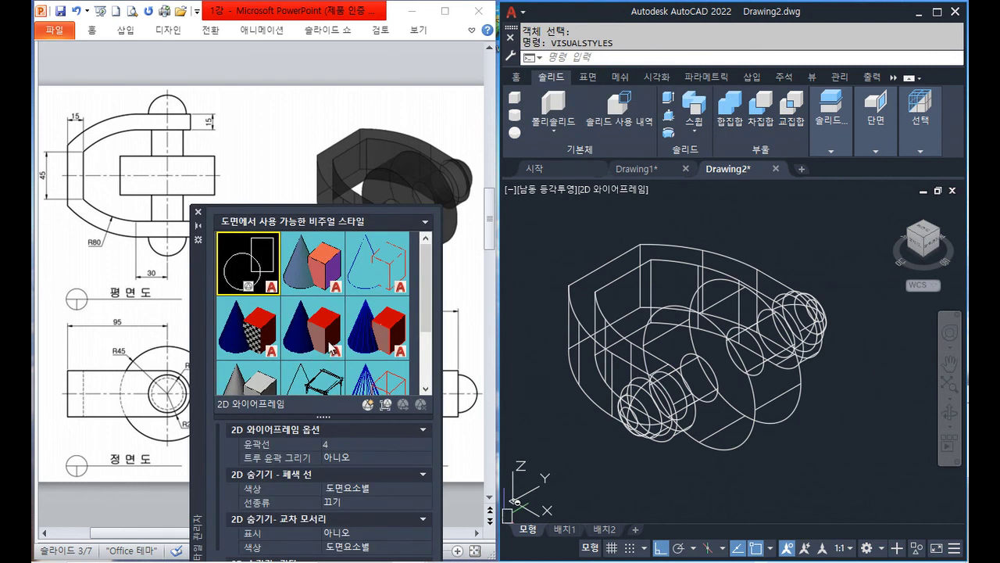
# Step: Apply the X-ray visual style to the merged shackle and close the palette
pyautogui.scroll(-3, 332, 348)
pyautogui.doubleClick(270, 360)
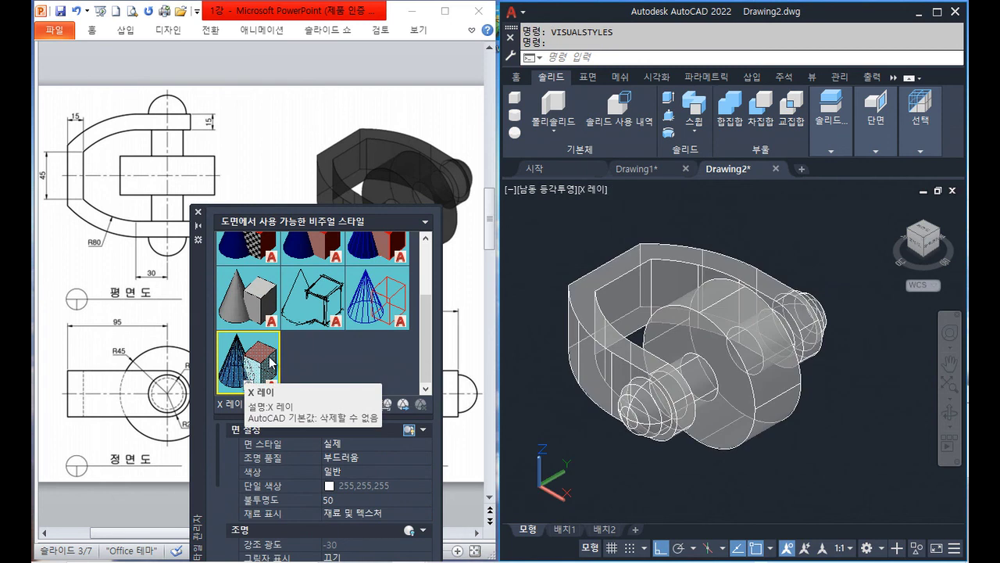
pyautogui.click(198, 212)
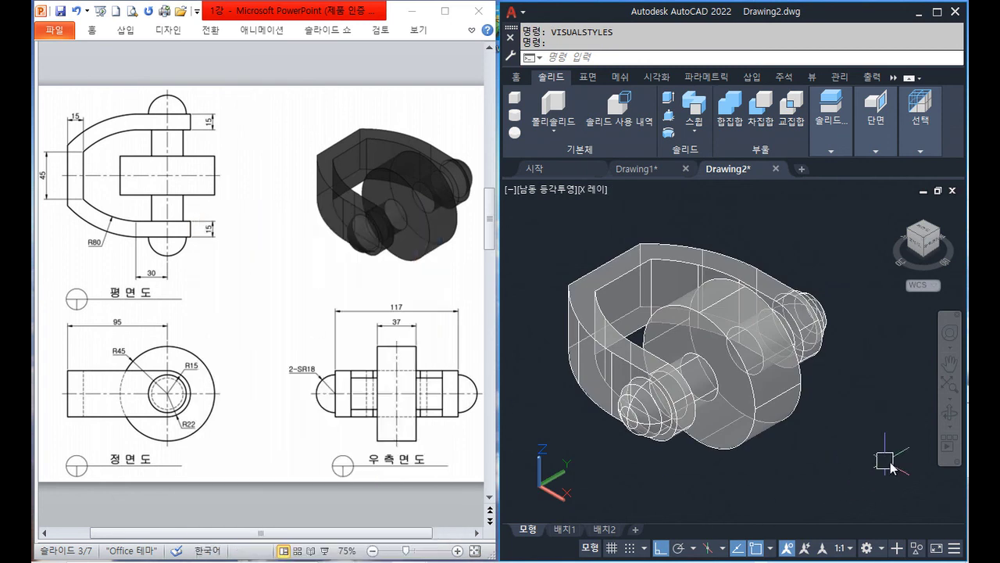
# Step: Check the model from the top, front and right ViewCube views
pyautogui.click(930, 244)
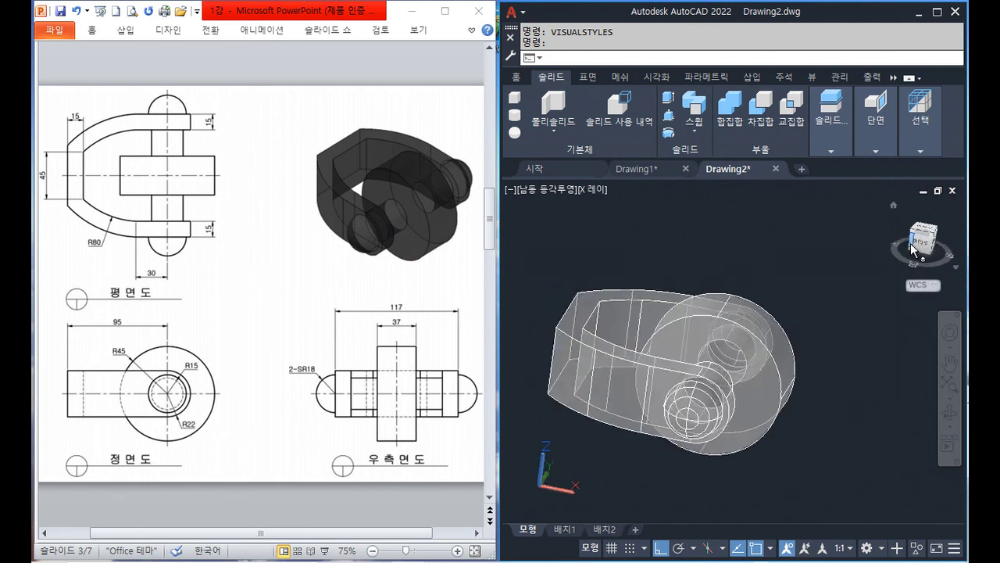
pyautogui.click(925, 256)
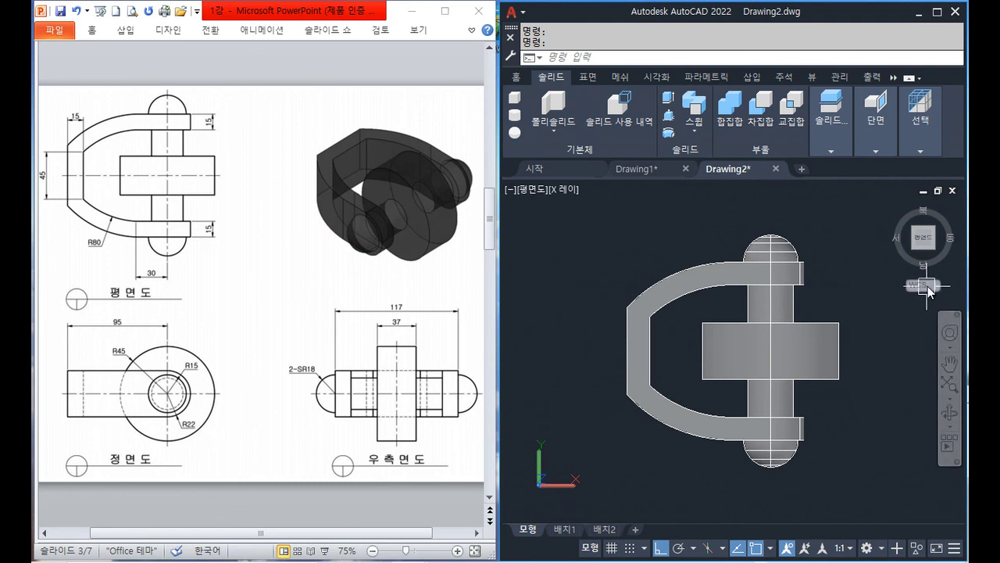
pyautogui.click(926, 262)
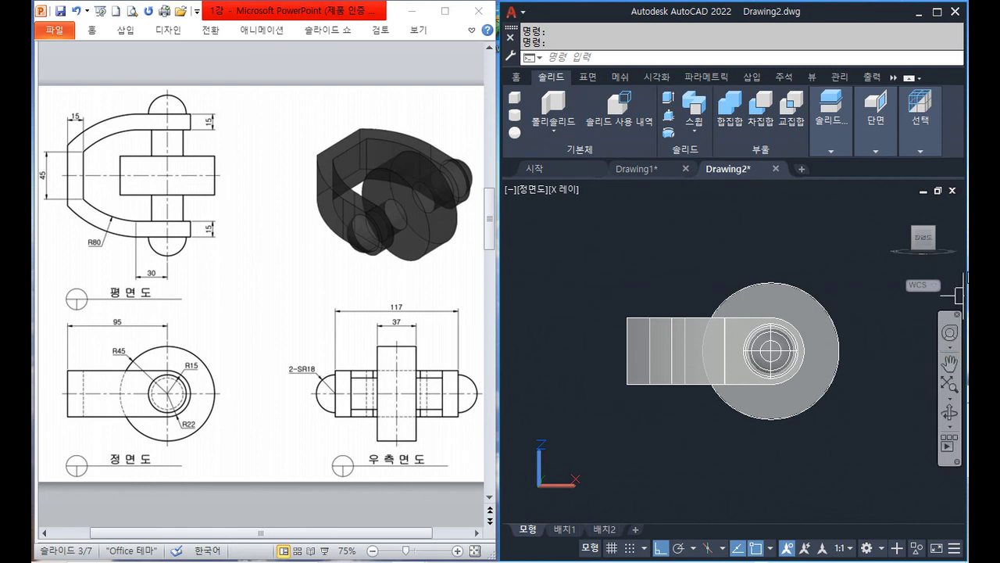
pyautogui.click(941, 236)
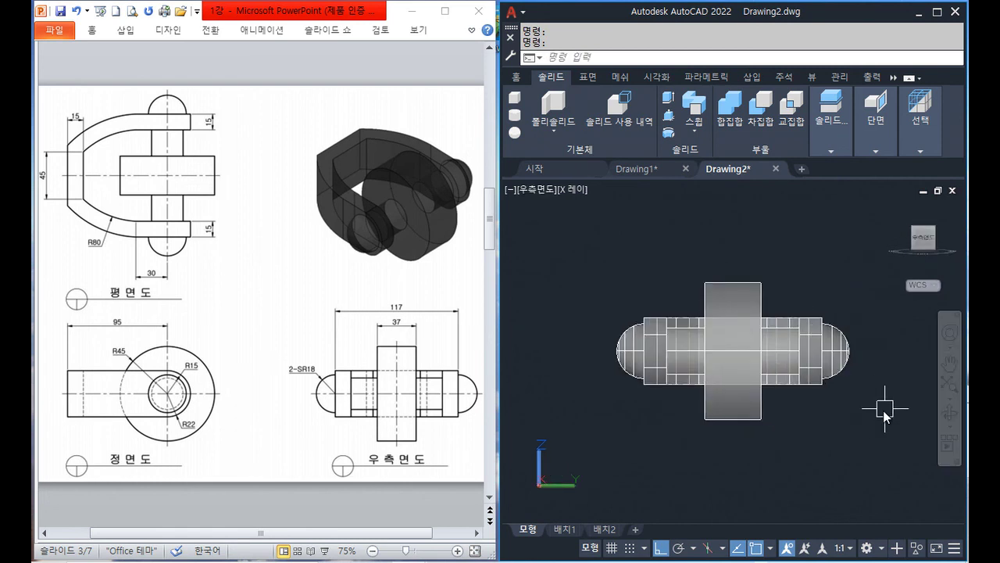
# Step: Return to the 남동 등각투영 southeast isometric view via the View Manager
pyautogui.write('V')
pyautogui.press('Return')
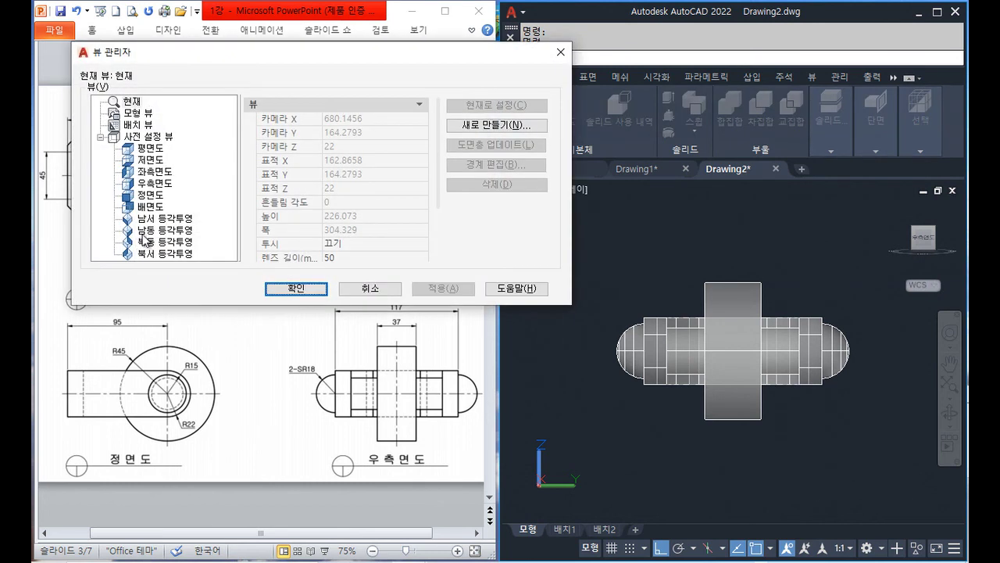
pyautogui.click(161, 230)
pyautogui.click(297, 288)
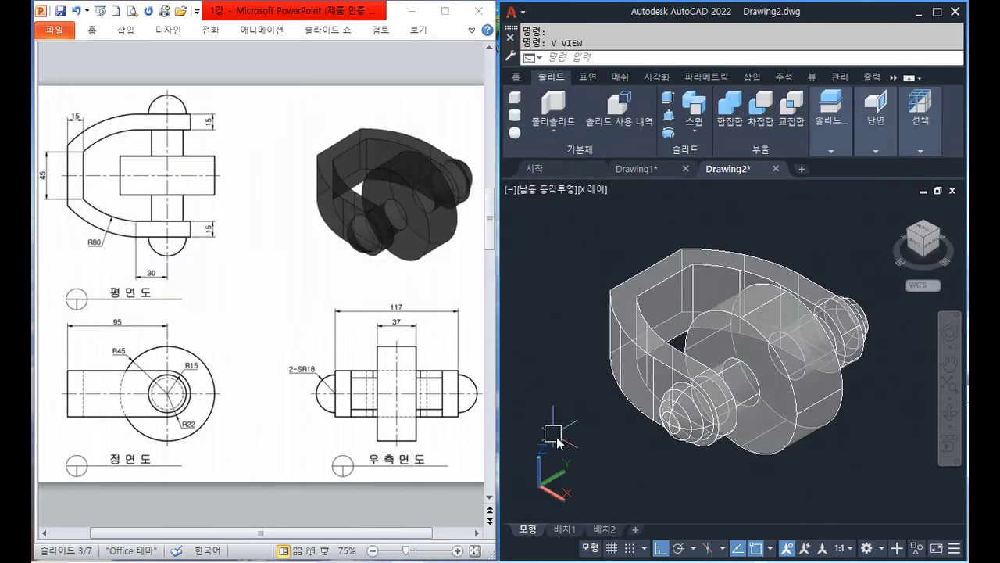